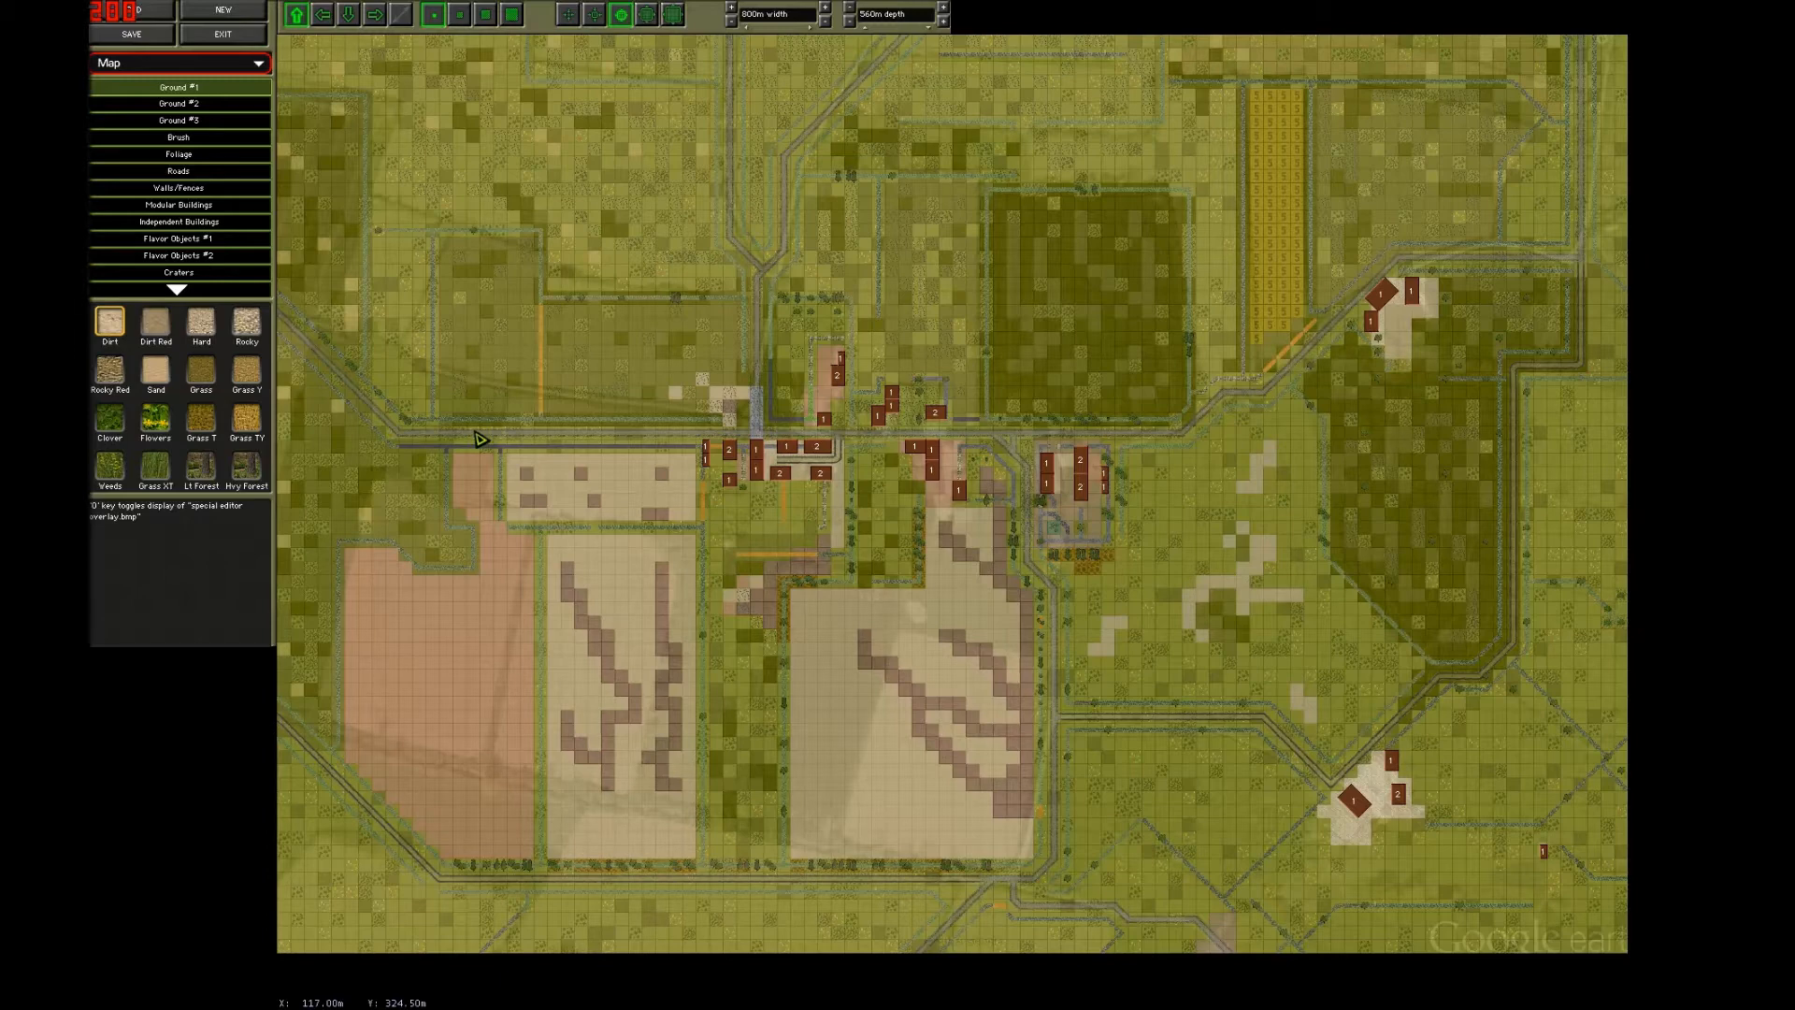
Compare the painted map with the aerial-photo editor overlay by cycling through the overlay's display levels.
key(o)
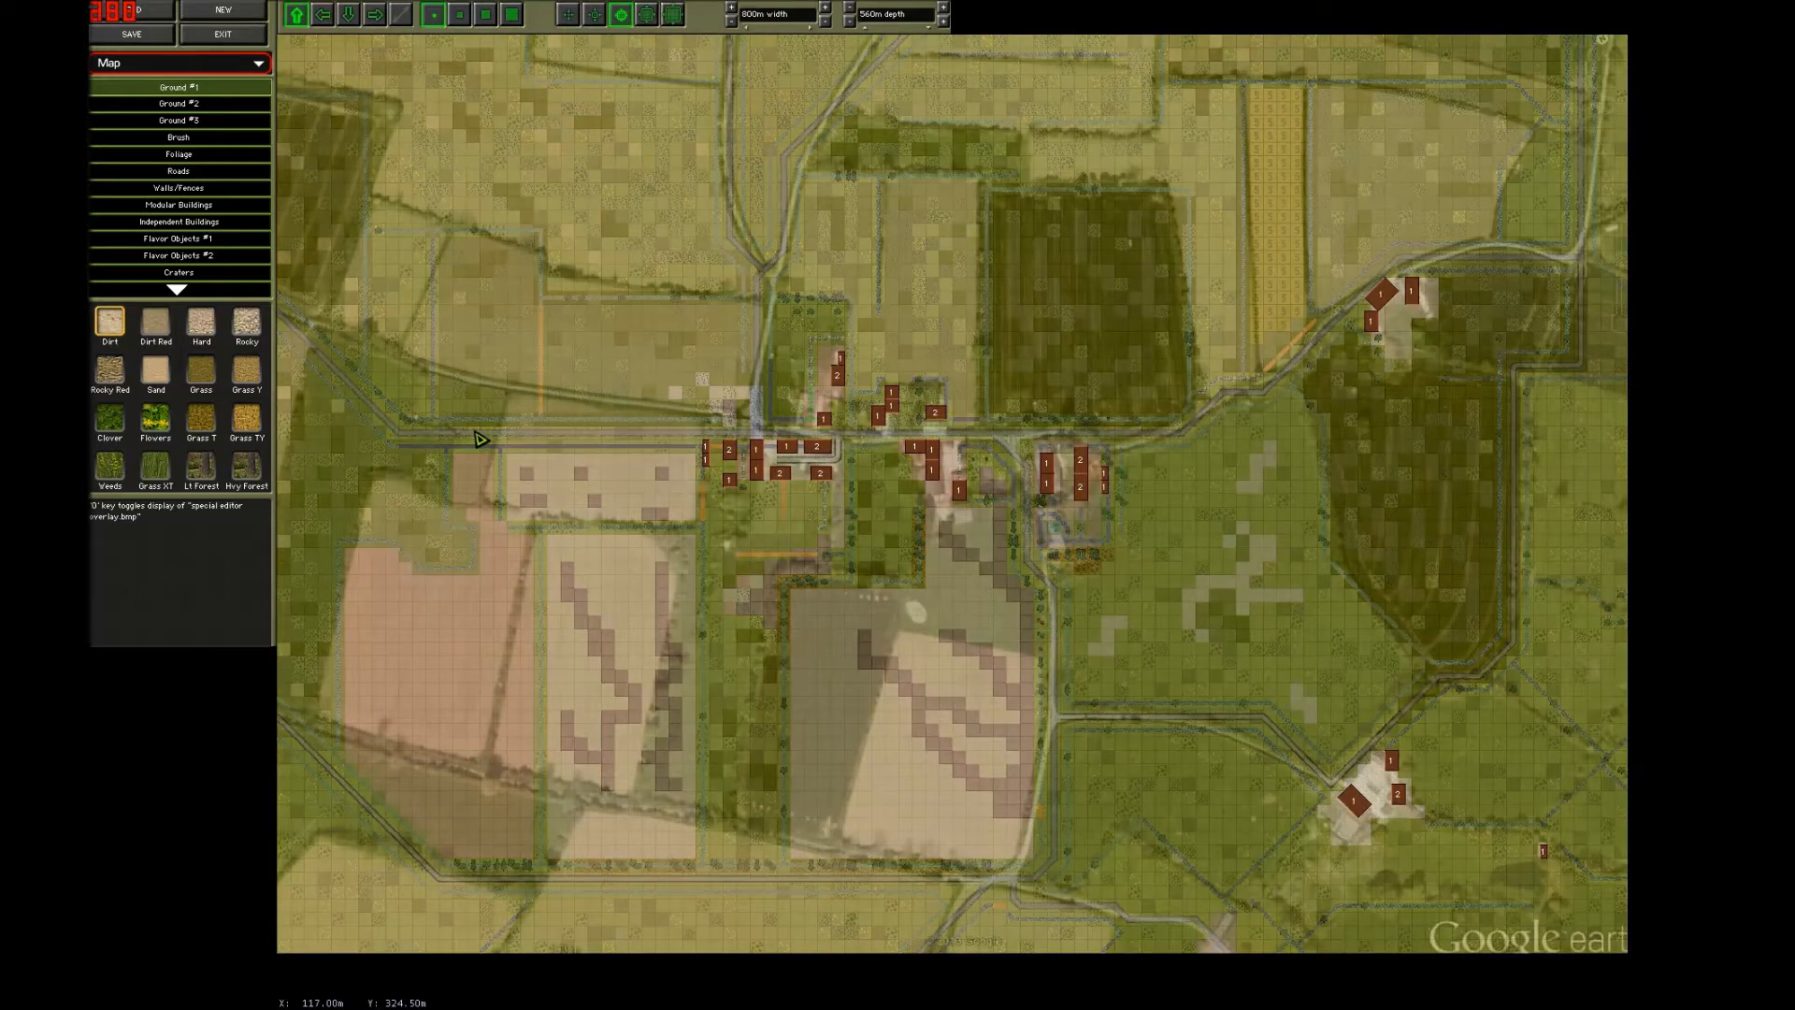
key(o)
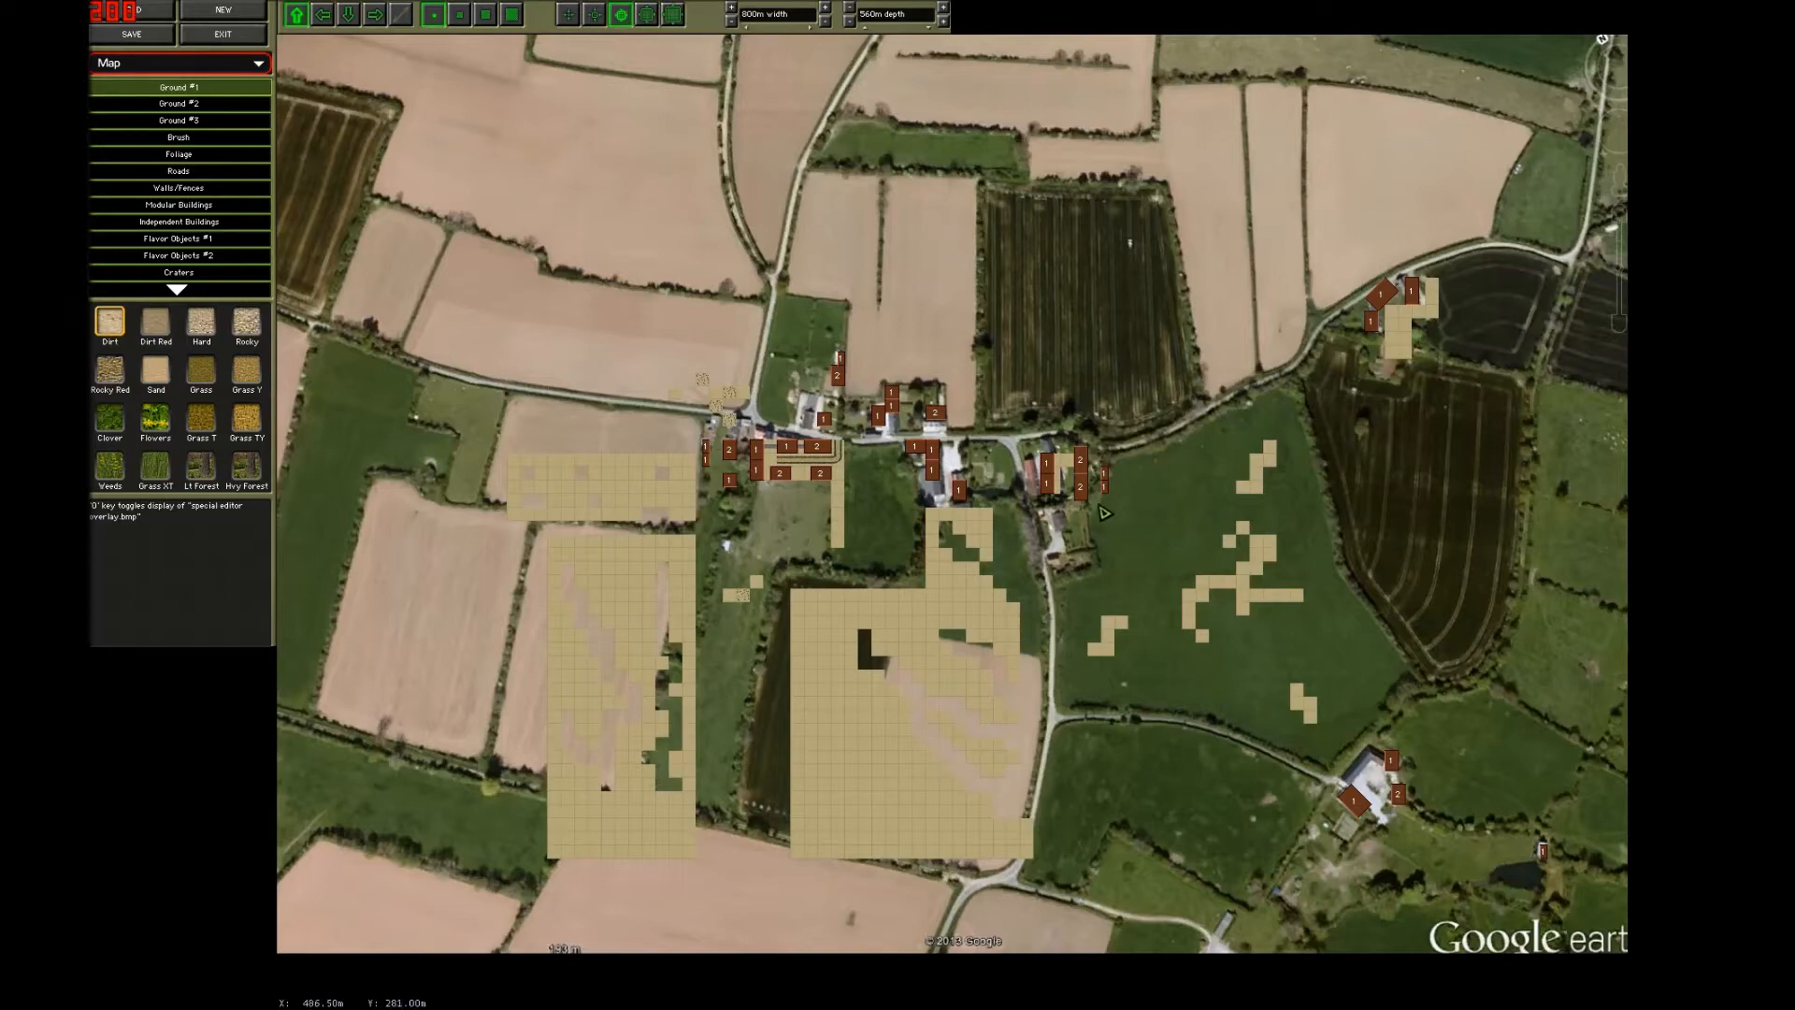
key(o)
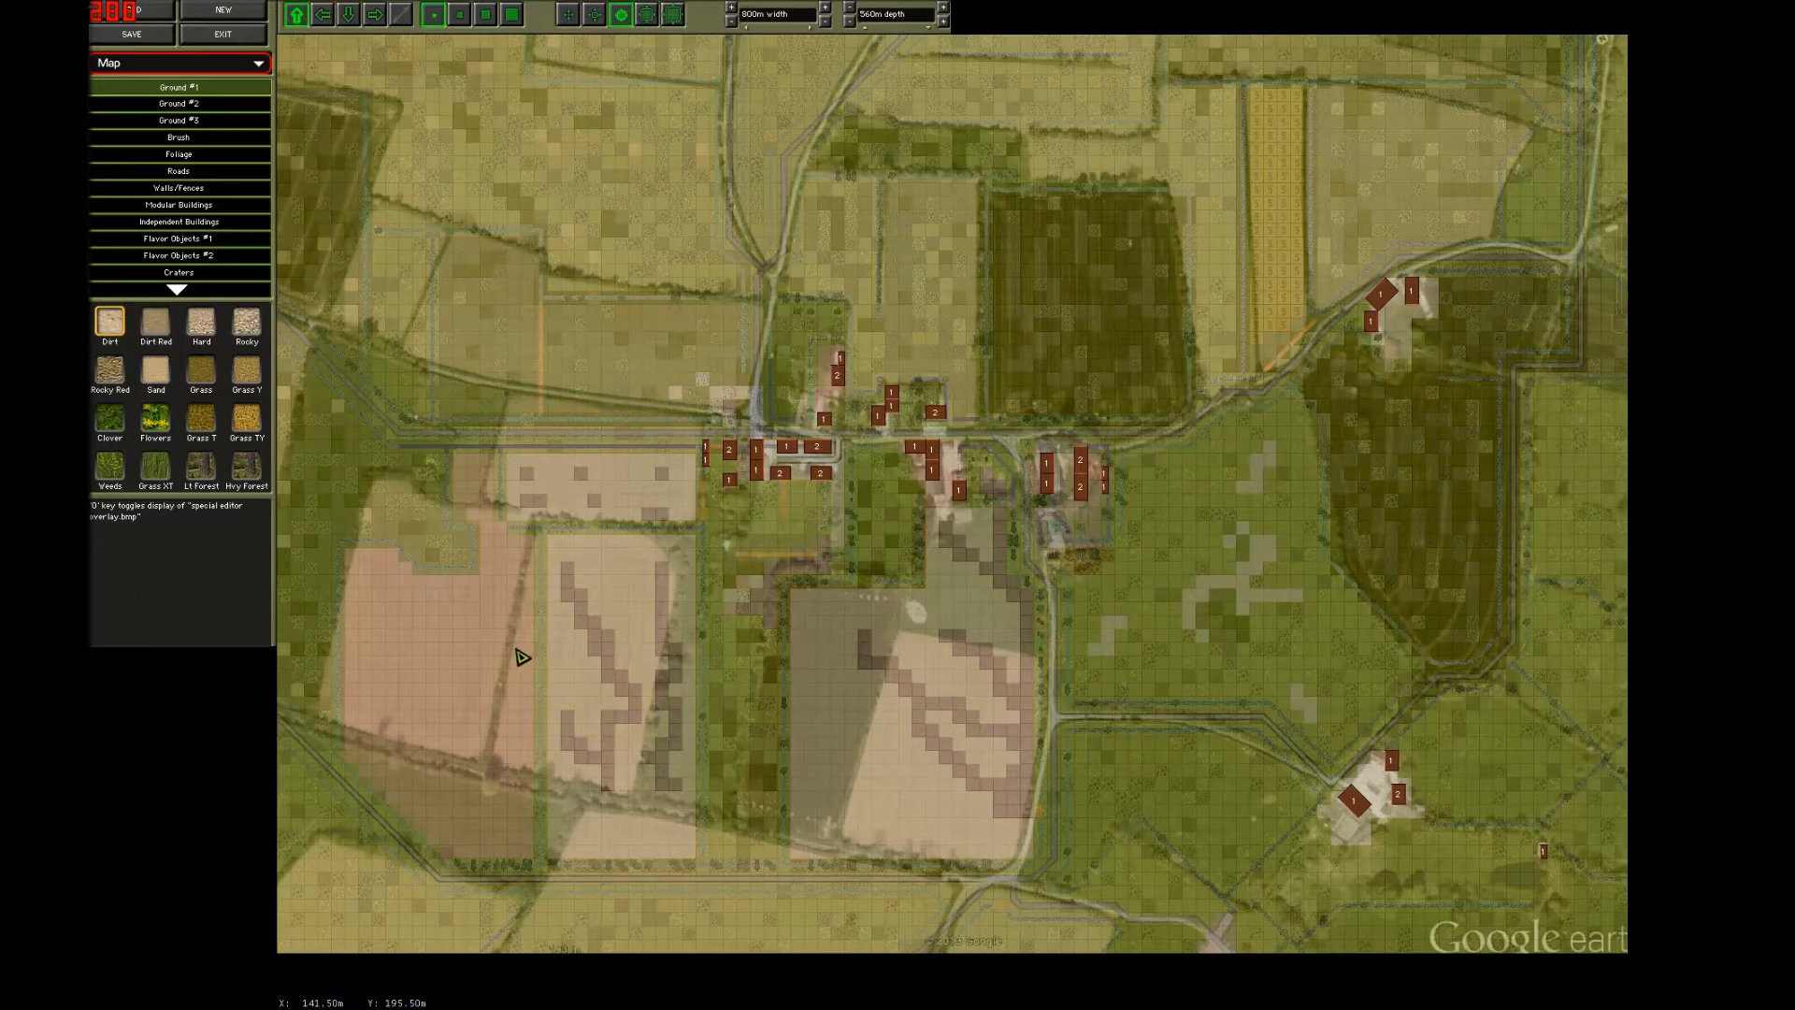
scroll(1523, 847, down, 1)
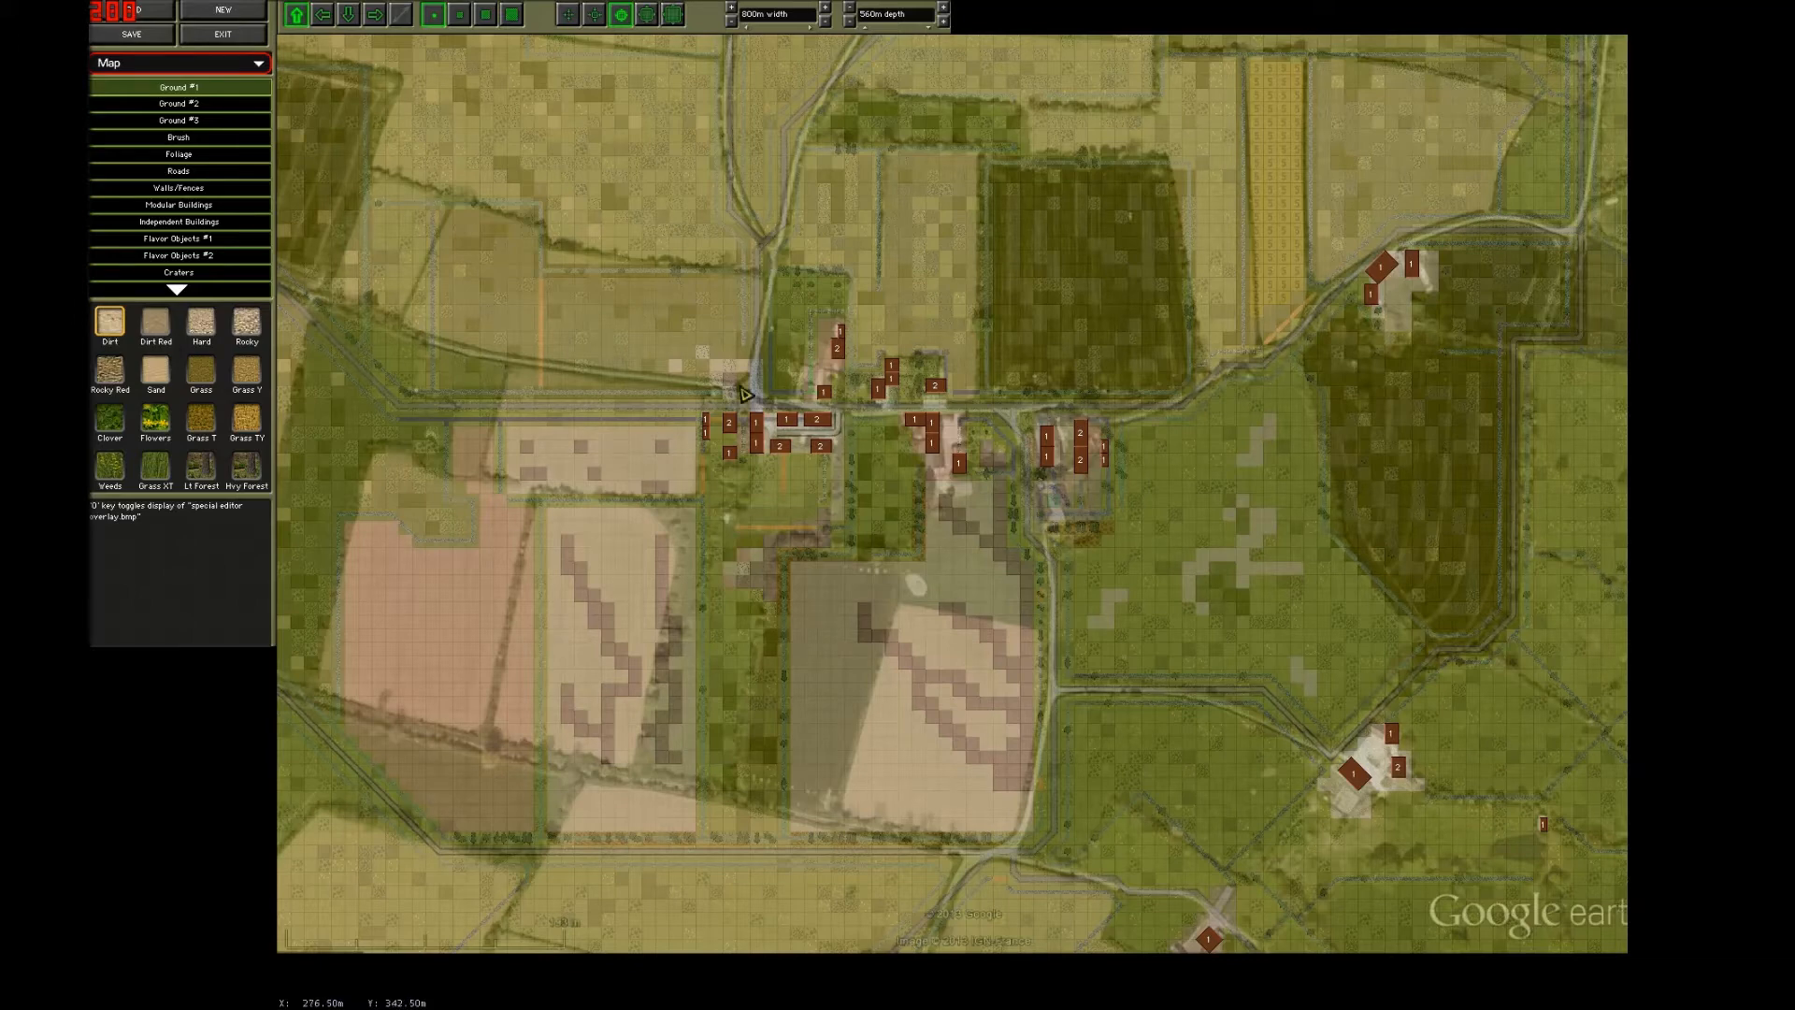
key(w)
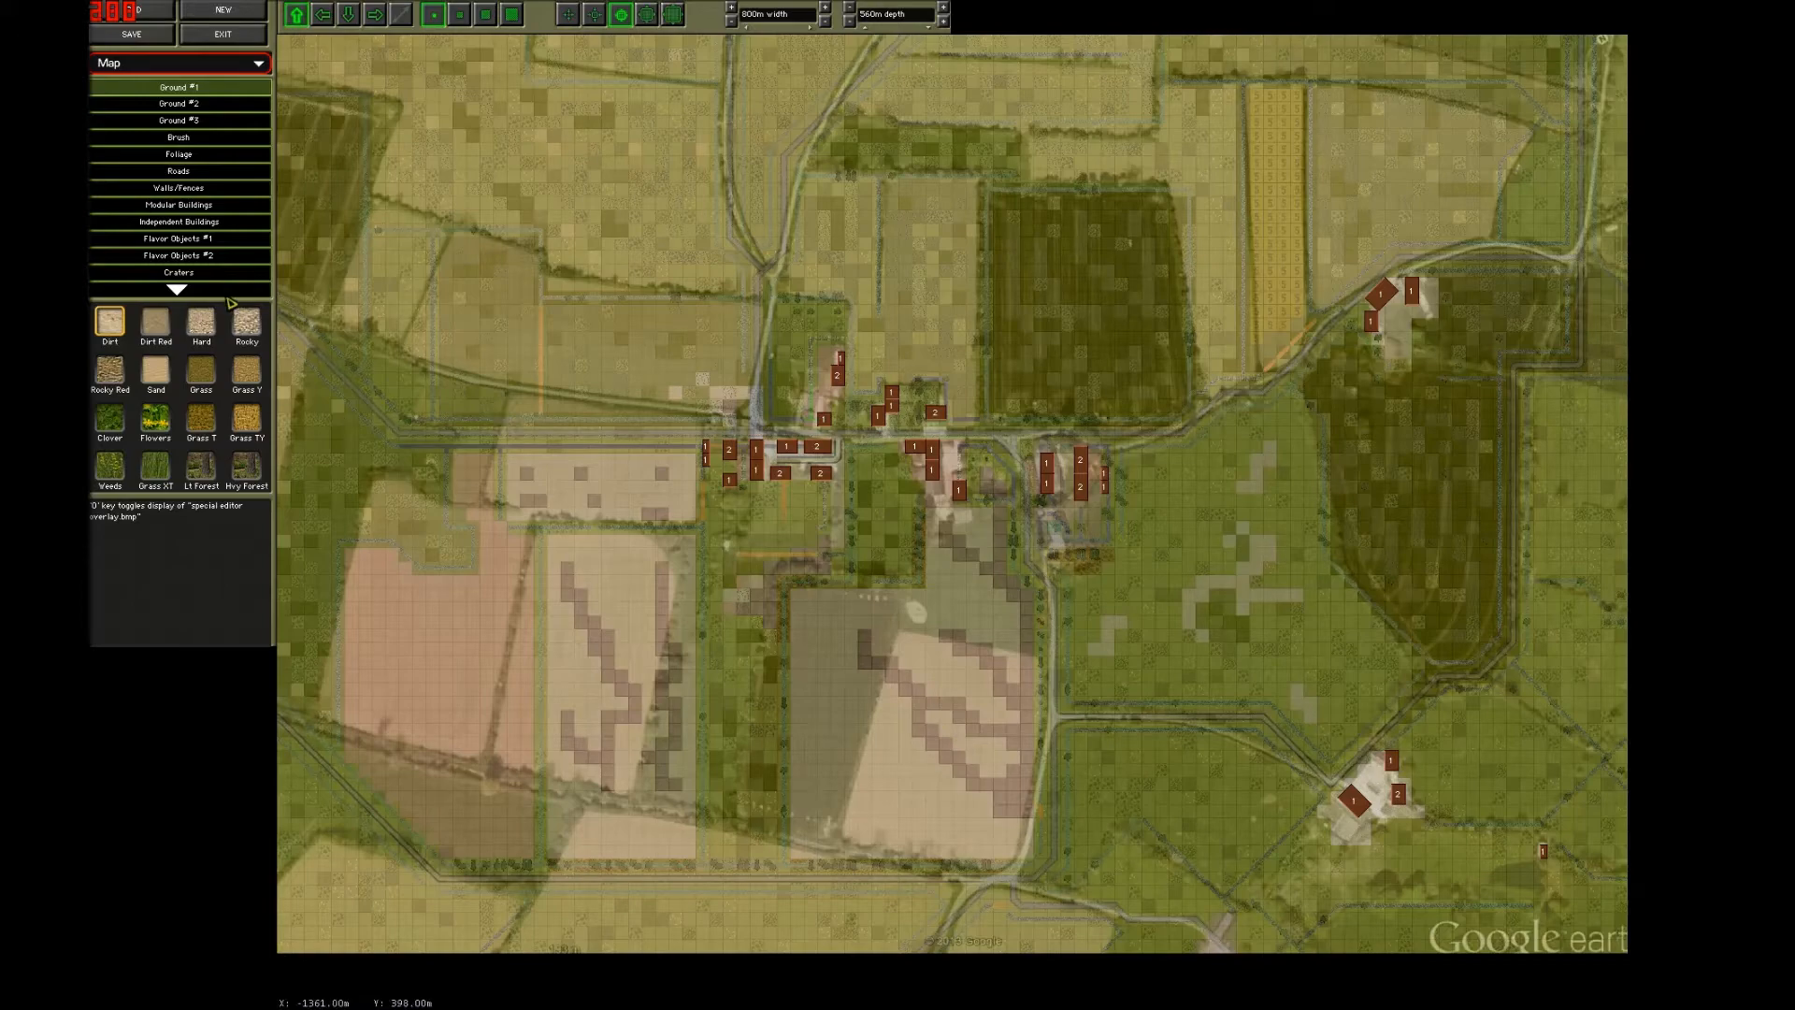
Examine the elevation values across the whole map, and return to the Ground #1 terrain tiles.
click(185, 294)
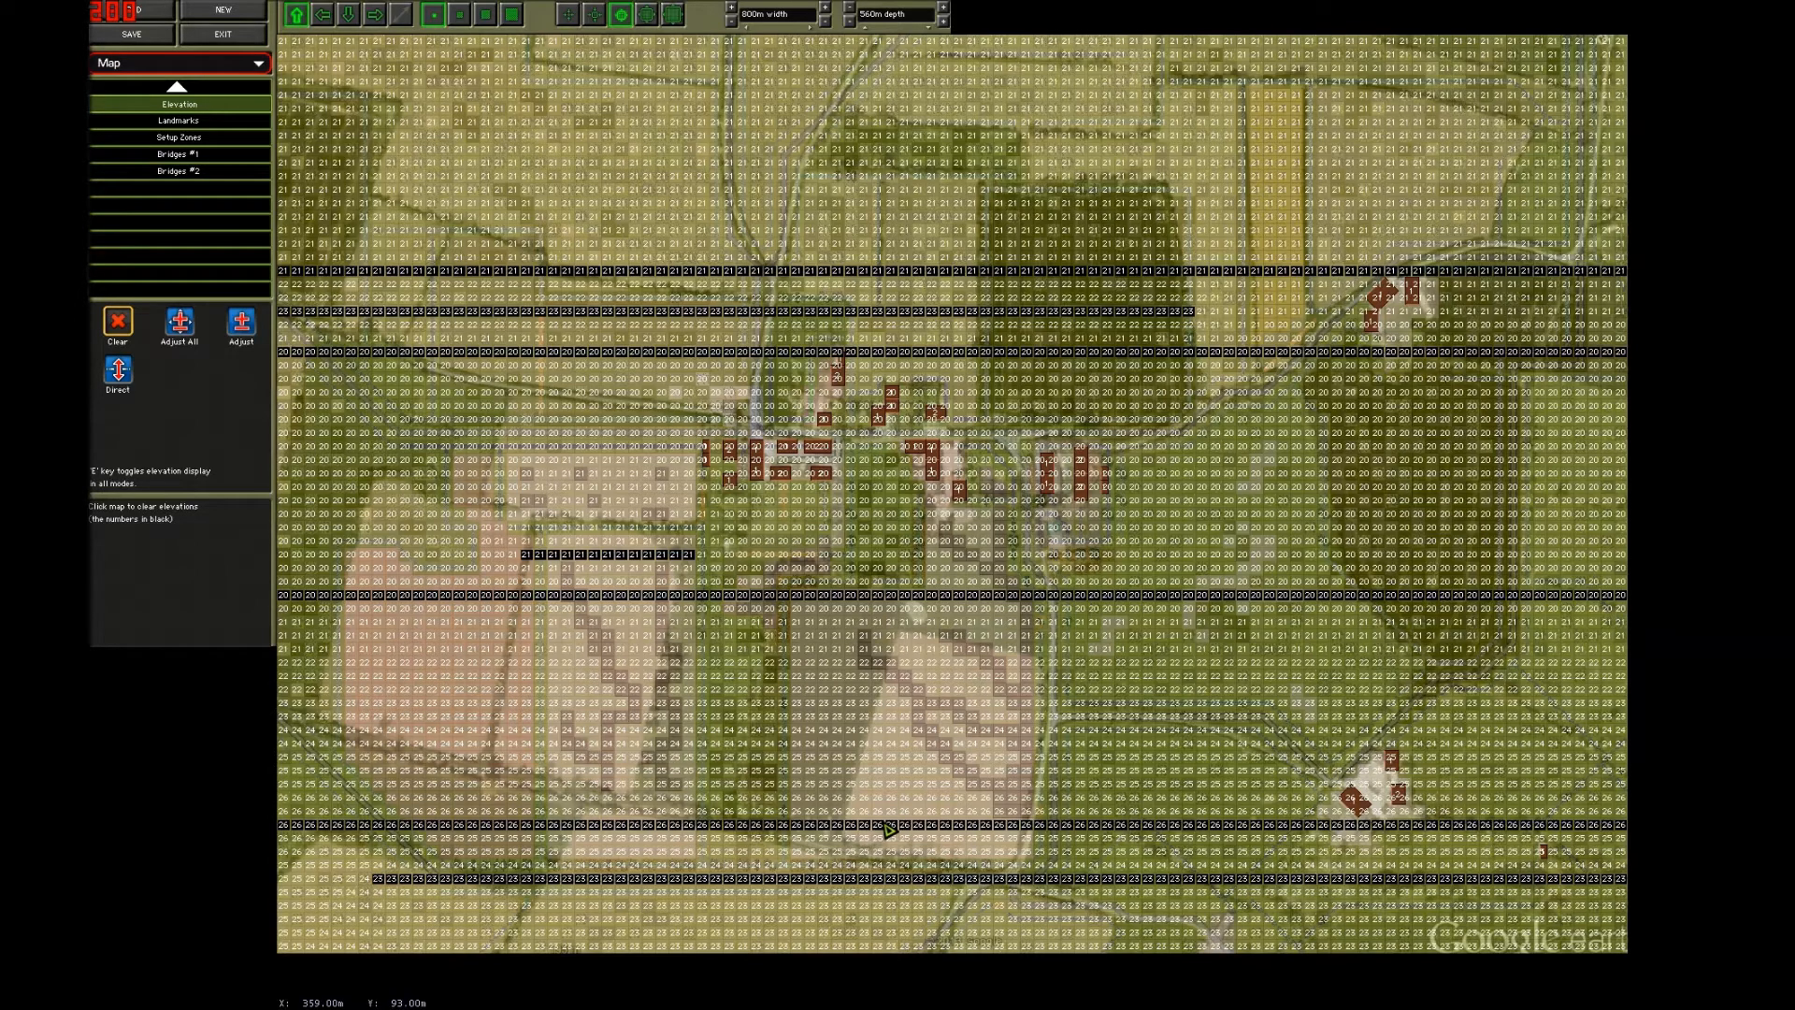
scroll(939, 895, down, 1)
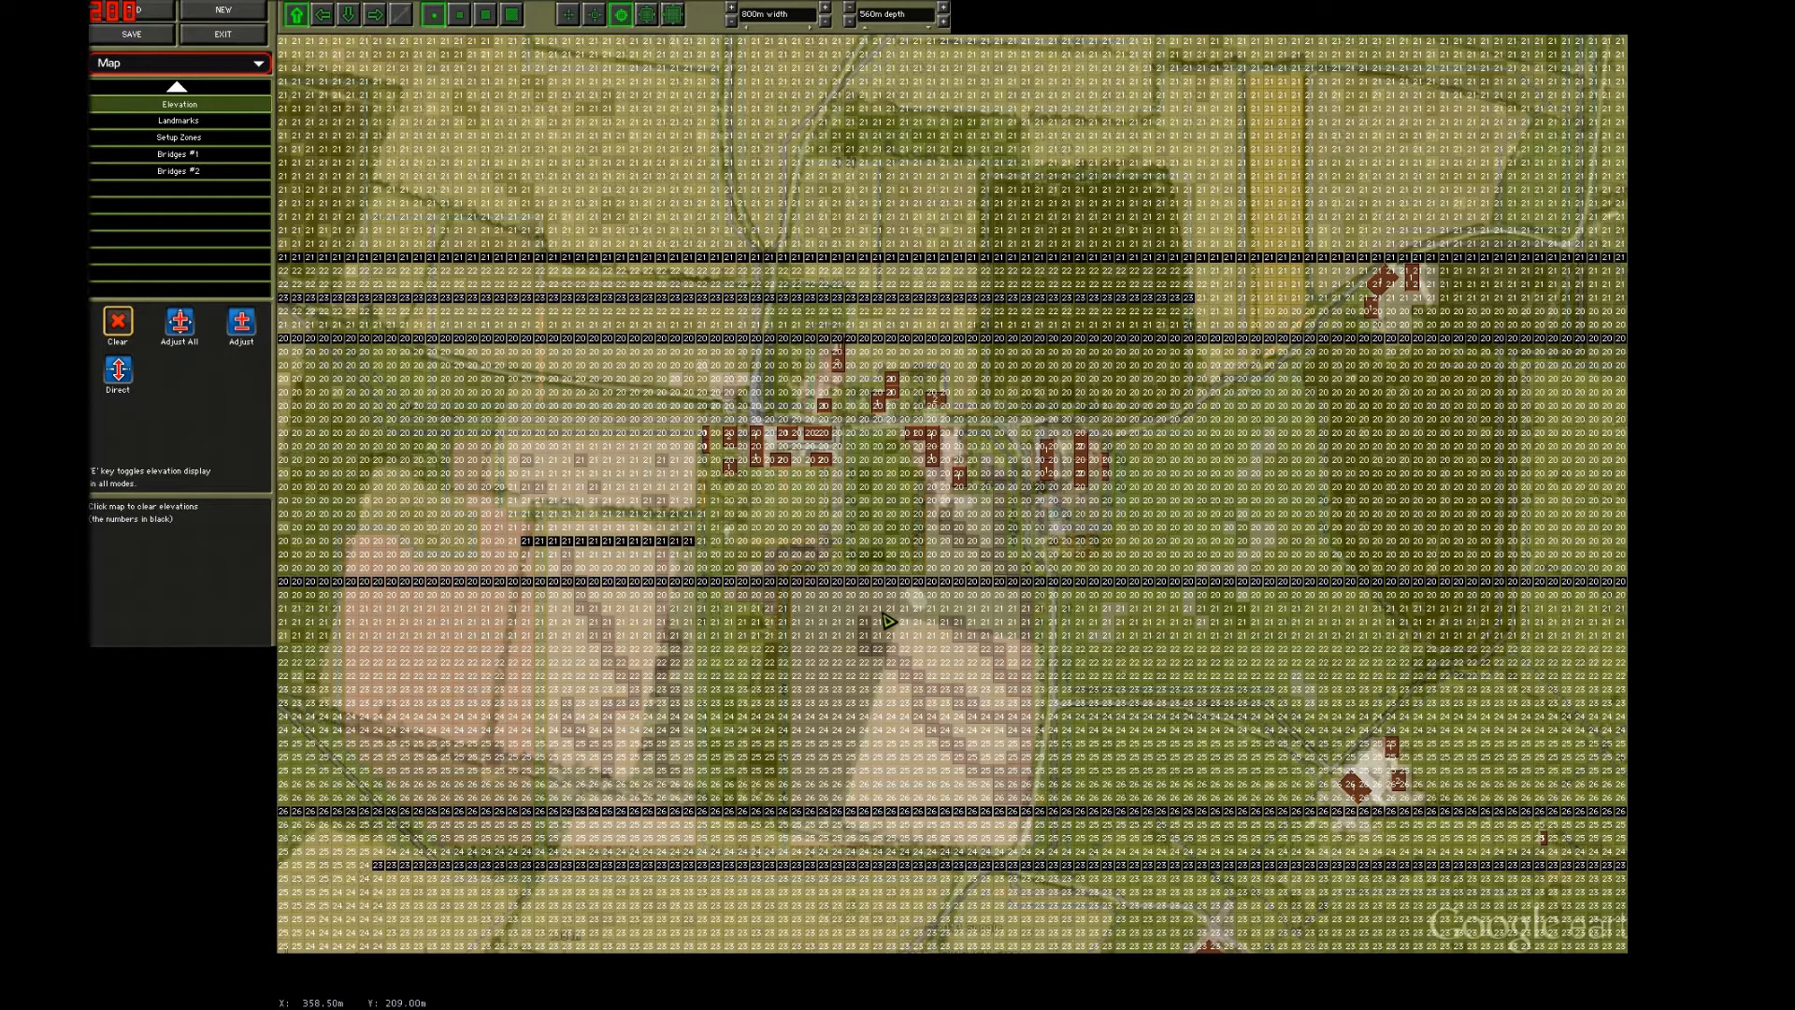
mouse_move(997, 1)
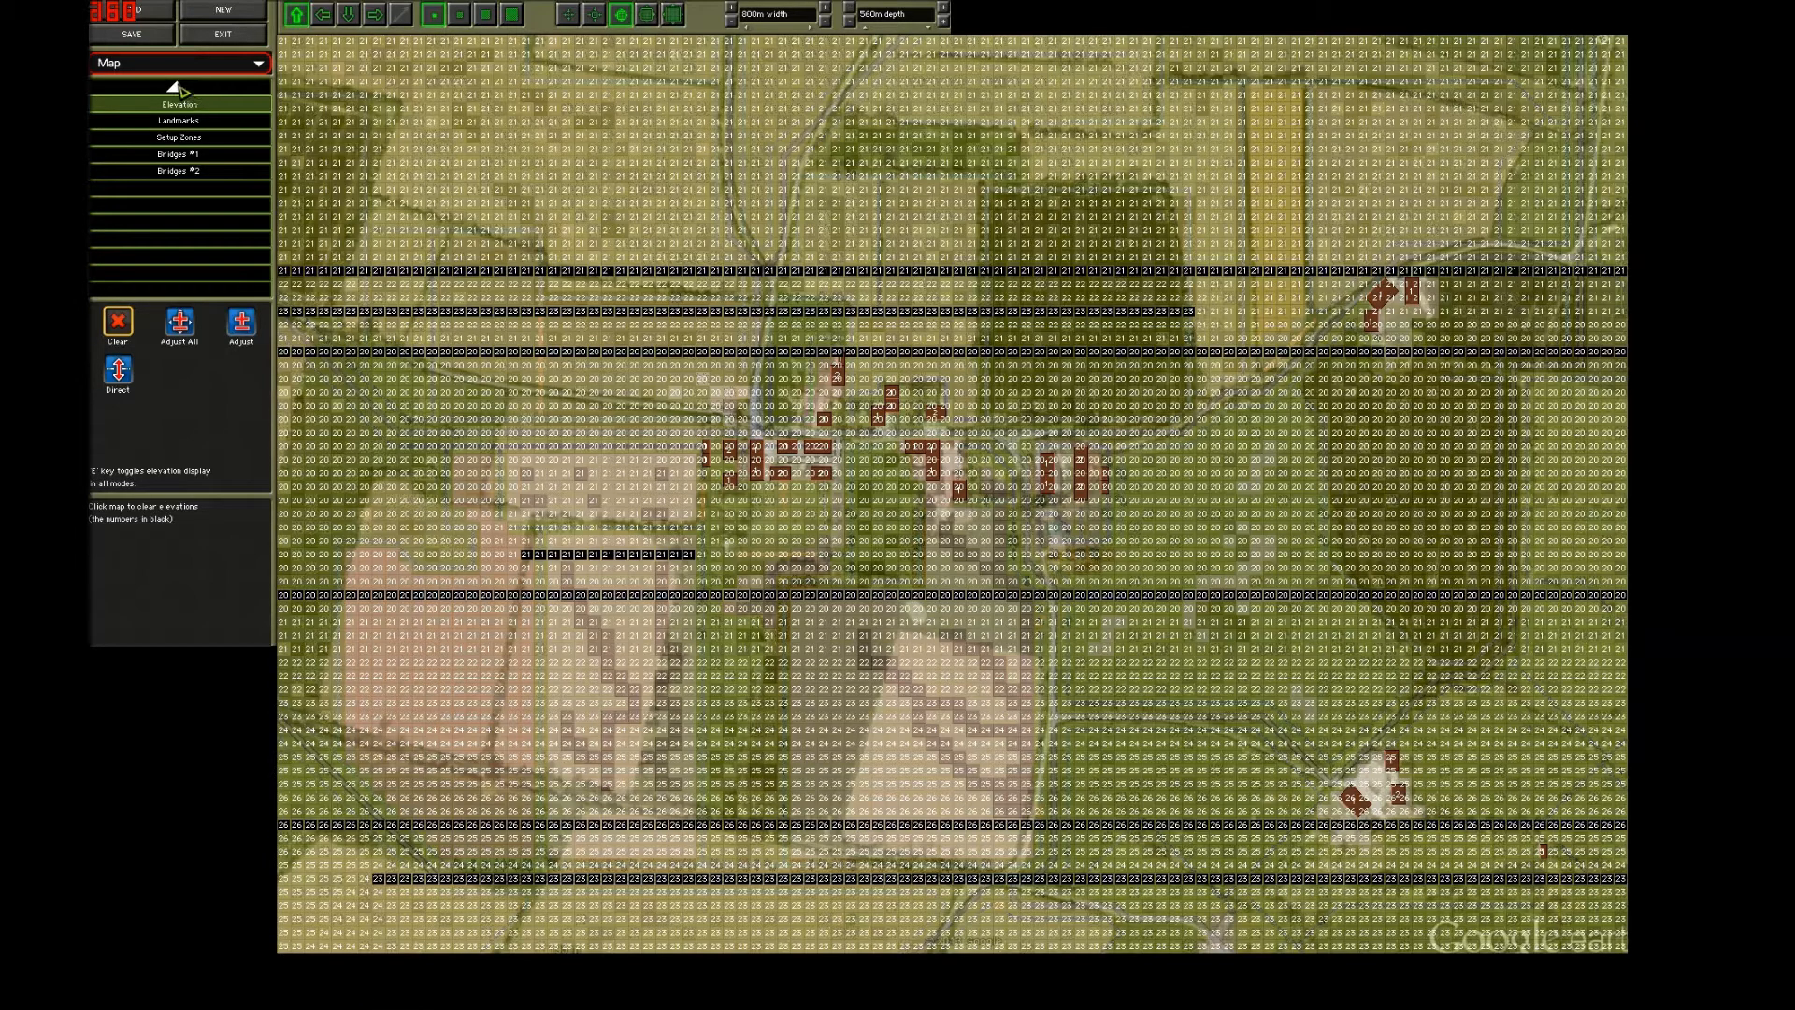
click(178, 88)
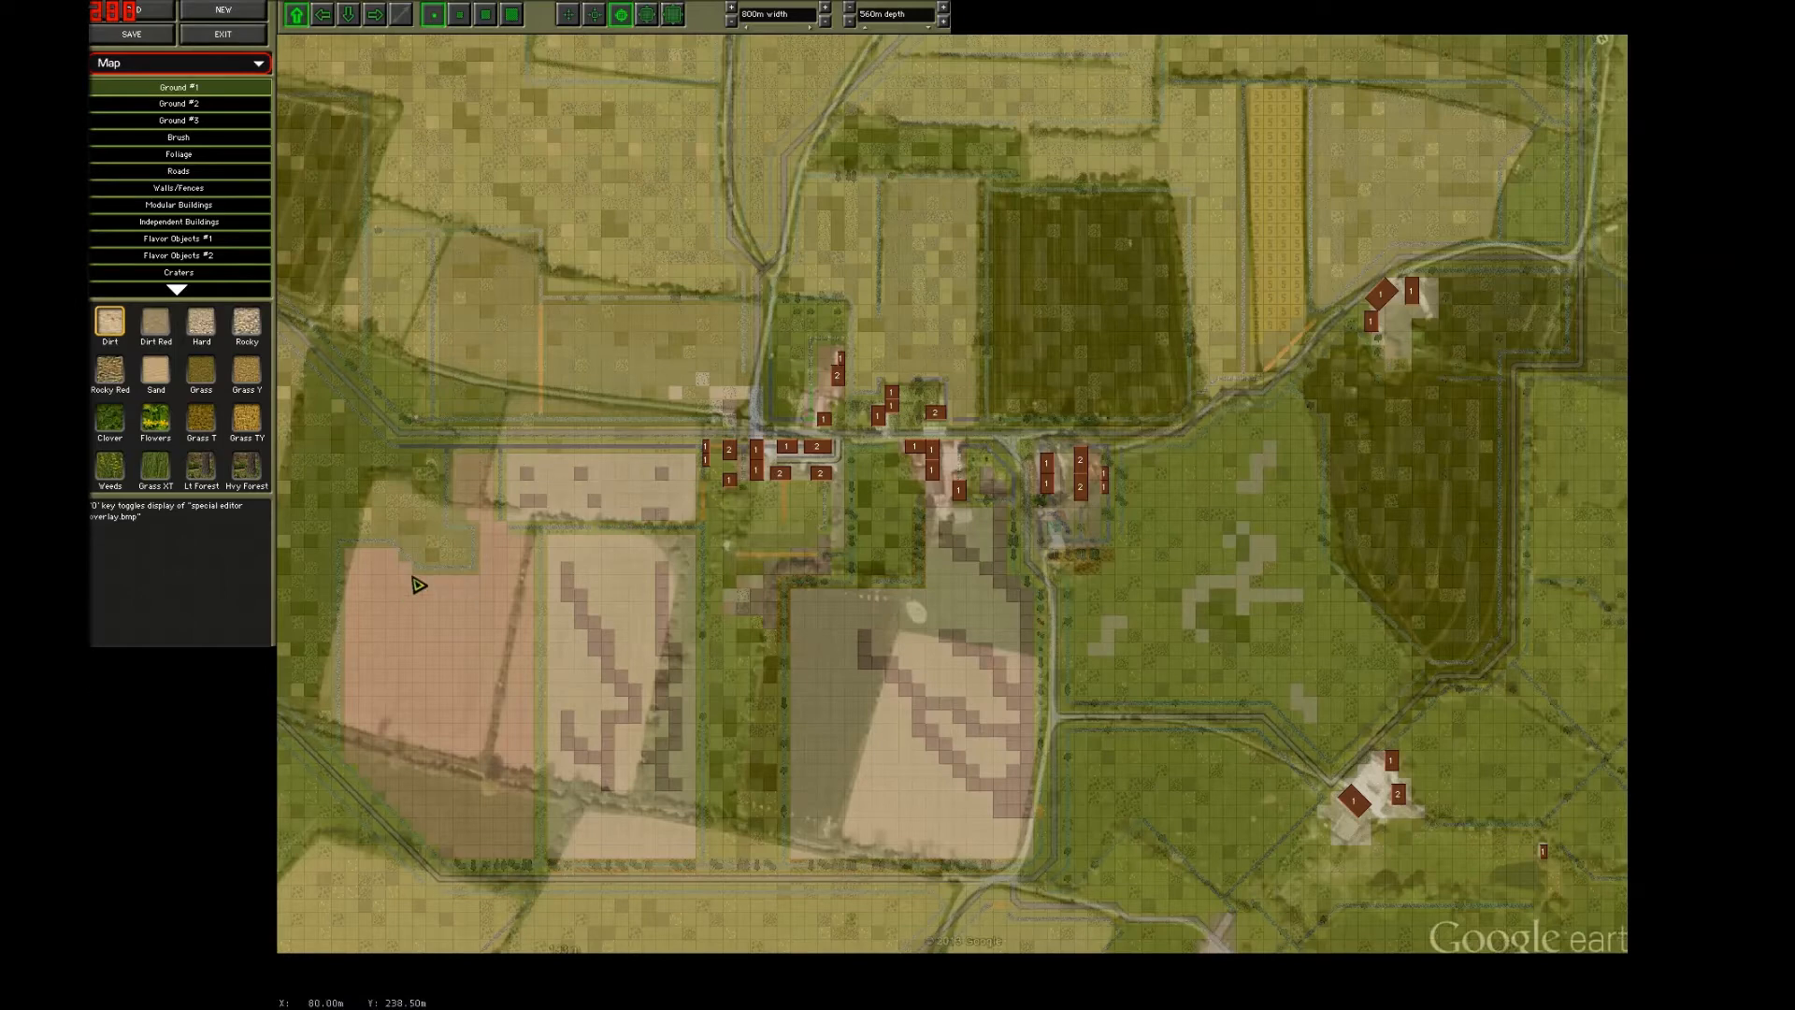
Erase the road tiles around the western bend, where the diagonal road meets the horizontal main road.
click(513, 16)
click(644, 17)
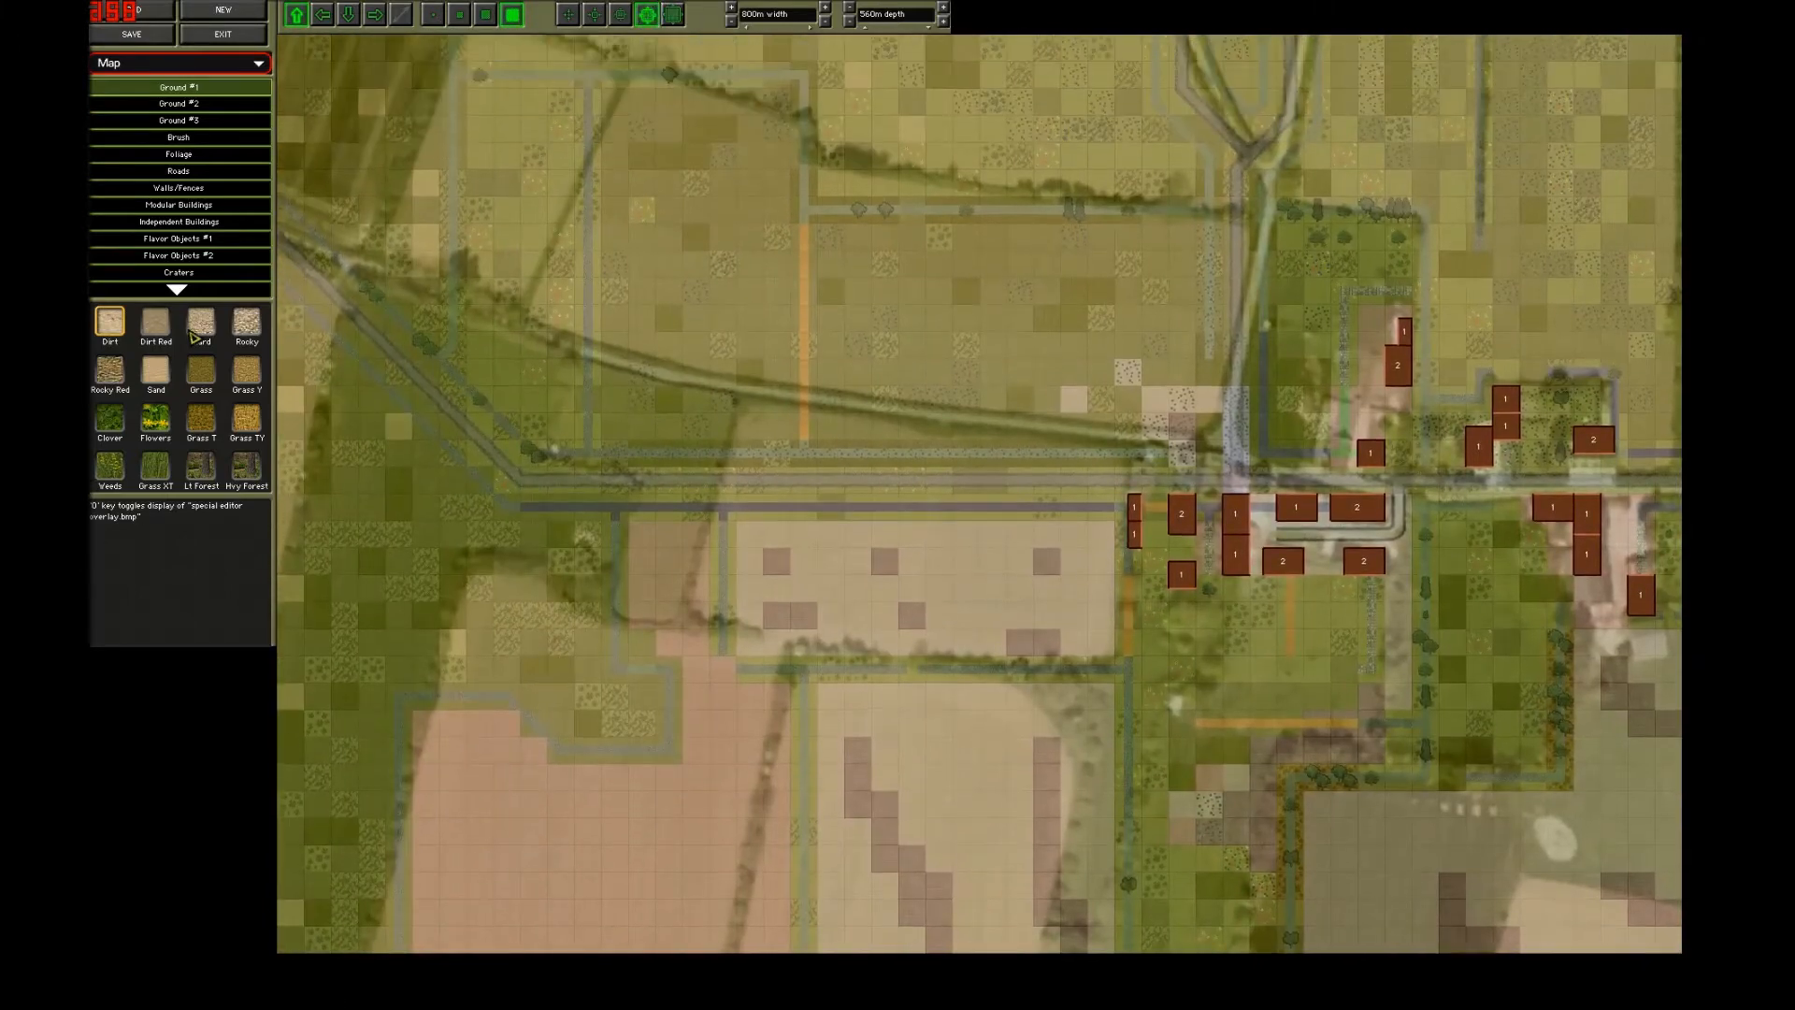
click(183, 171)
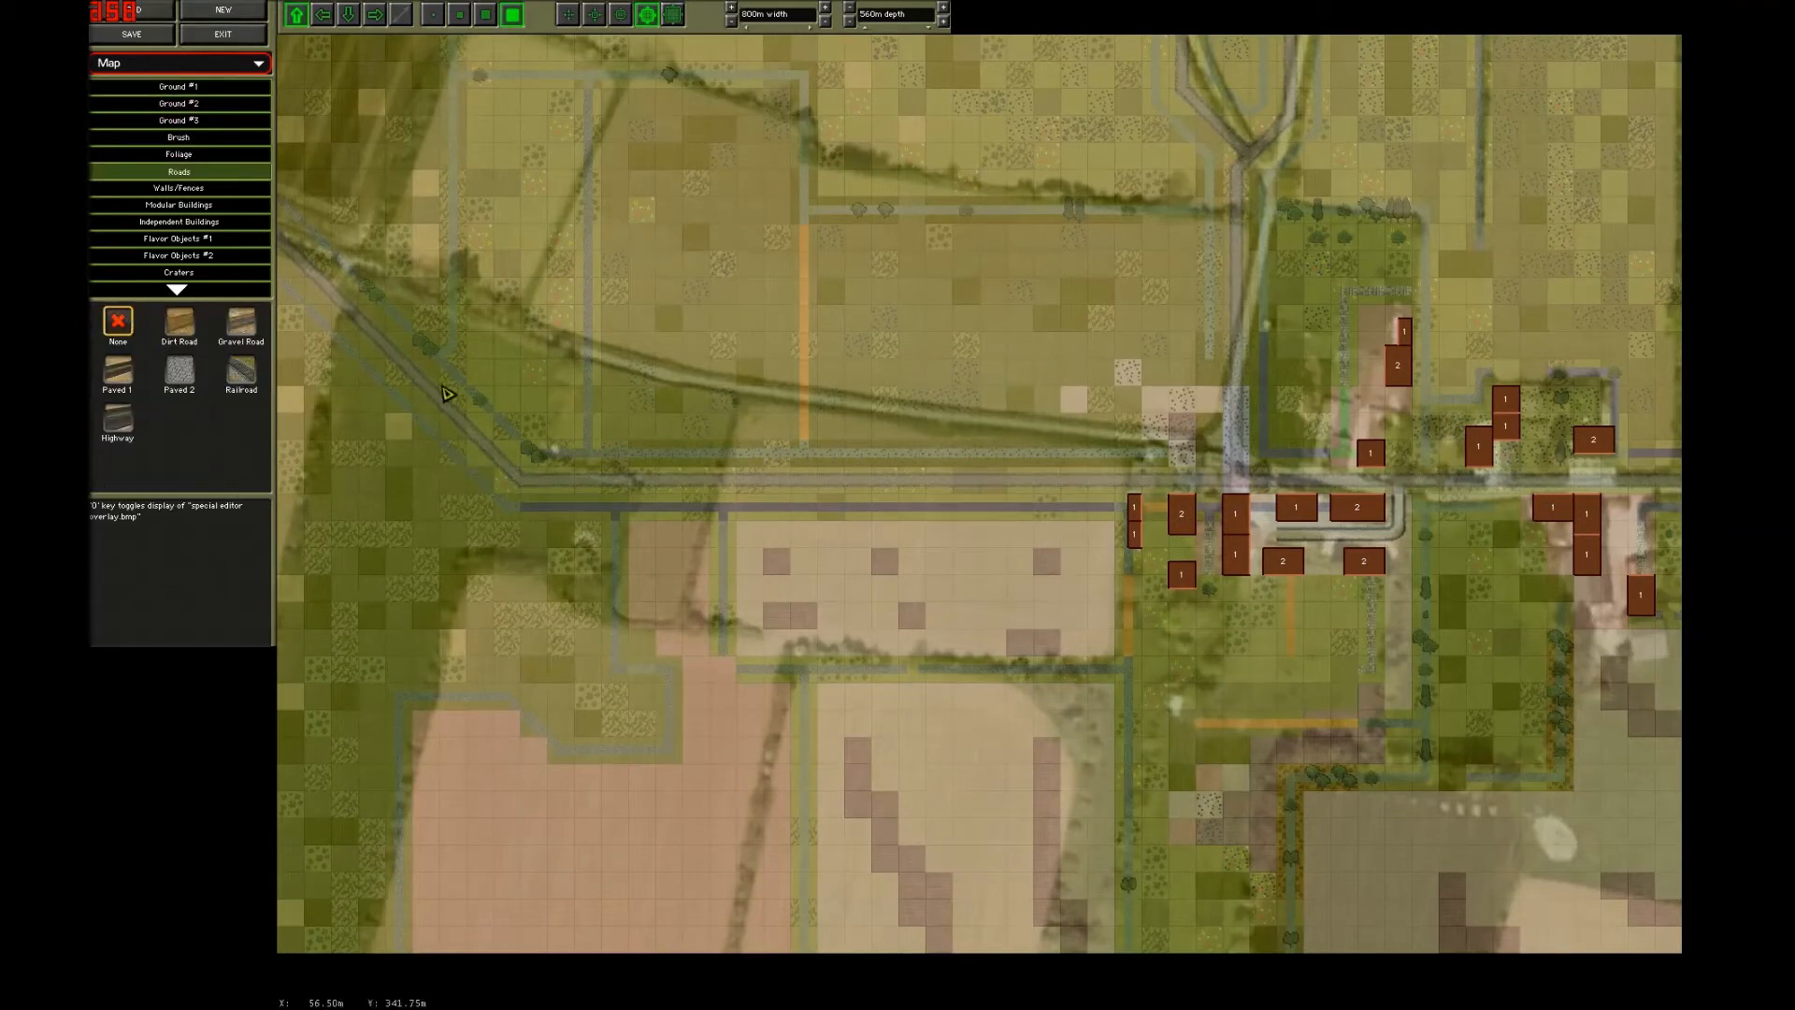
mouse_move(461, 434)
mouse_down()
mouse_move(542, 495)
mouse_move(621, 484)
mouse_move(490, 456)
mouse_up()
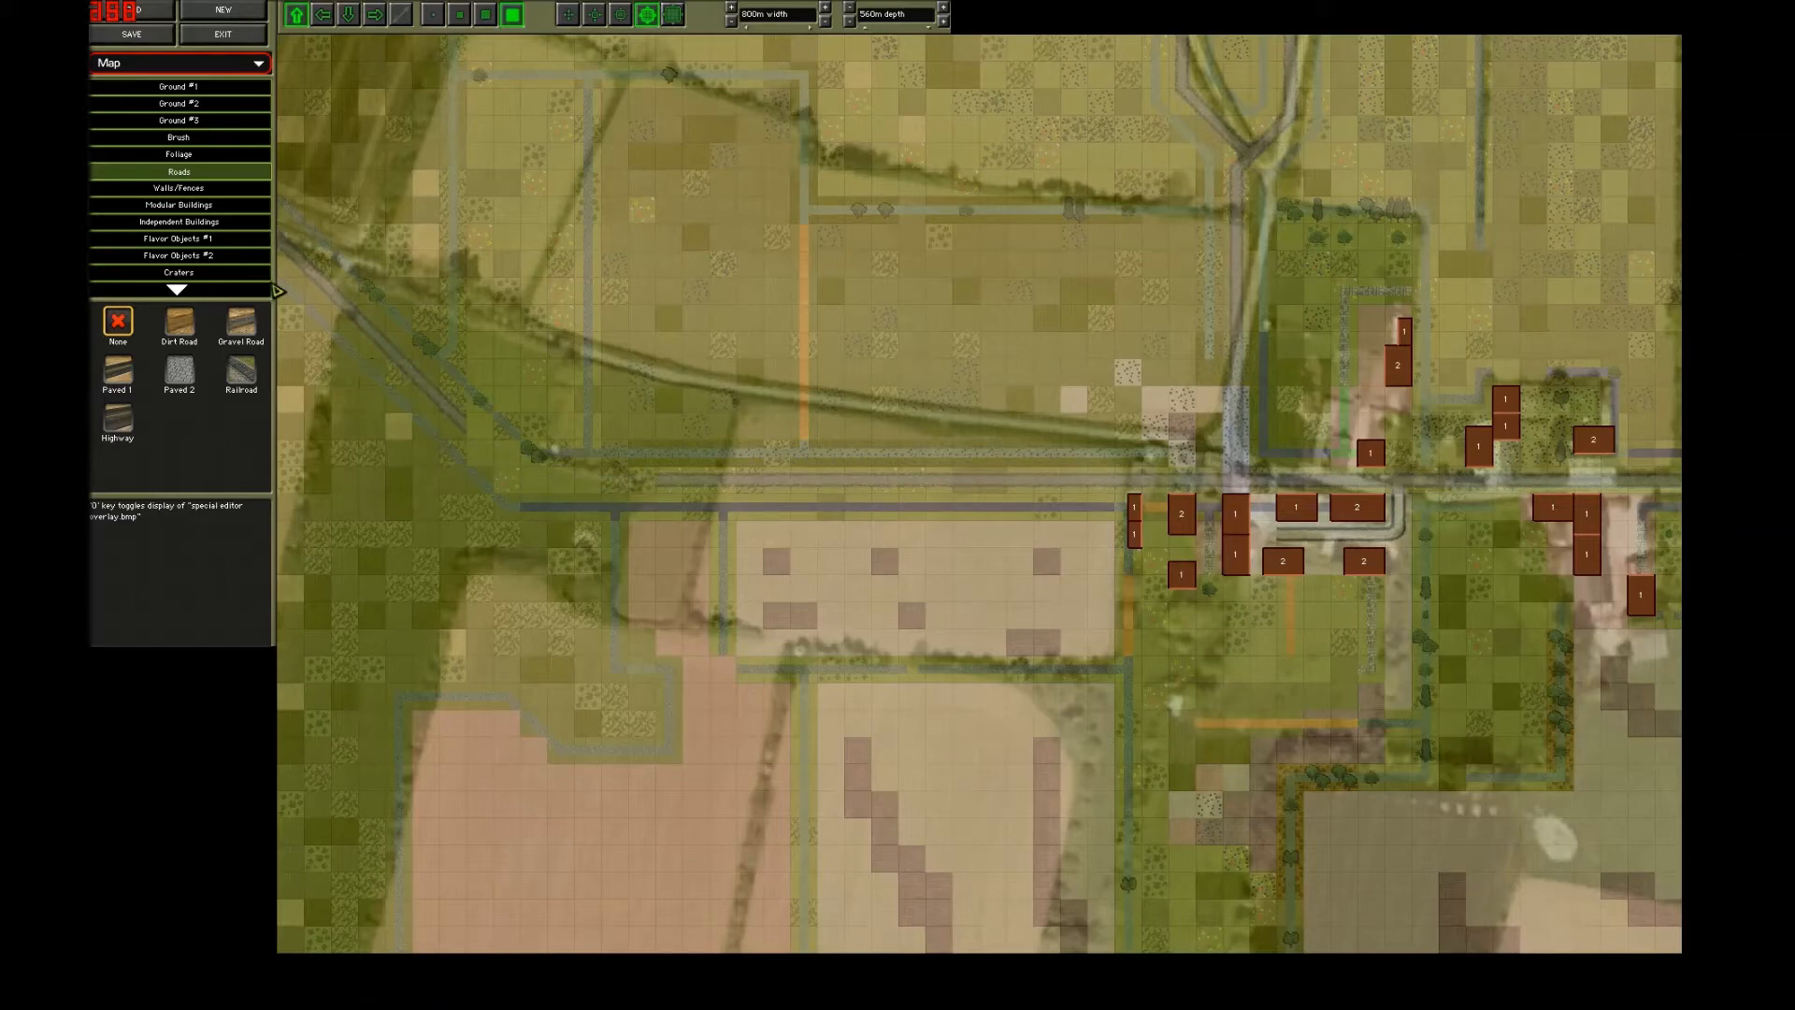
Rebuild the horizontal part of the erased road with straight Gravel Road tiles running west to the bend.
click(245, 327)
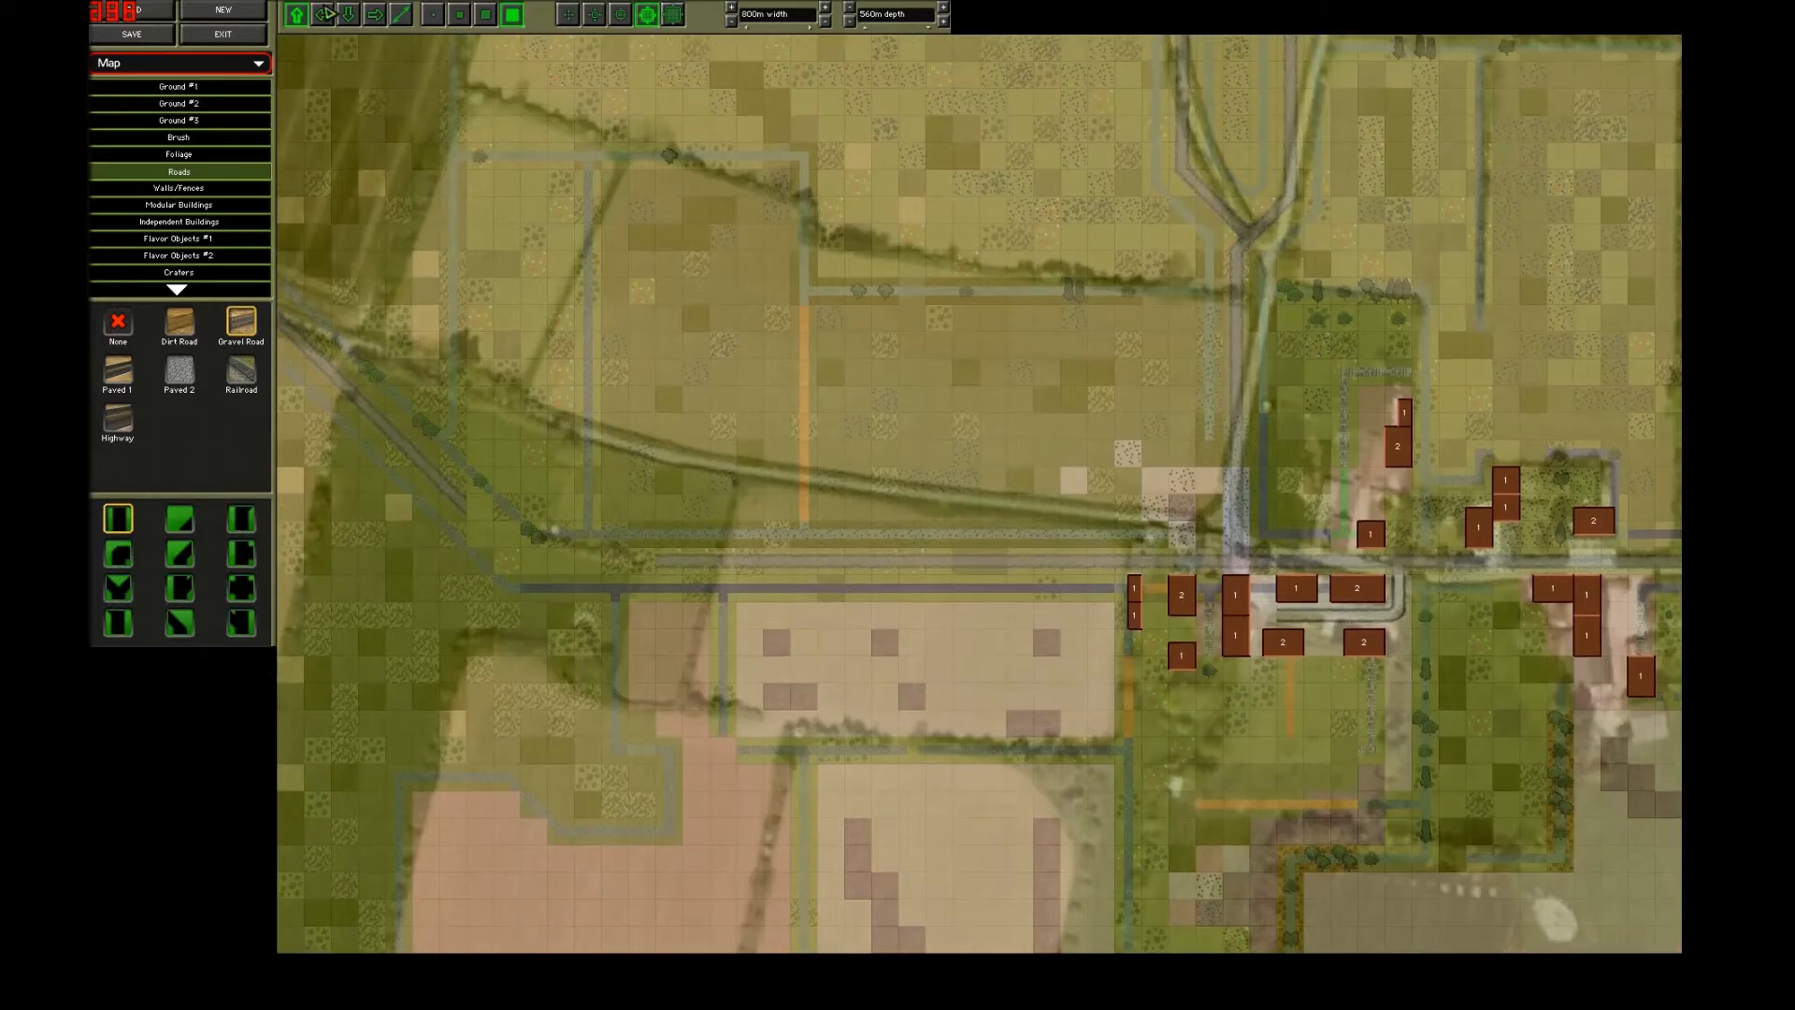
click(323, 15)
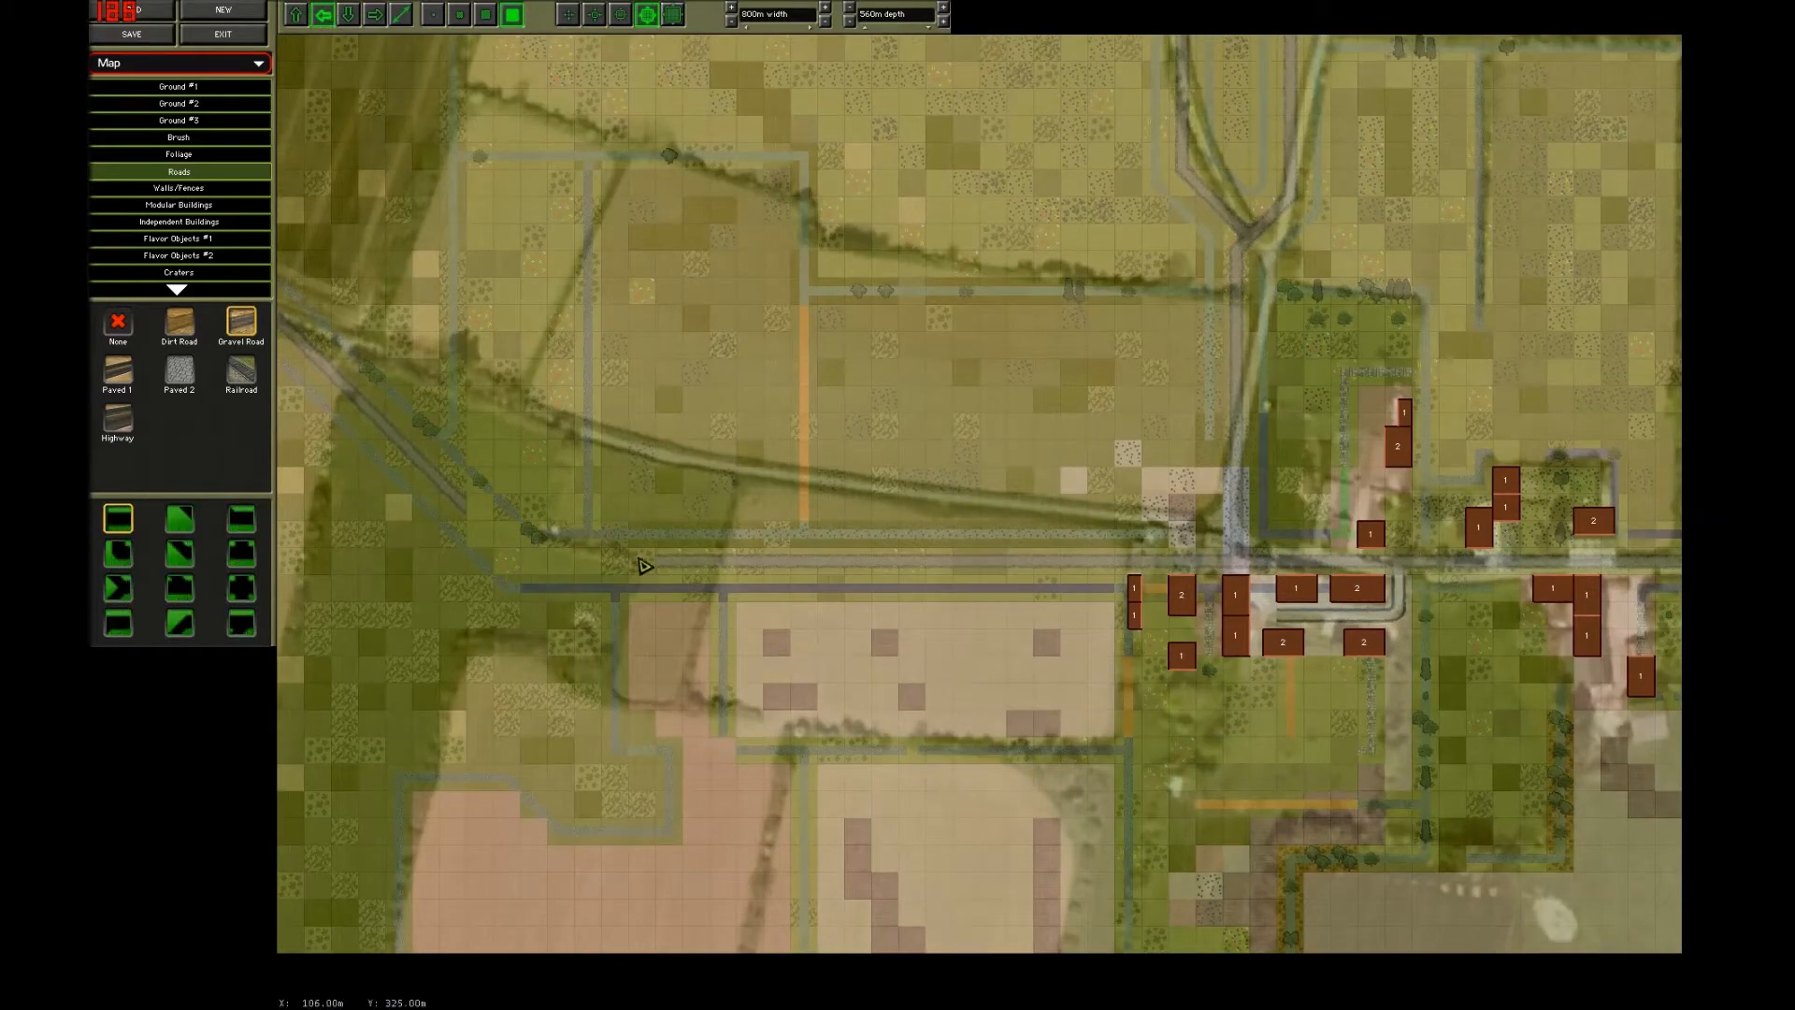
drag(647, 567, 535, 573)
Place a Gravel Road bend piece at the western end of the straight road, pointing towards the diagonal stretch.
click(181, 553)
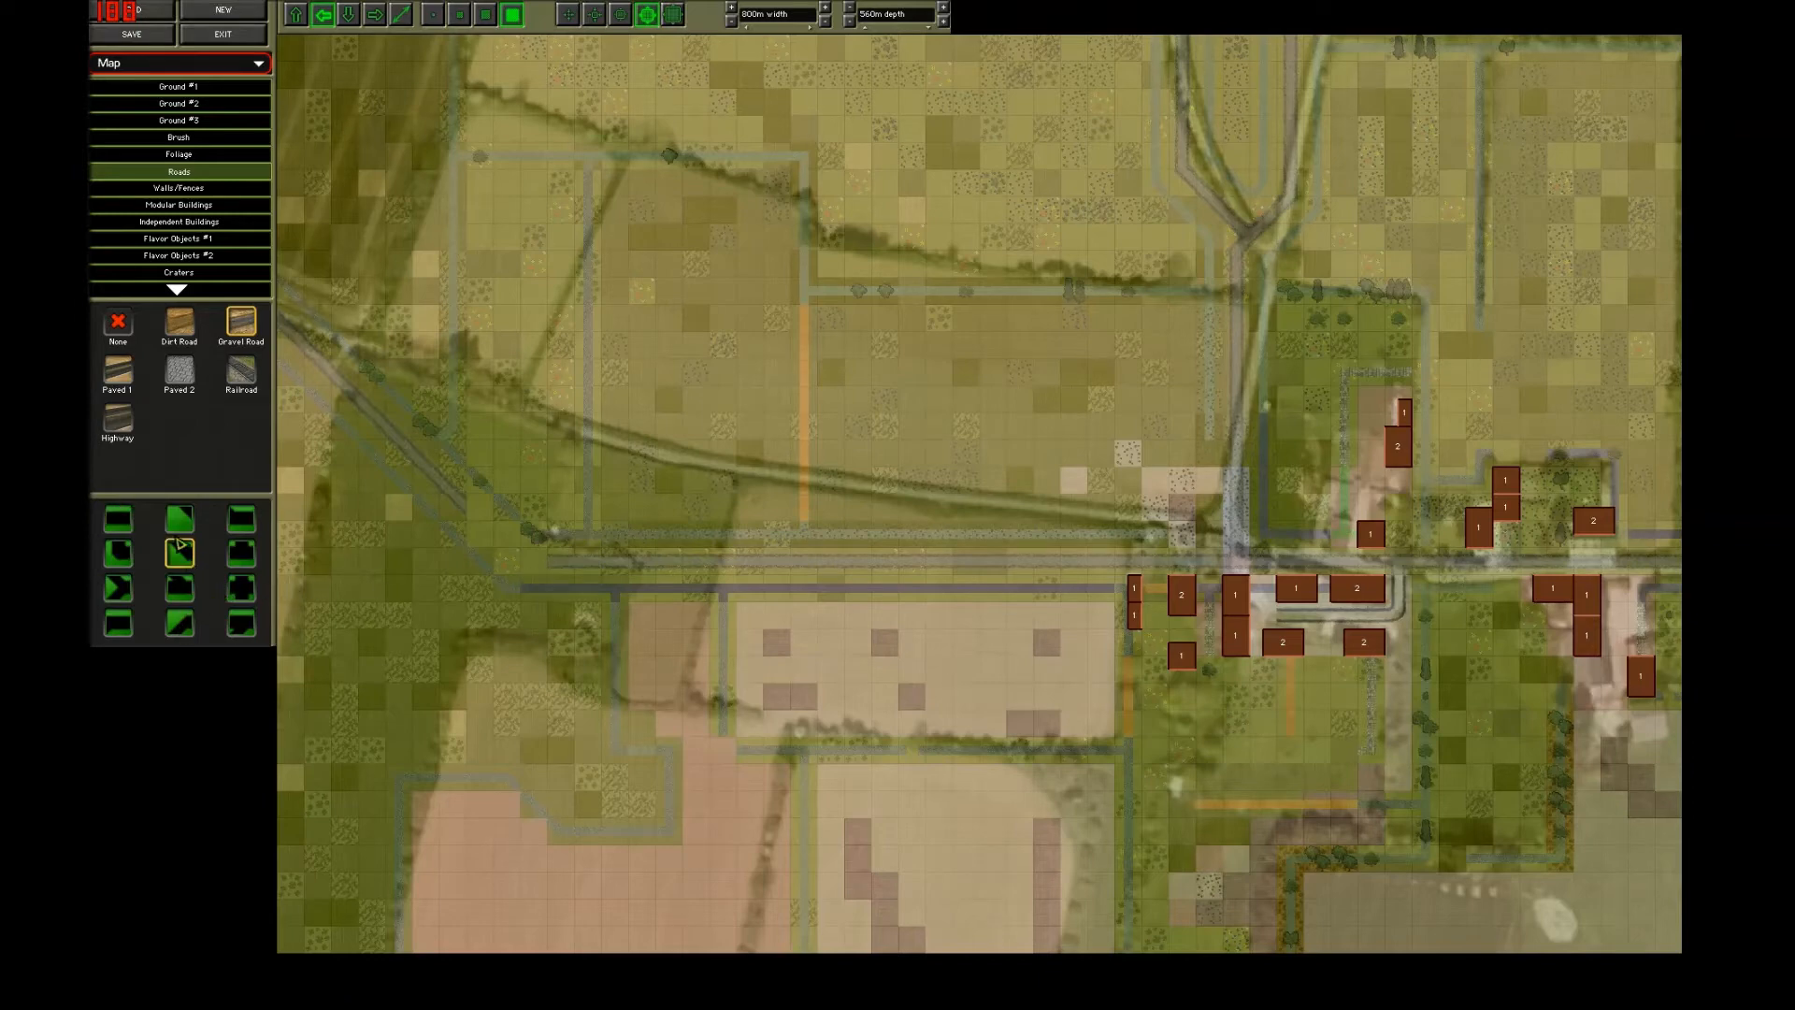
click(181, 519)
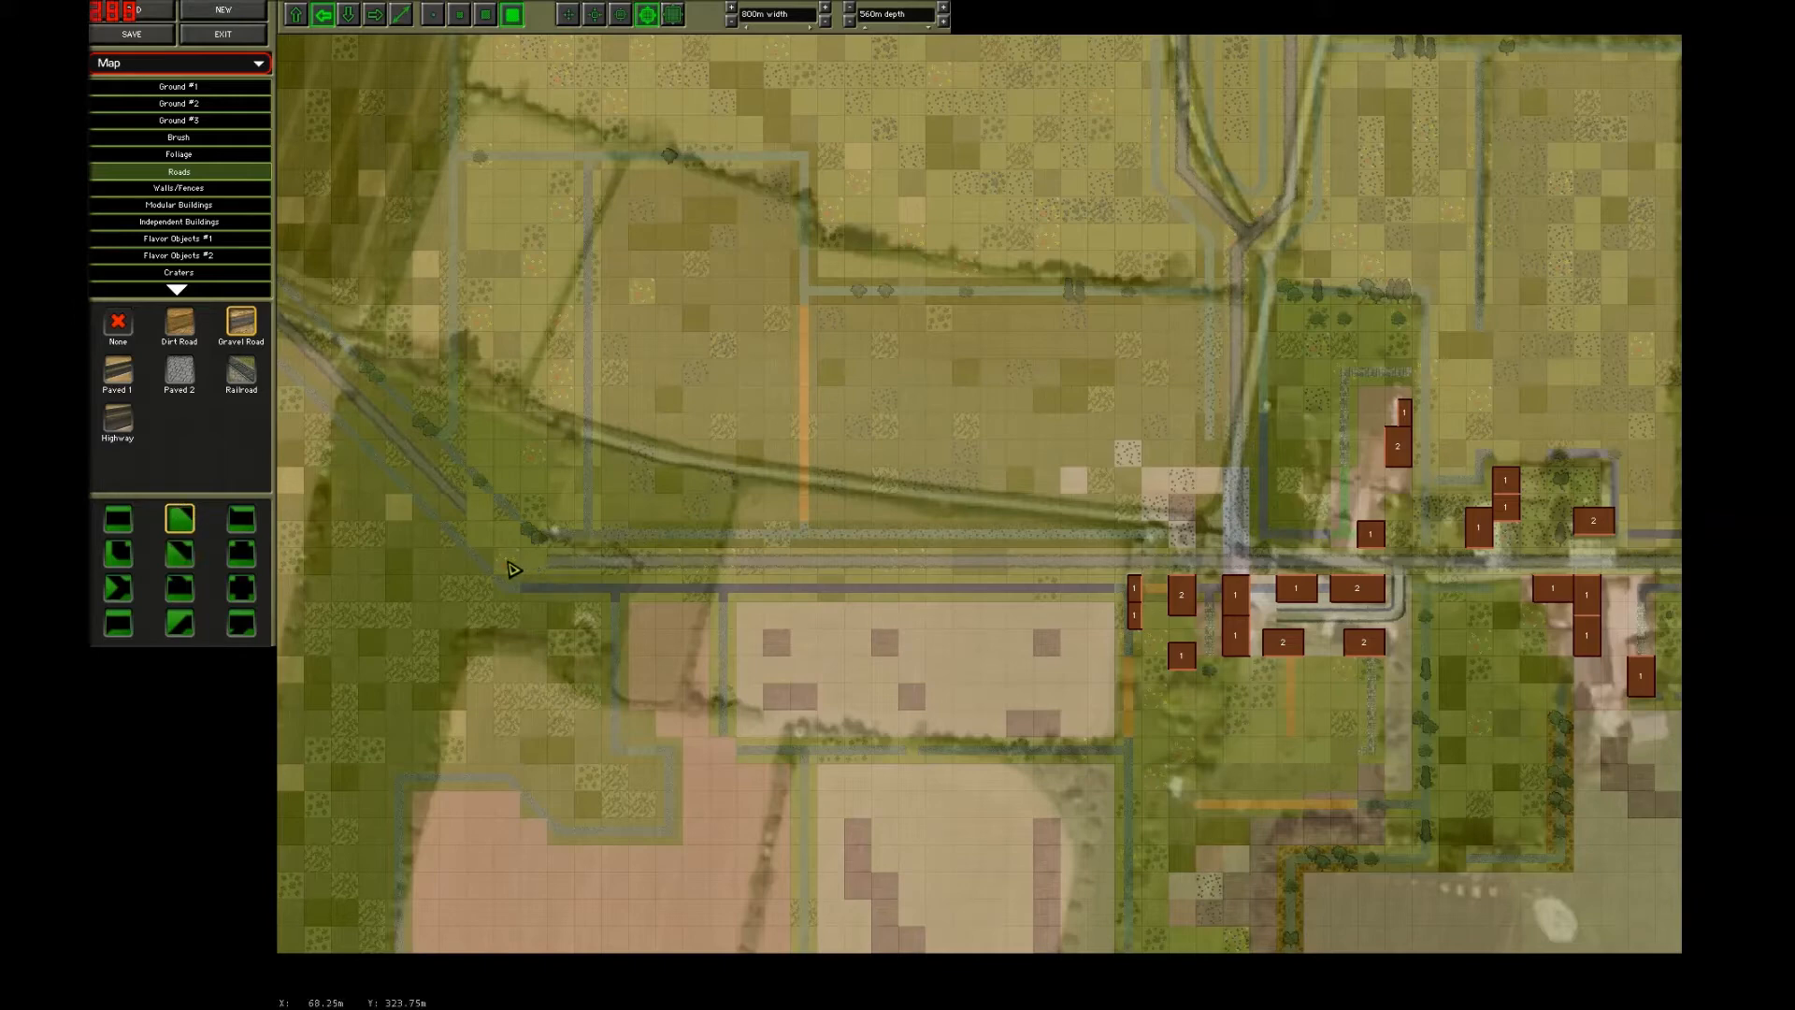
click(118, 526)
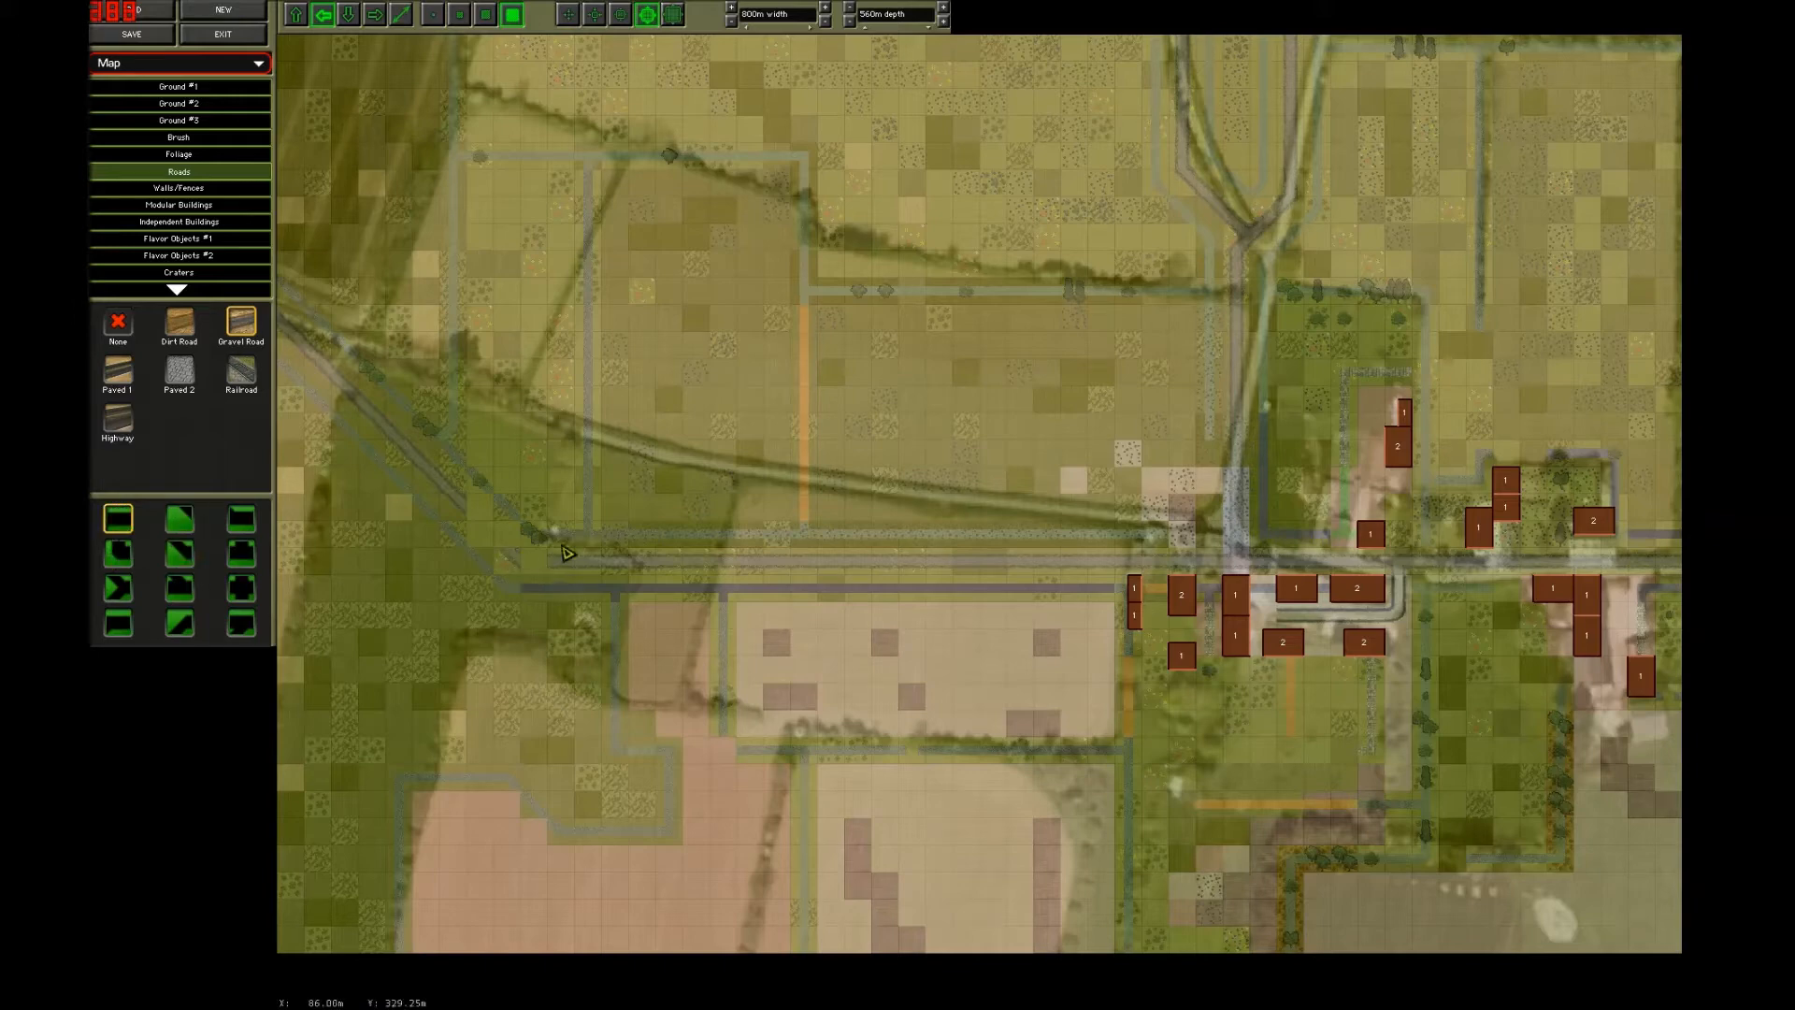
Close the remaining diagonal gap at the bend with Gravel Road pieces in the matching orientation.
click(673, 14)
mouse_move(94, 682)
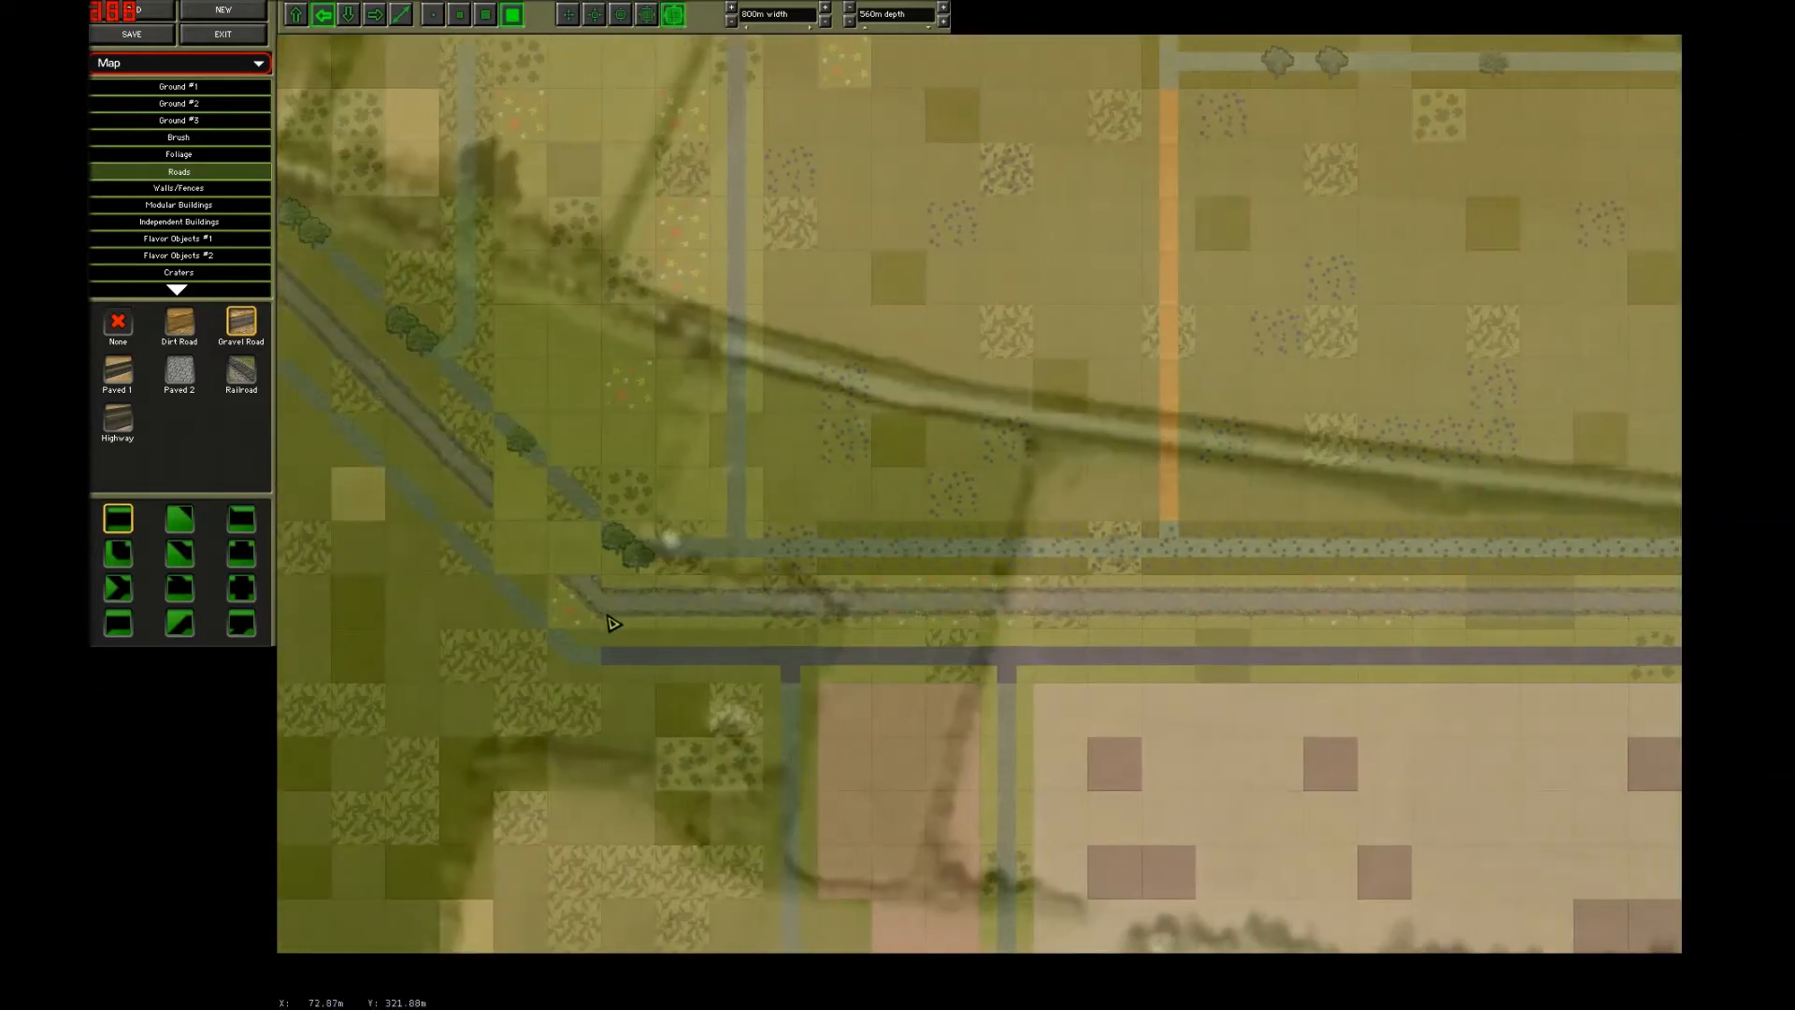
click(187, 561)
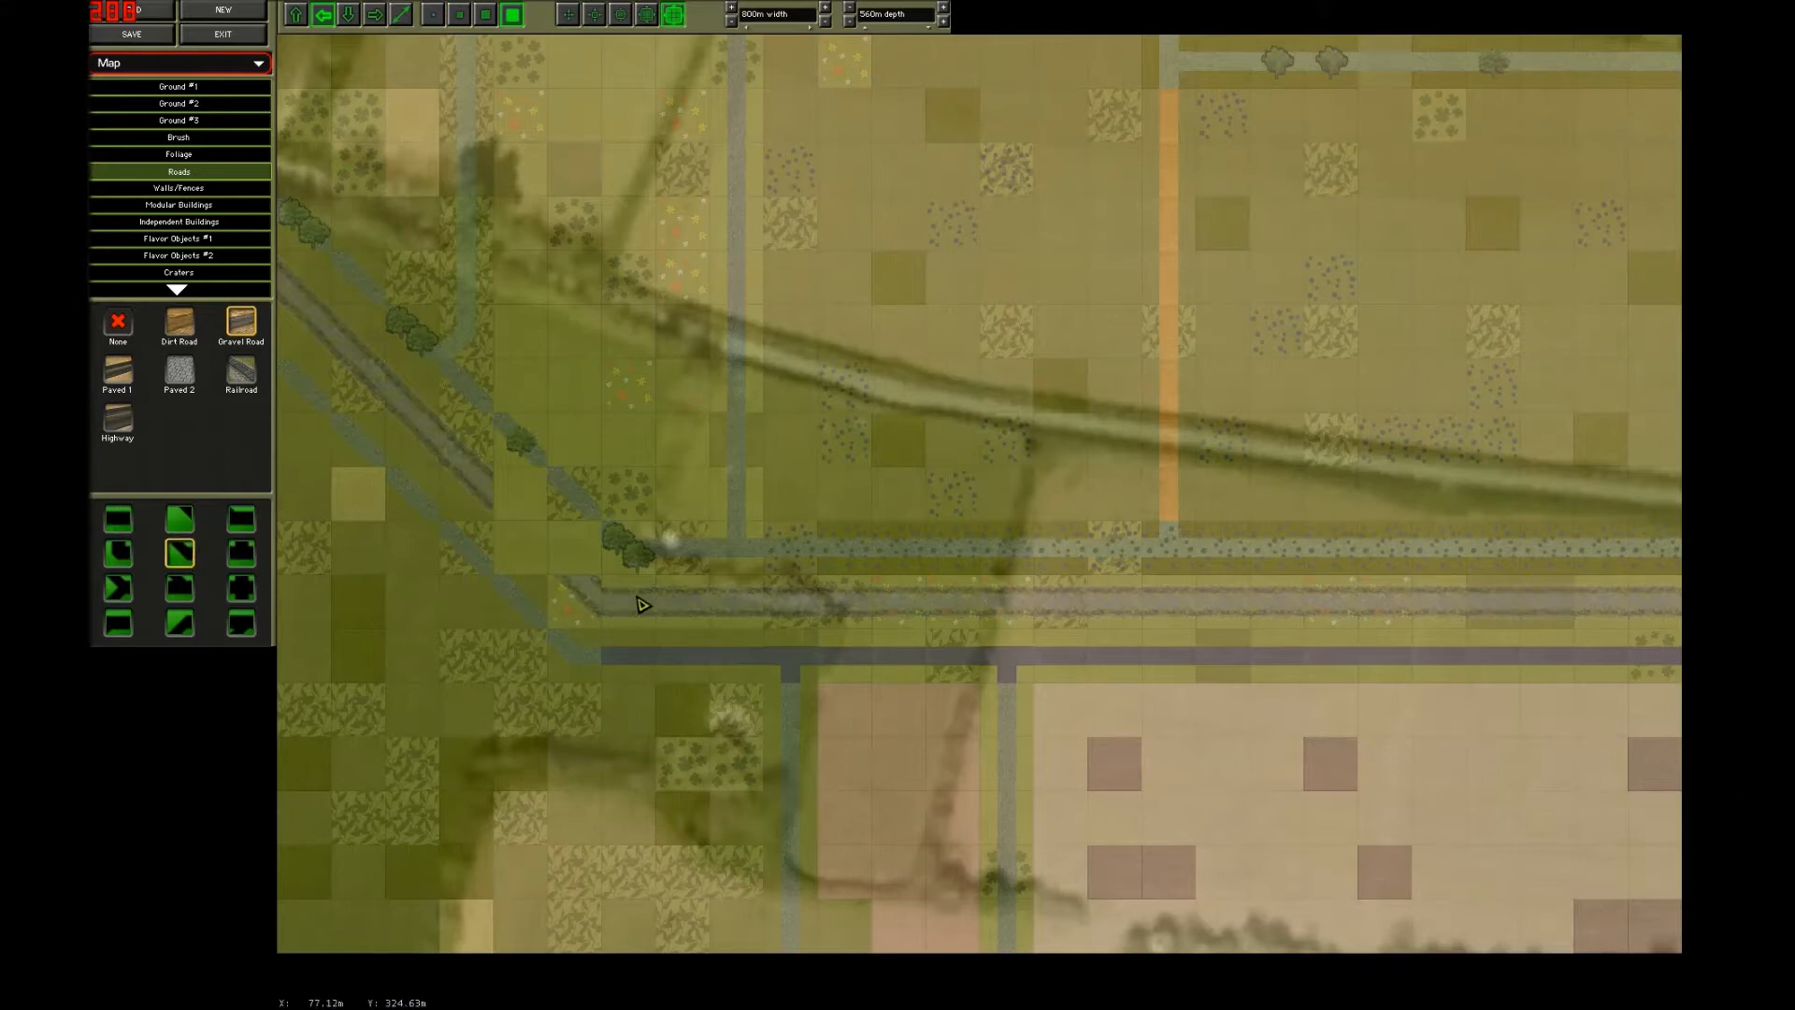
click(241, 519)
click(180, 525)
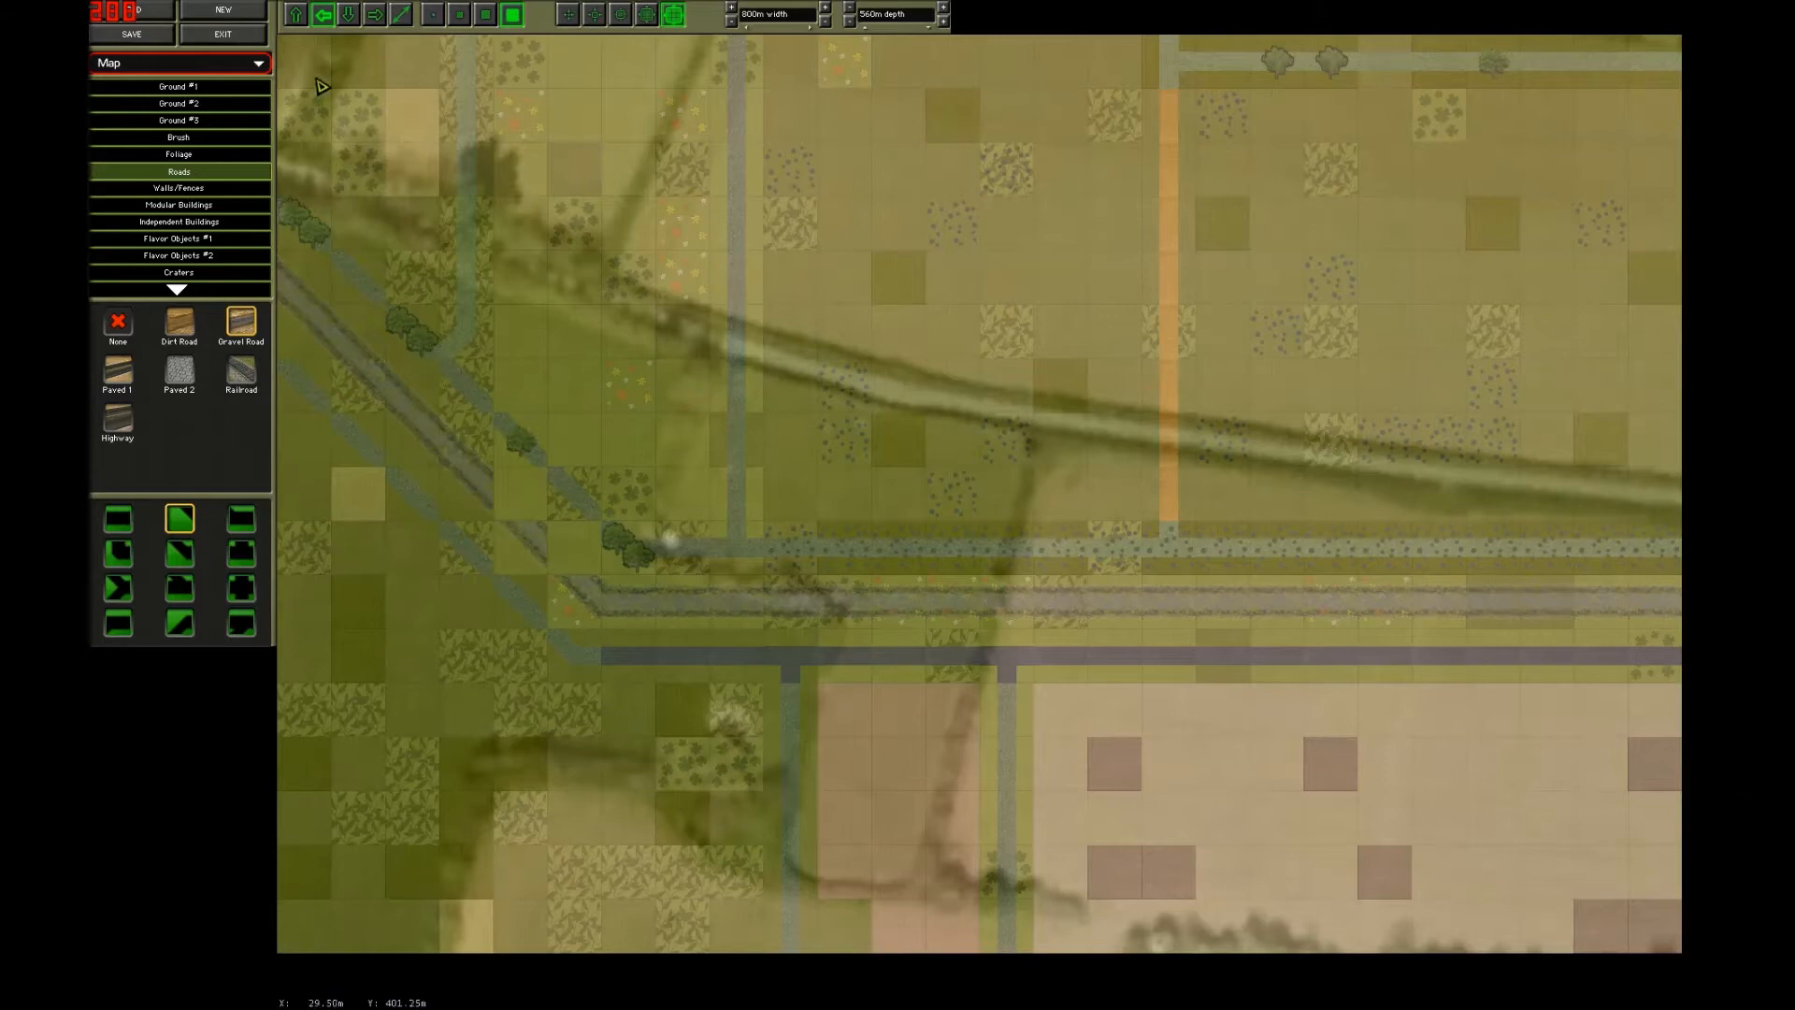
click(356, 14)
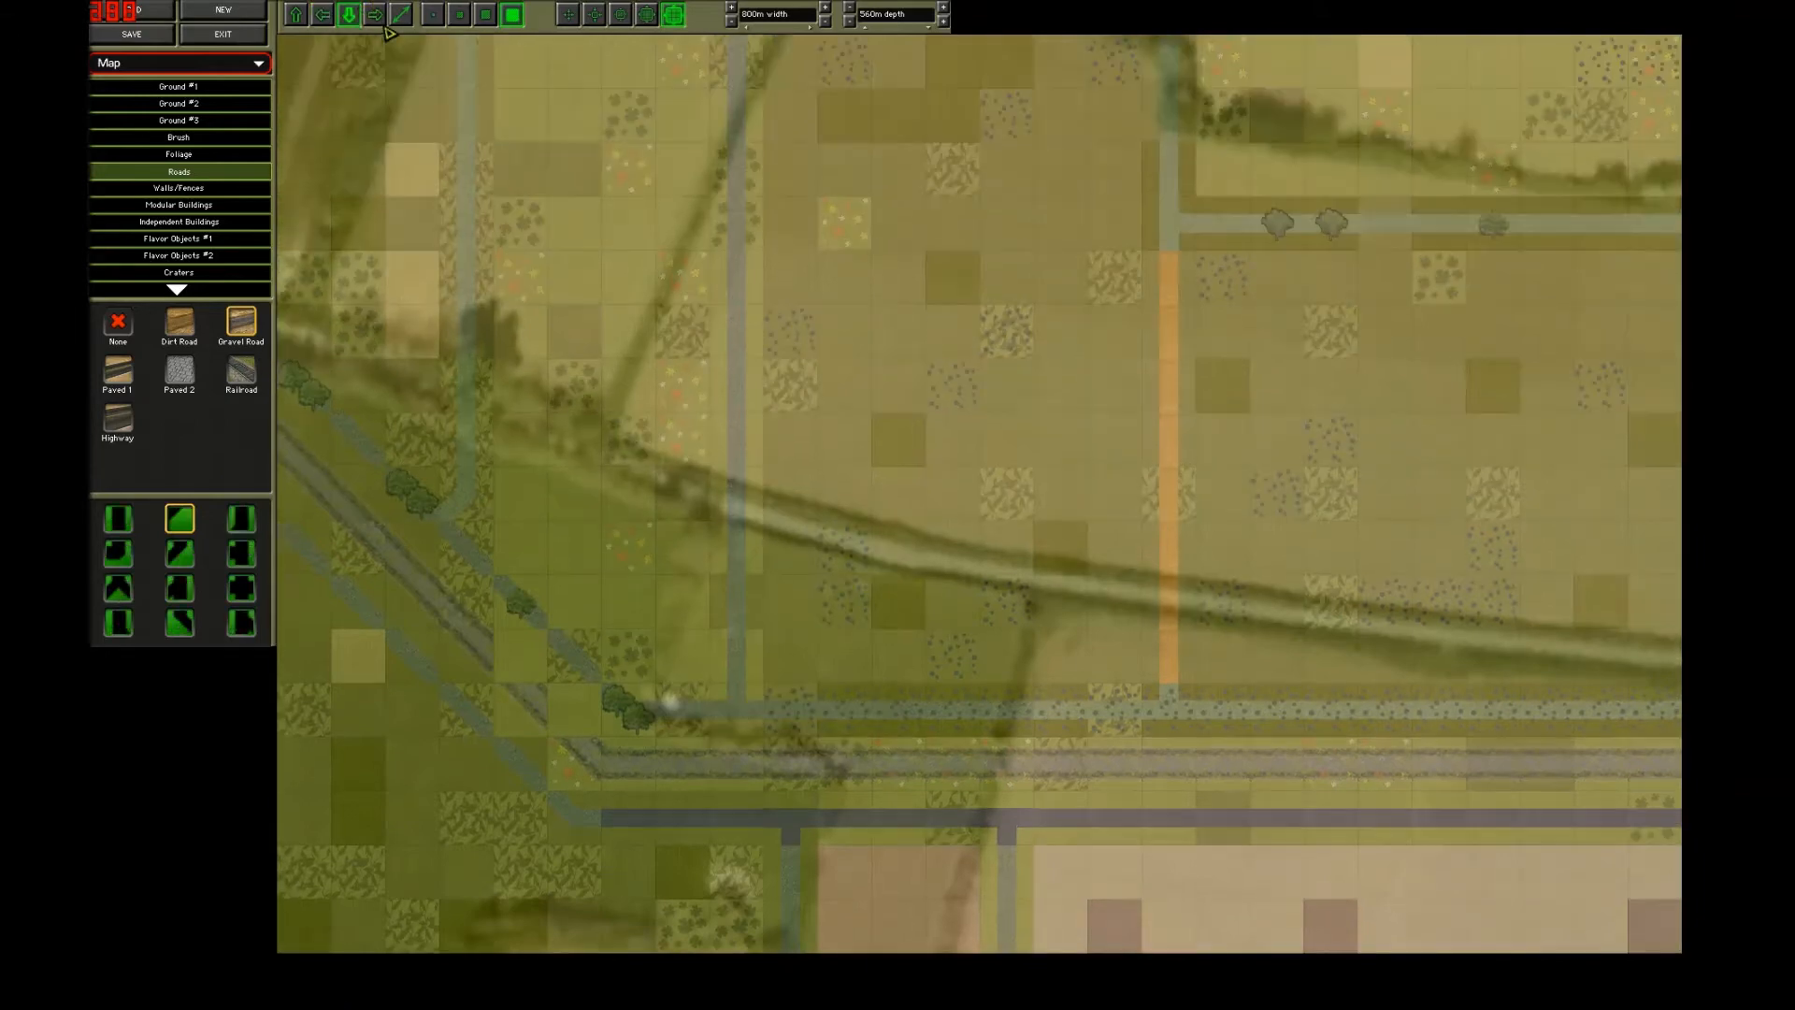
click(379, 15)
drag(526, 605, 580, 672)
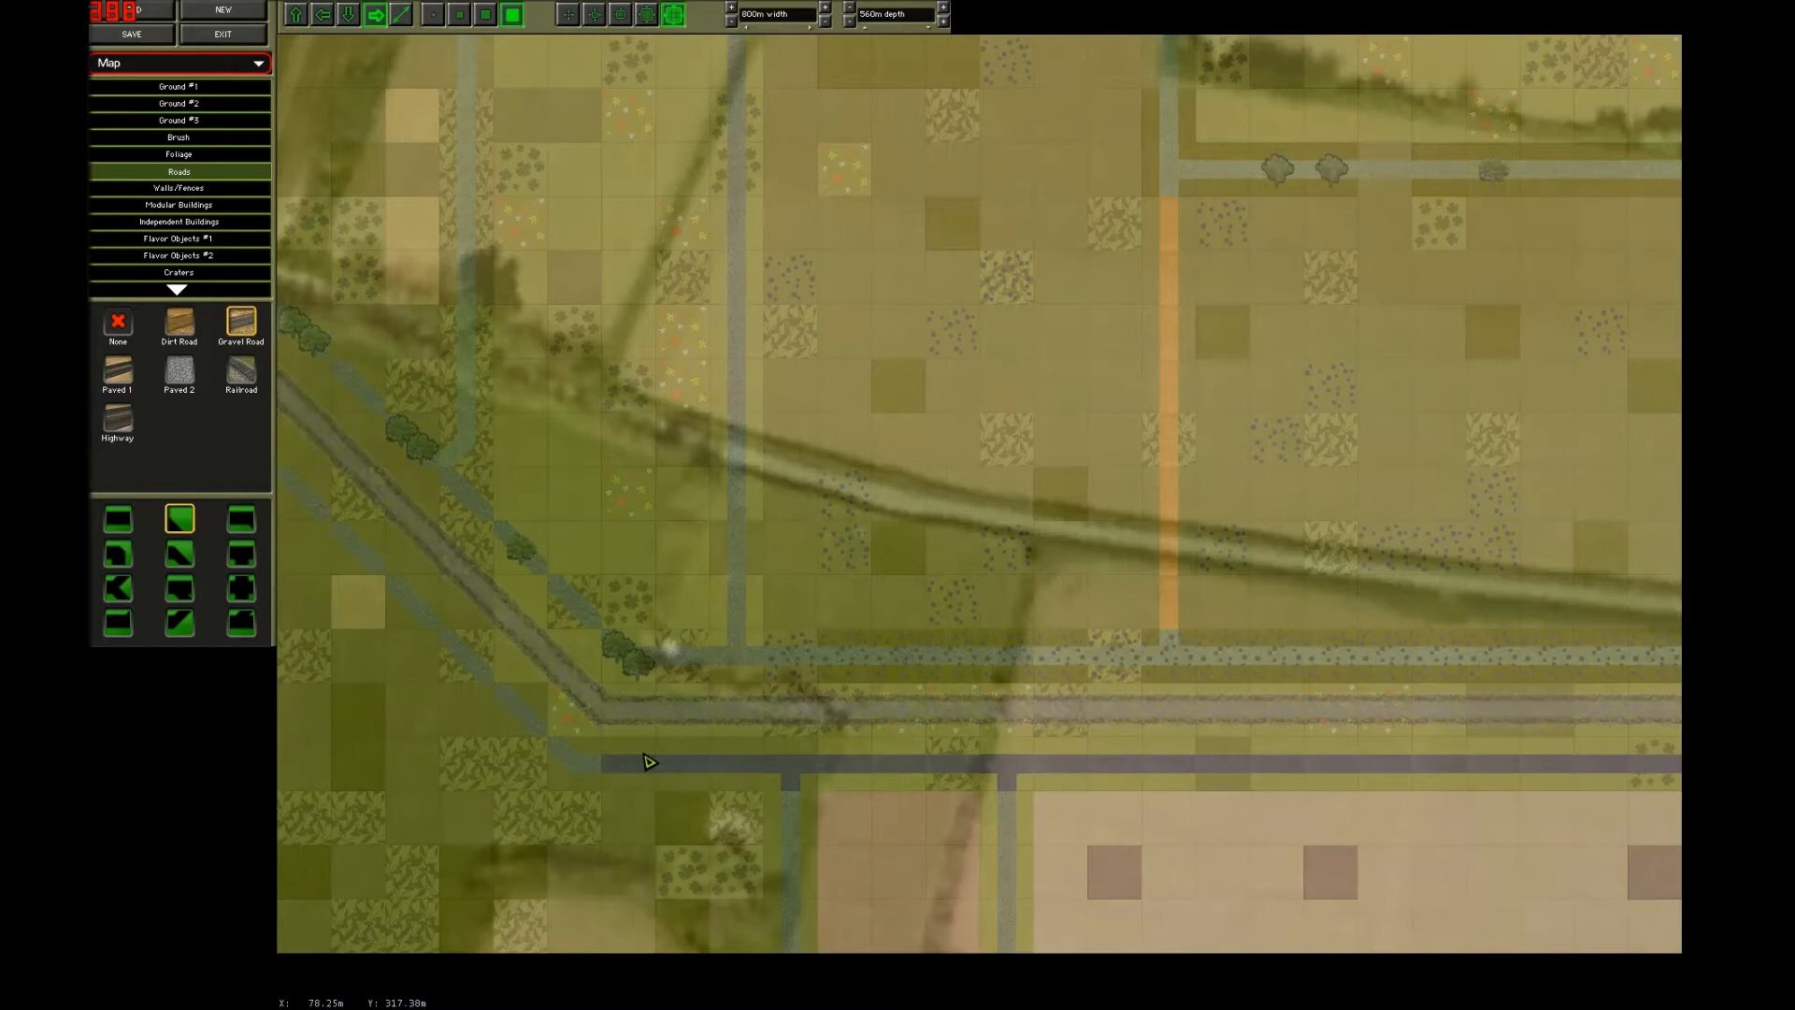
Follow the main road east from the rebuilt bend and look over the village layout and the gardens south of it.
mouse_move(98, 596)
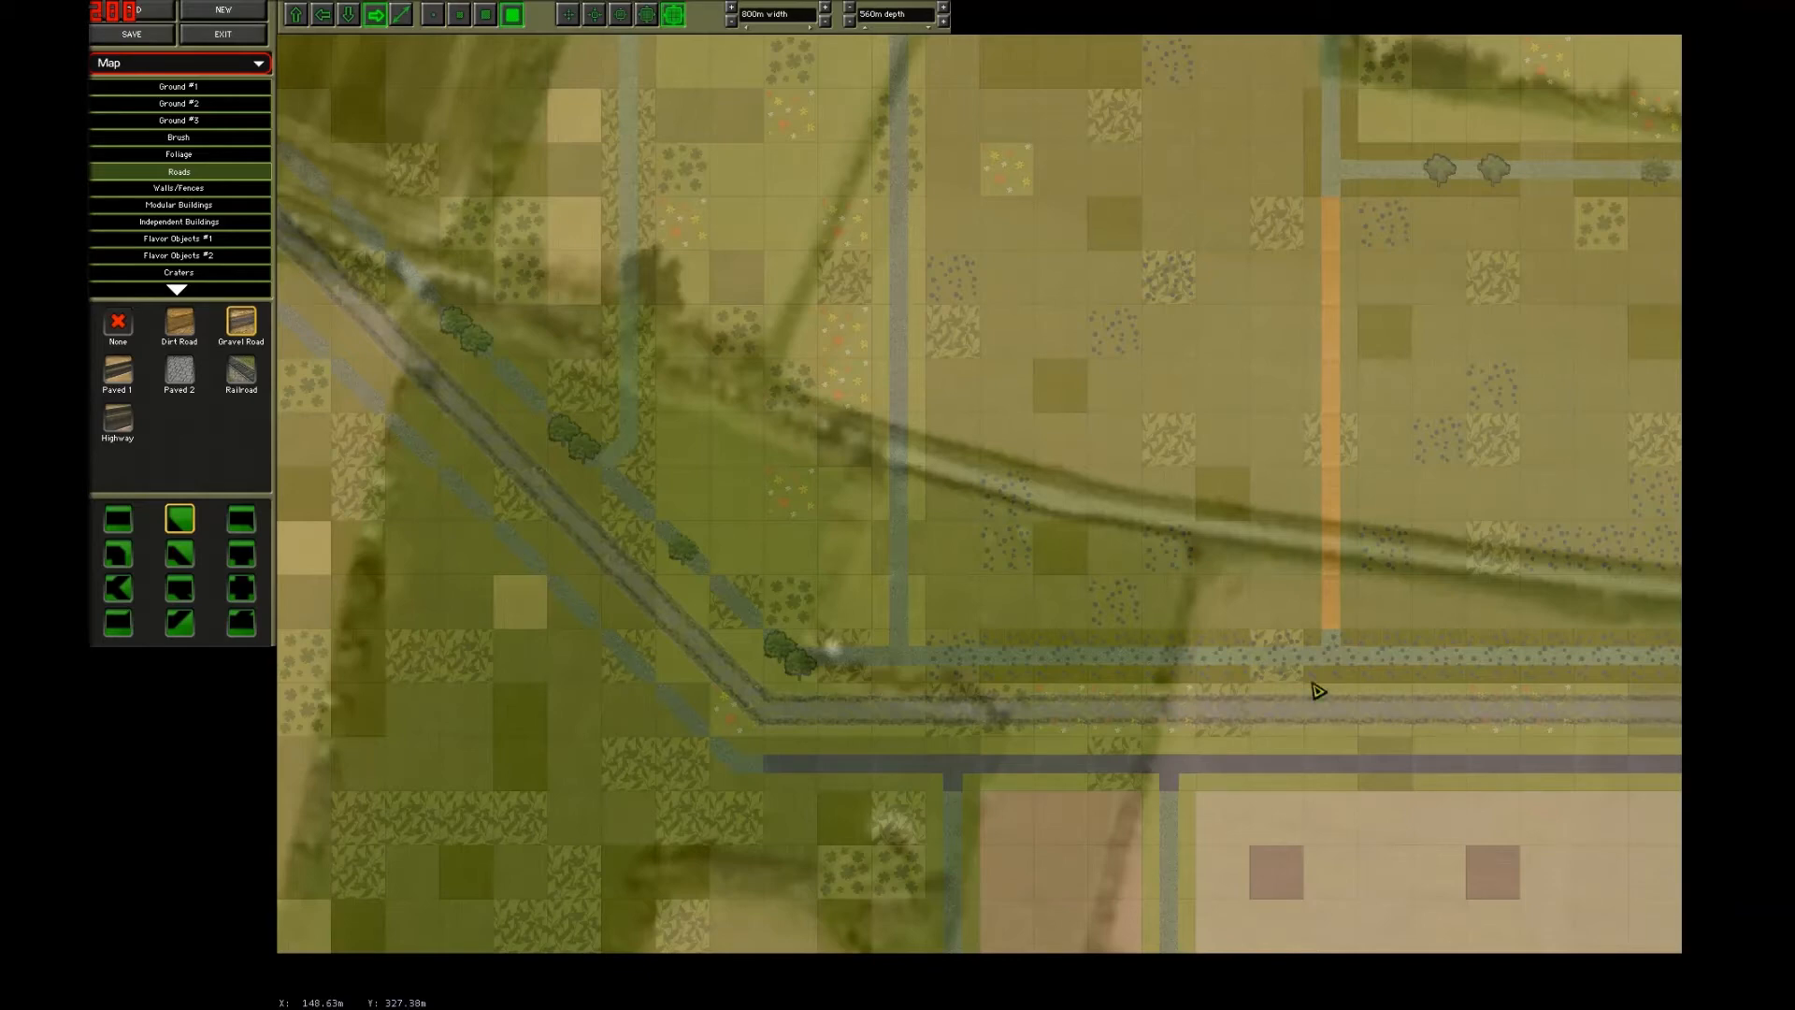
key(Right)
key(Right)
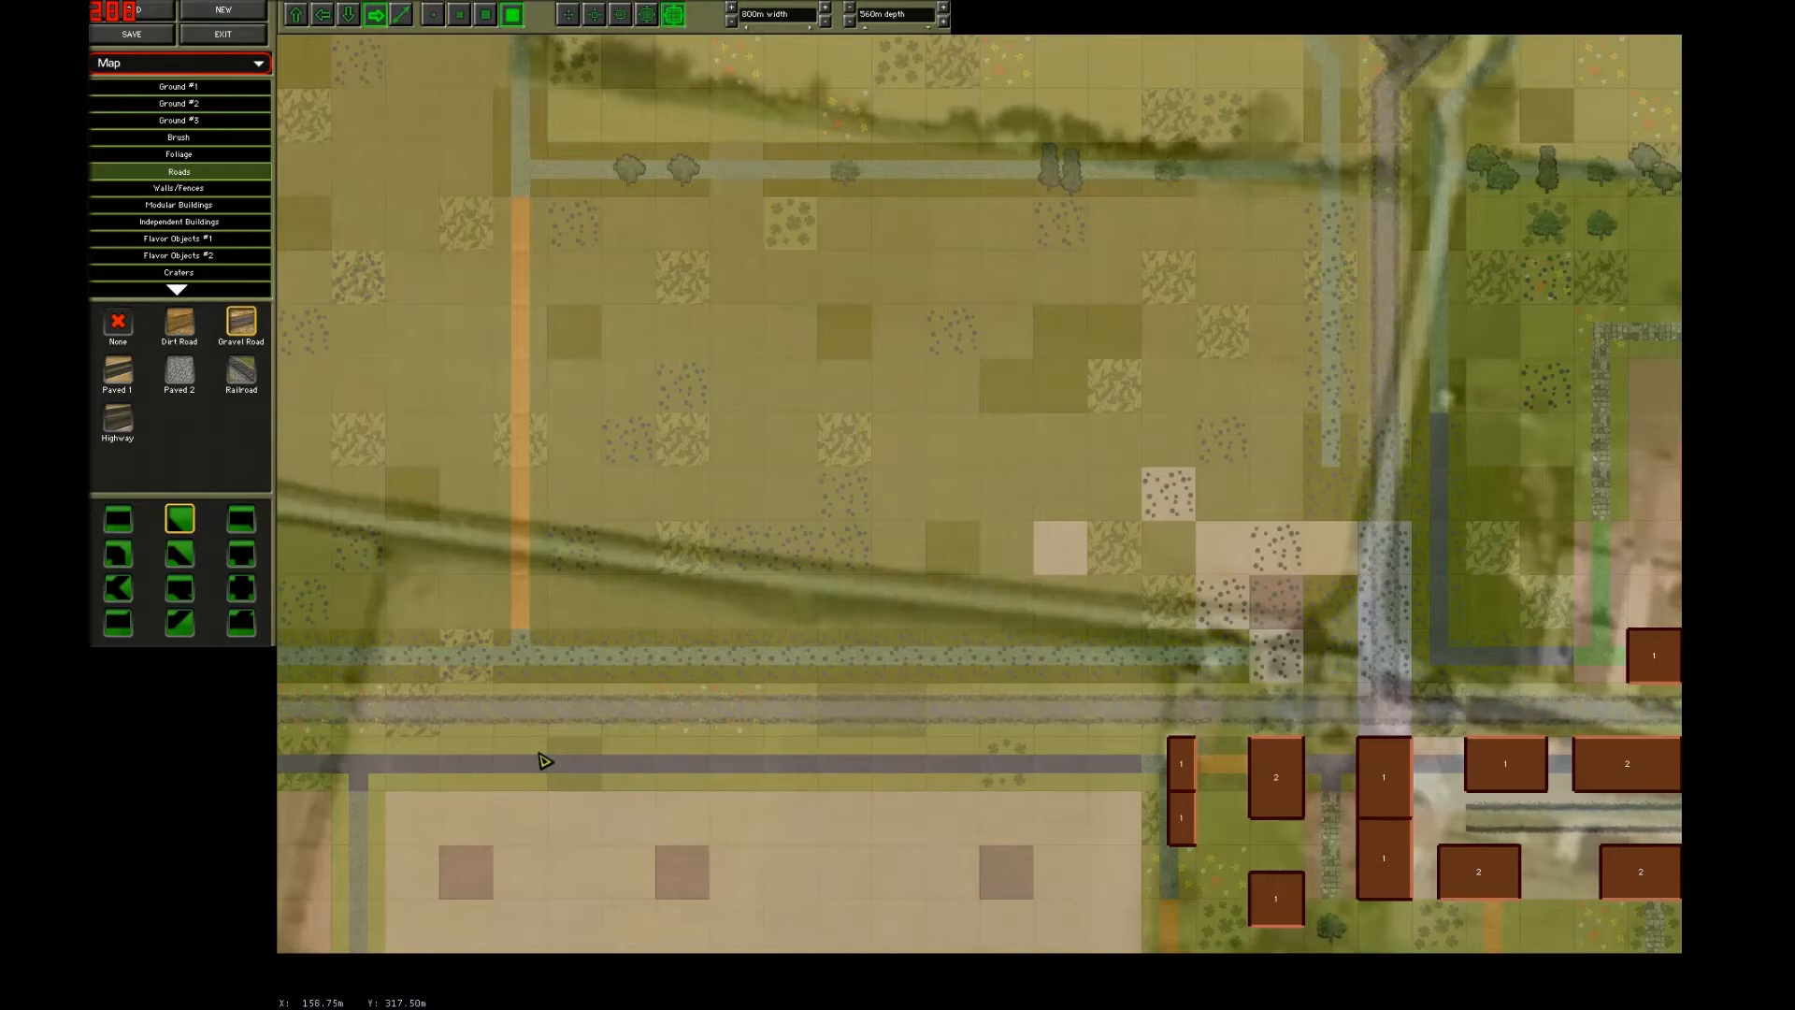
key(Right)
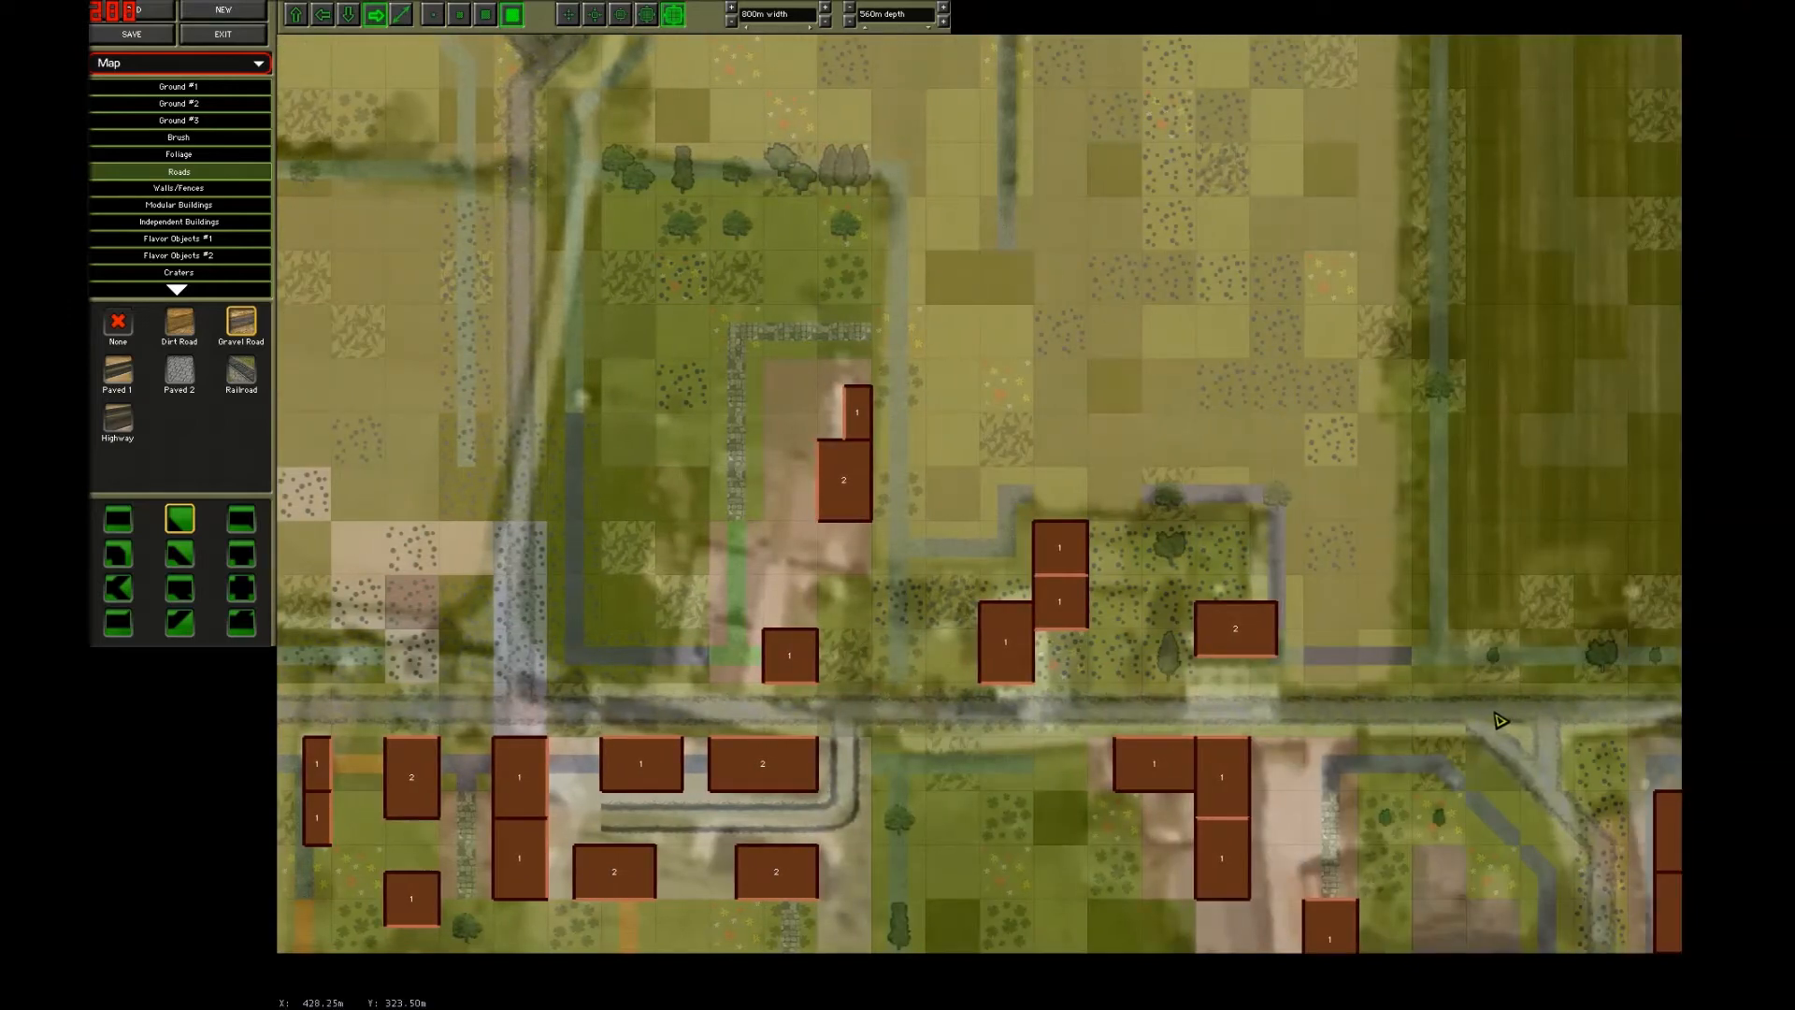
key(Down)
key(Down)
key(Left)
key(Down)
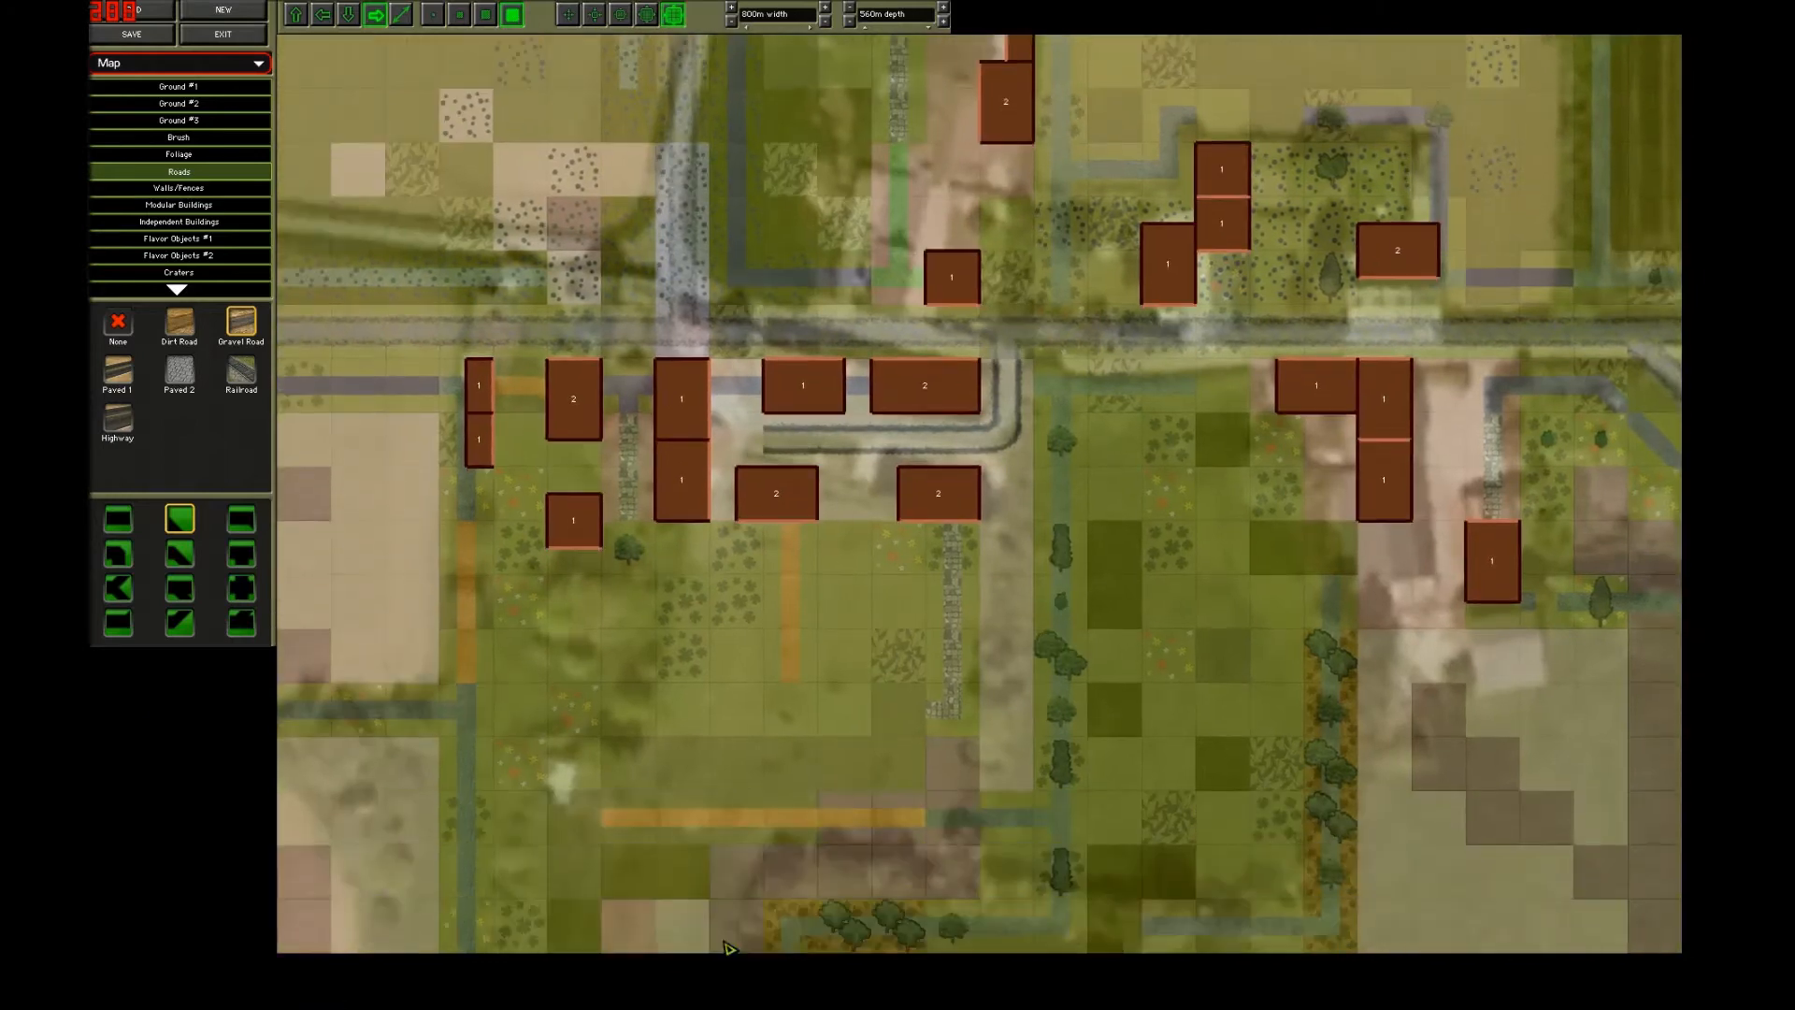
Examine the elevation values in the village, the fields around it and the farm in the southeast.
click(178, 293)
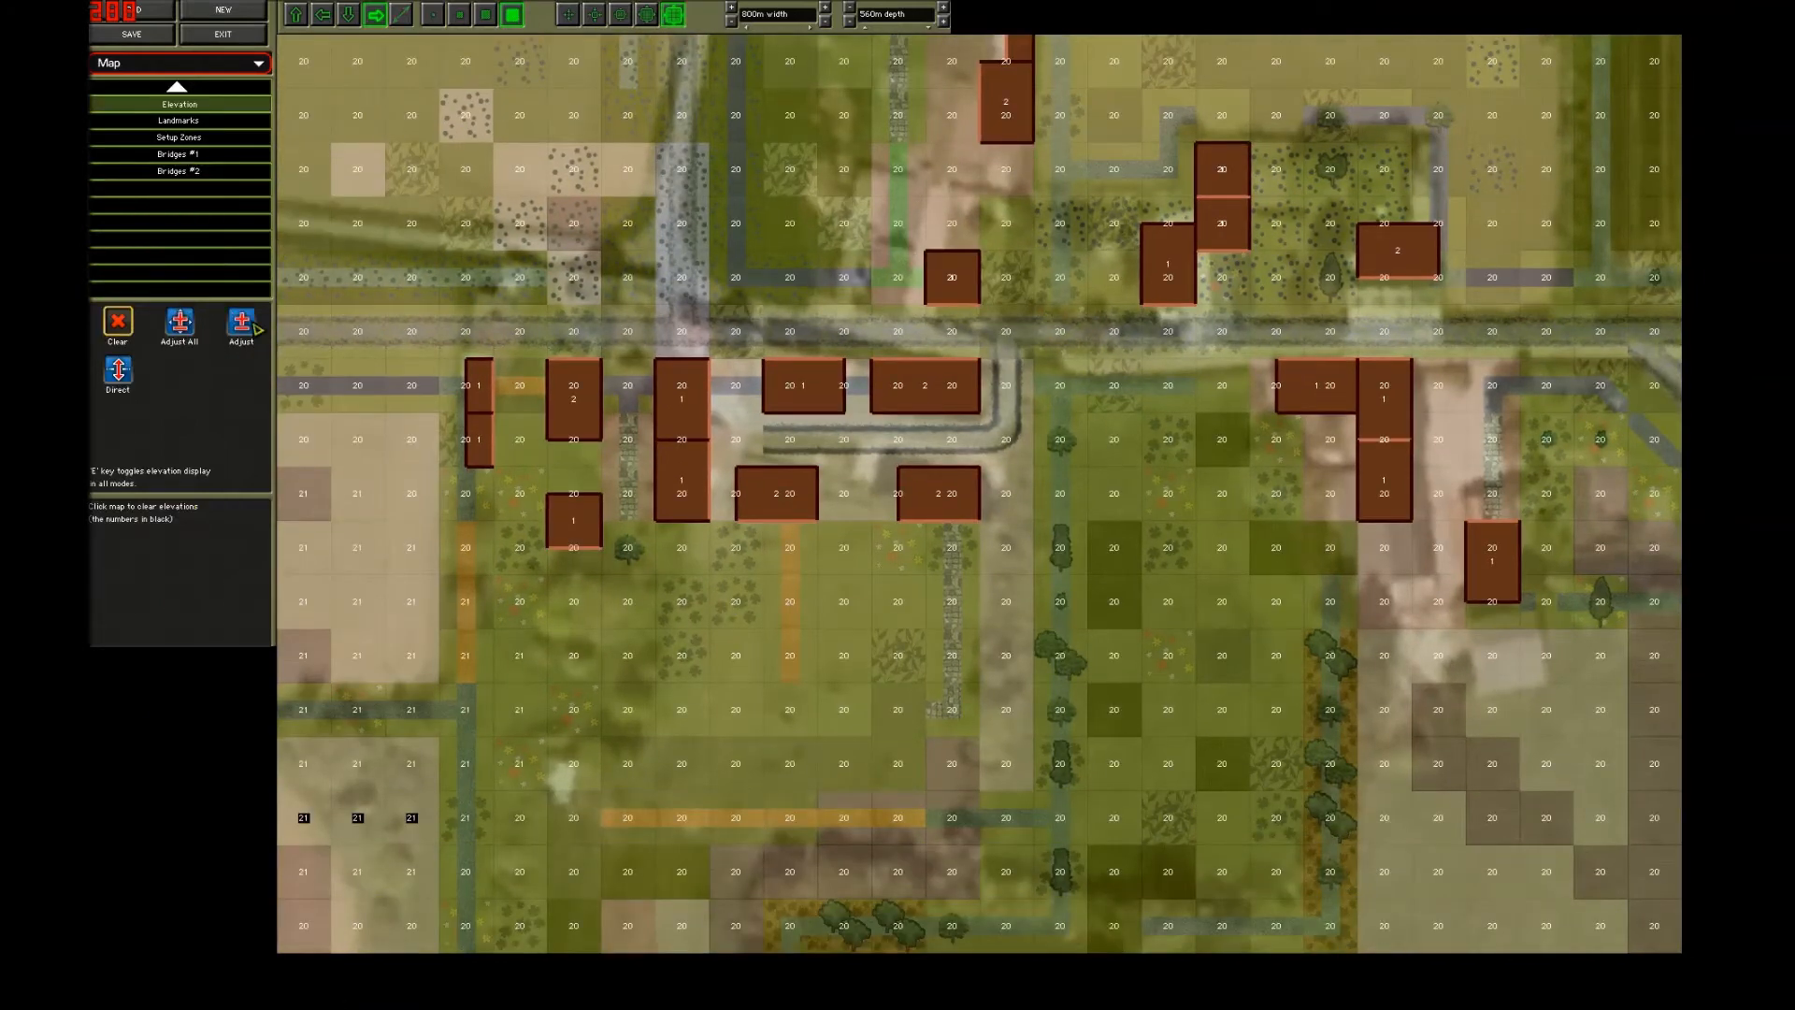
key(Down)
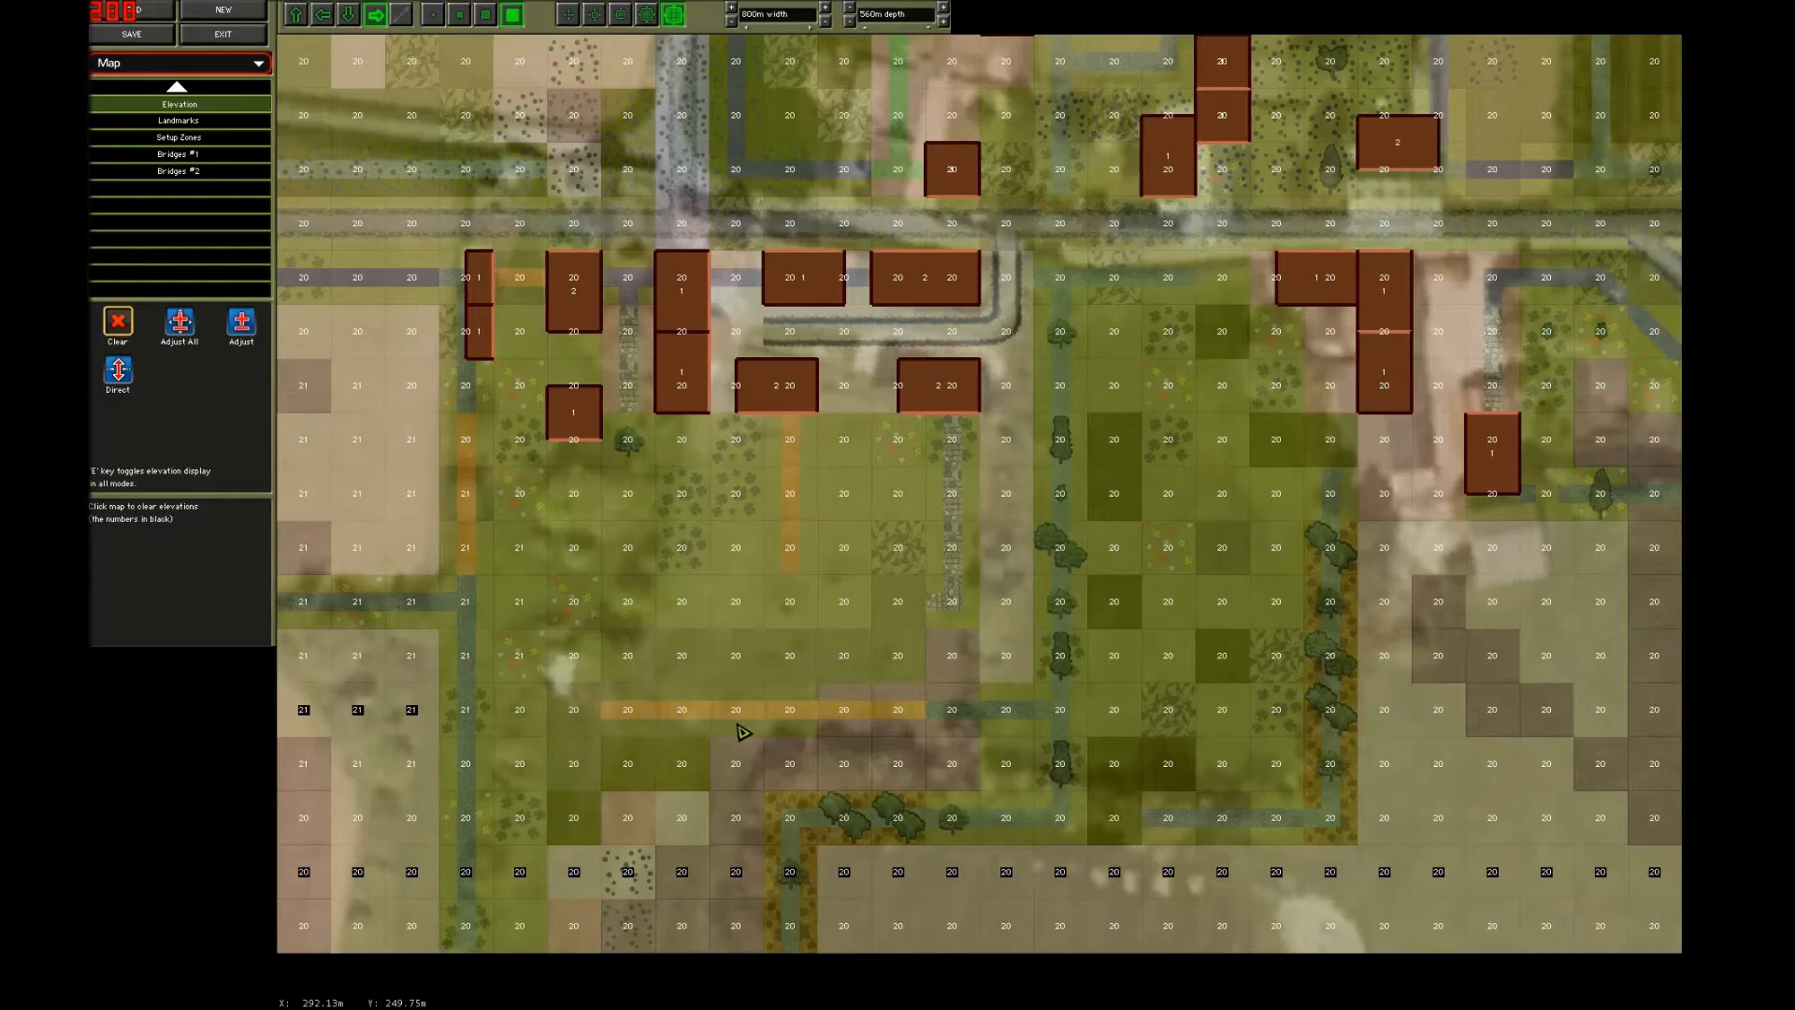
scroll(768, 301, down, 1)
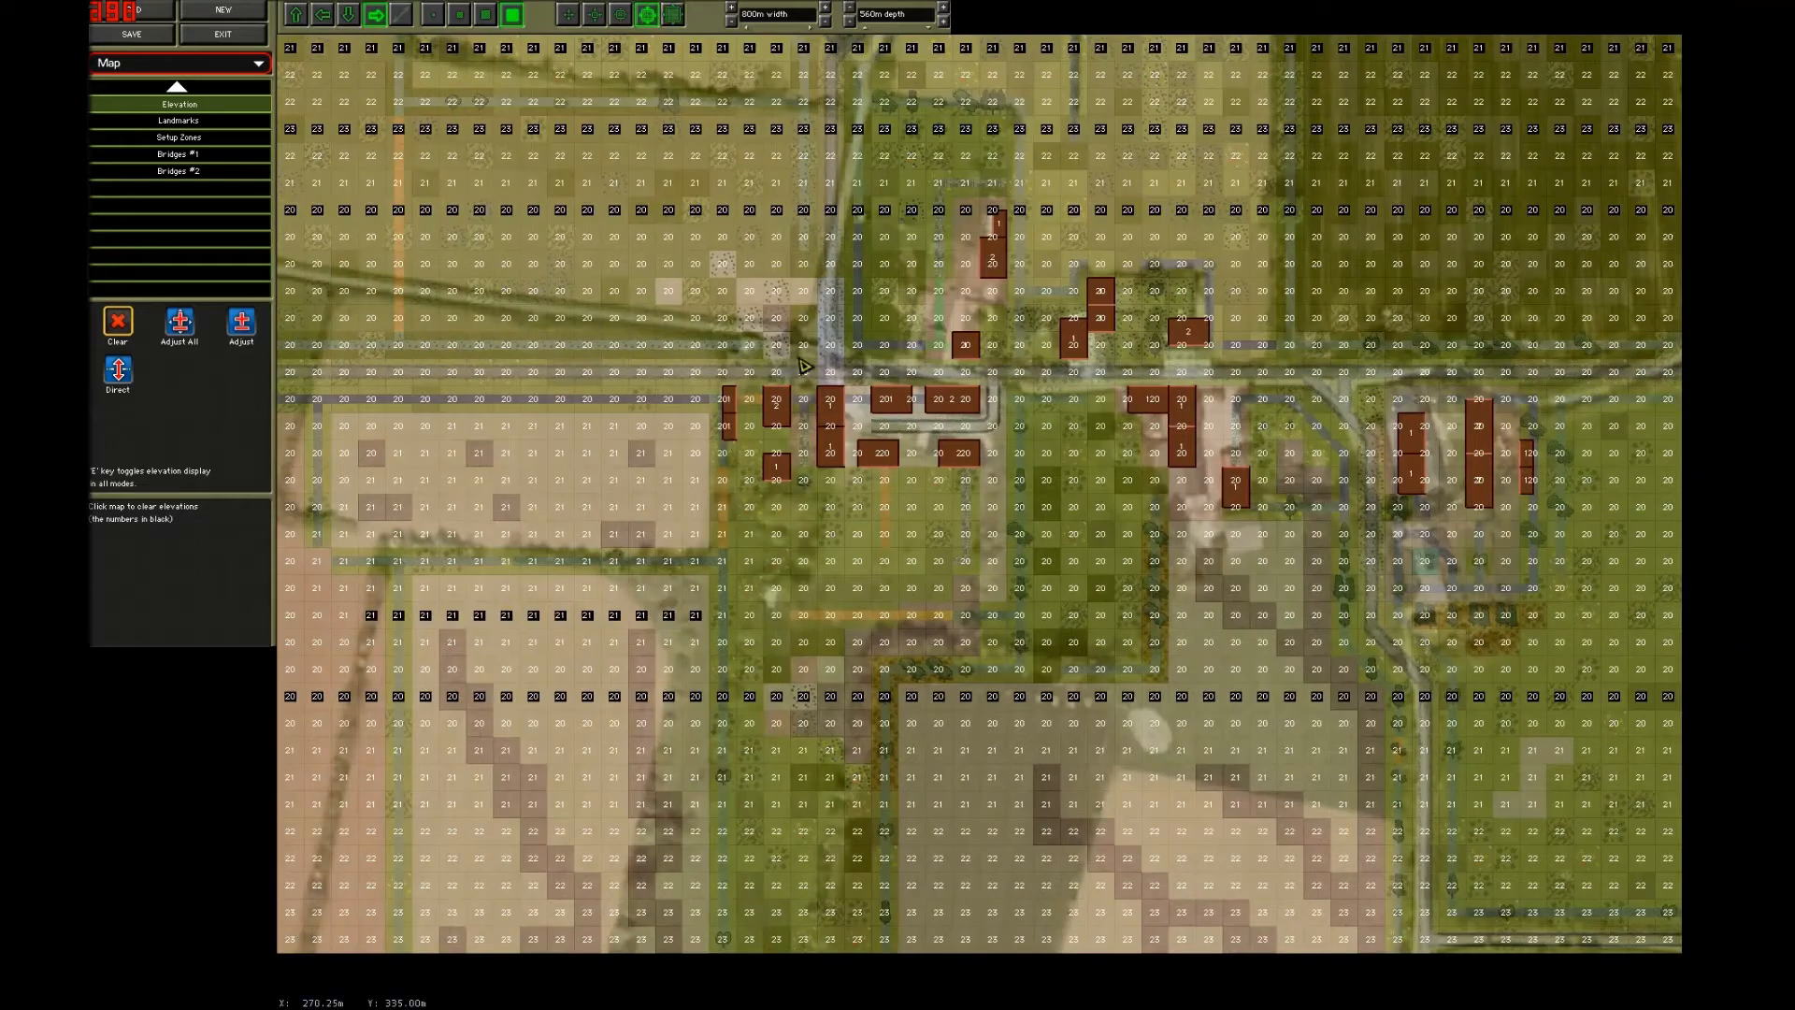
mouse_move(862, 1008)
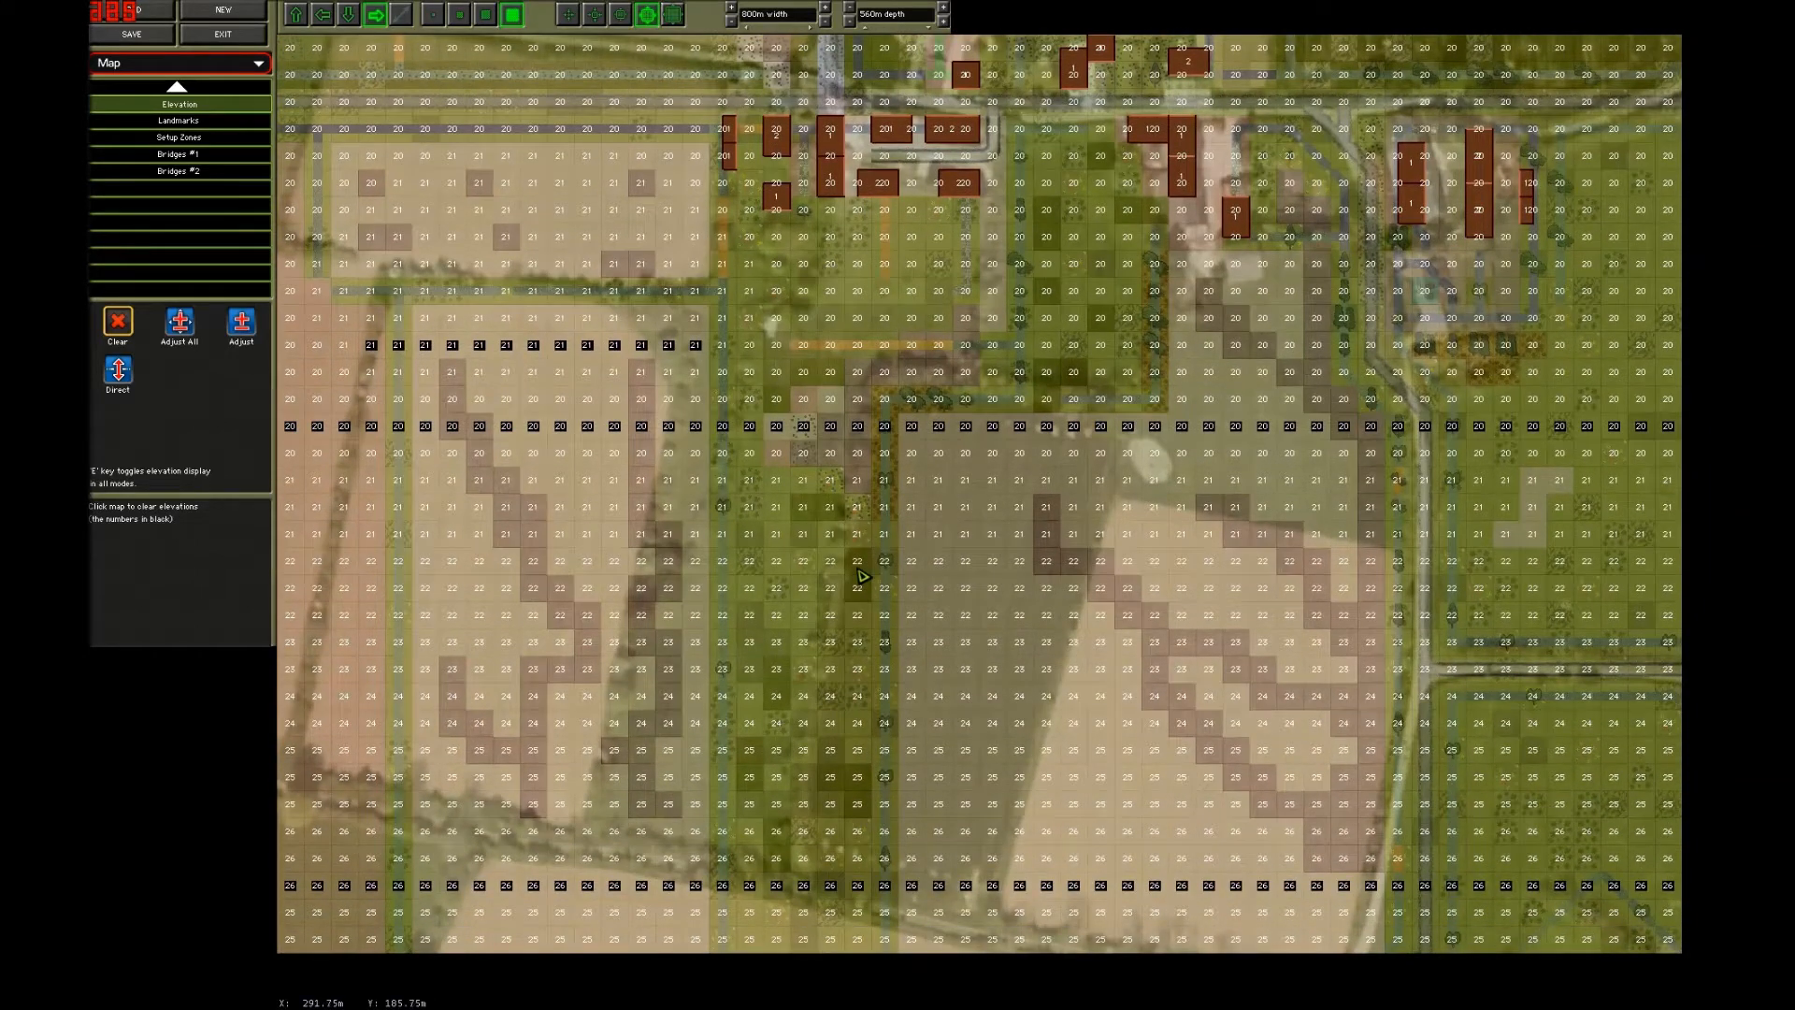
mouse_move(1038, 4)
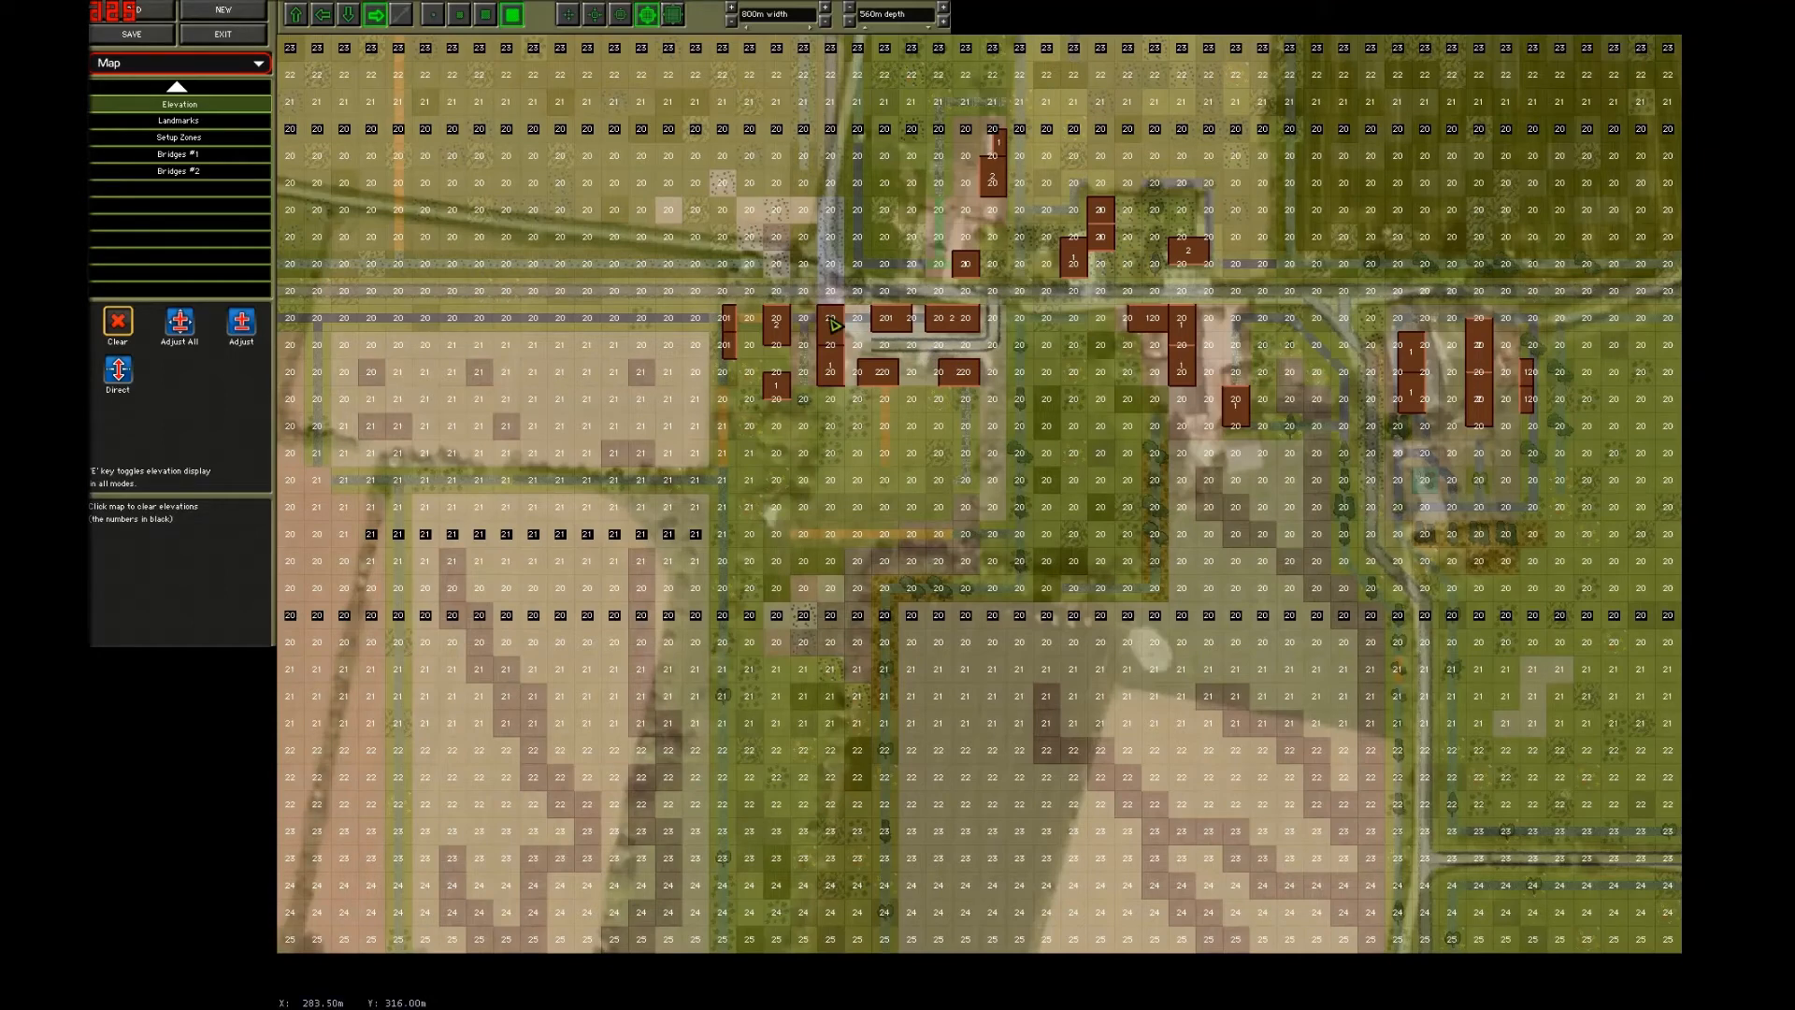
scroll(834, 324, up, 3)
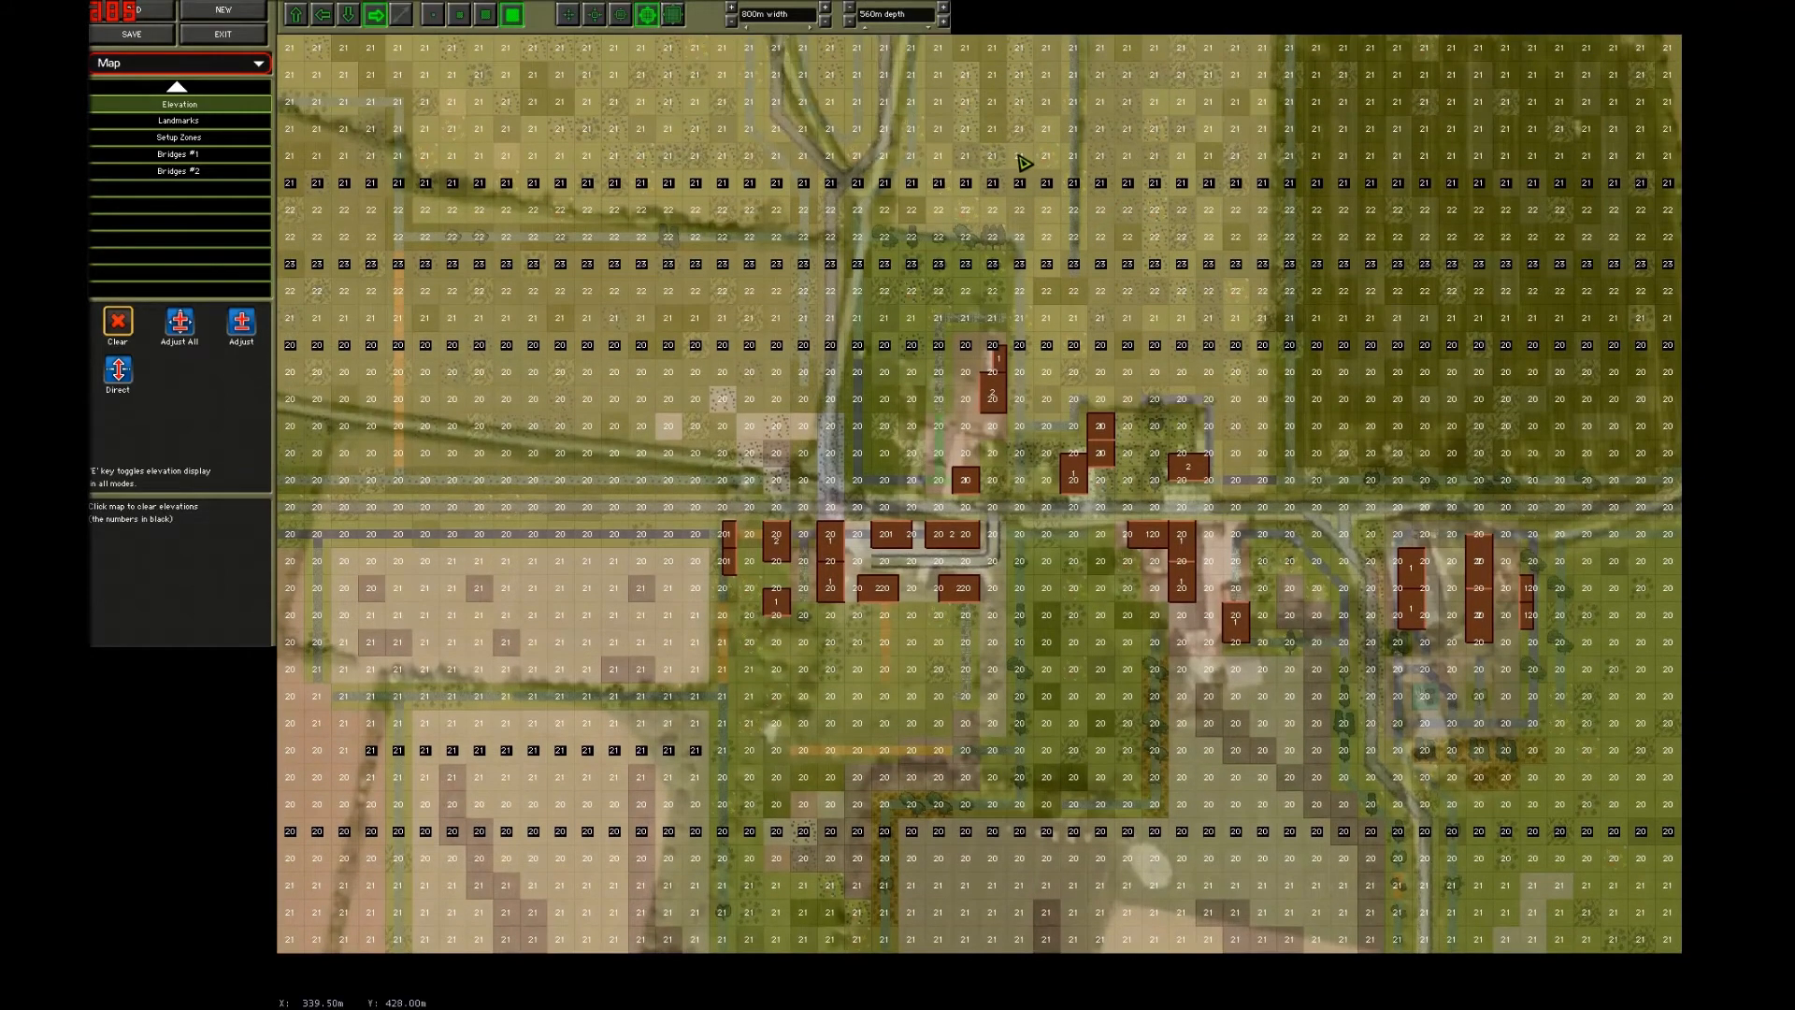
mouse_move(1794, 280)
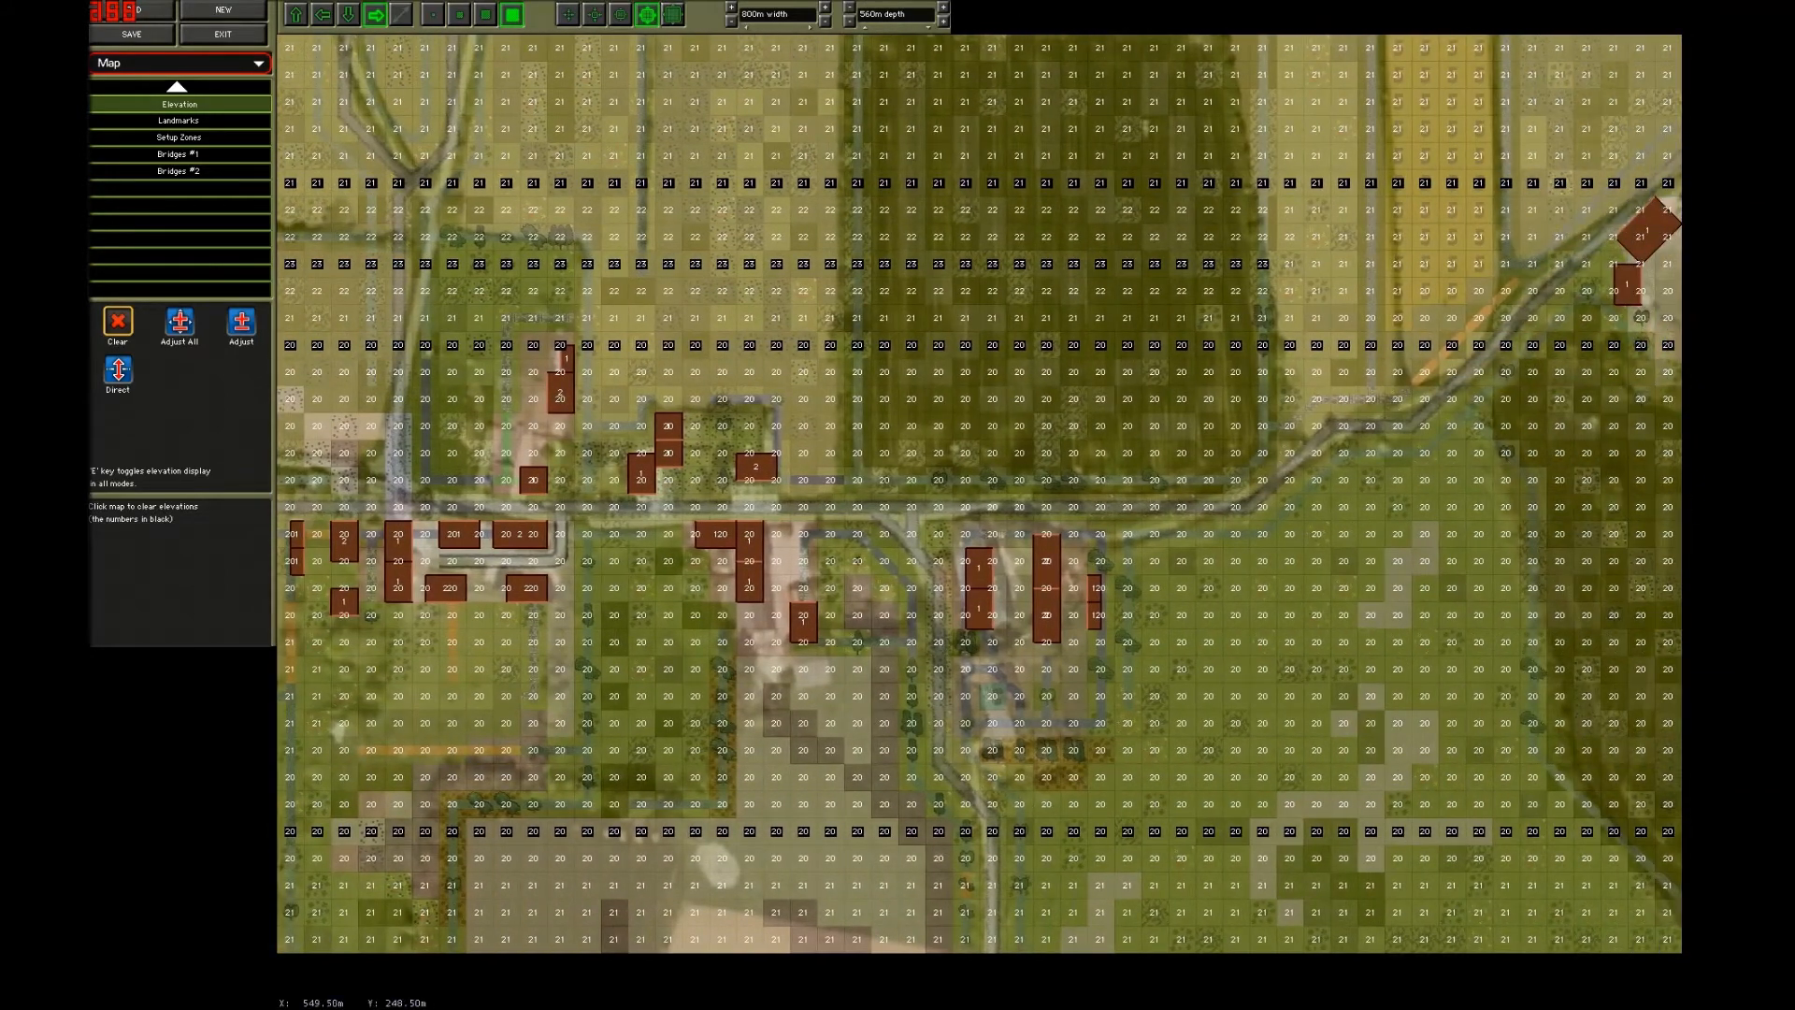
mouse_move(1505, 958)
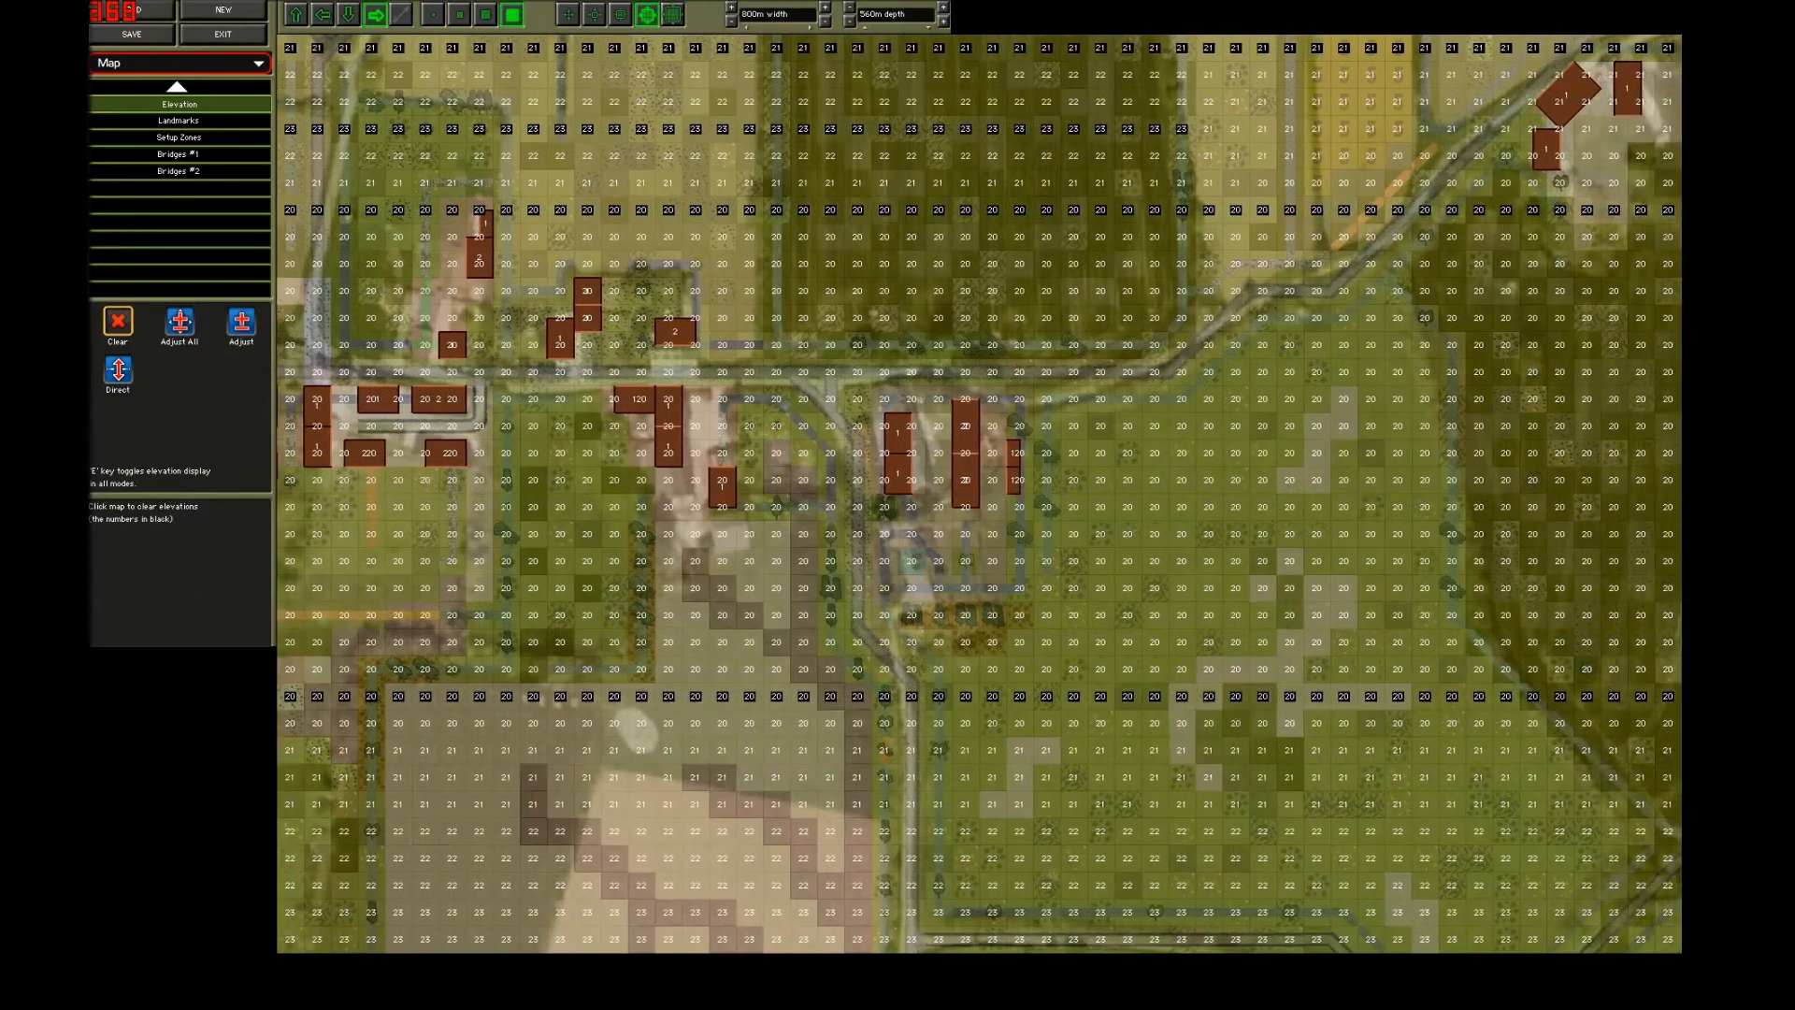
mouse_move(1700, 747)
mouse_move(1142, 973)
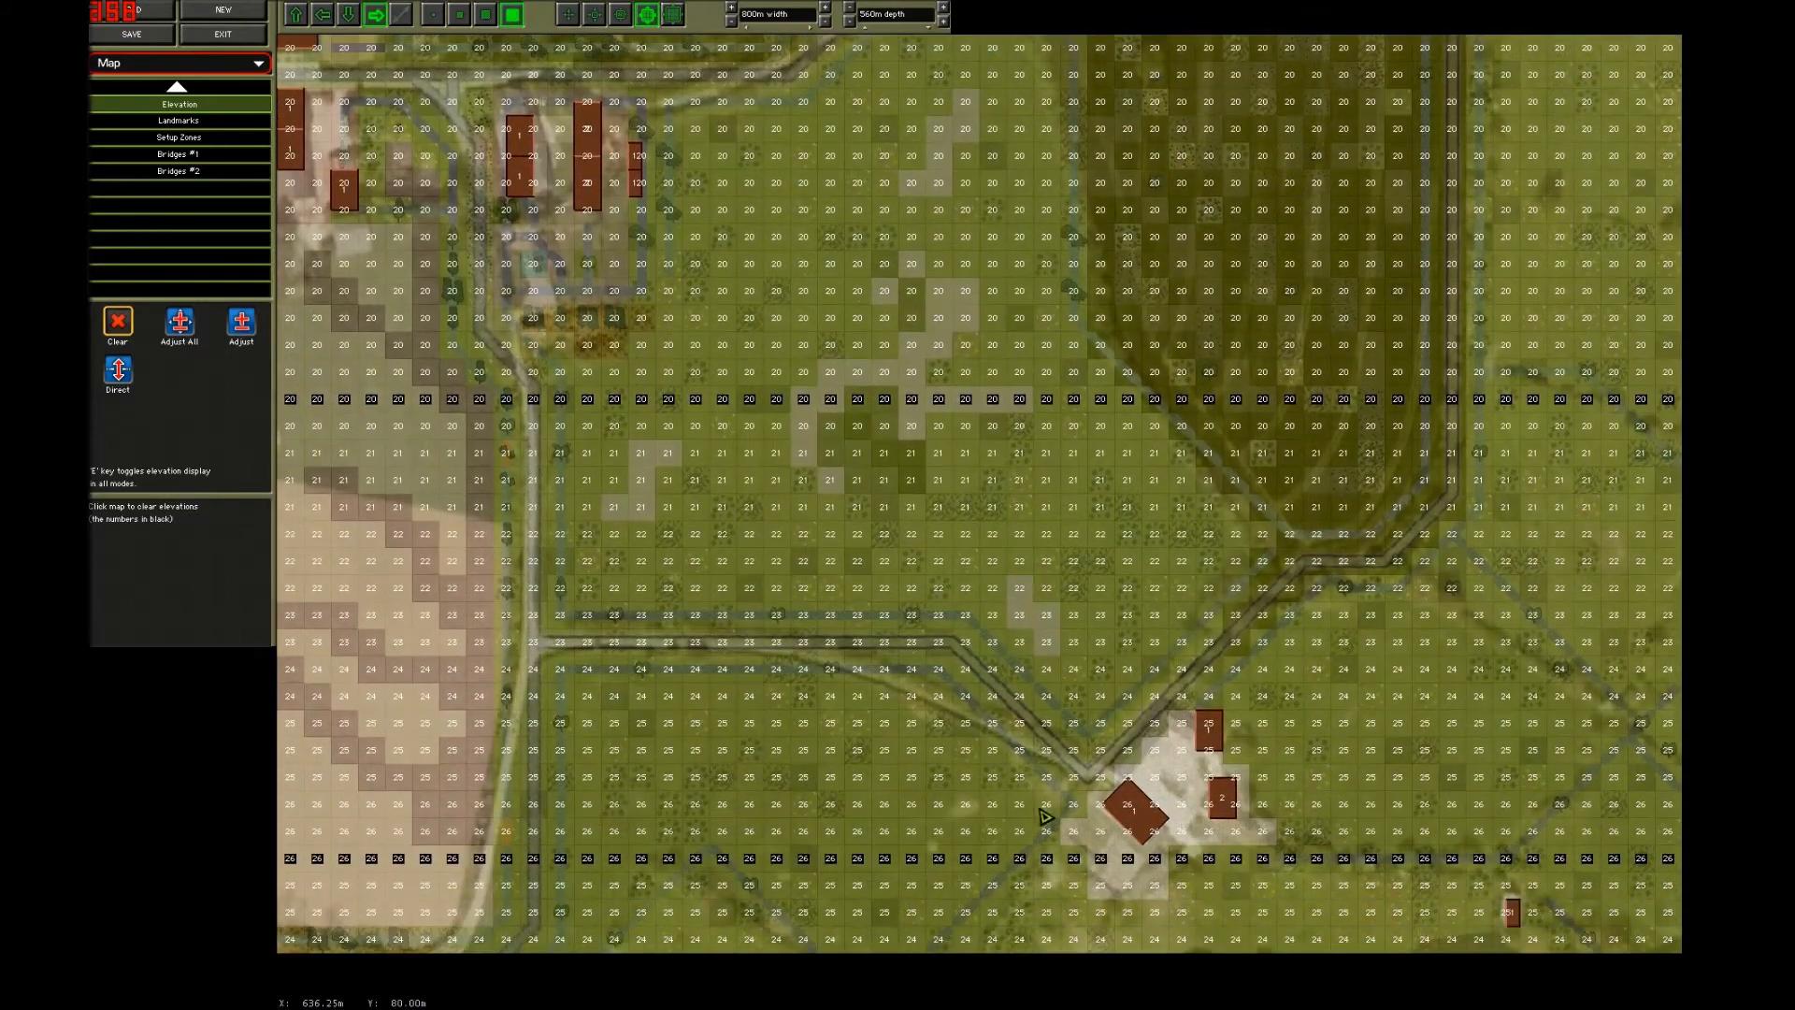
Examine the elevation values across the western and southwestern fields, finishing with an overview of the contour lines on the whole map.
mouse_move(91, 776)
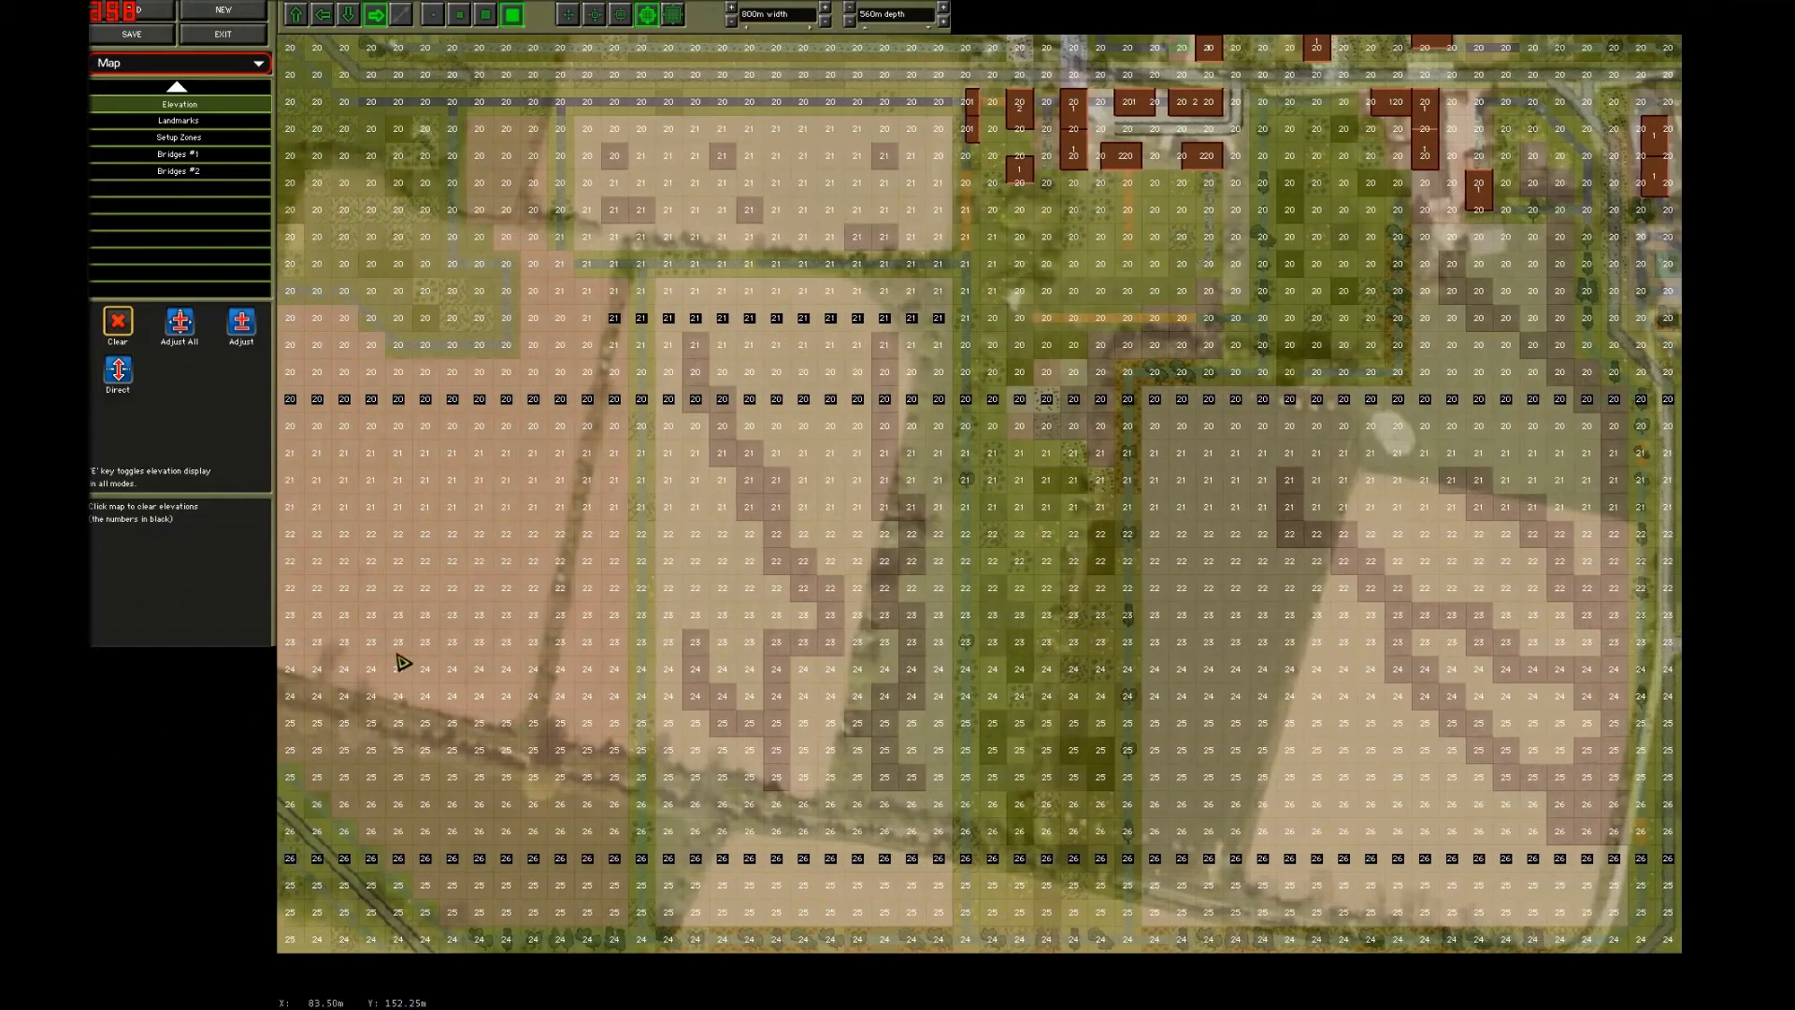
mouse_move(91, 725)
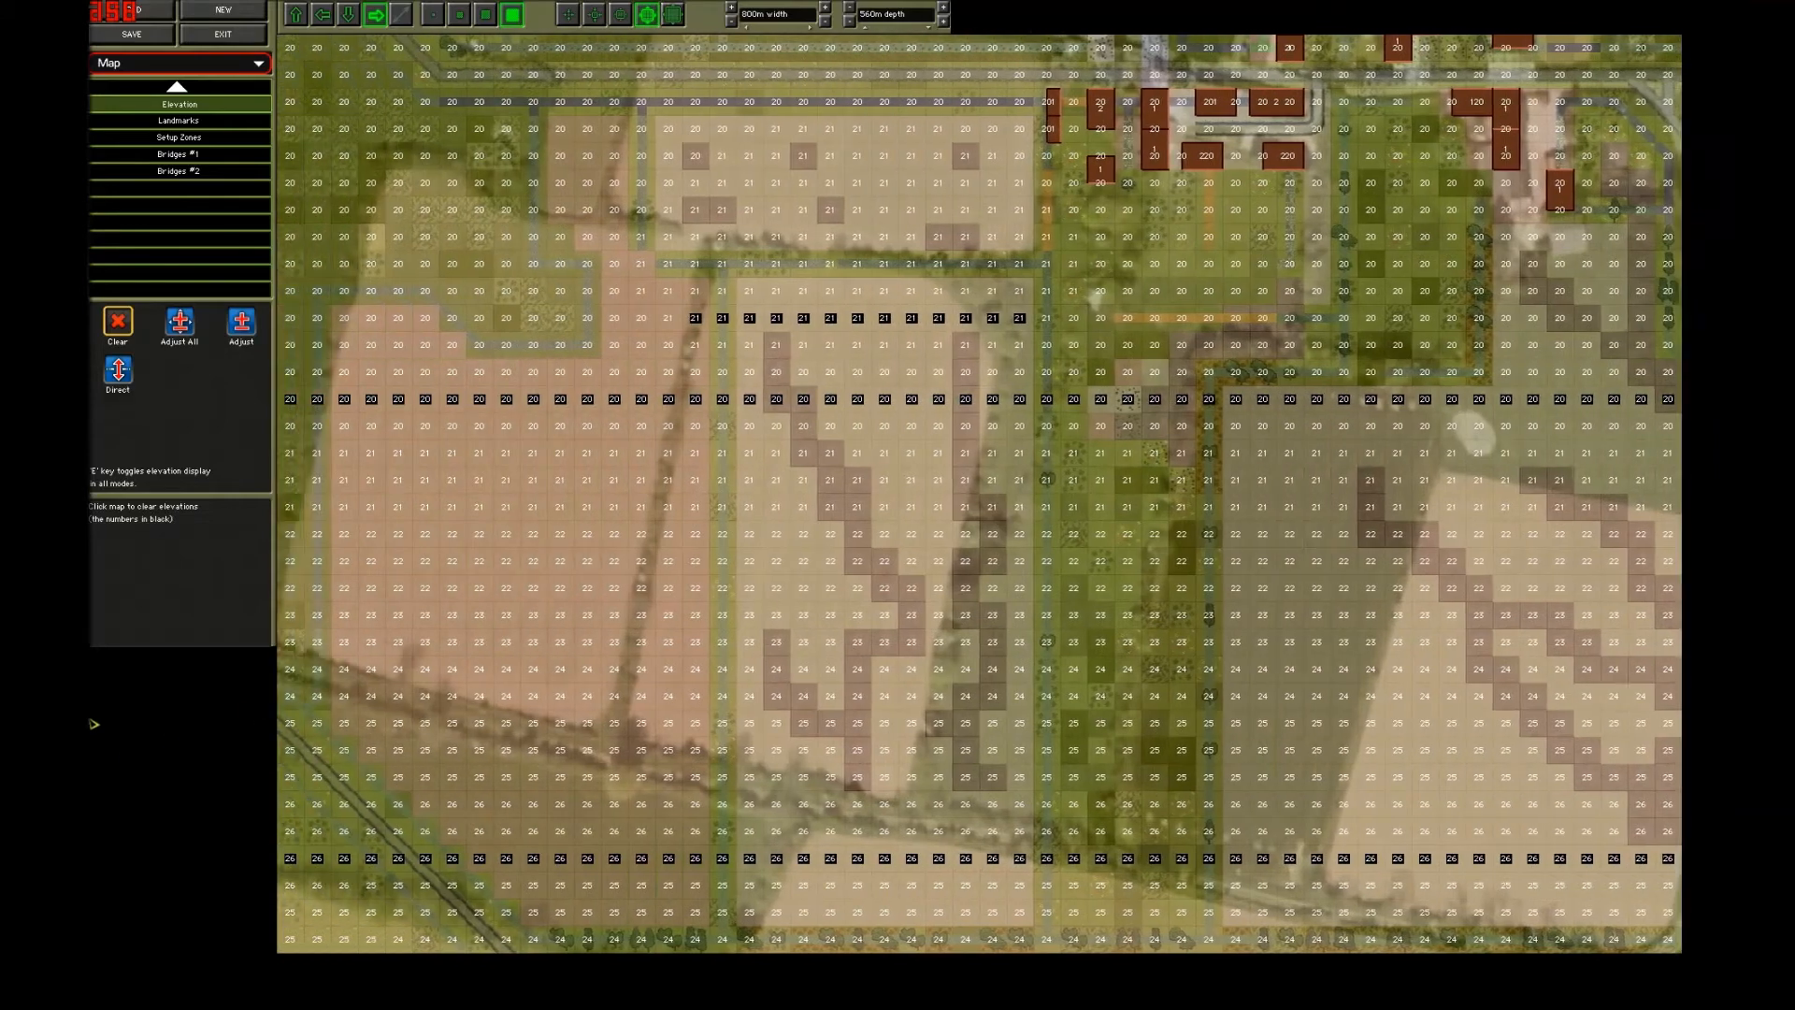
mouse_move(467, 974)
mouse_move(613, 11)
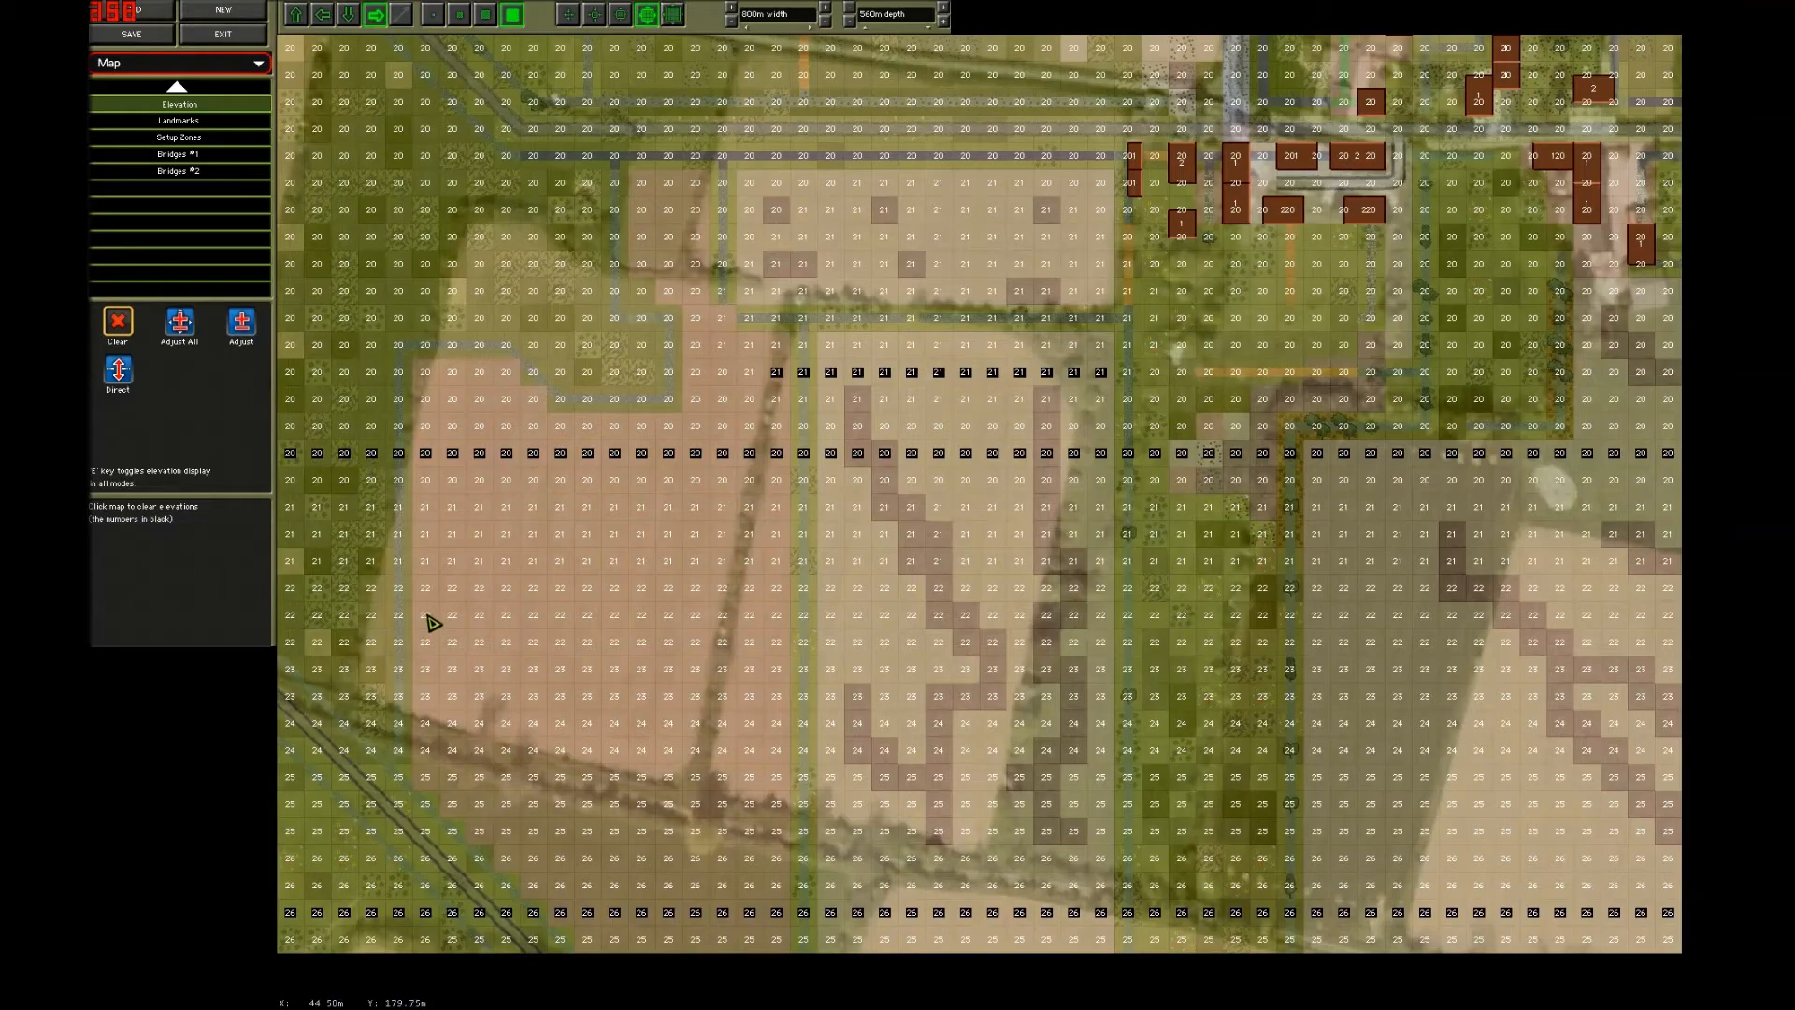
mouse_move(1704, 643)
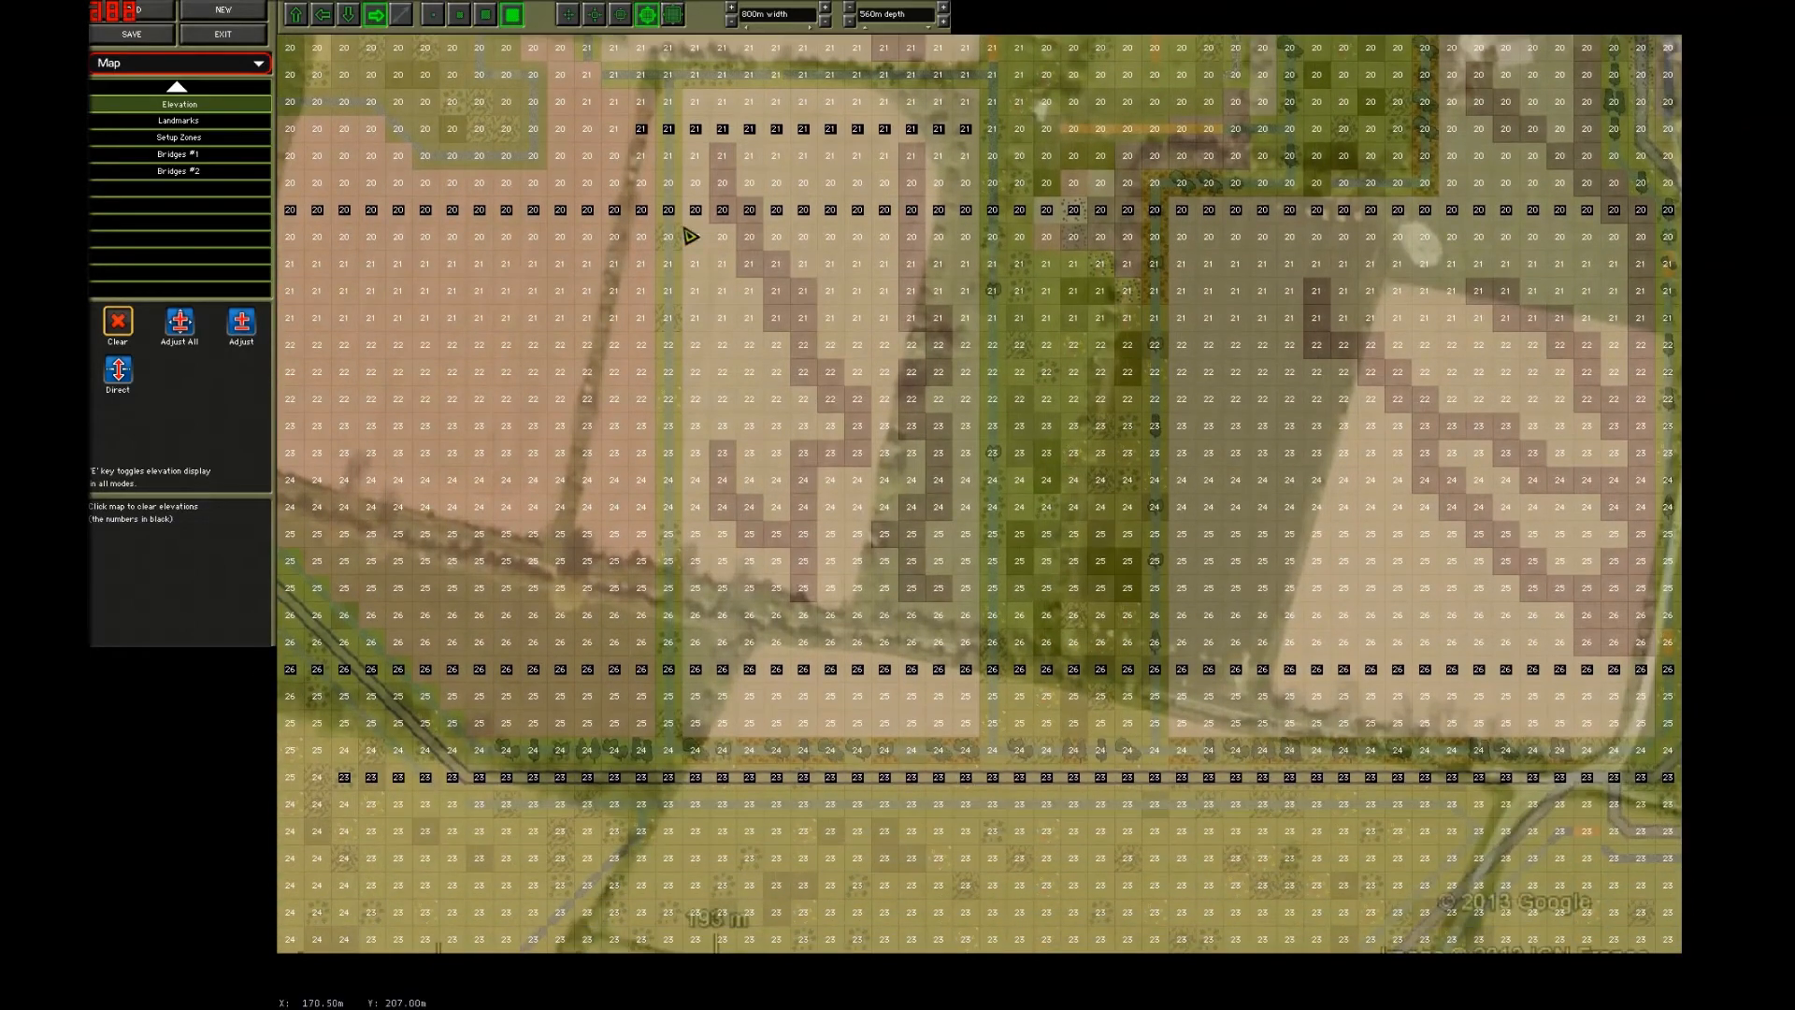
click(623, 14)
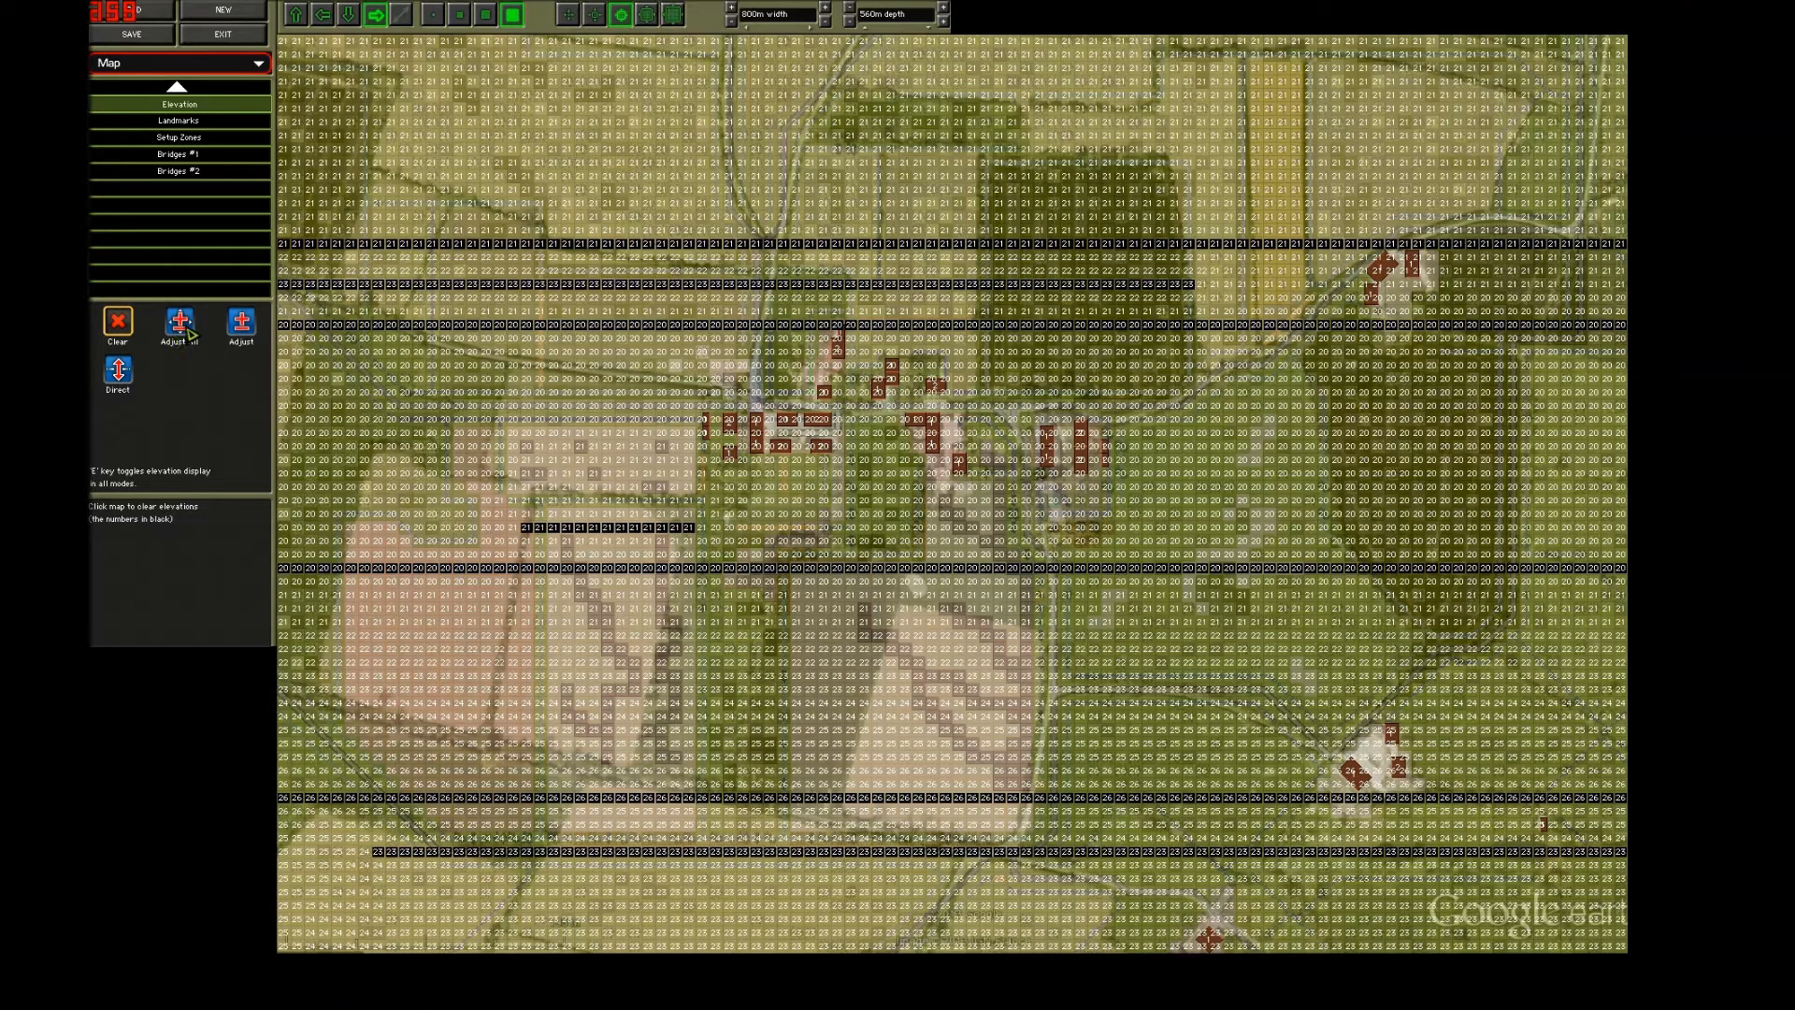
Select the Direct elevation tool and open the map in 3-D Preview.
click(120, 370)
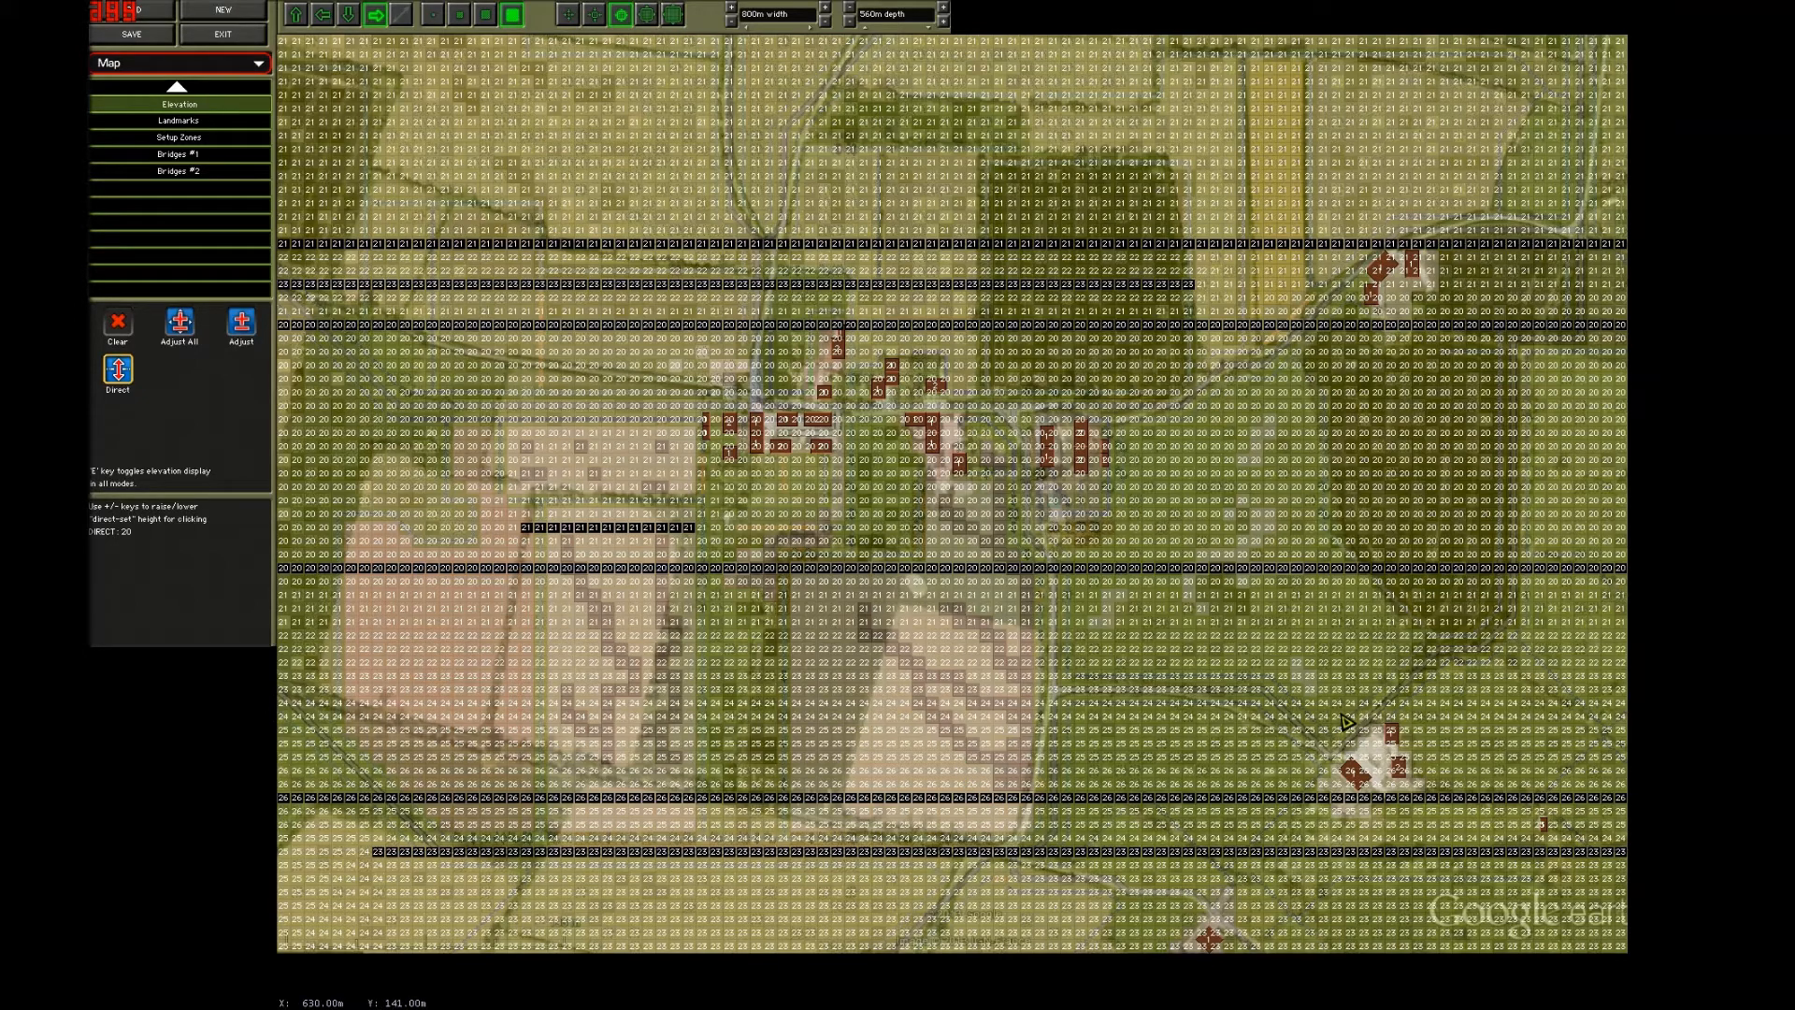
click(192, 72)
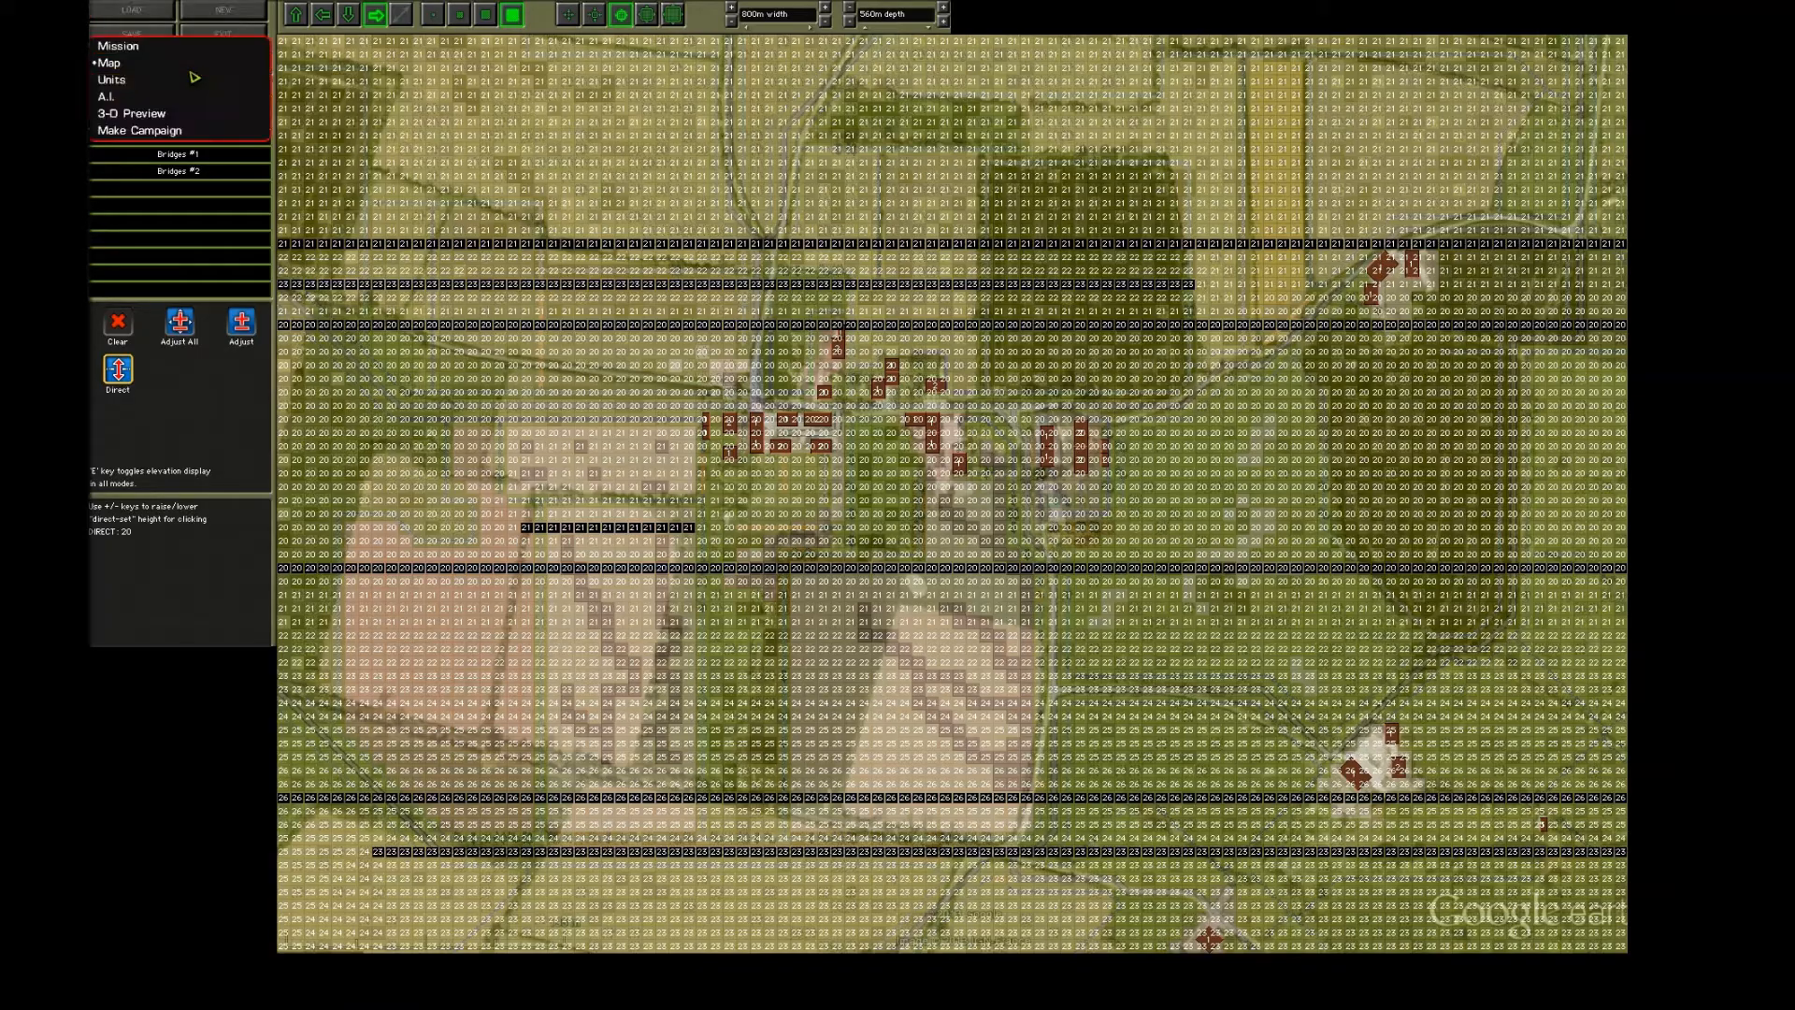
click(196, 115)
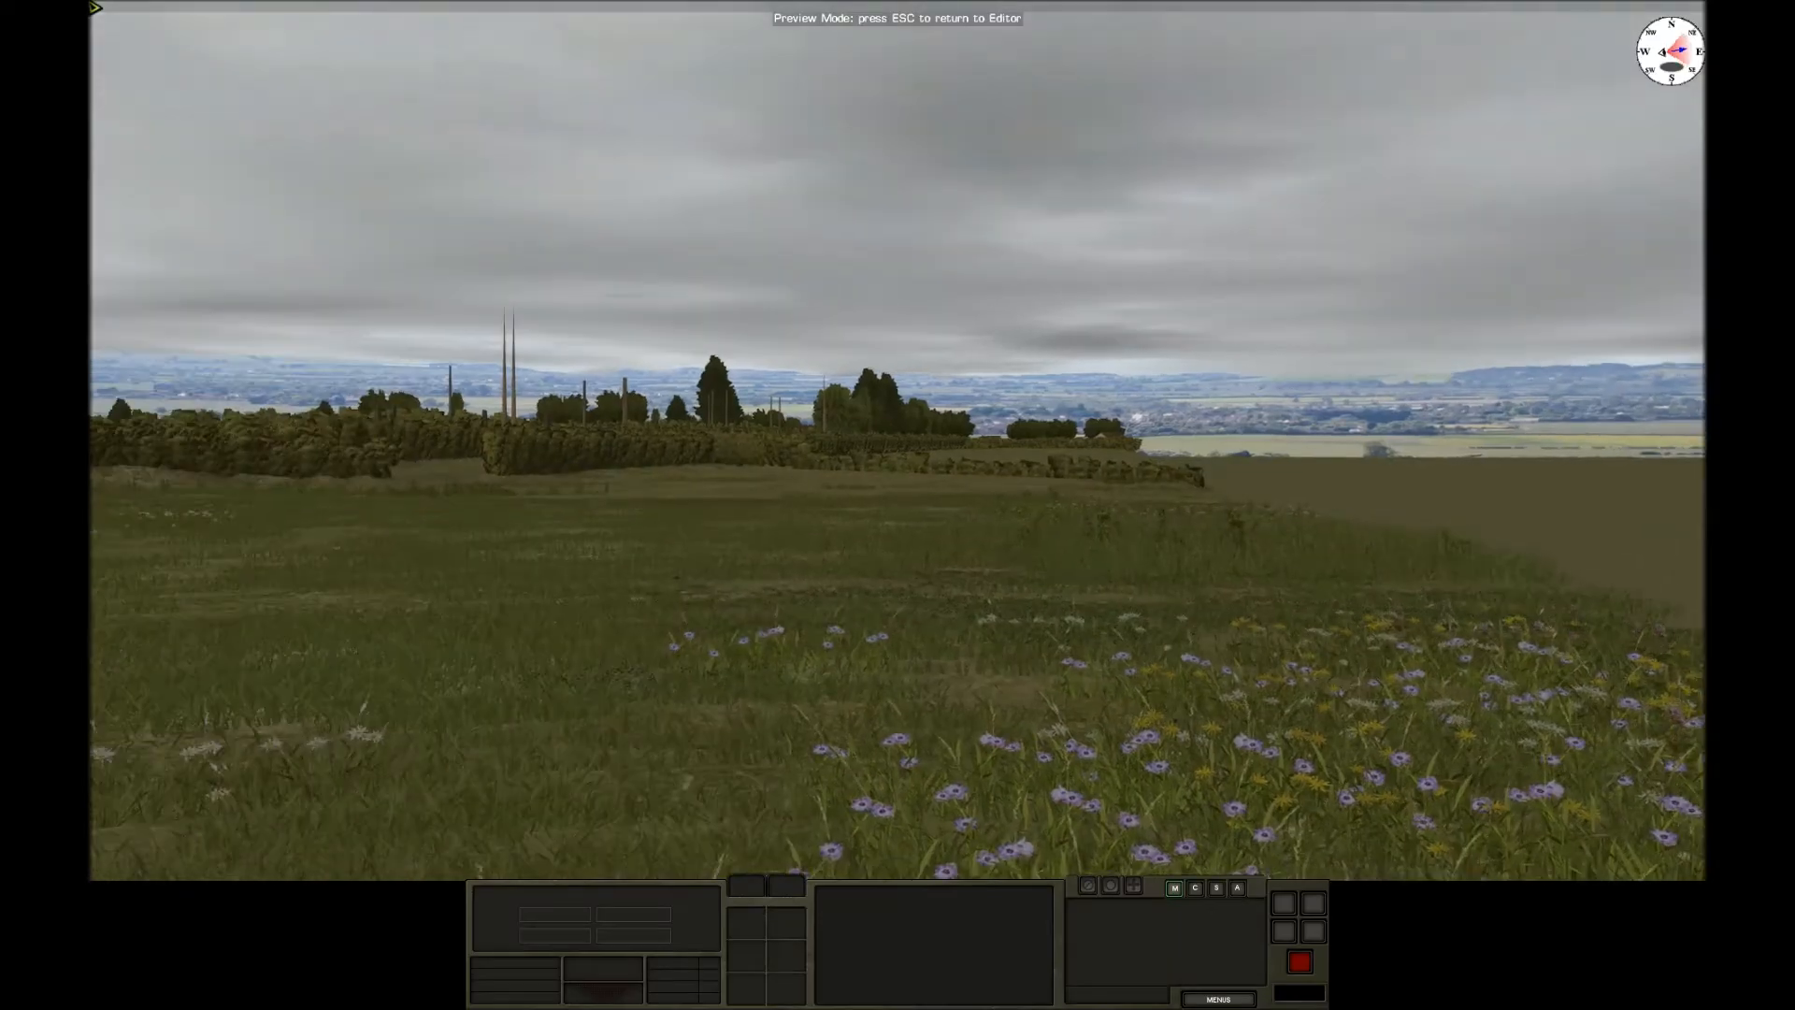
Survey the fields and hedgerows outside the village from several camera heights while approaching the buildings.
mouse_move(95, 8)
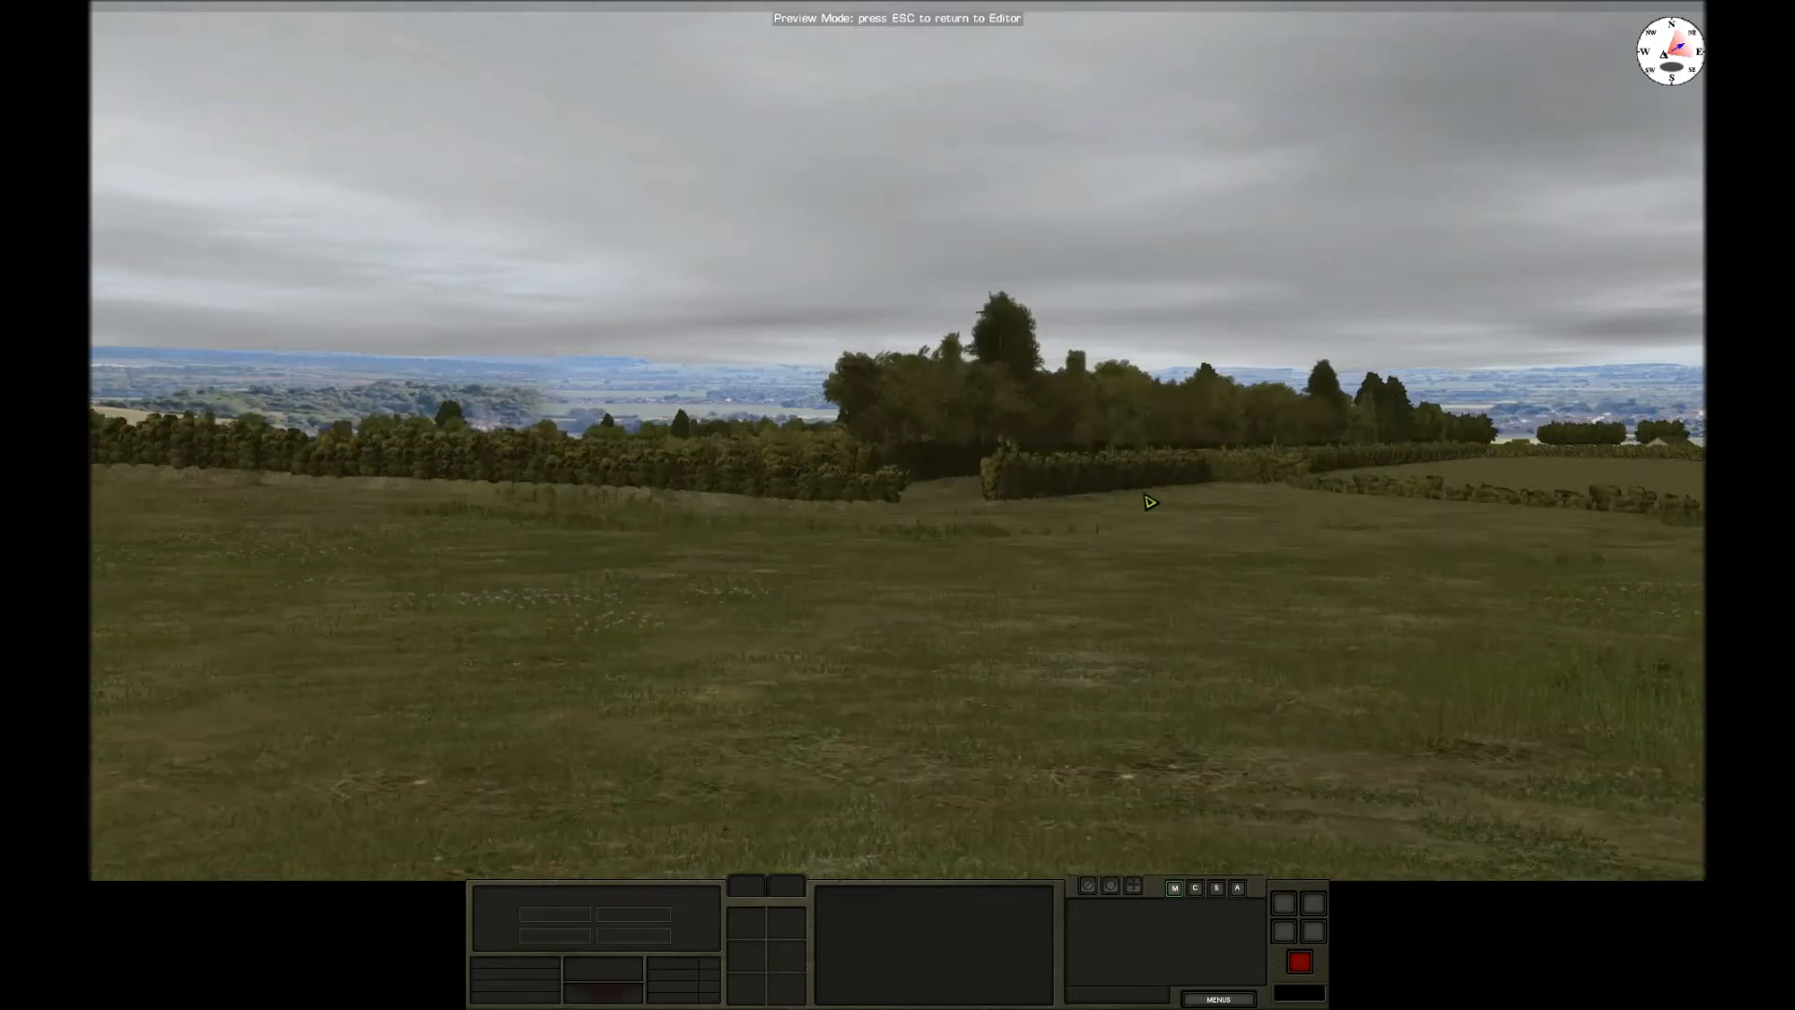
right_drag(1150, 502, 739, 82)
right_drag(1246, 609, 709, 653)
key(2)
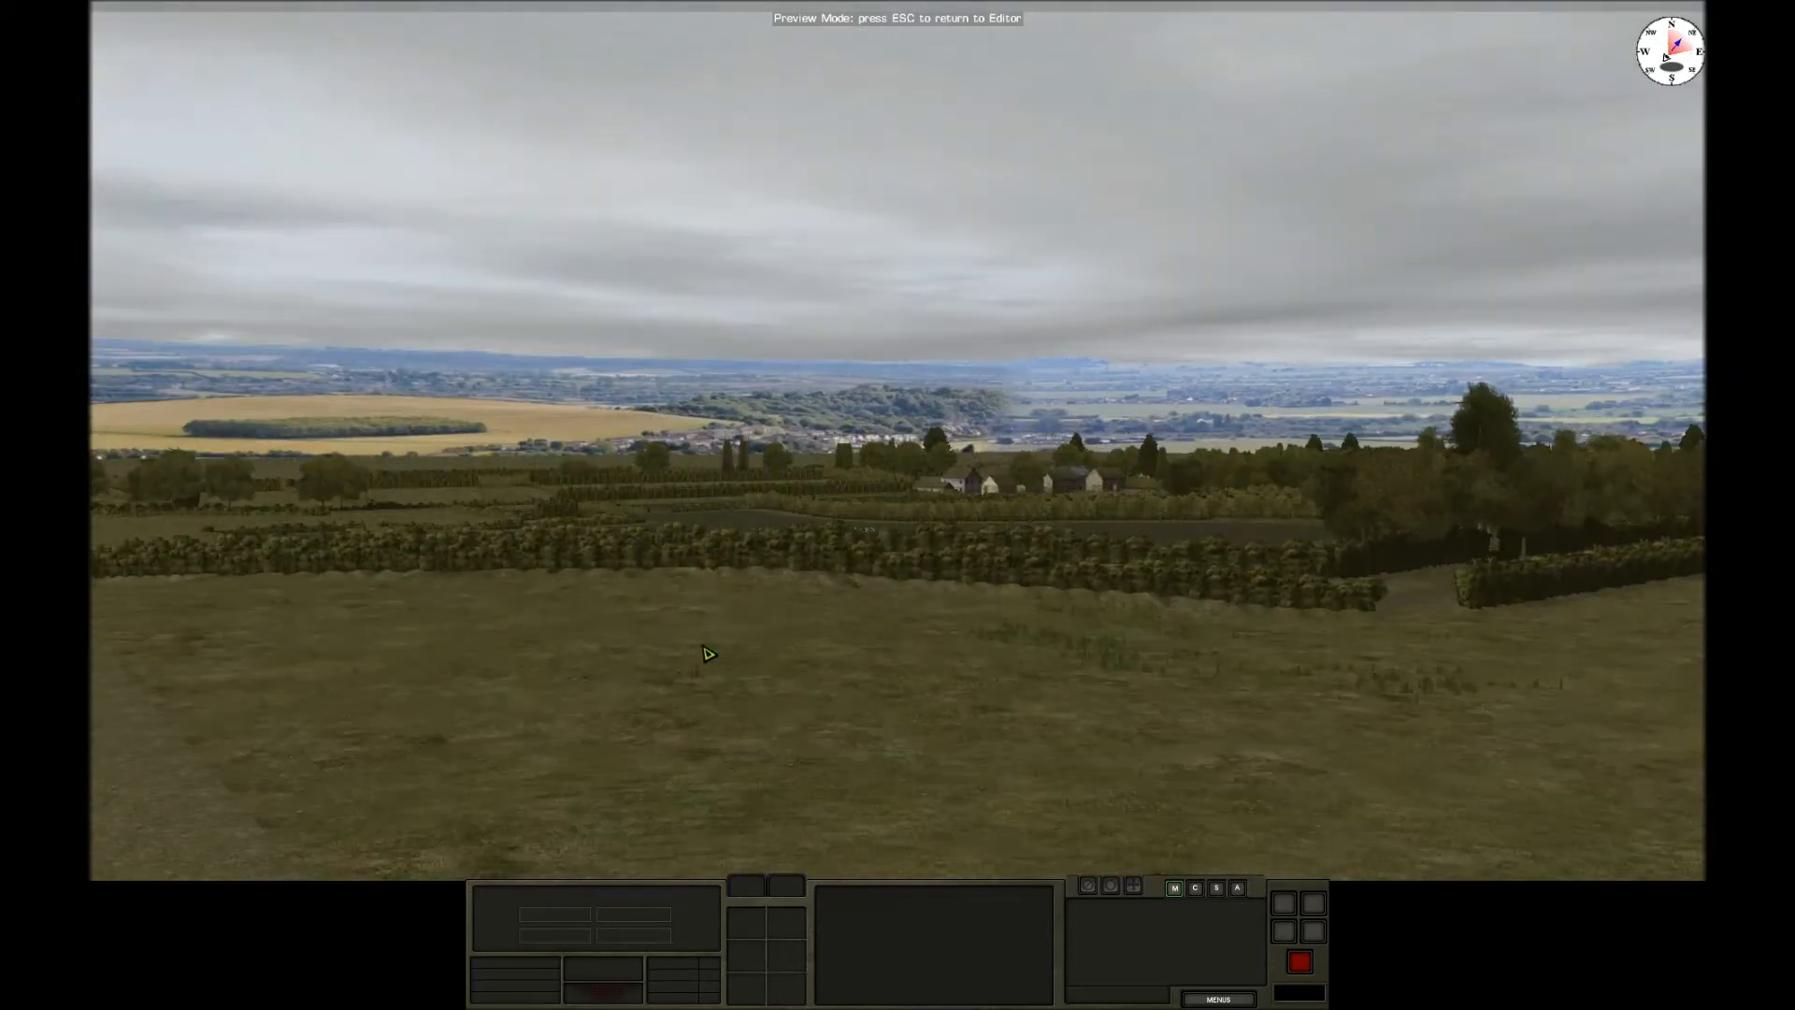
key(3)
mouse_move(782, 8)
mouse_move(838, 8)
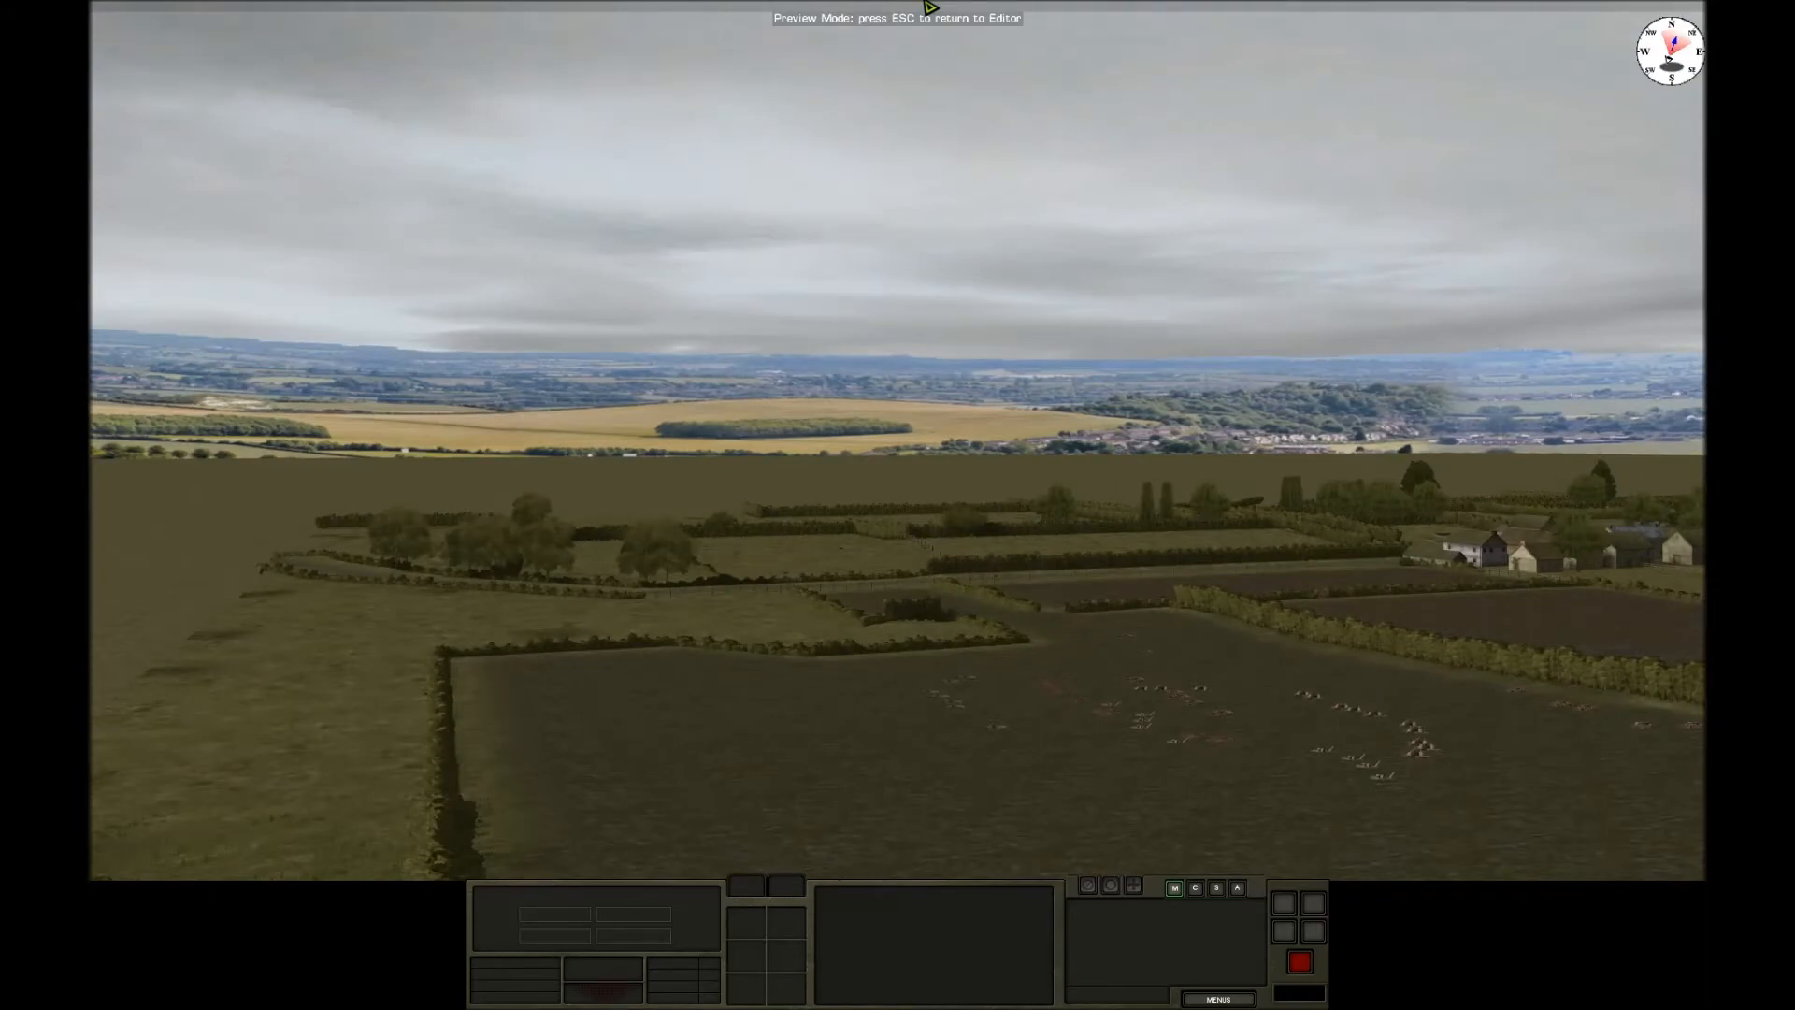
key(2)
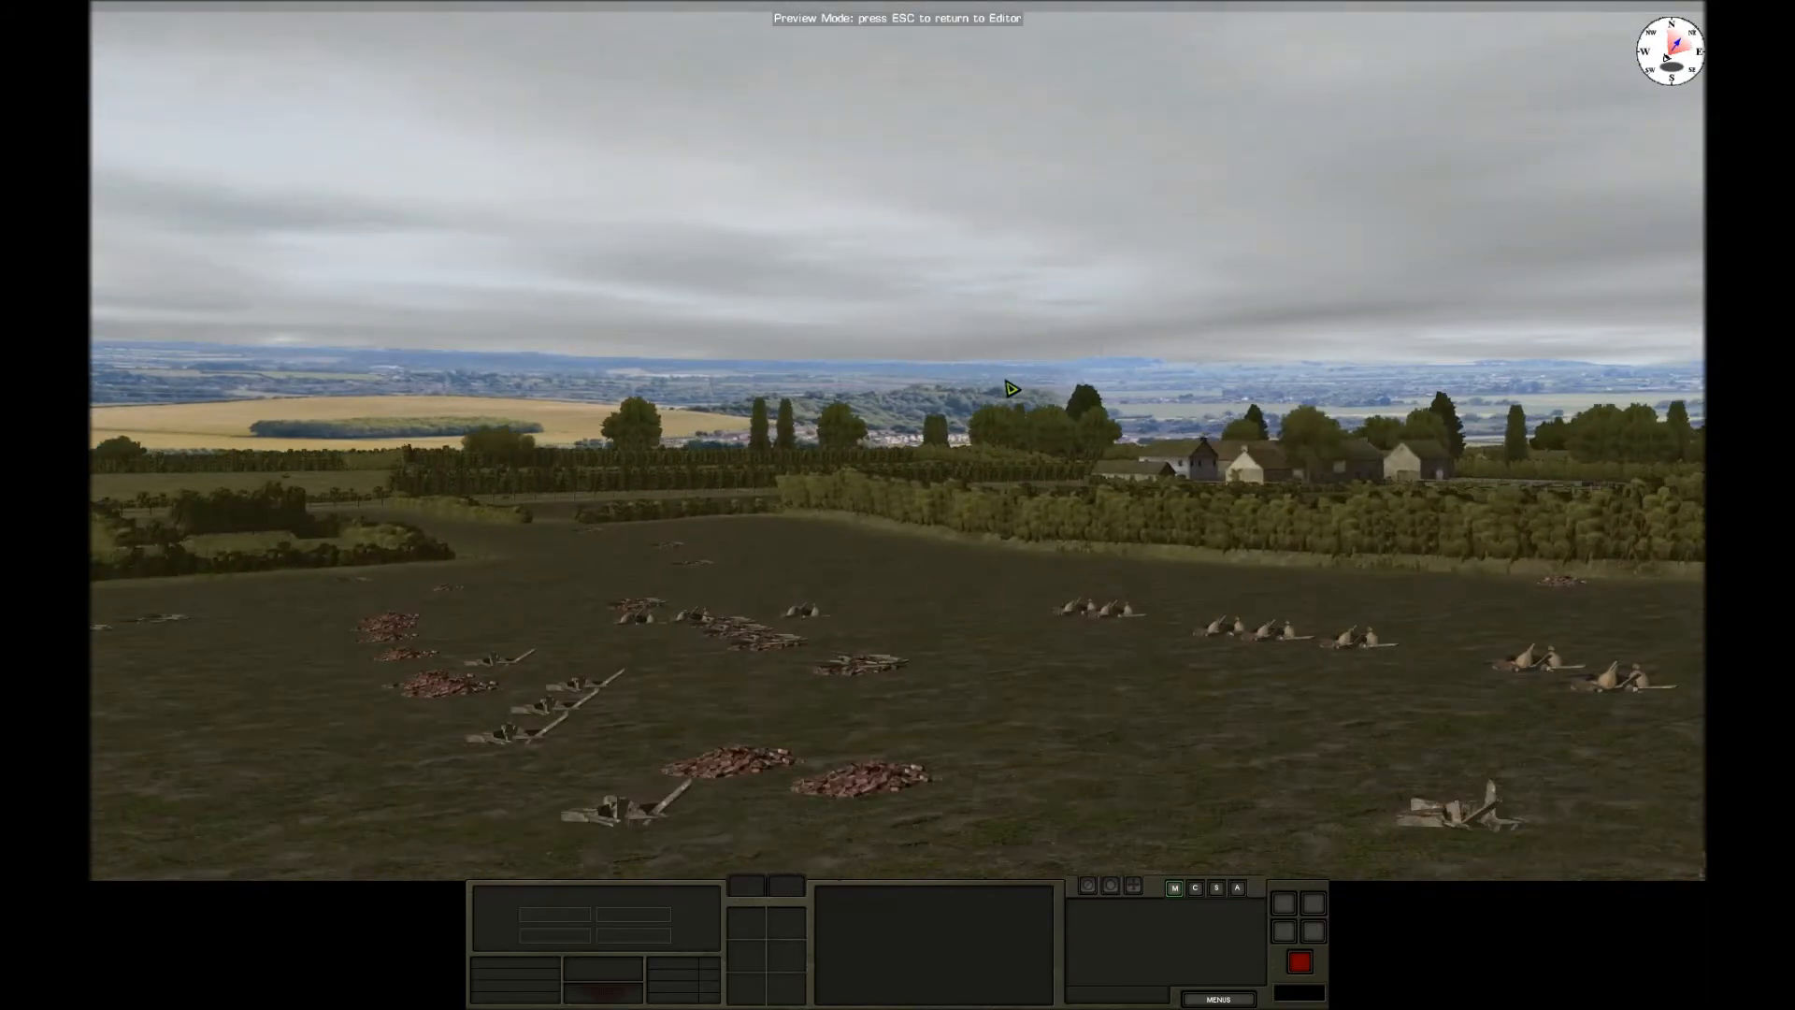
drag(1013, 388, 935, 7)
right_drag(935, 7, 1074, 8)
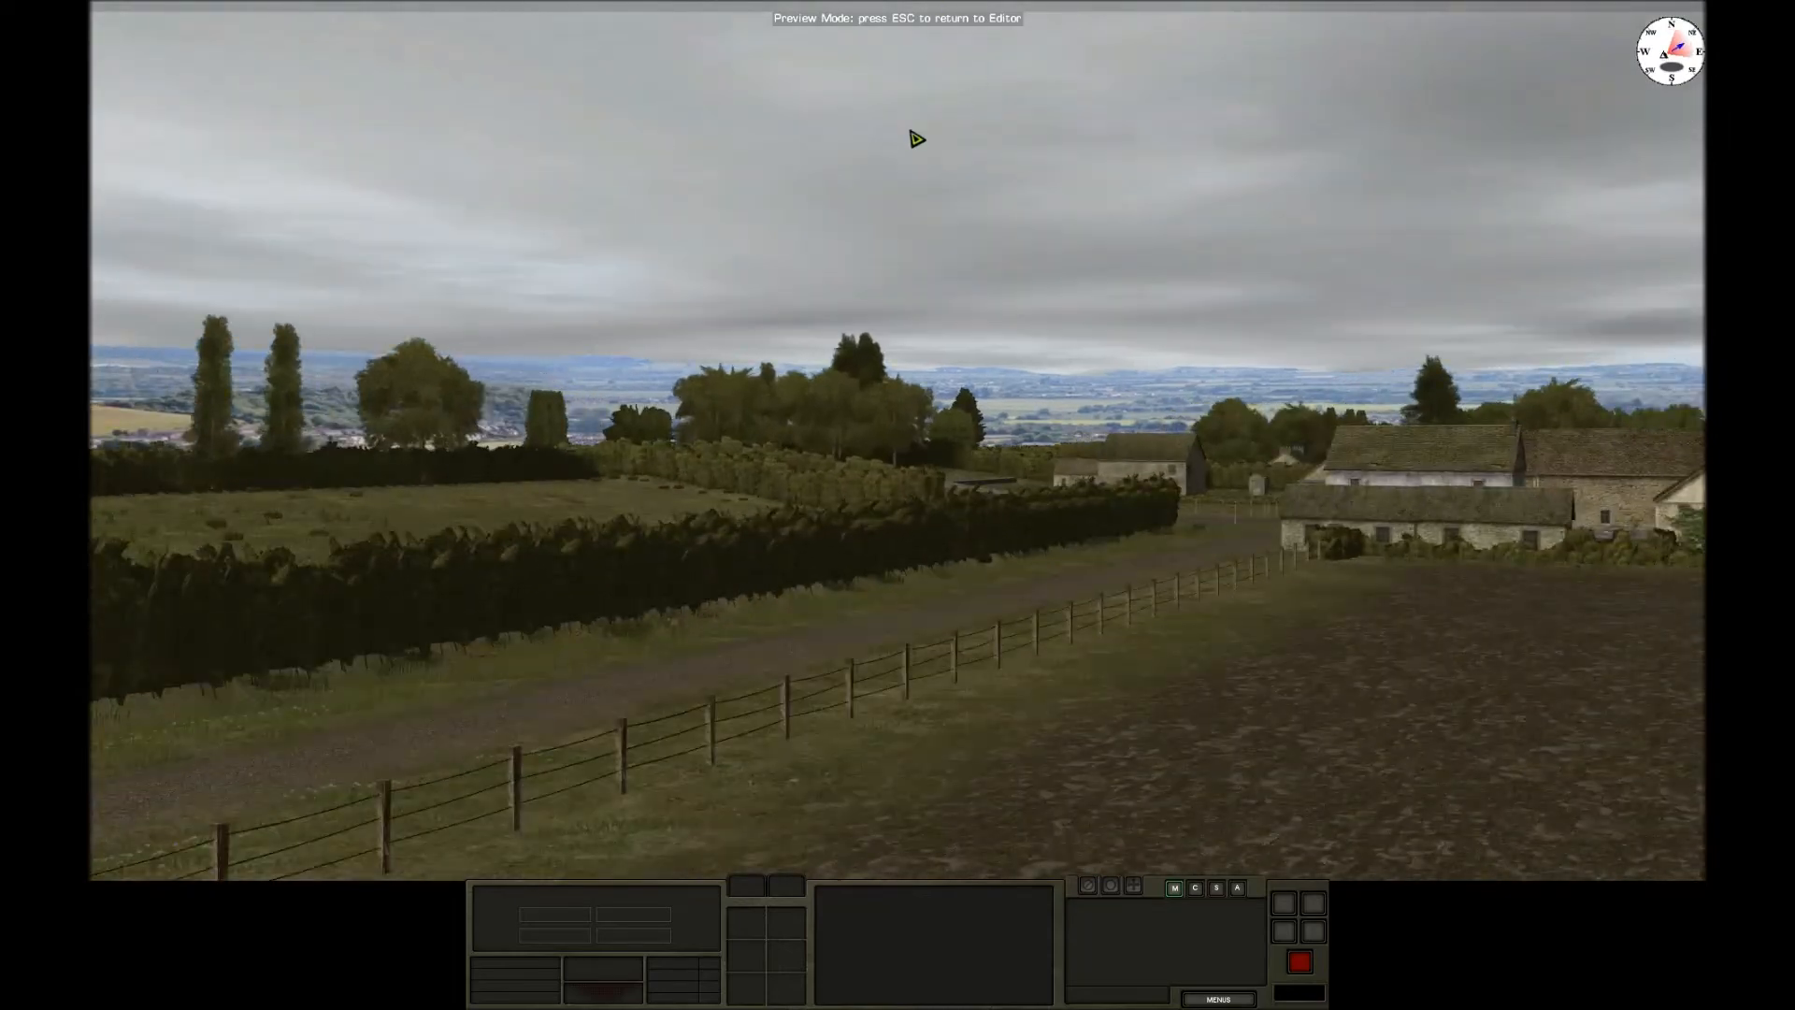
Follow the fenced approach road into the village and look down the main street from the white two-storey house.
drag(917, 138, 1165, 9)
right_drag(1166, 8, 1356, 8)
drag(841, 701, 465, 708)
drag(739, 684, 944, 415)
scroll(916, 687, up, 1)
drag(915, 687, 772, 749)
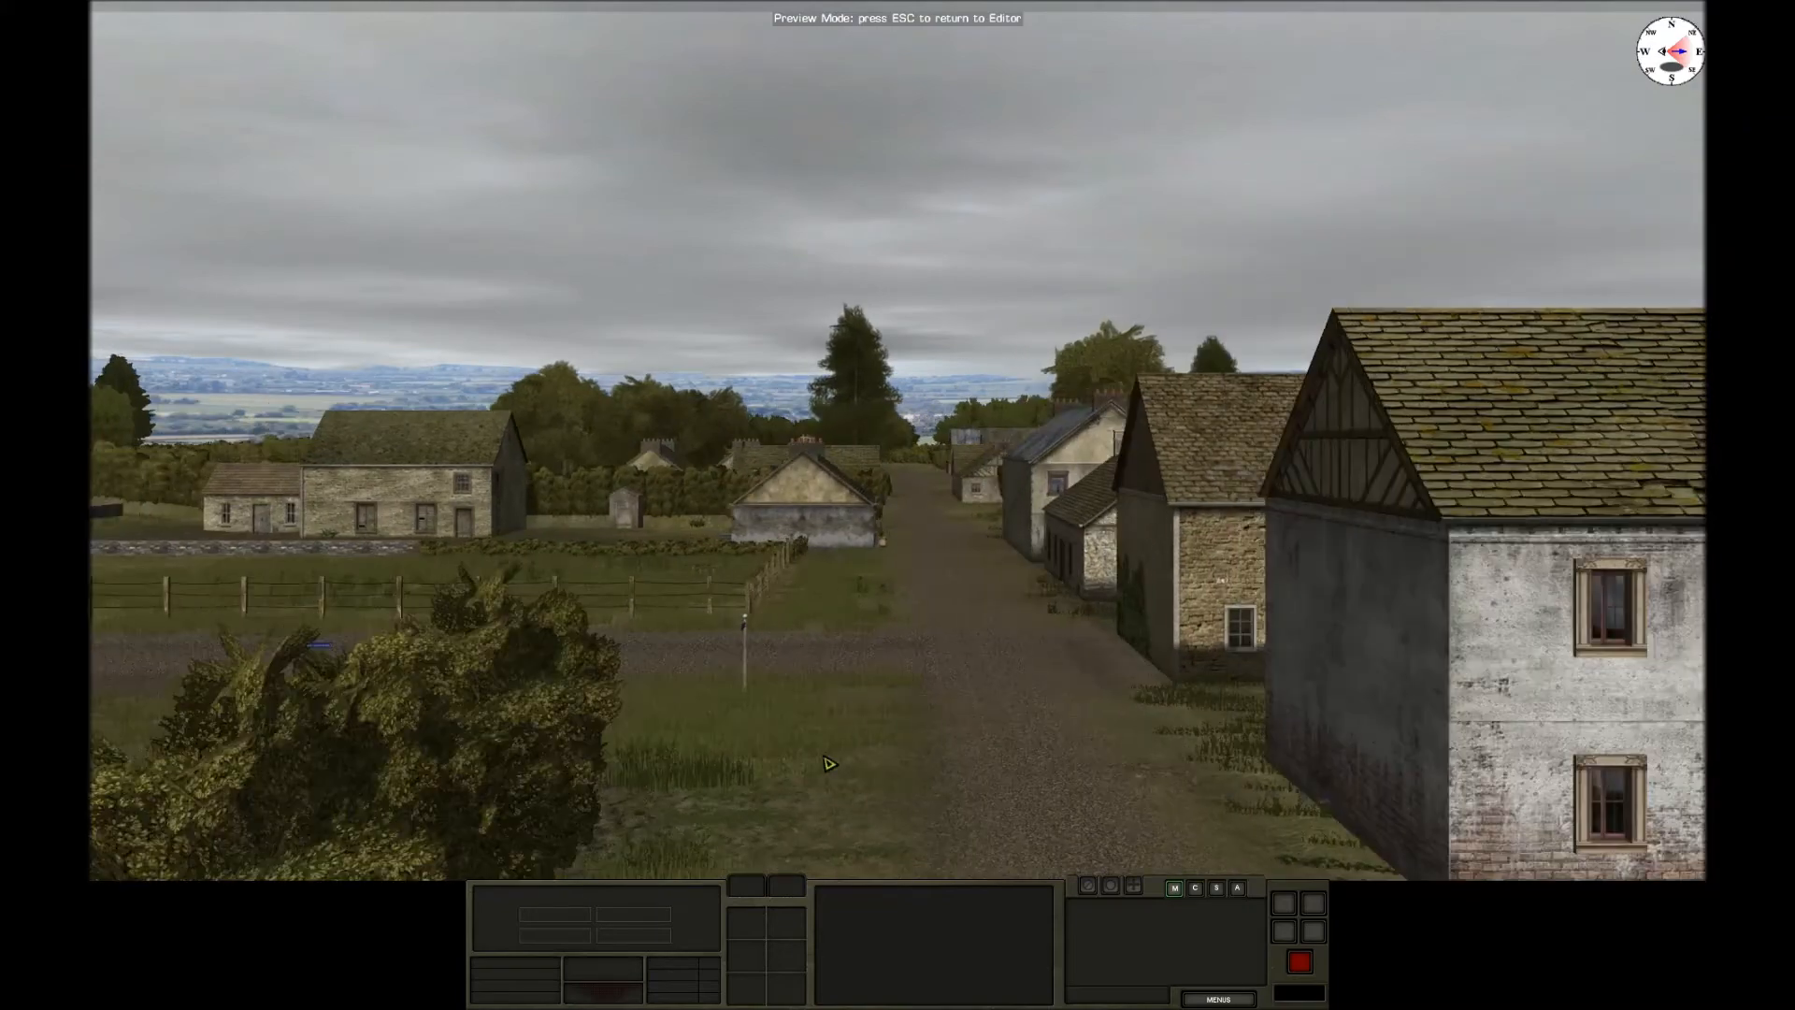
drag(1000, 757, 1072, 762)
scroll(1072, 762, down, 1)
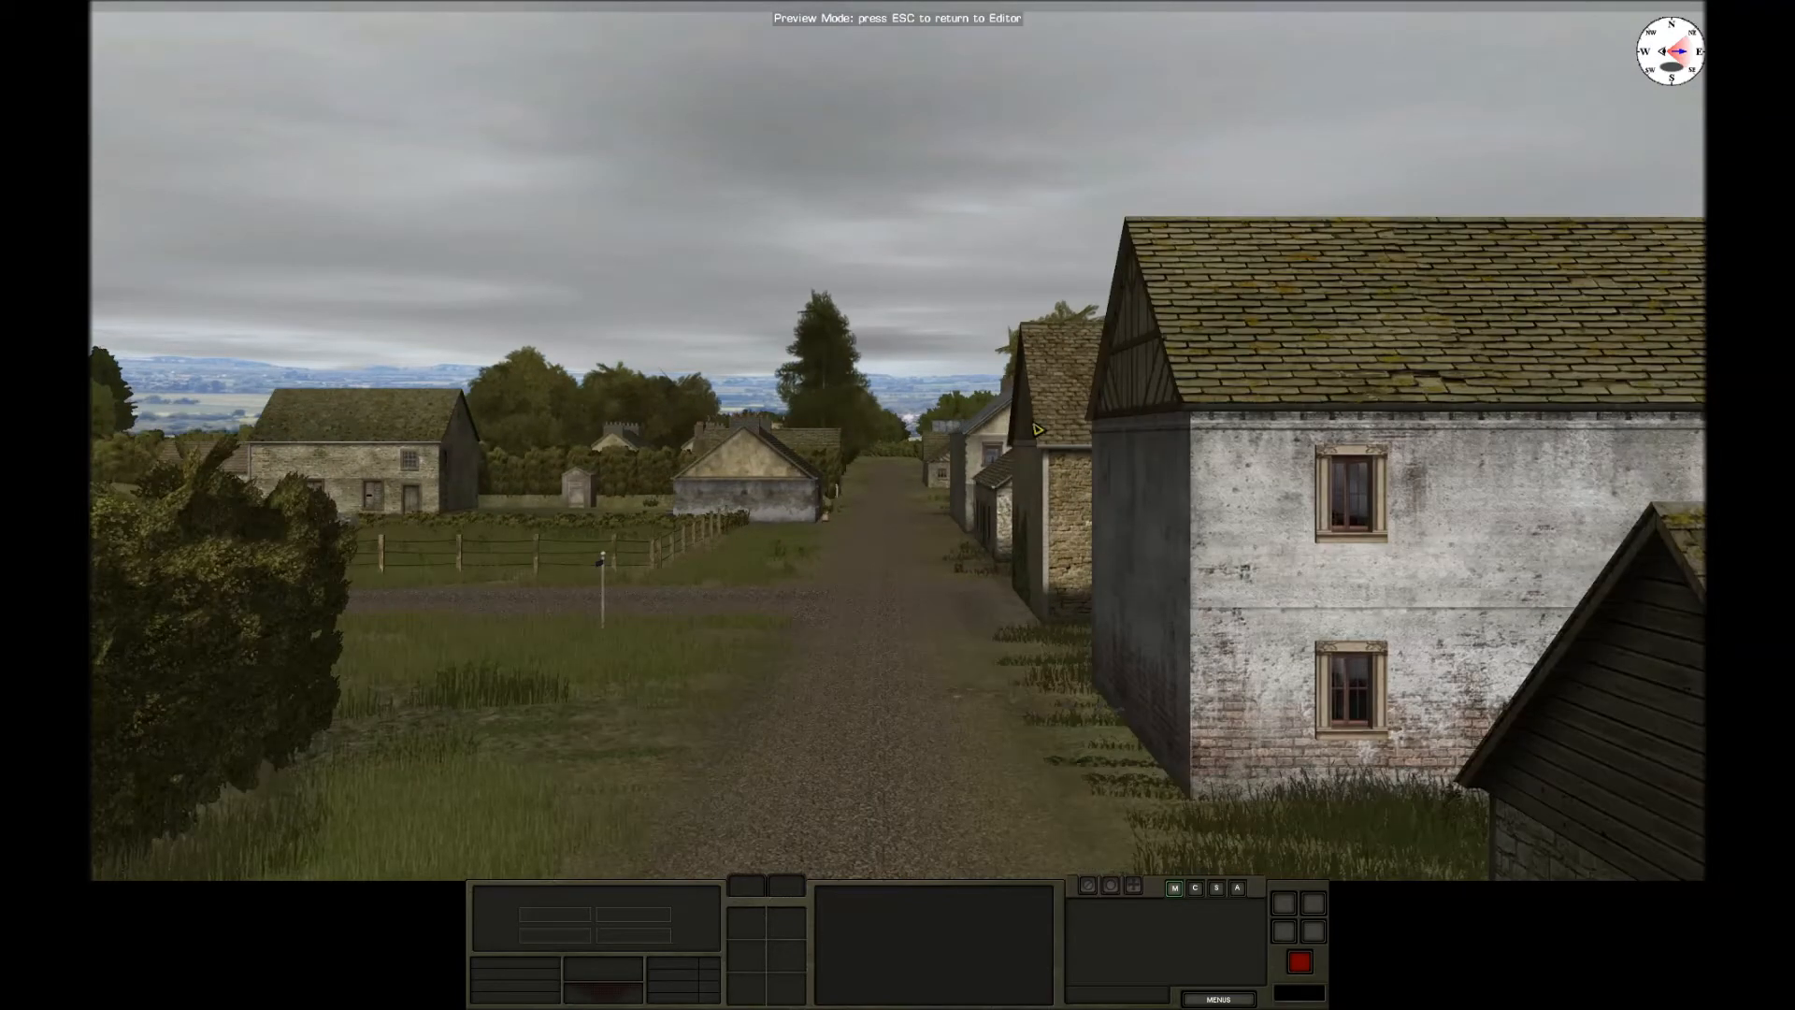
Inspect the stone houses and the fenced meadow along the main street at close range.
mouse_move(1006, 7)
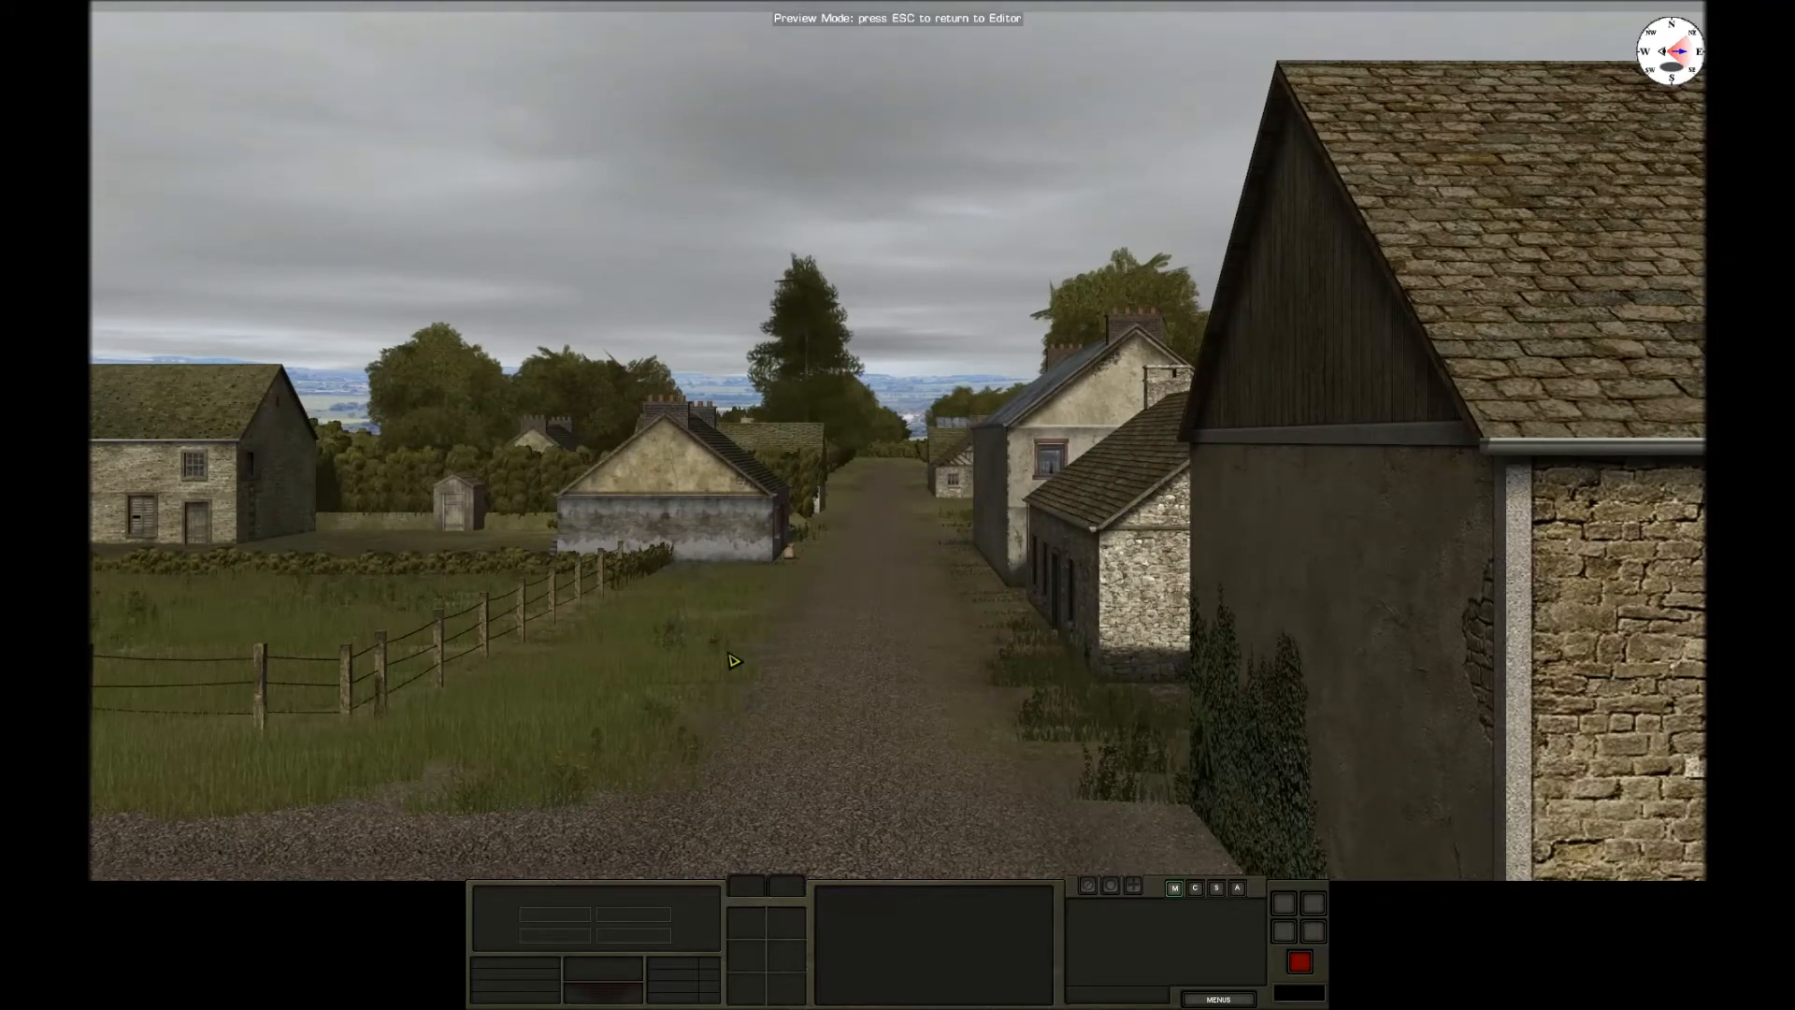
key(w)
key(w)
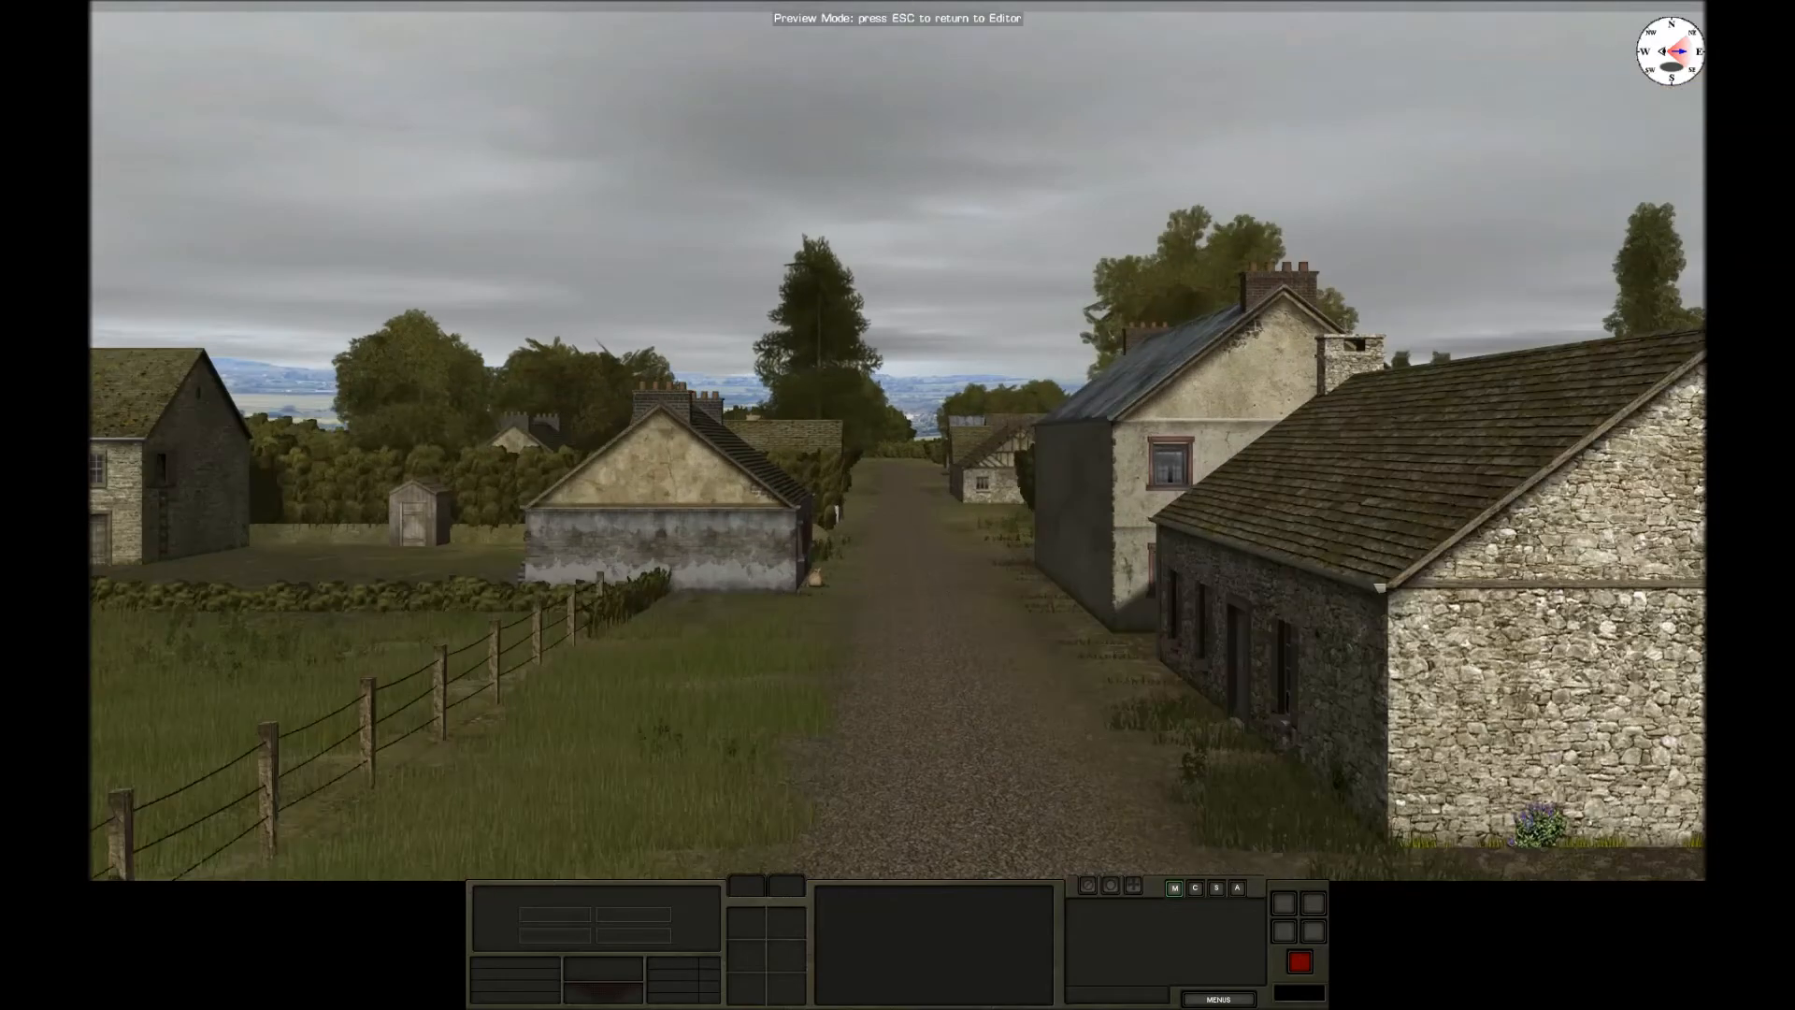
key(e)
key(s)
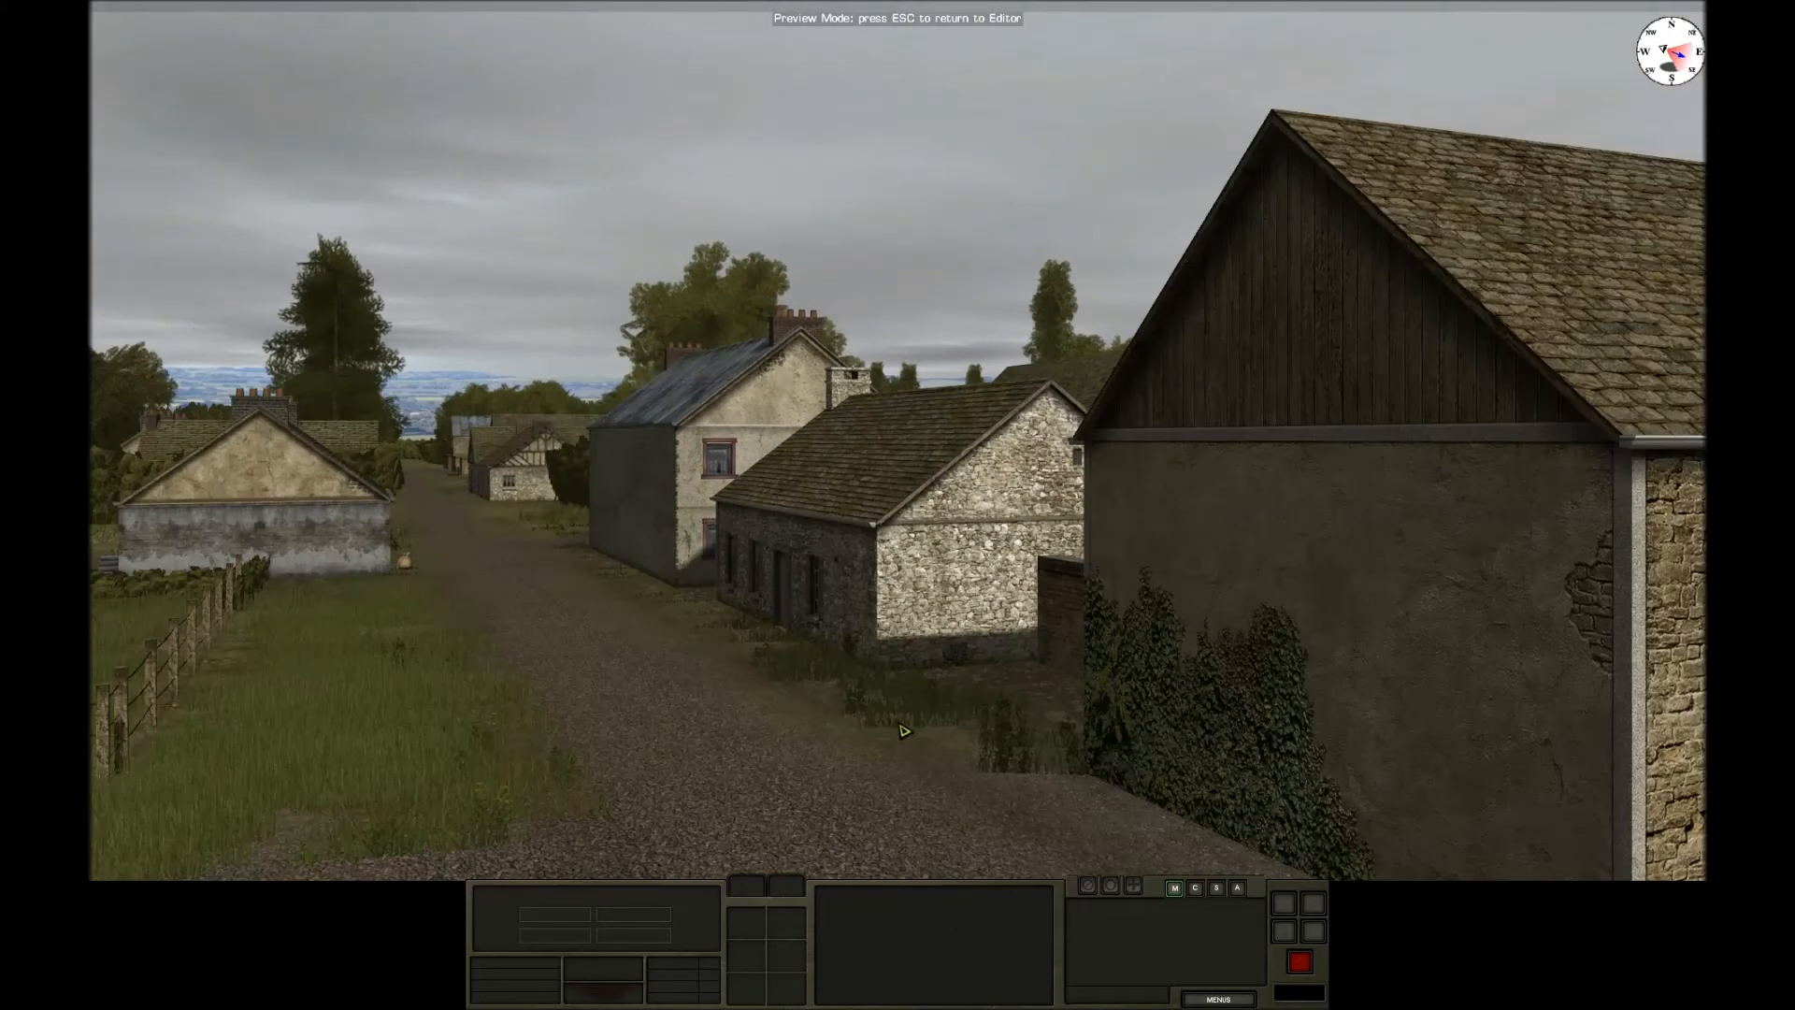
mouse_move(91, 4)
key(s)
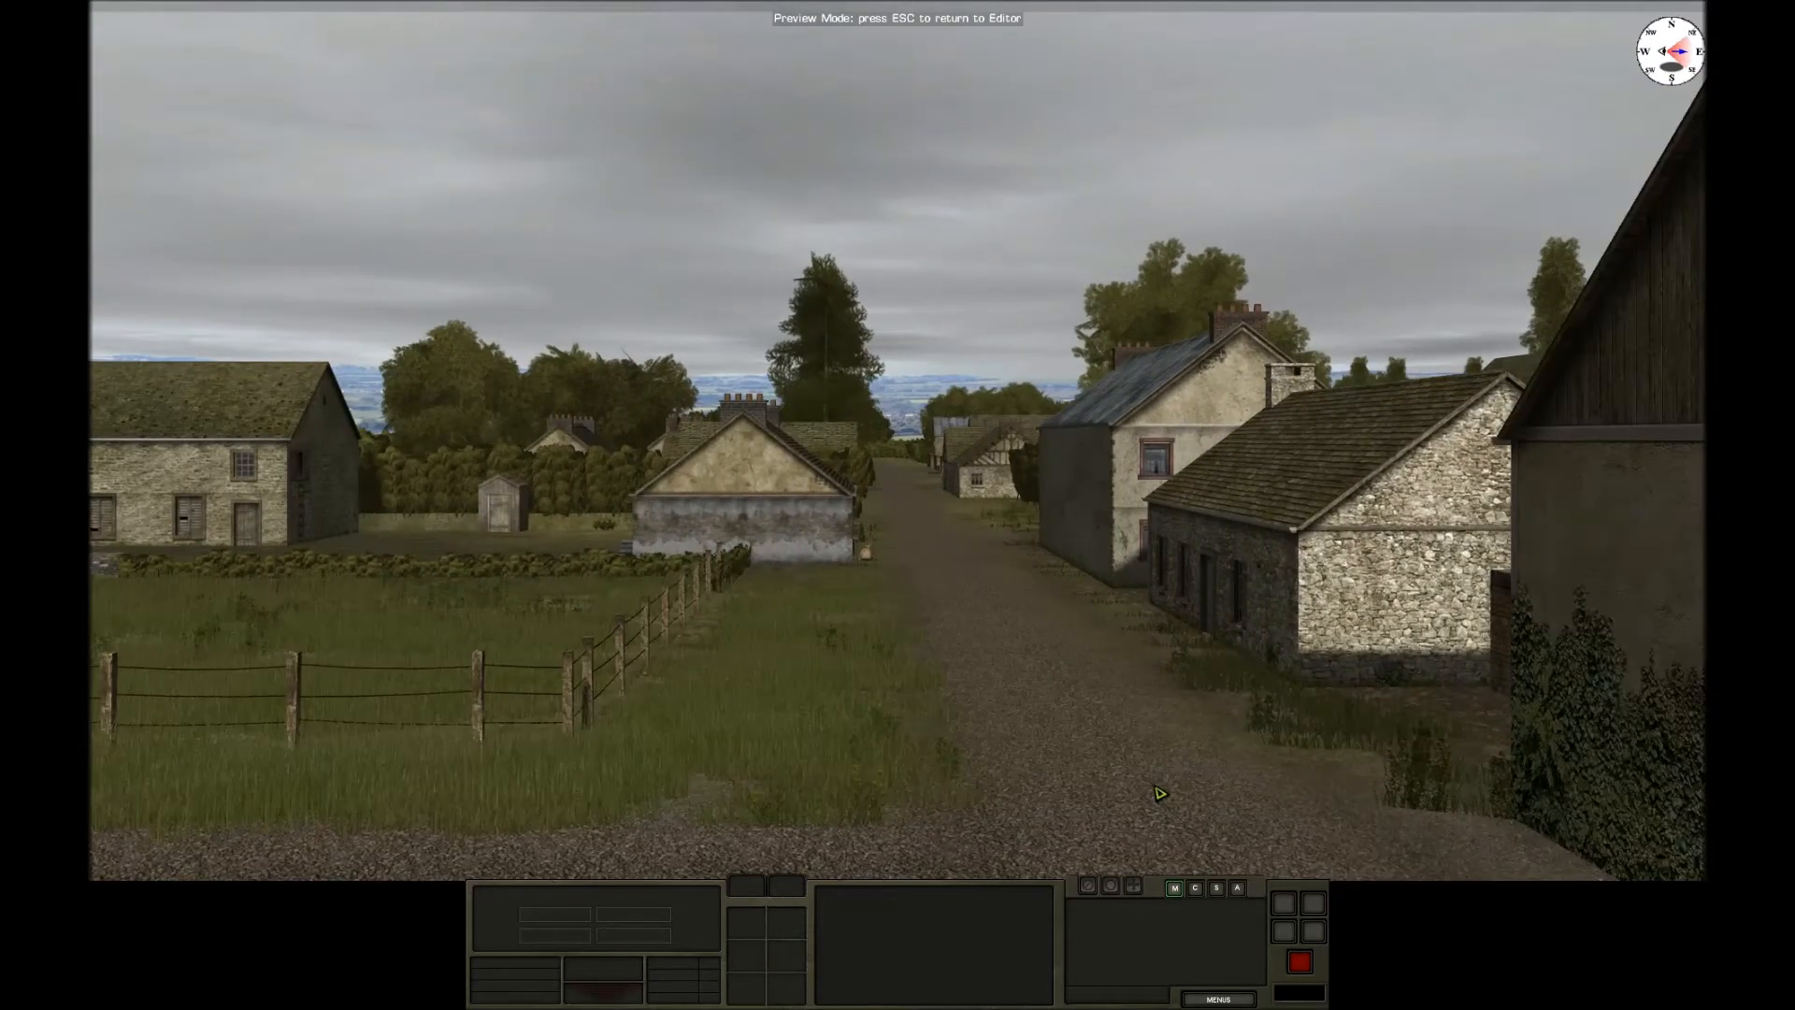
Look over the road junction with the signposts and the row of houses beside it from farther back.
scroll(1159, 793, down, 1)
key(s)
key(a)
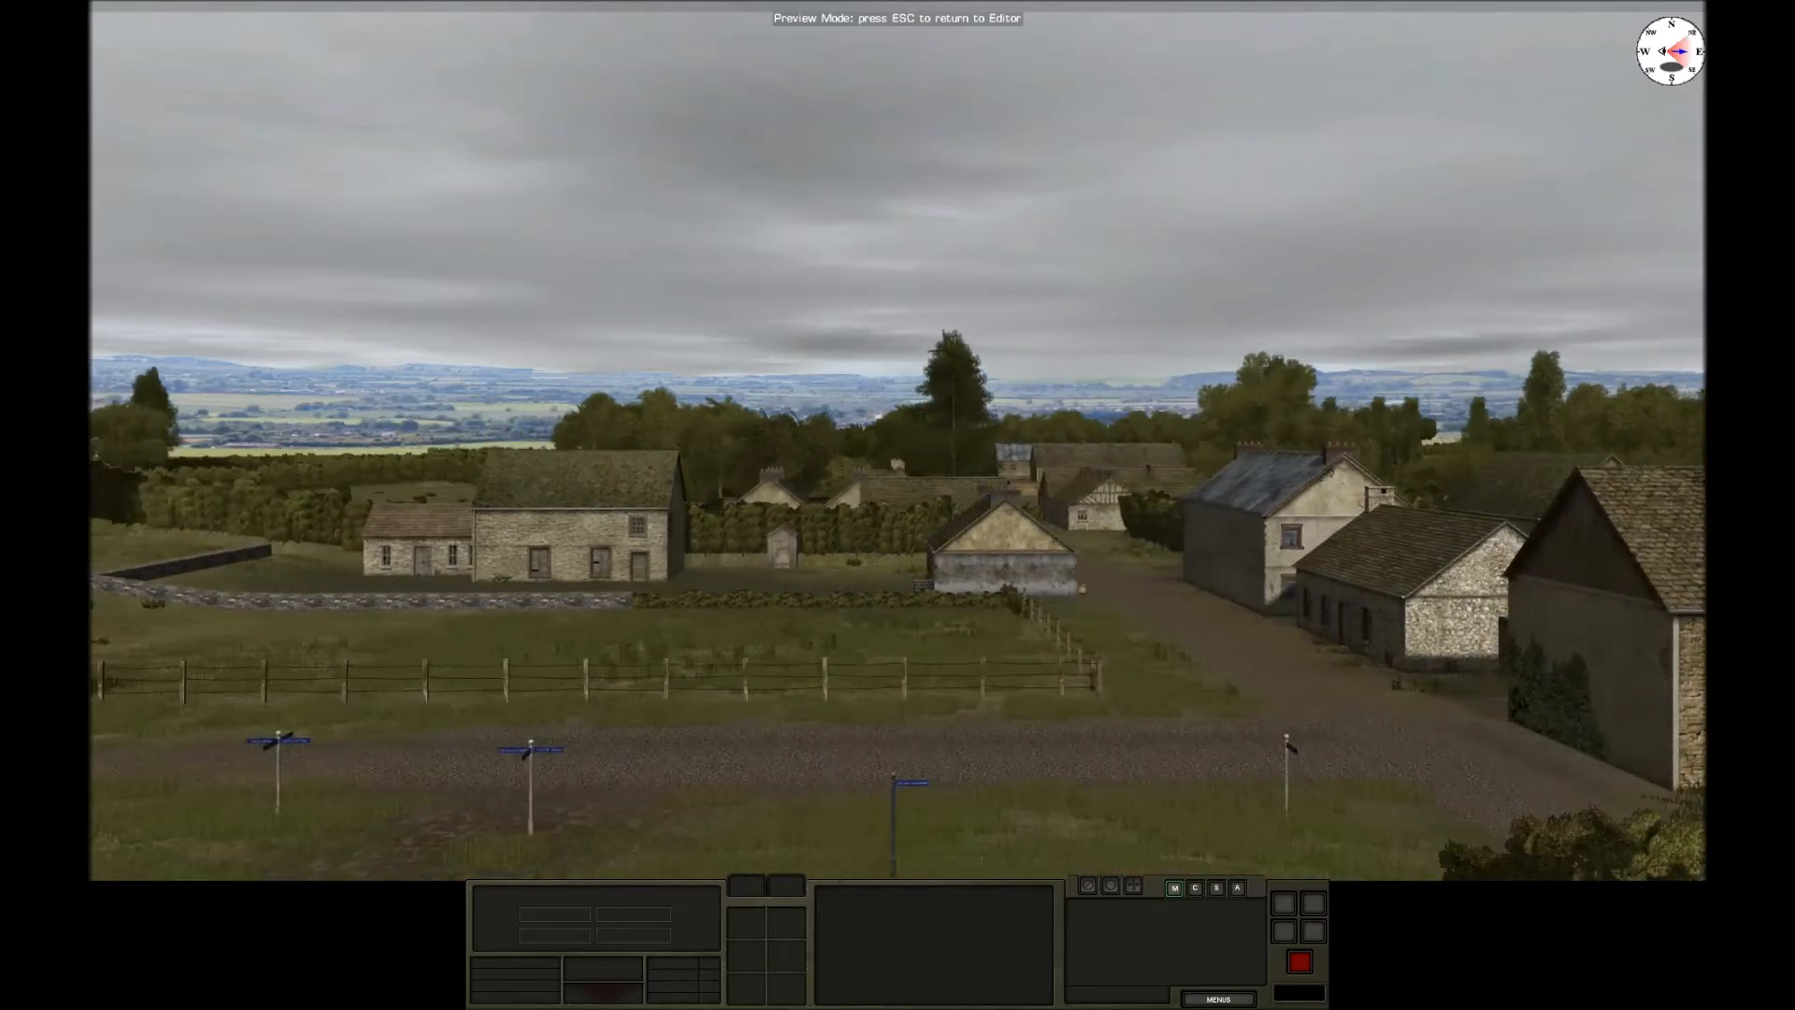
key(s)
key(w)
key(e)
key(w)
key(s)
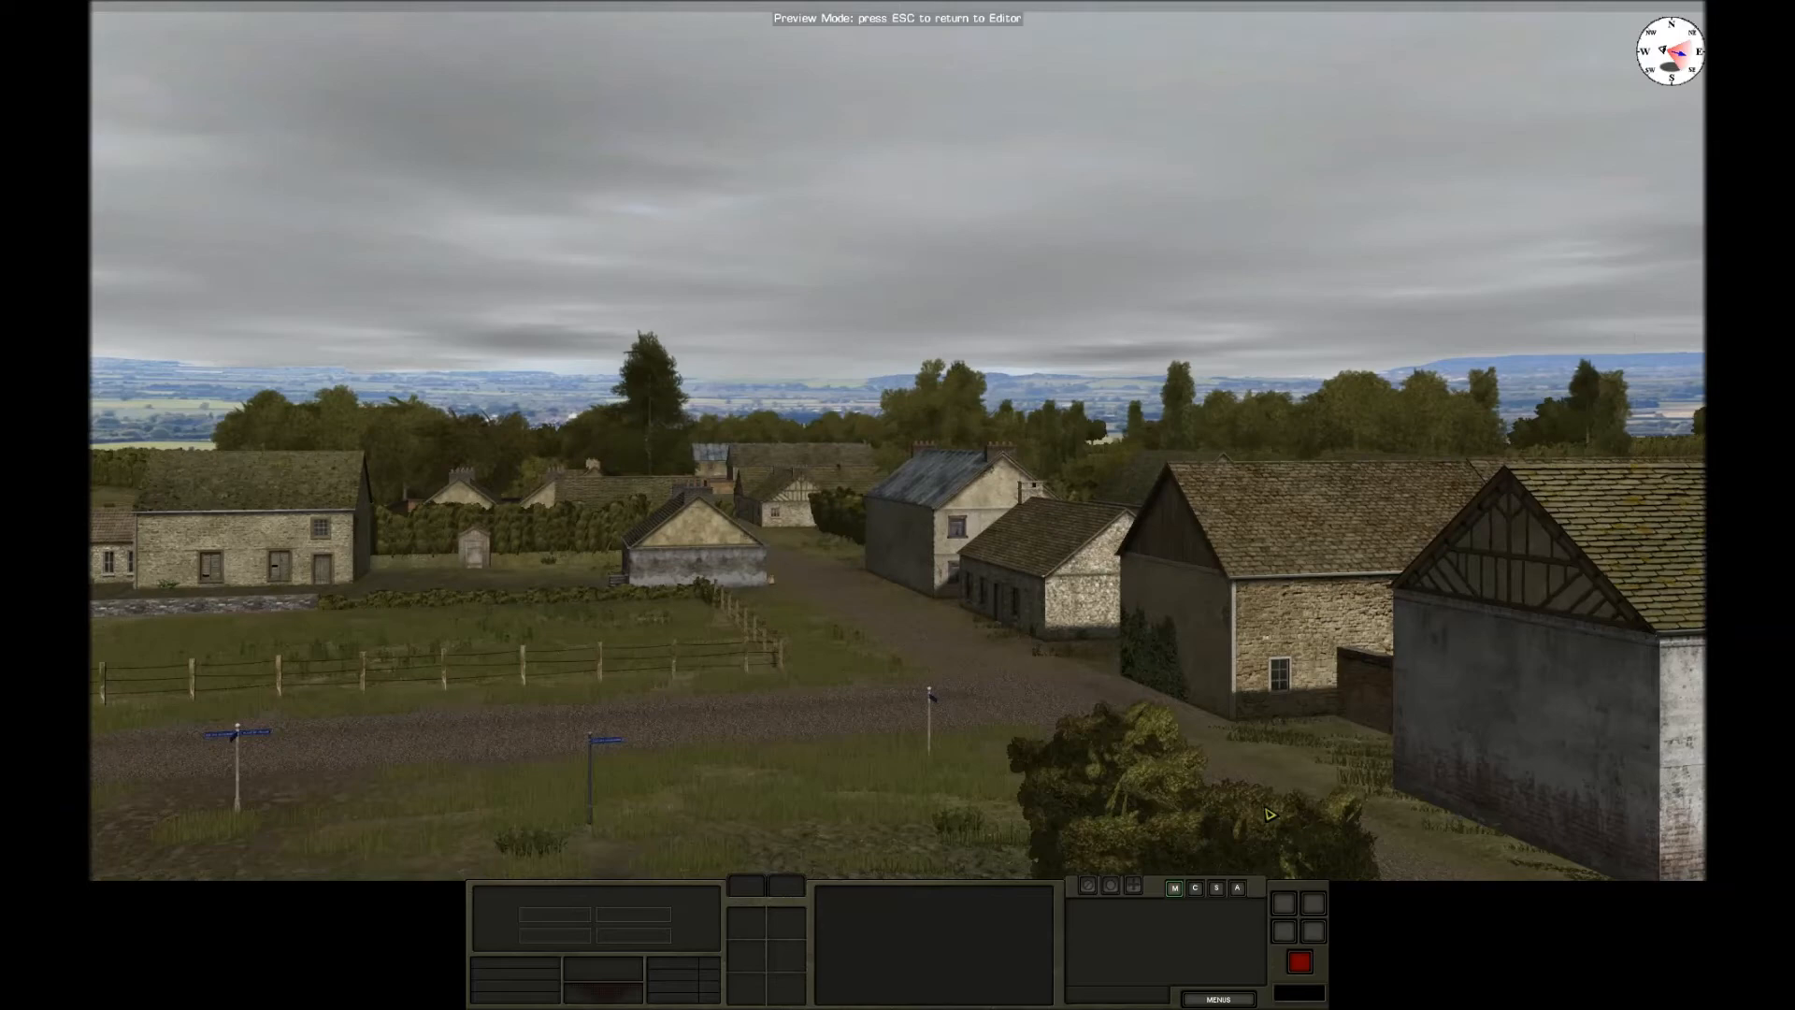
Examine the main street and village rooftops from a gradually rising and retreating camera.
key(w)
key(w)
key(q)
key(d)
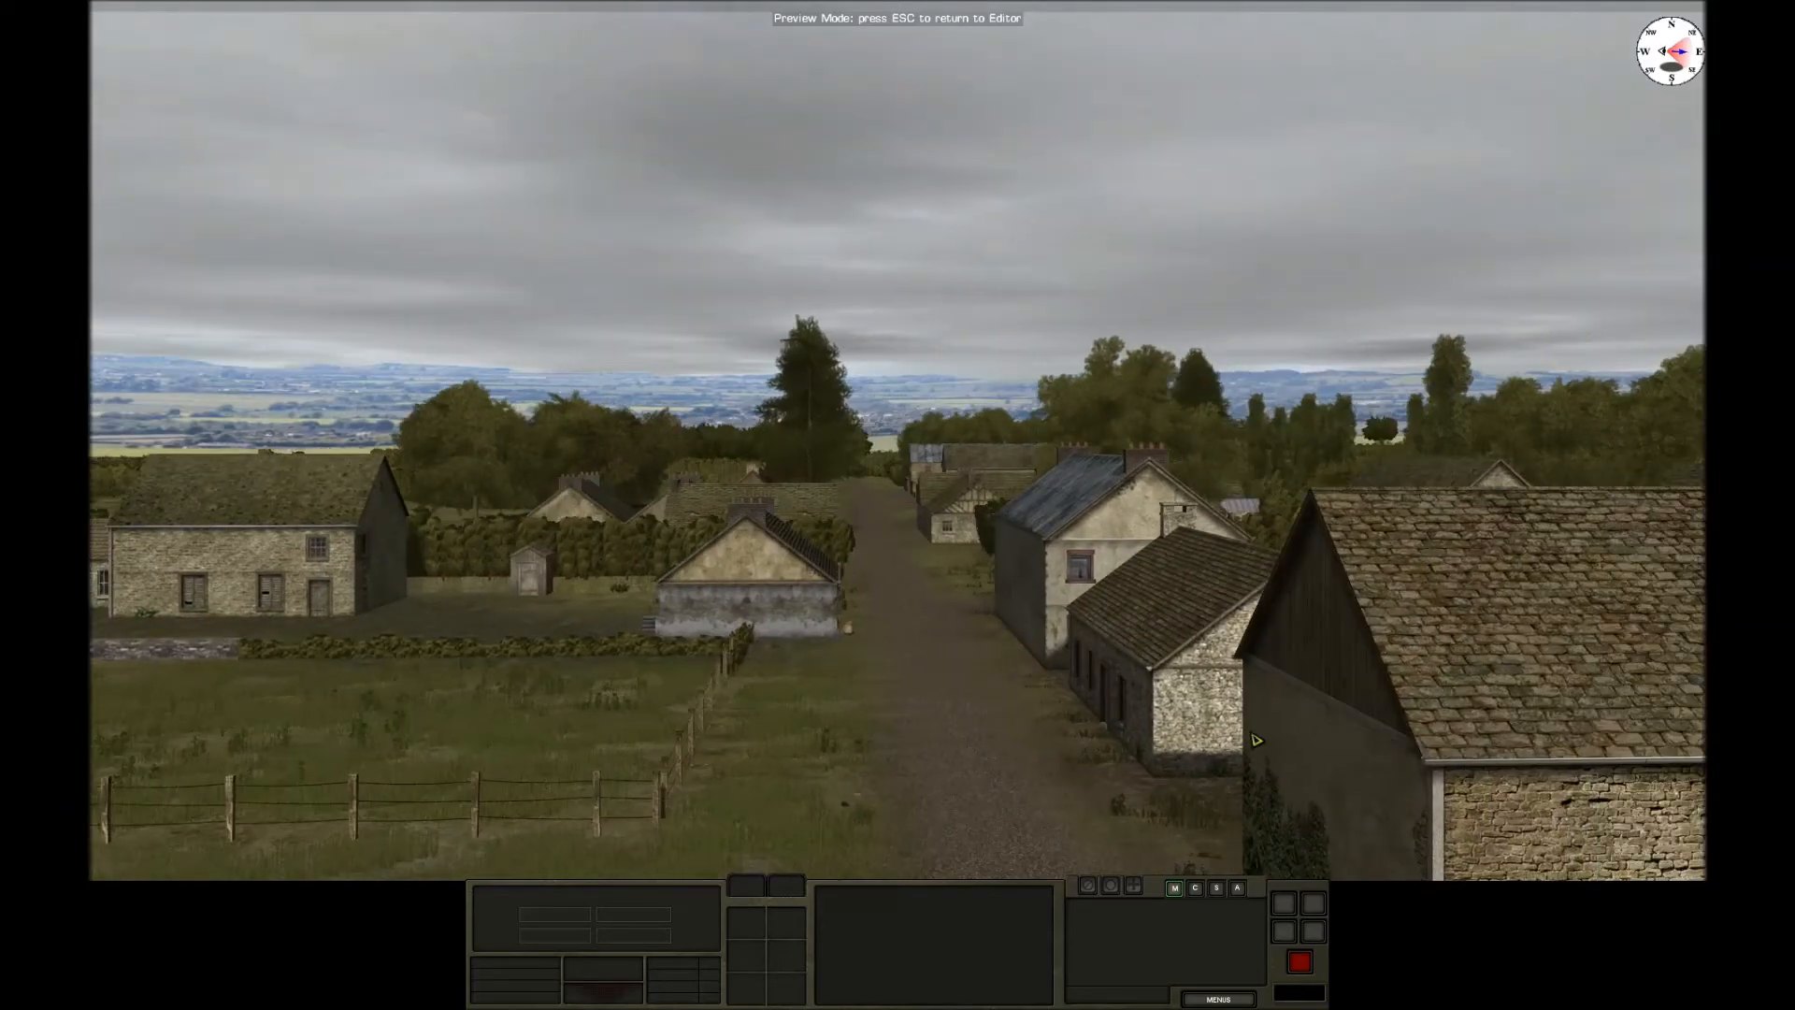
key(r)
key(s)
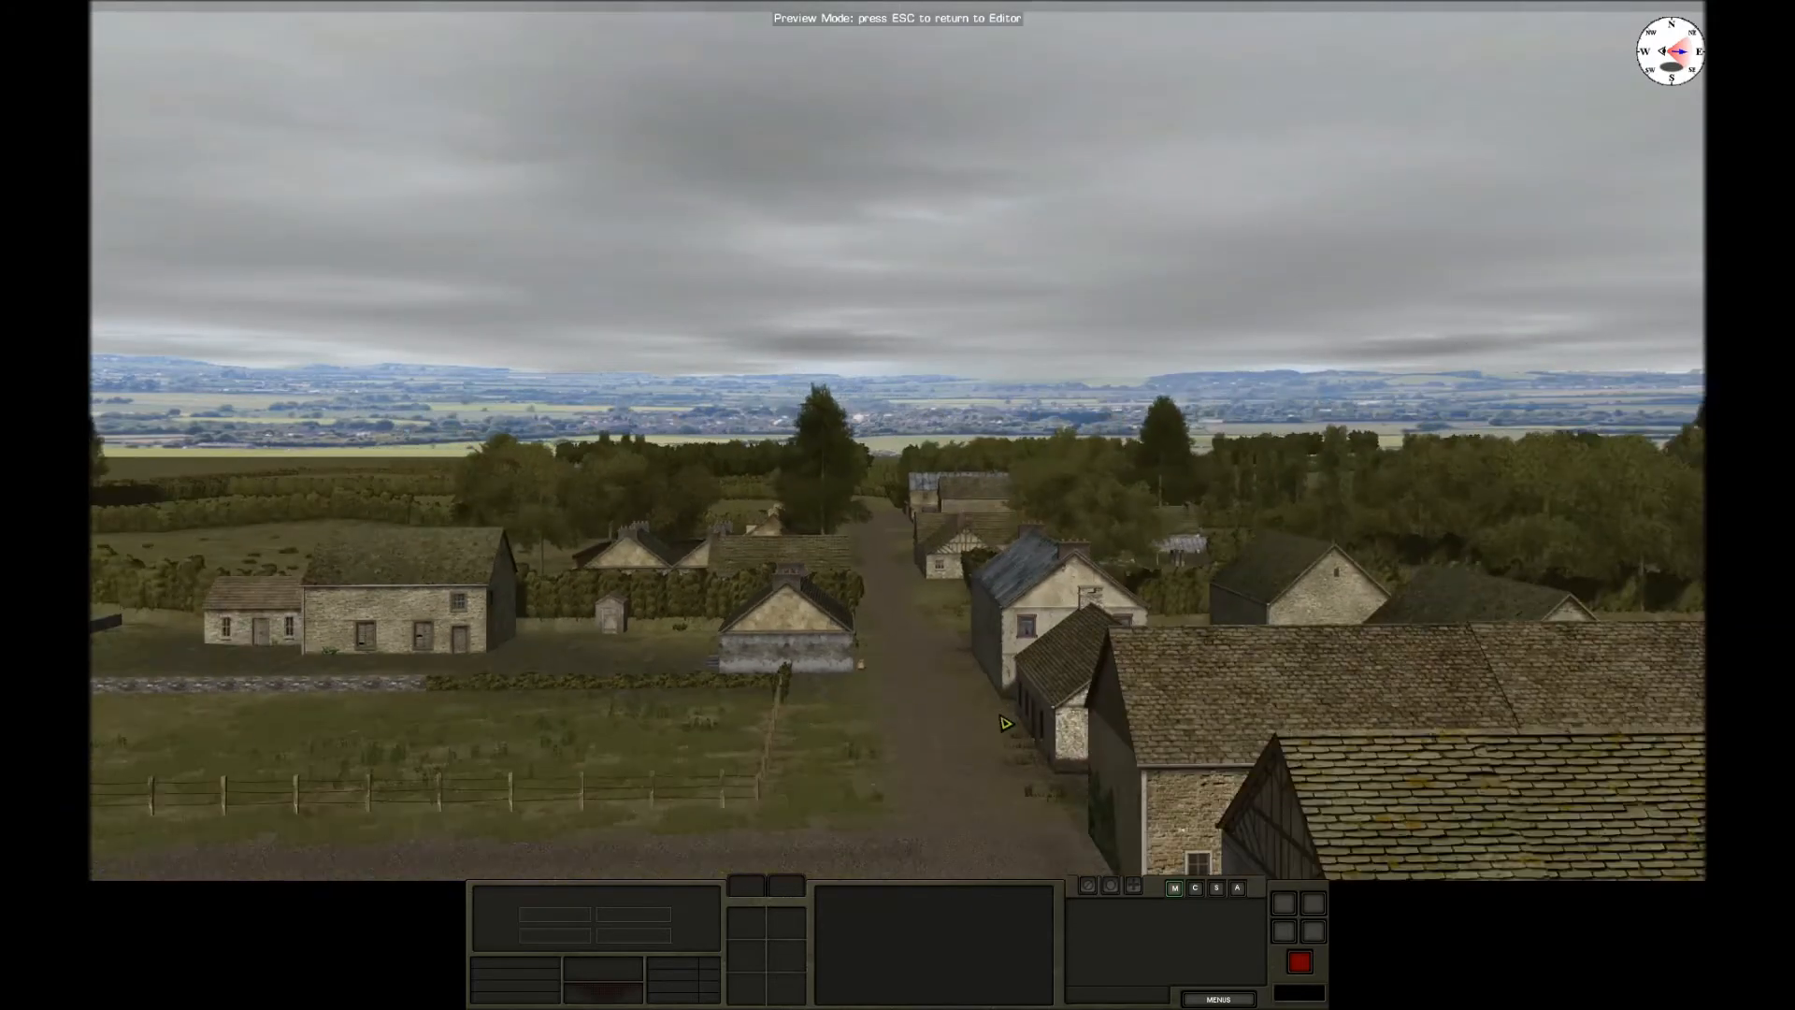
key(r)
key(s)
right_drag(933, 727, 956, 772)
key(r)
key(s)
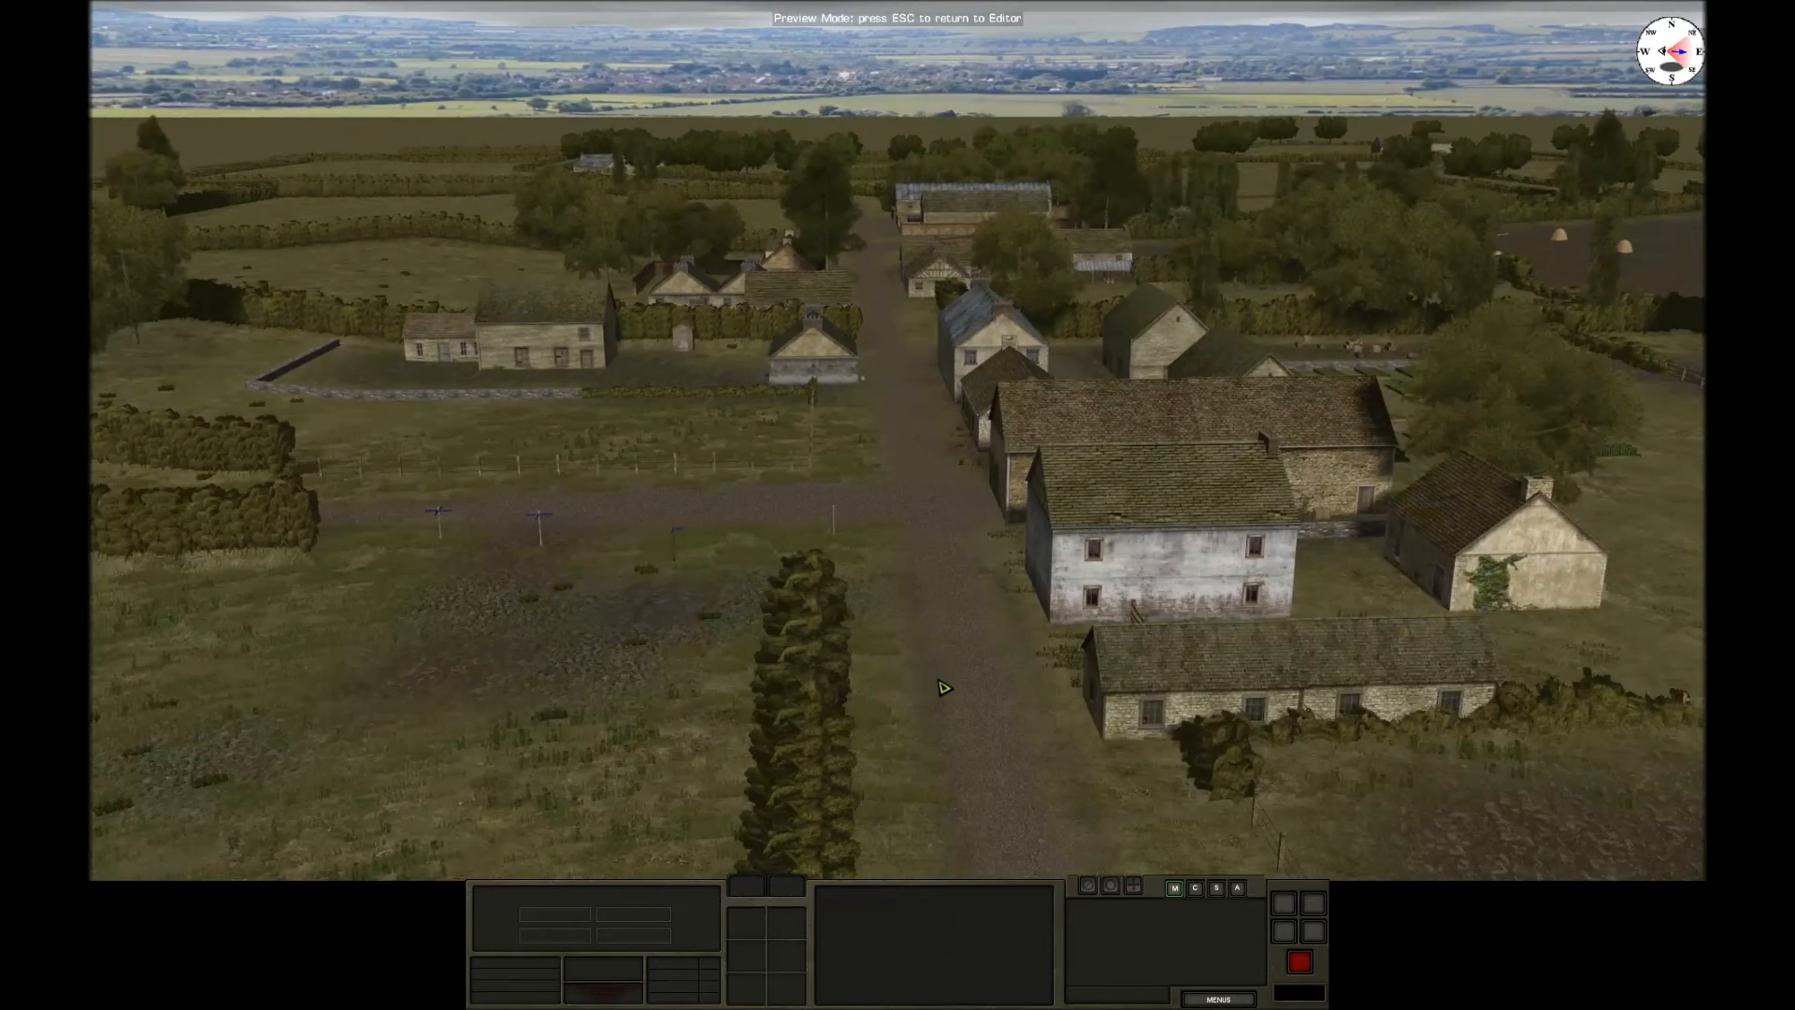
View the village from high above, including the ploughed field, the side road and the hedge-lined meadows around it.
key(r)
key(q)
key(s)
key(d)
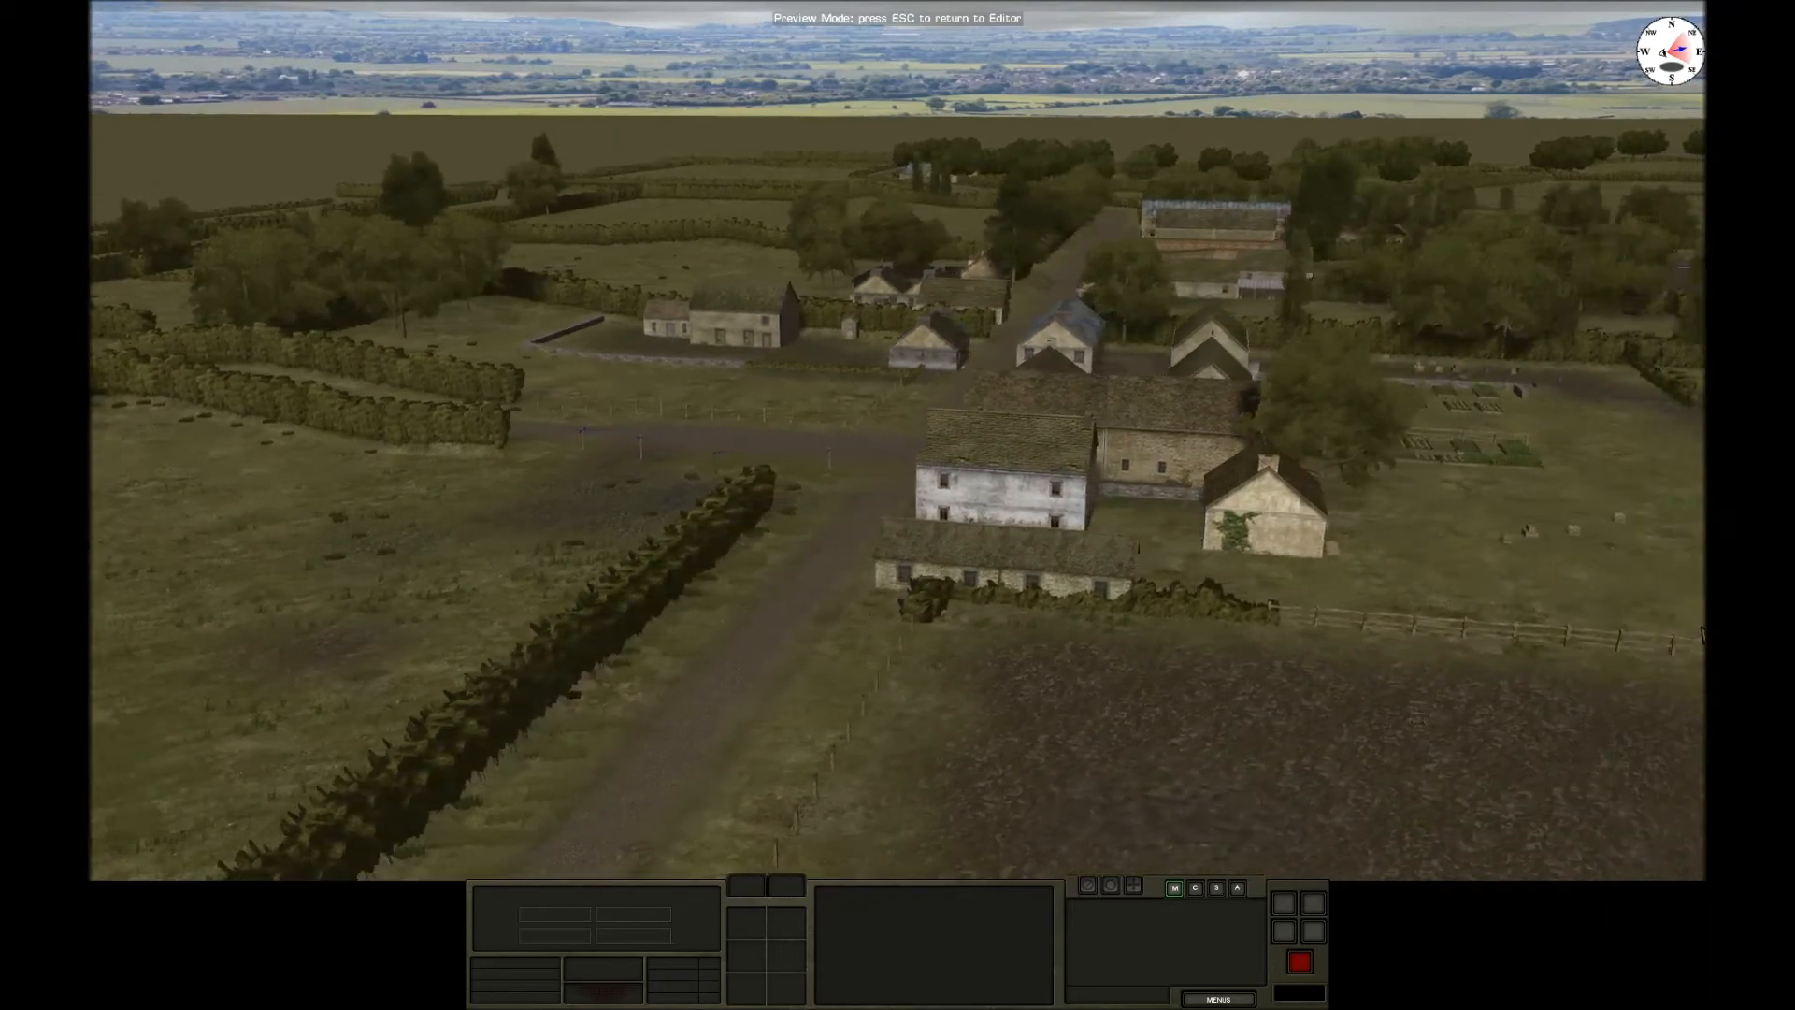
key(d)
key(w)
key(q)
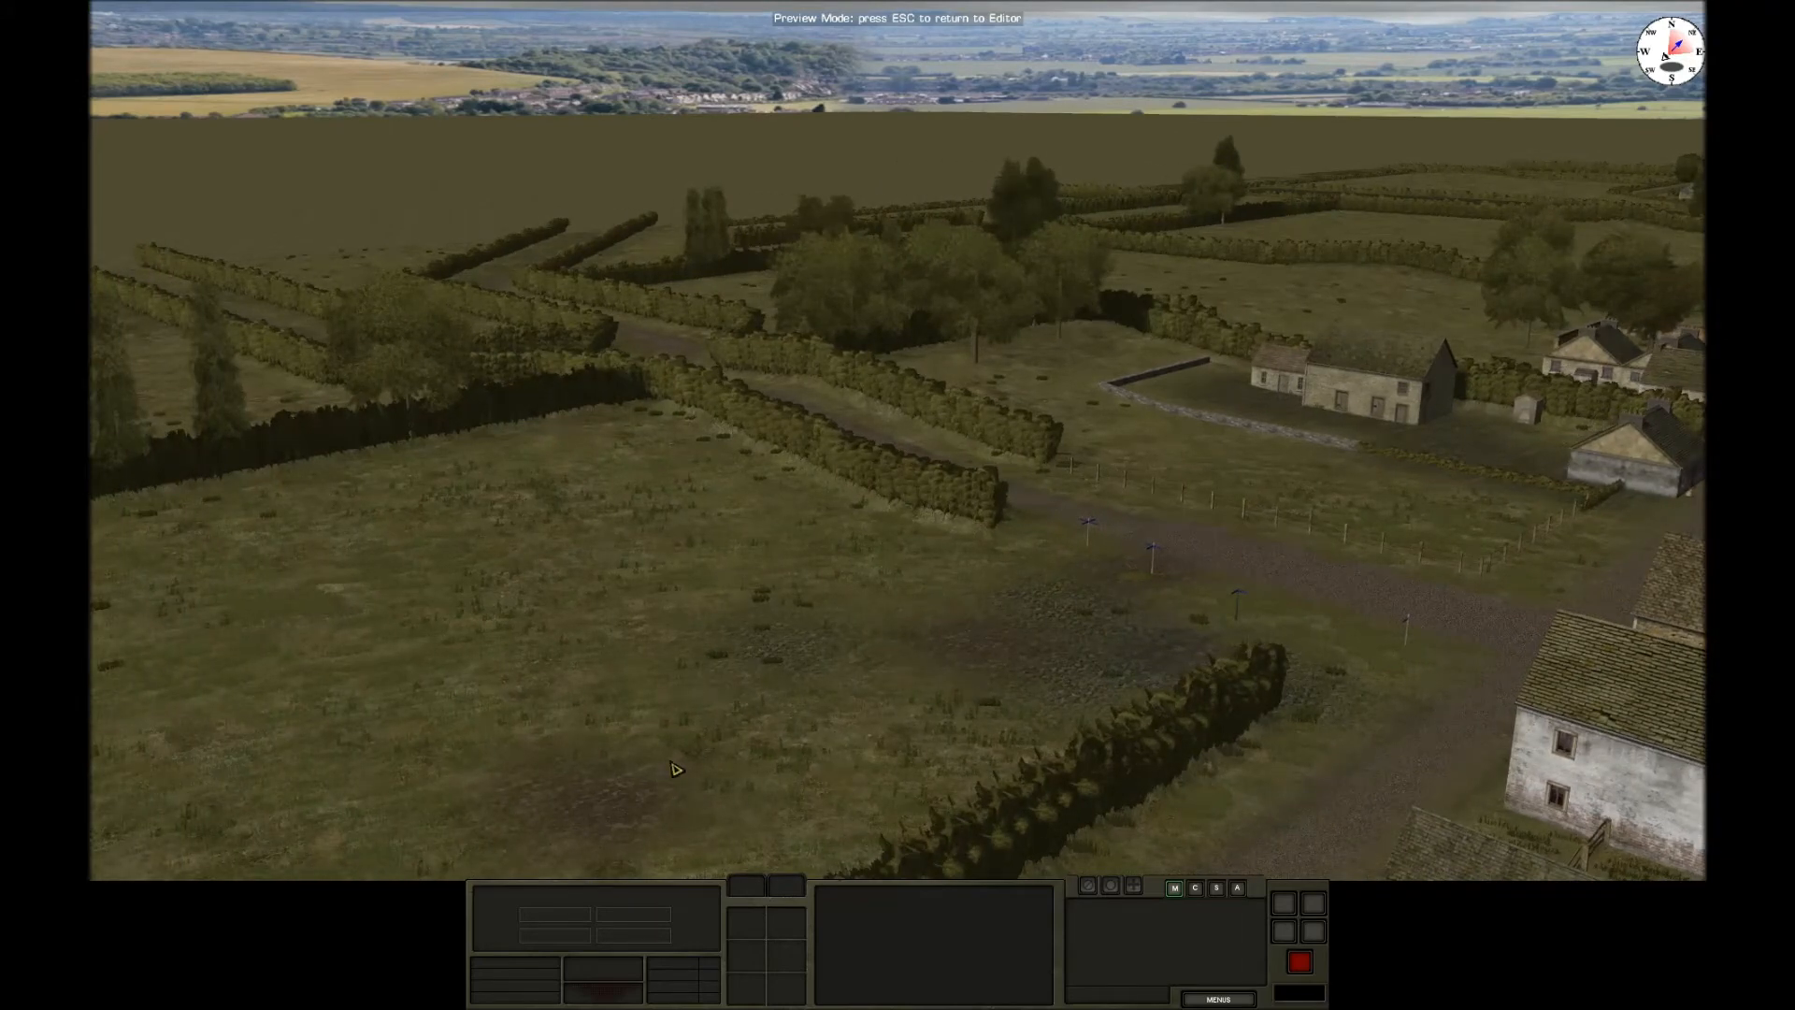
mouse_move(1702, 589)
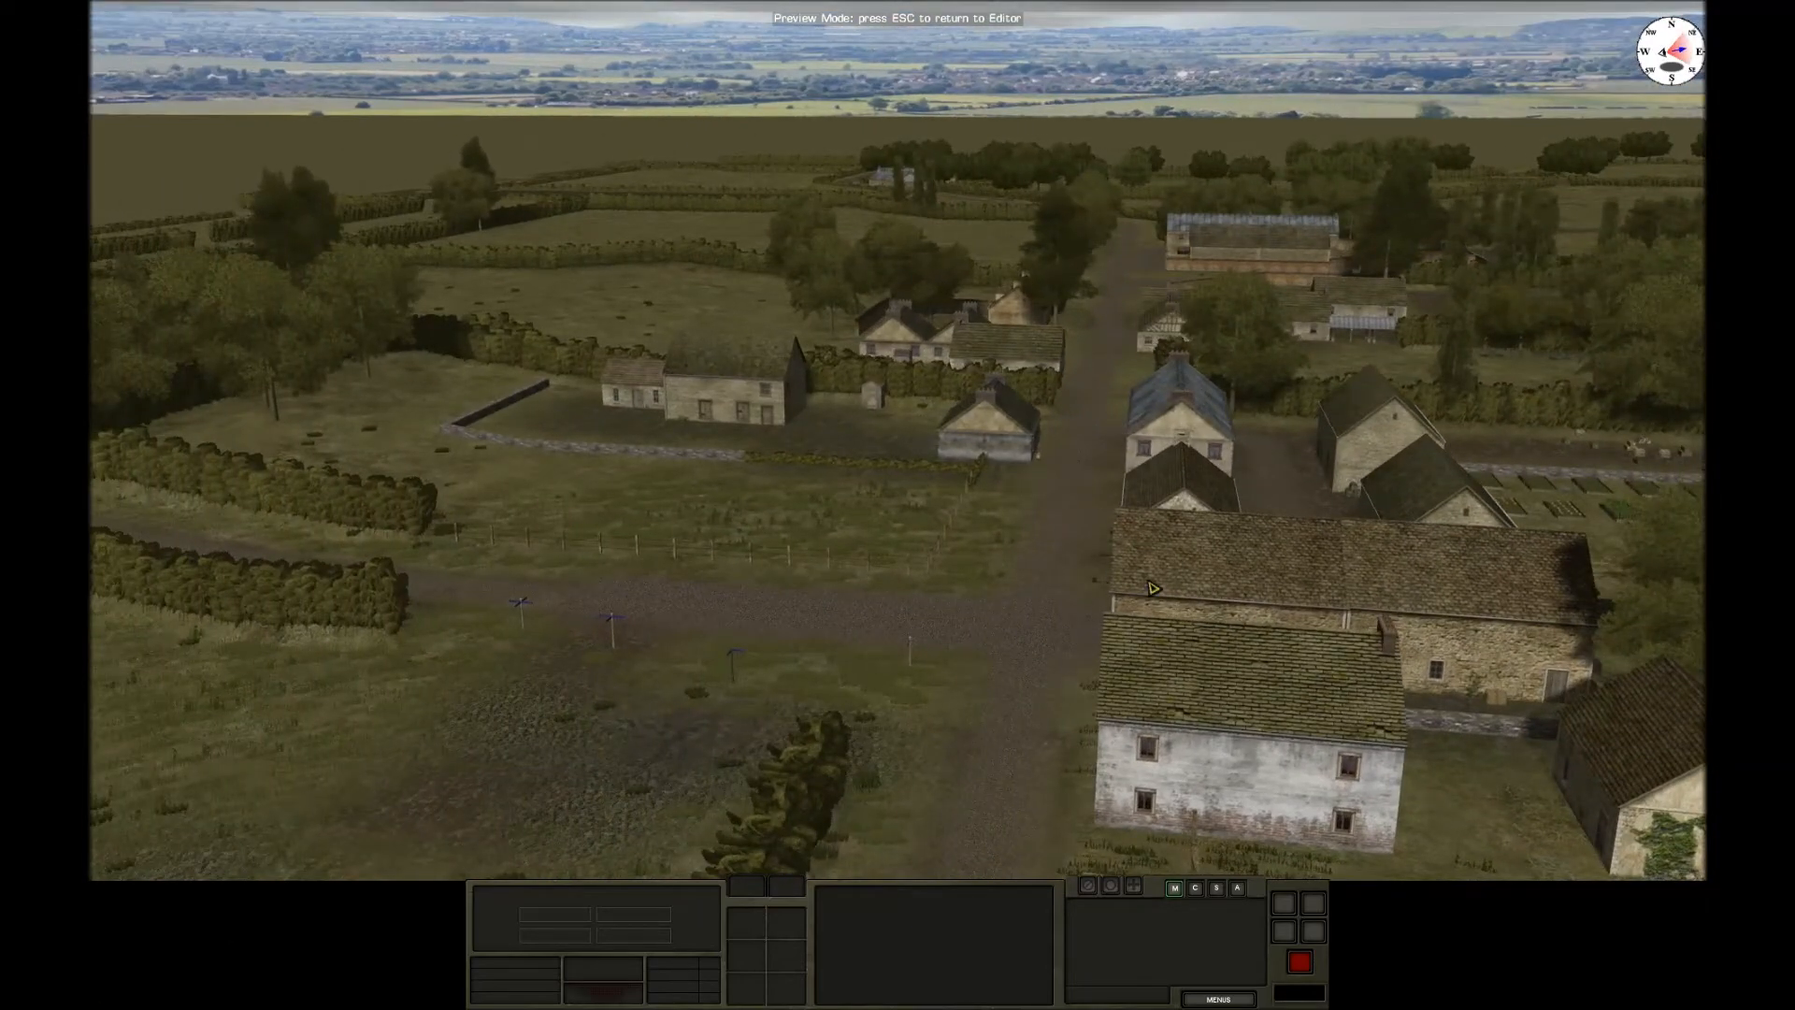
Fly along the main street over the houses to the half-timbered building and the long stone farmhouse.
mouse_move(1322, 5)
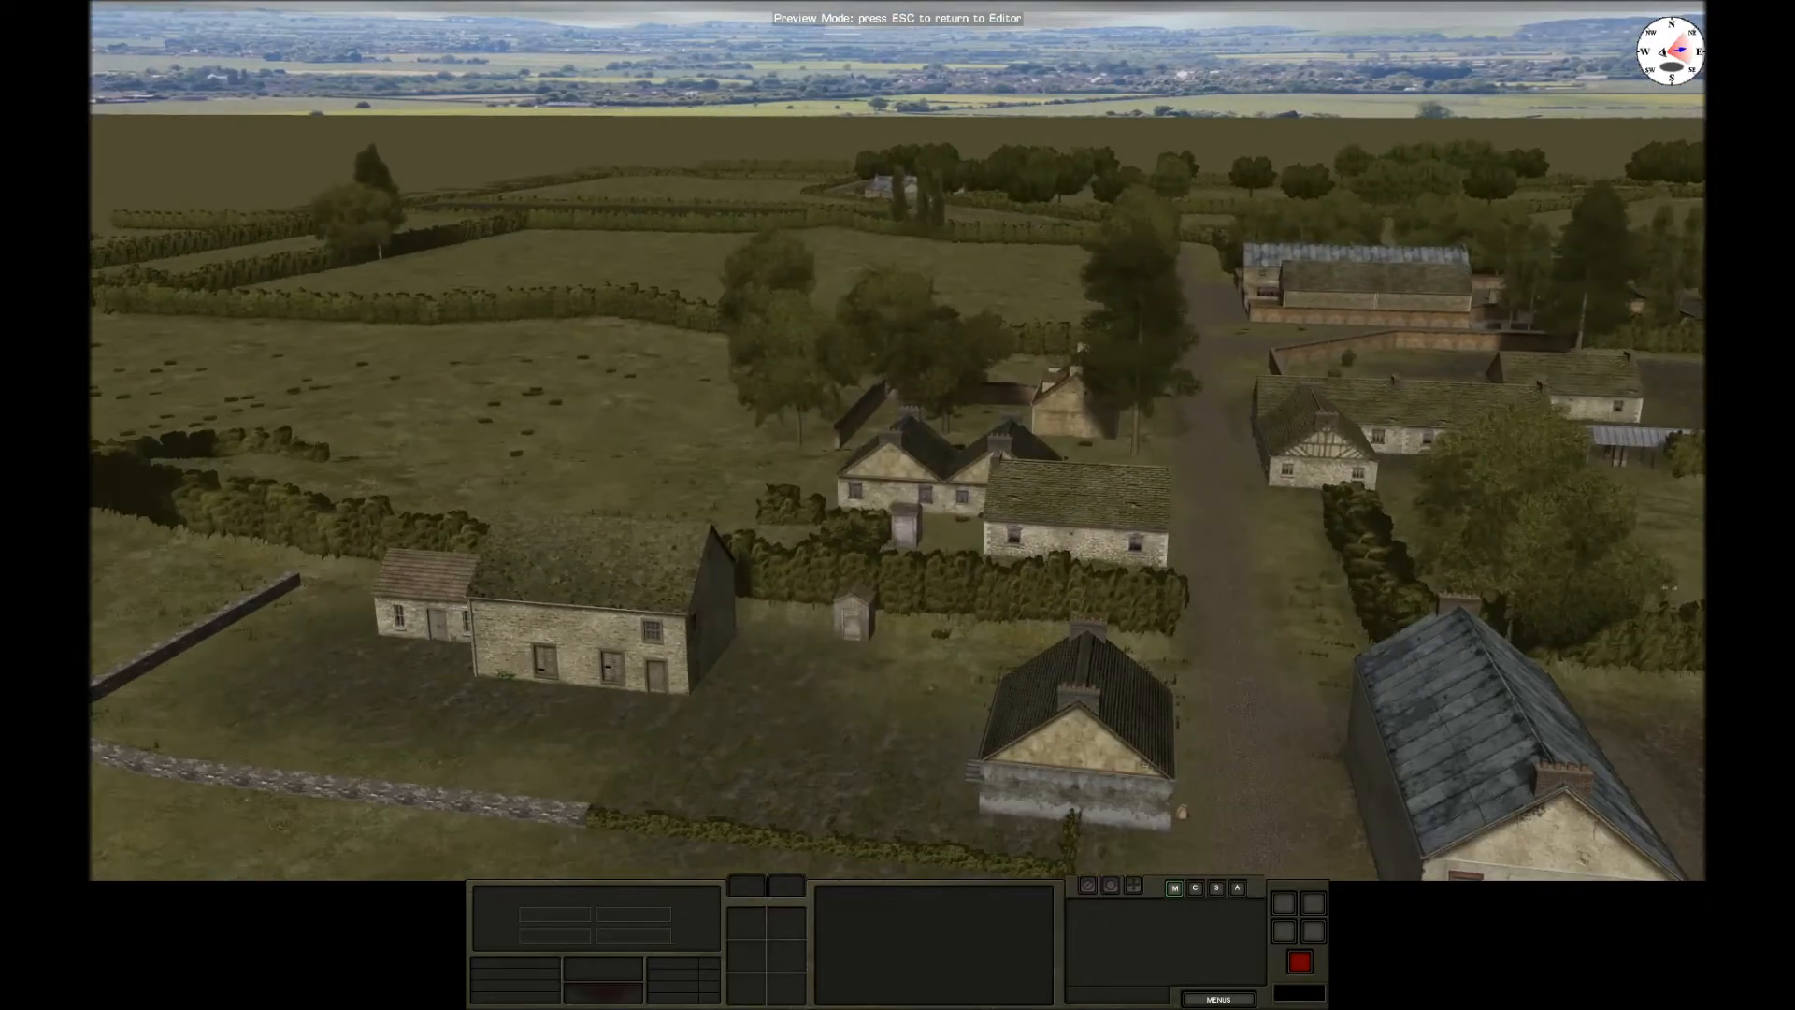
scroll(1007, 515, down, 2)
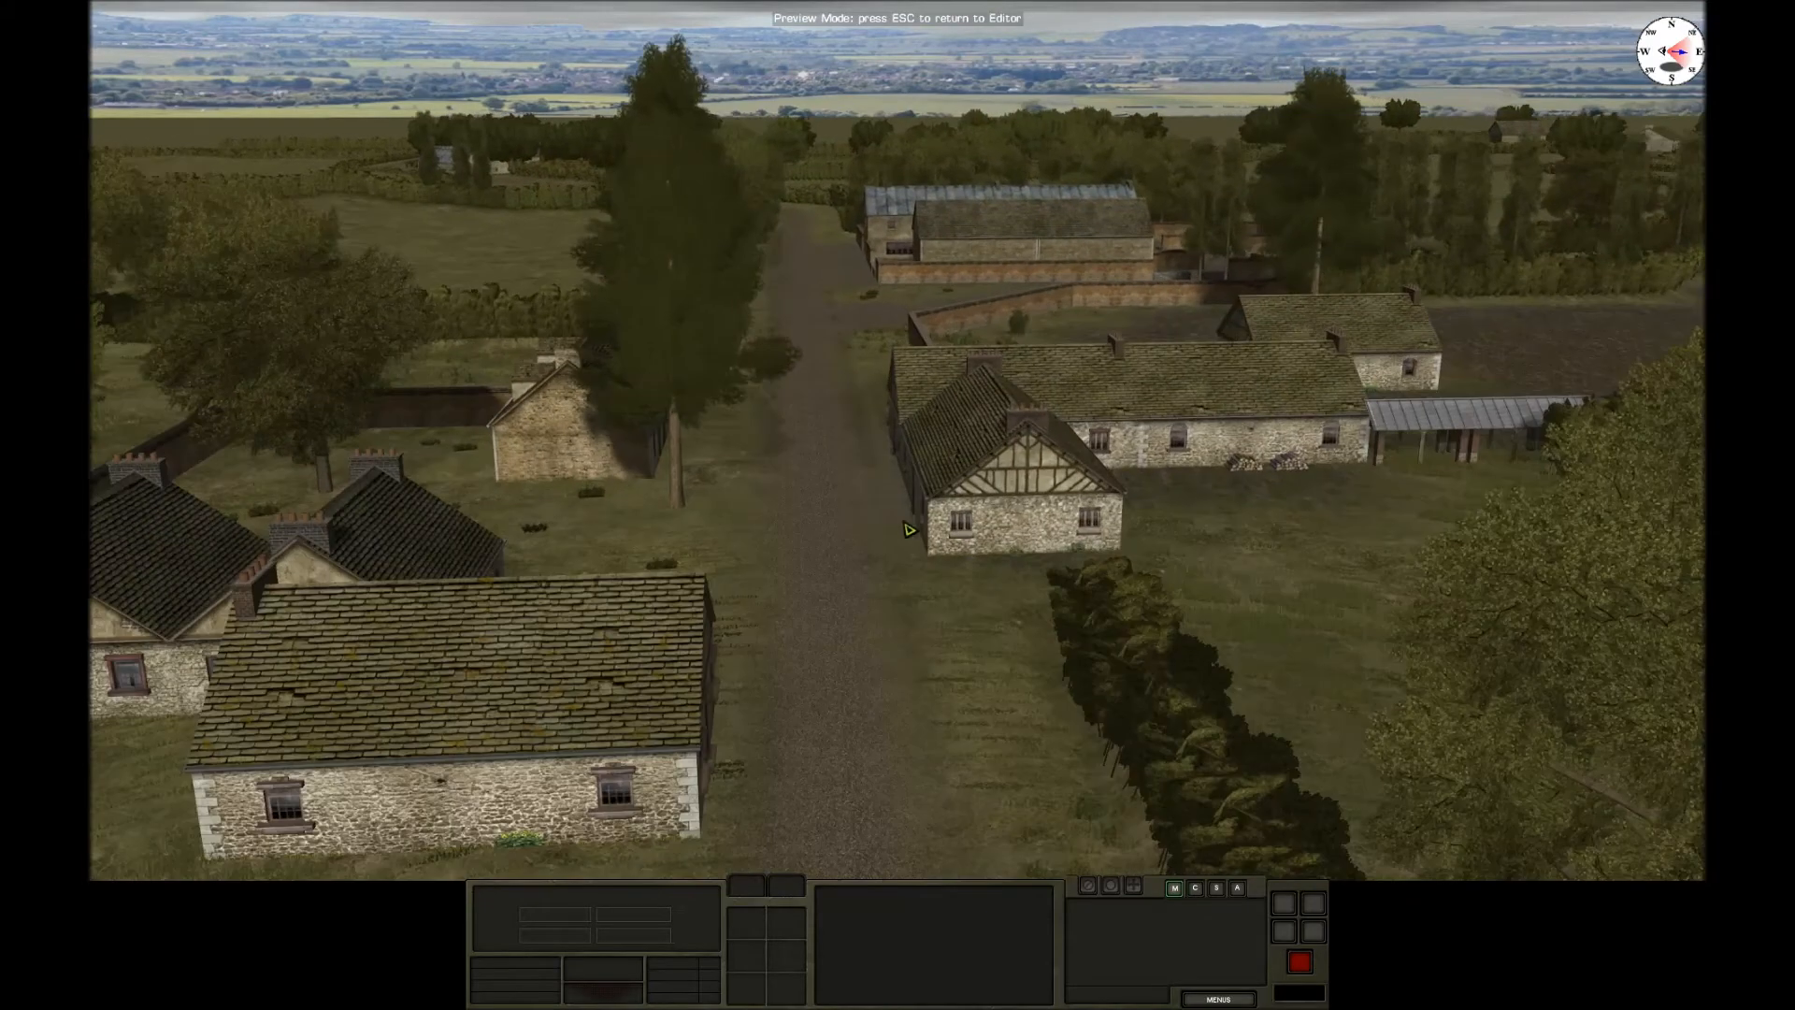
mouse_move(795, 7)
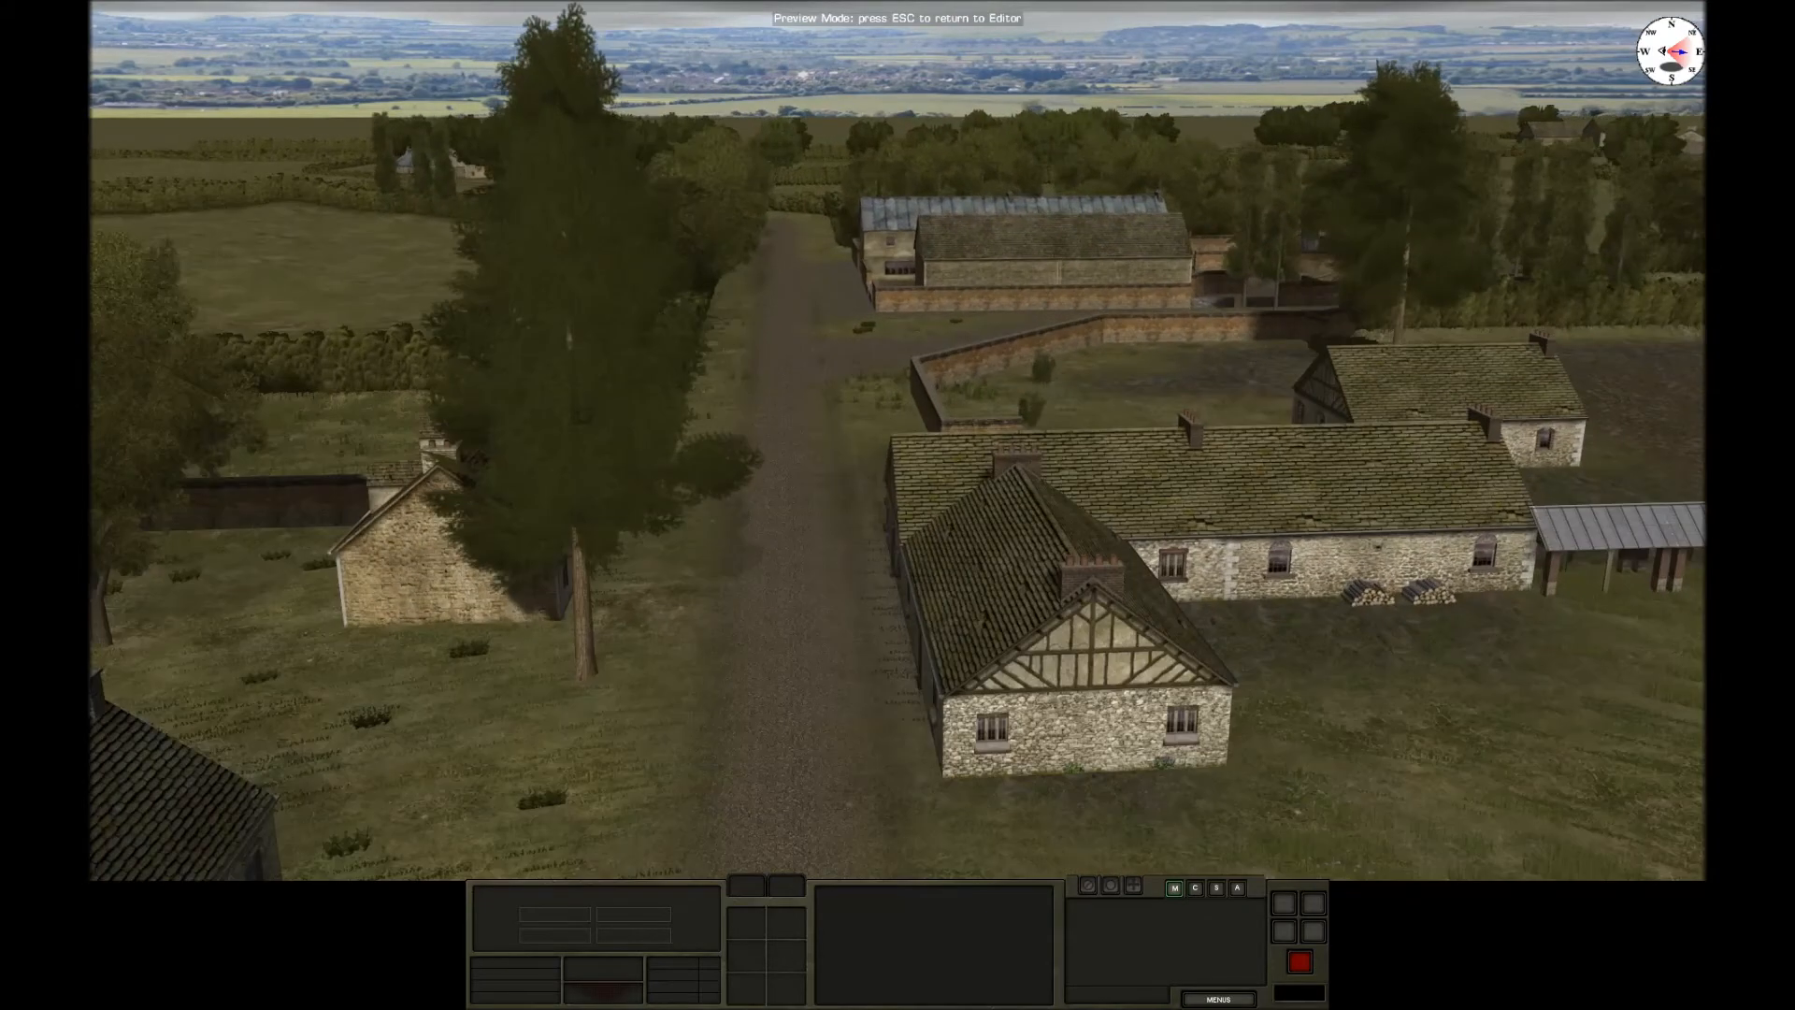
Look at the yards and gardens behind the houses and across to the haystack field beyond them.
mouse_move(1703, 505)
mouse_move(1702, 467)
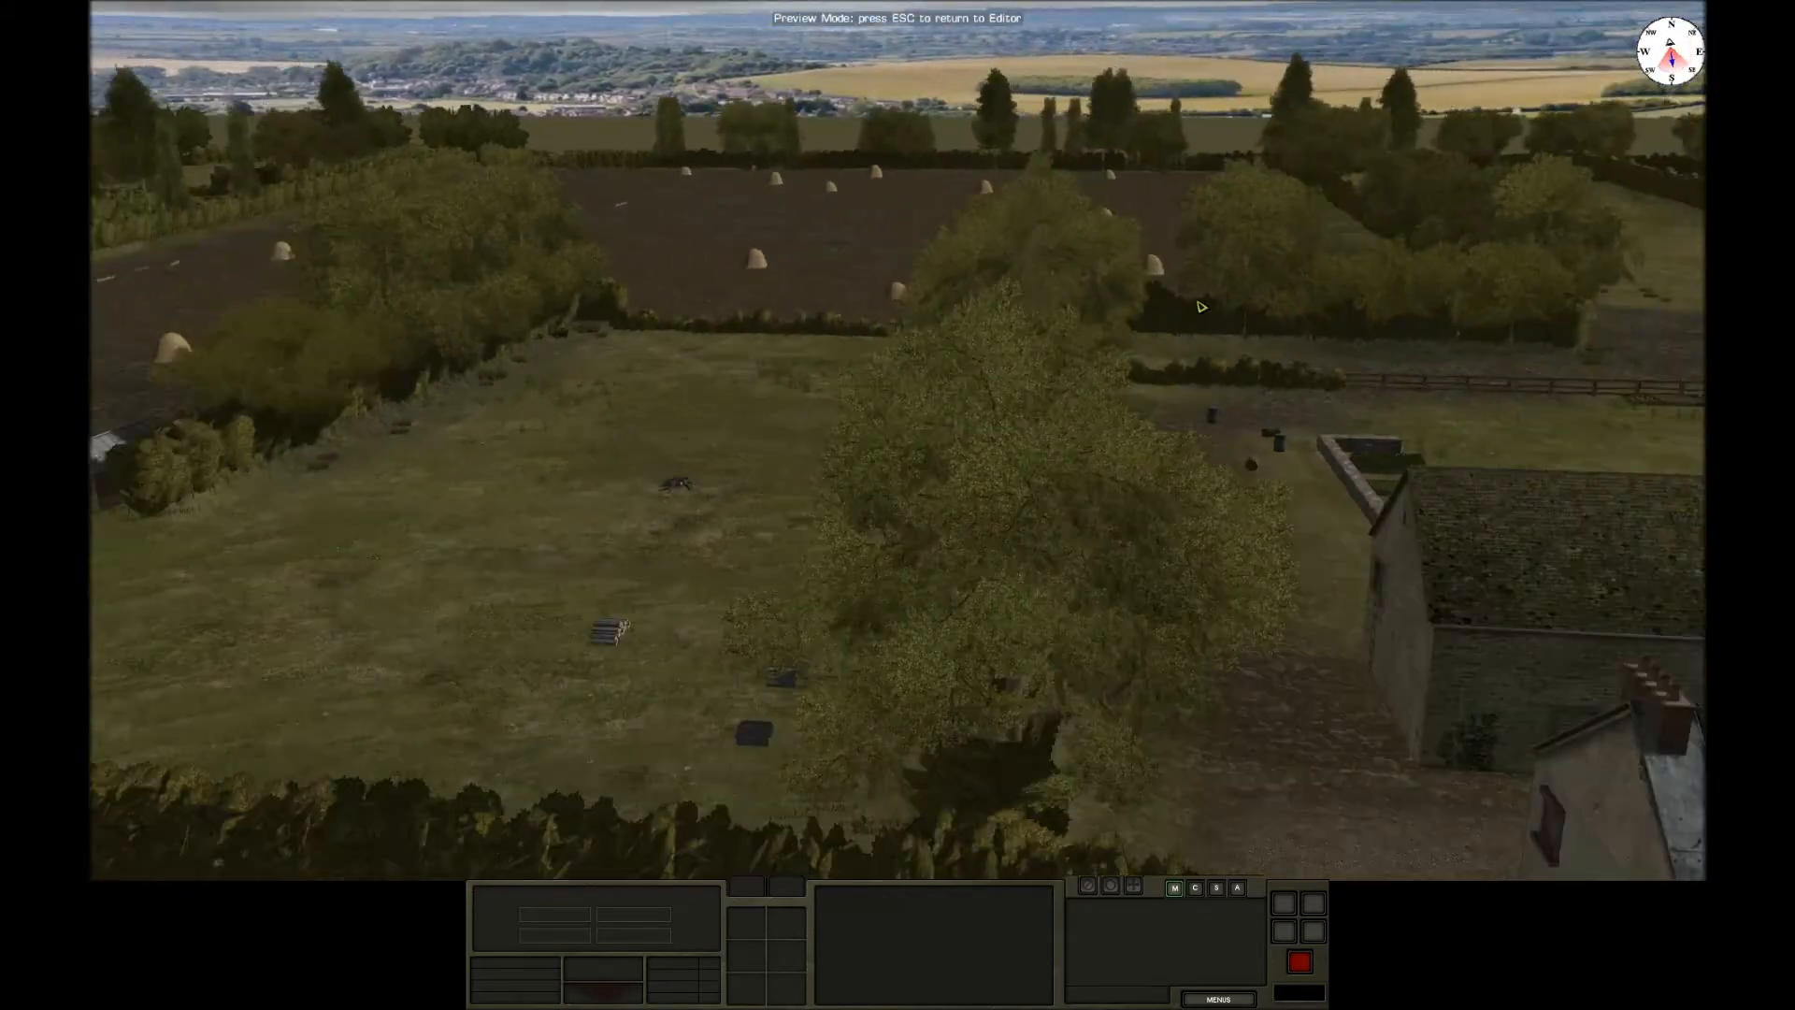
drag(1366, 561, 898, 534)
drag(1605, 564, 1282, 534)
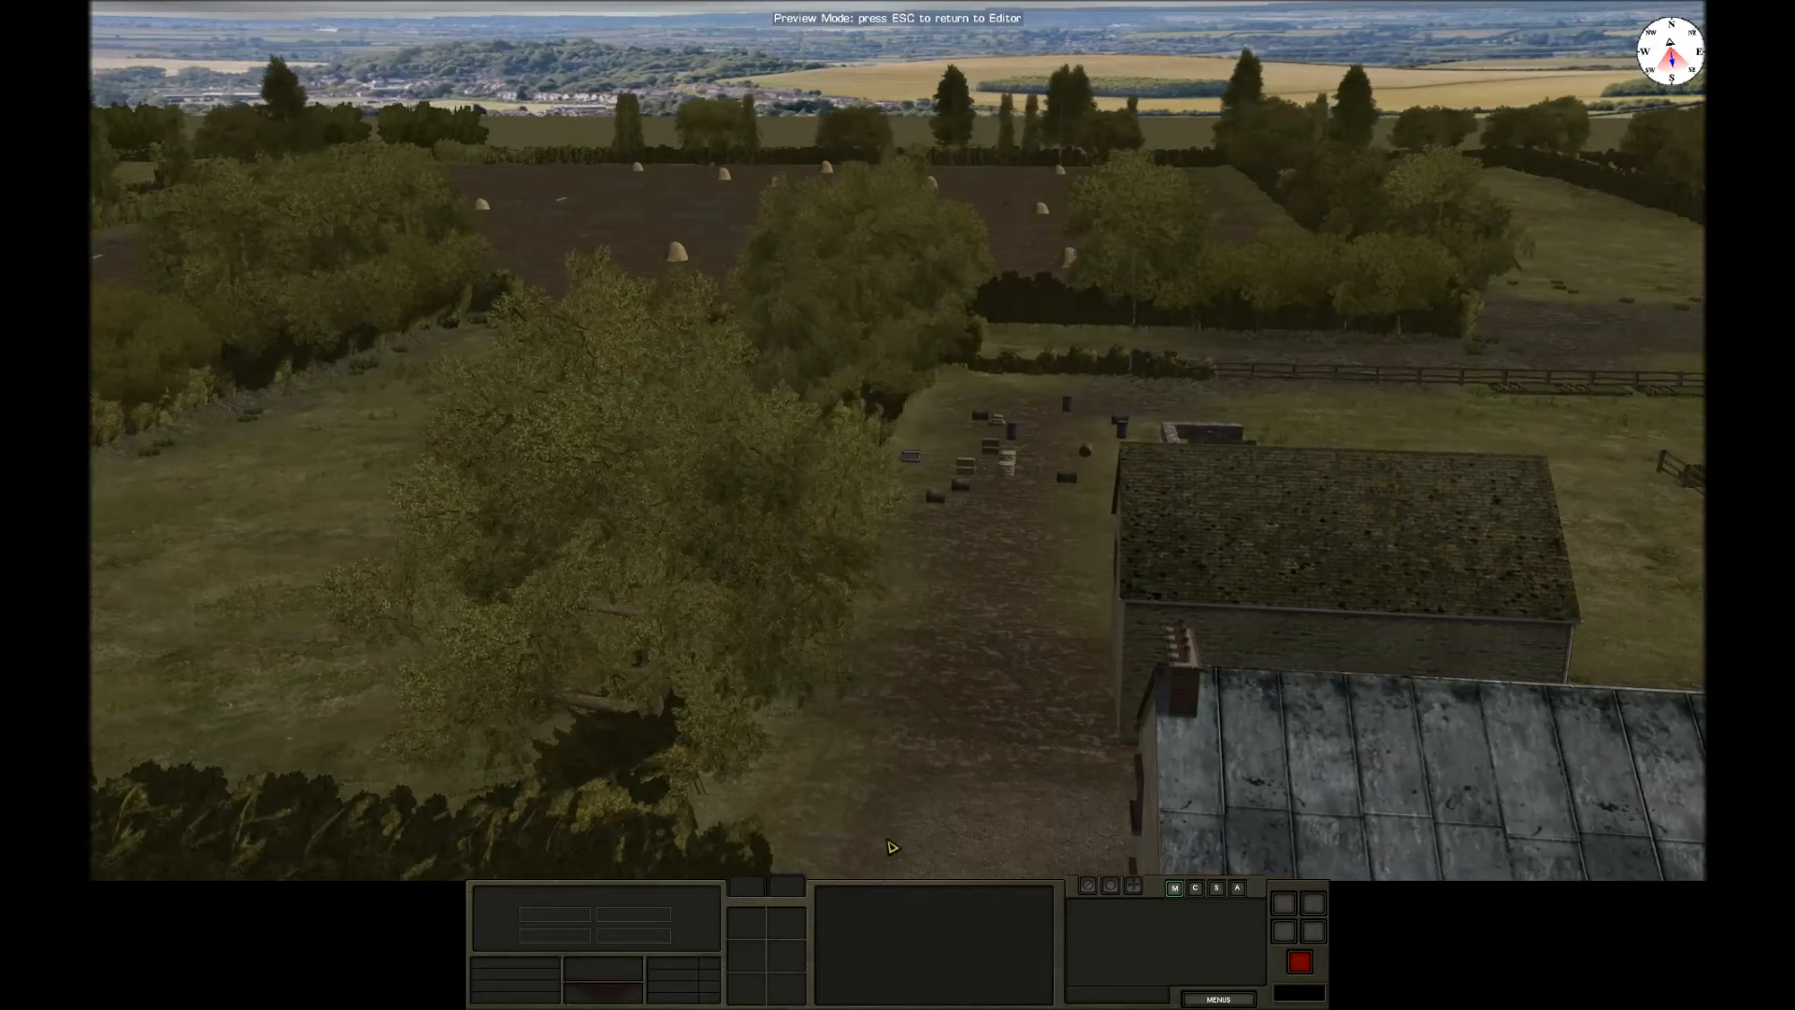
drag(893, 847, 889, 617)
drag(374, 628, 879, 640)
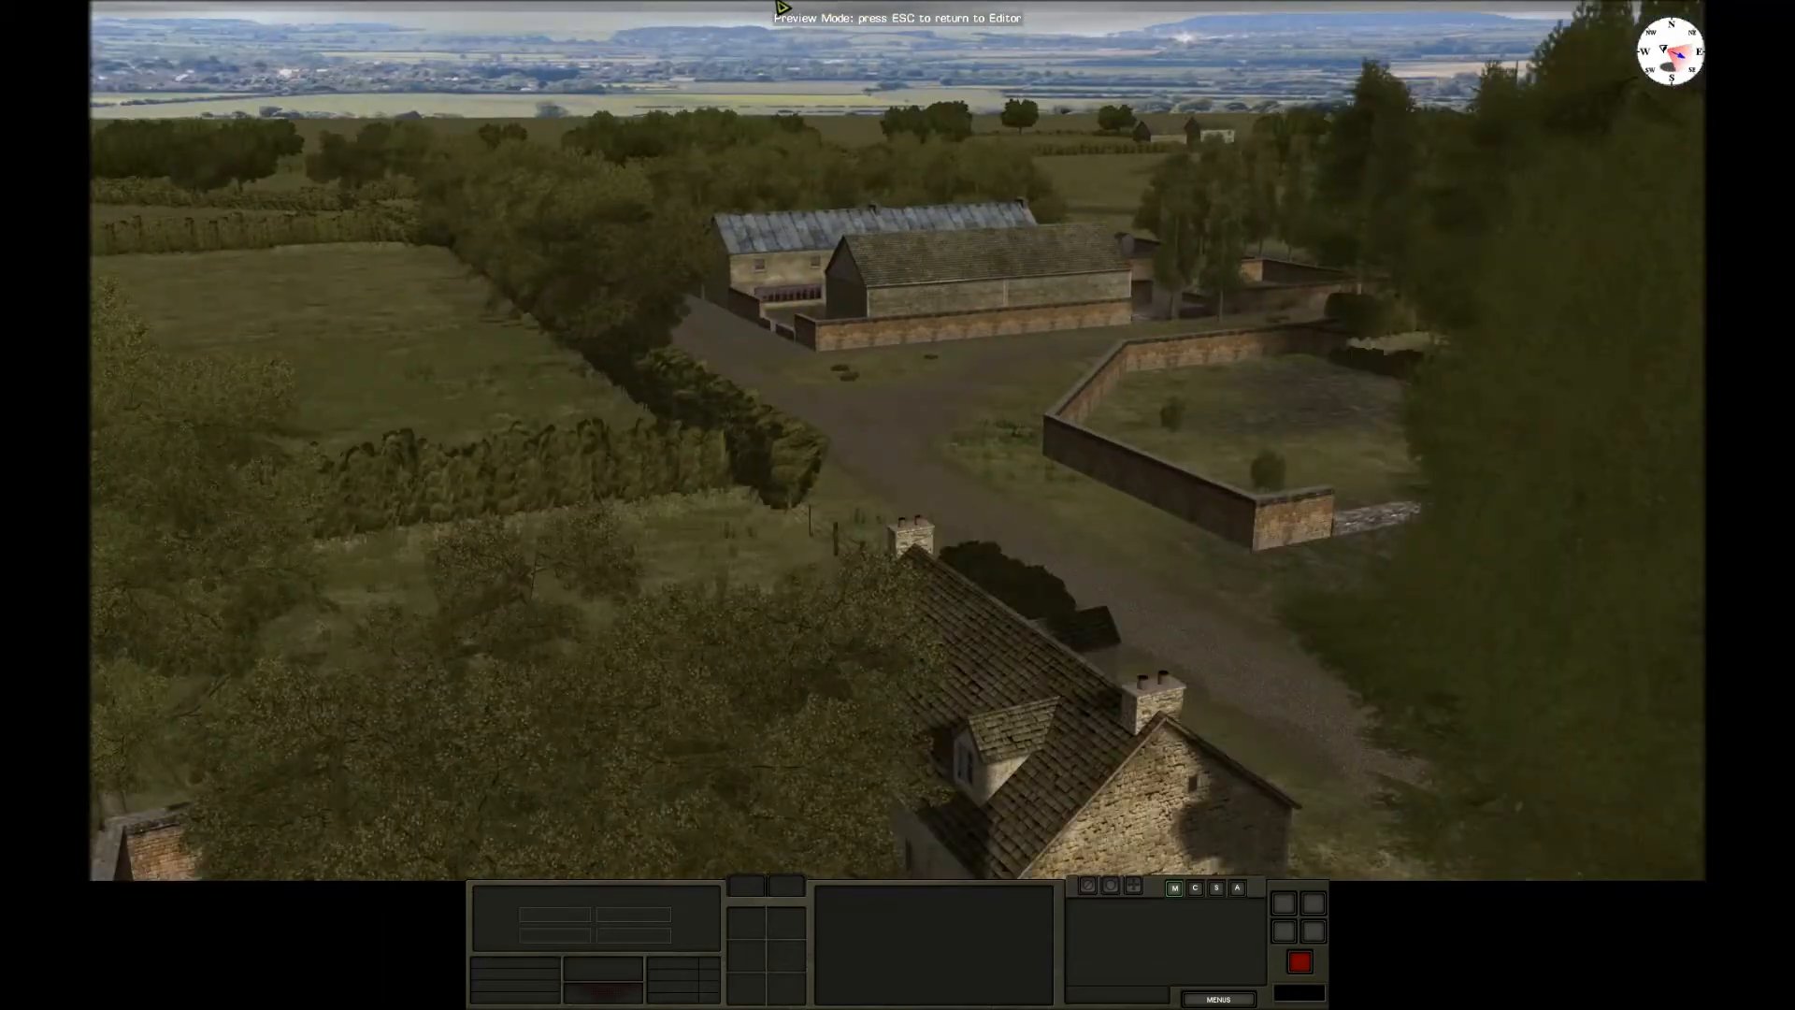
Fly up to the walled farm and examine the metal-roofed house, the barn and the gap in the yard wall.
drag(781, 10, 674, 265)
mouse_move(783, 5)
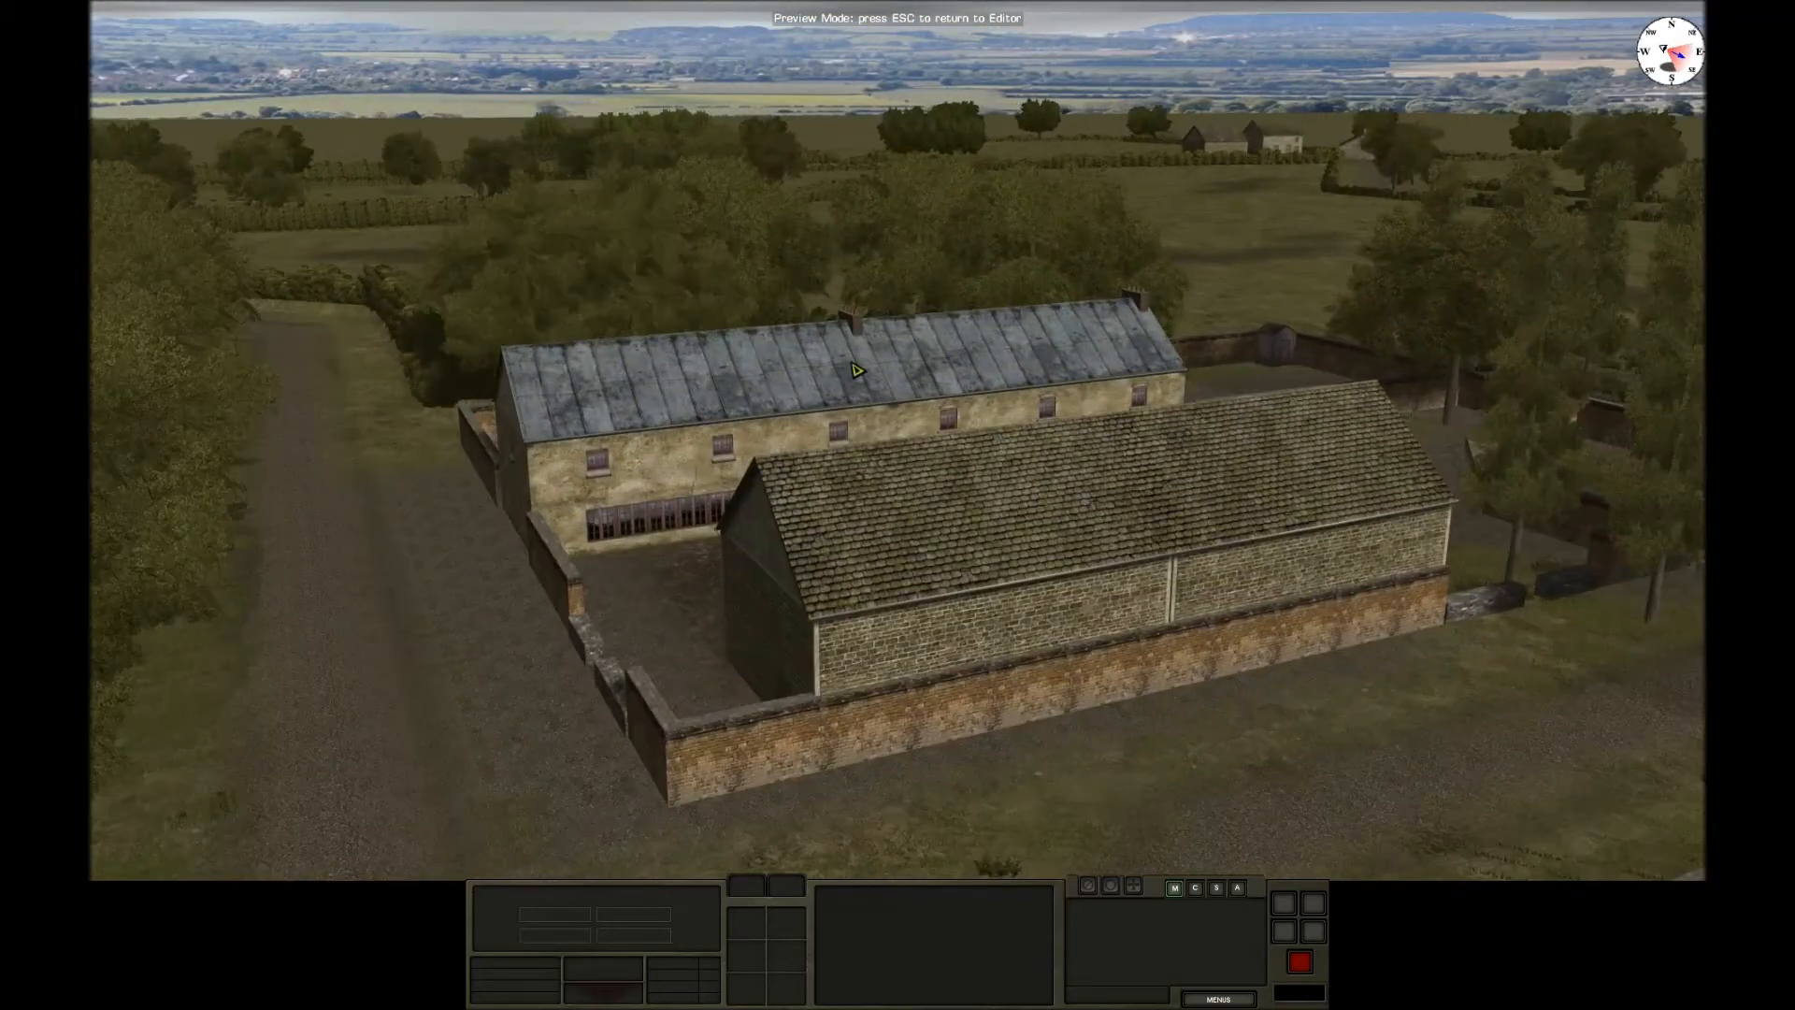
key(f)
key(a)
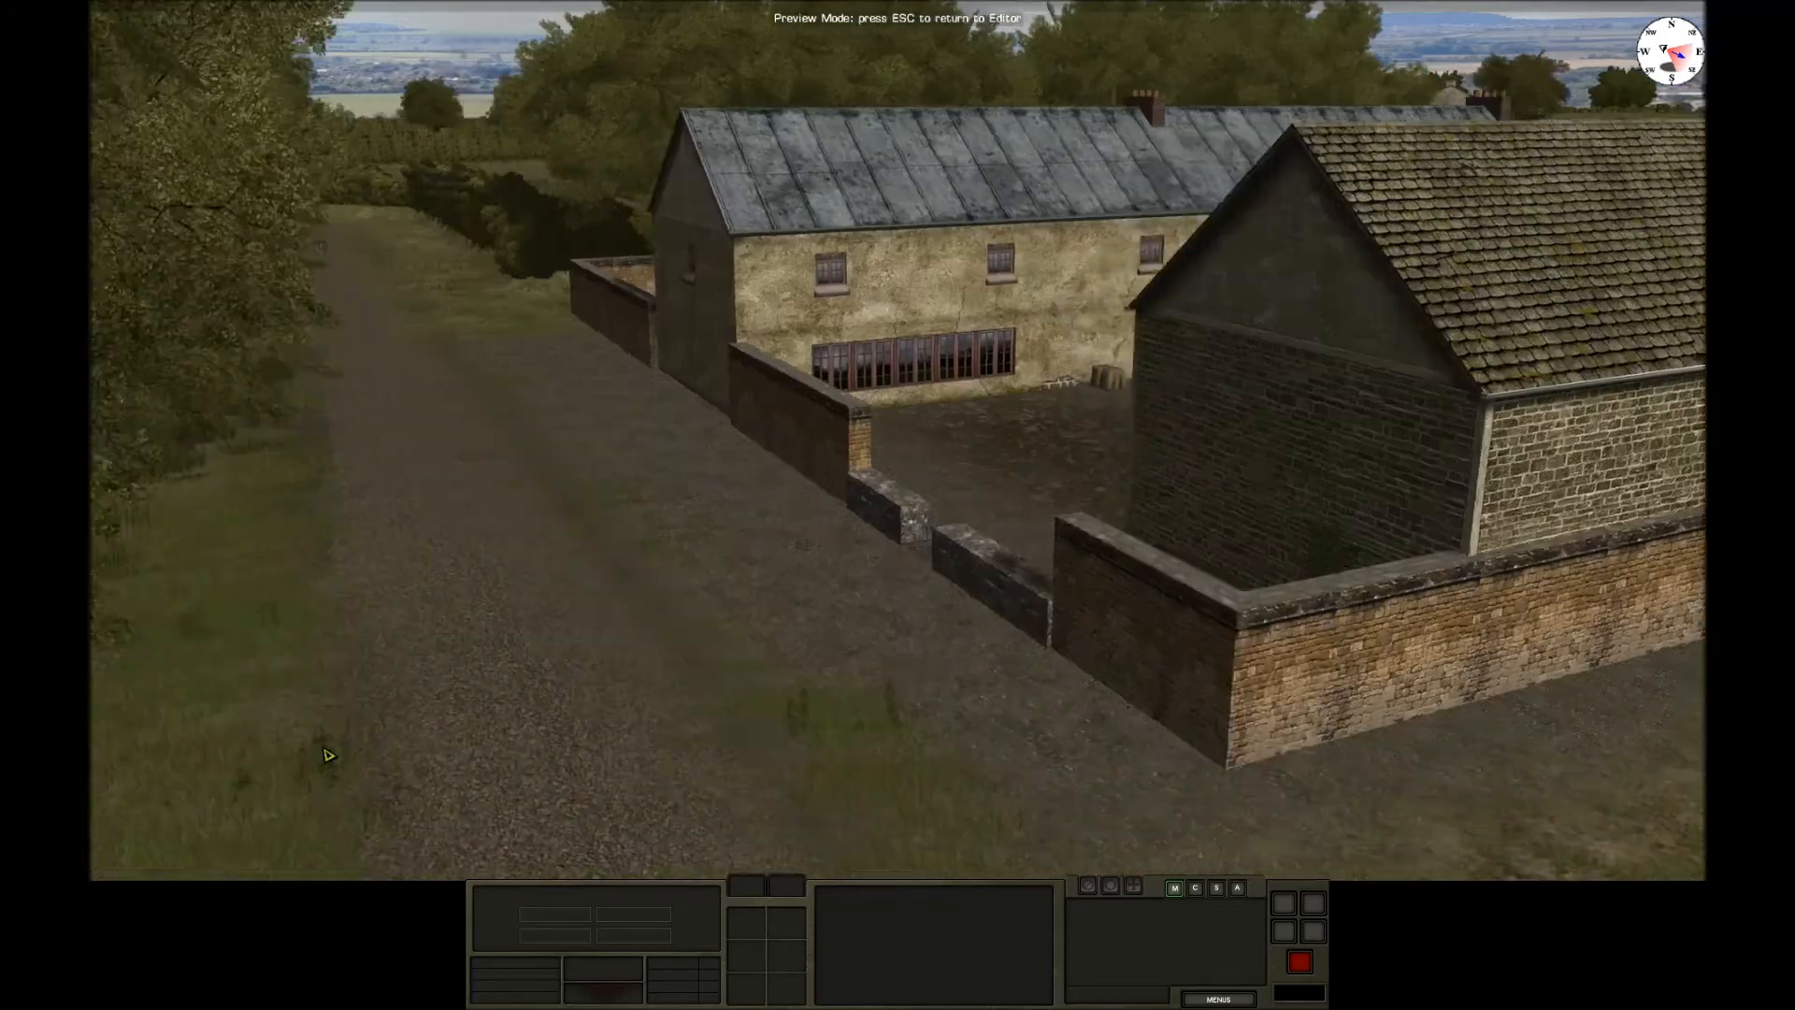
key(w)
key(e)
key(w)
key(a)
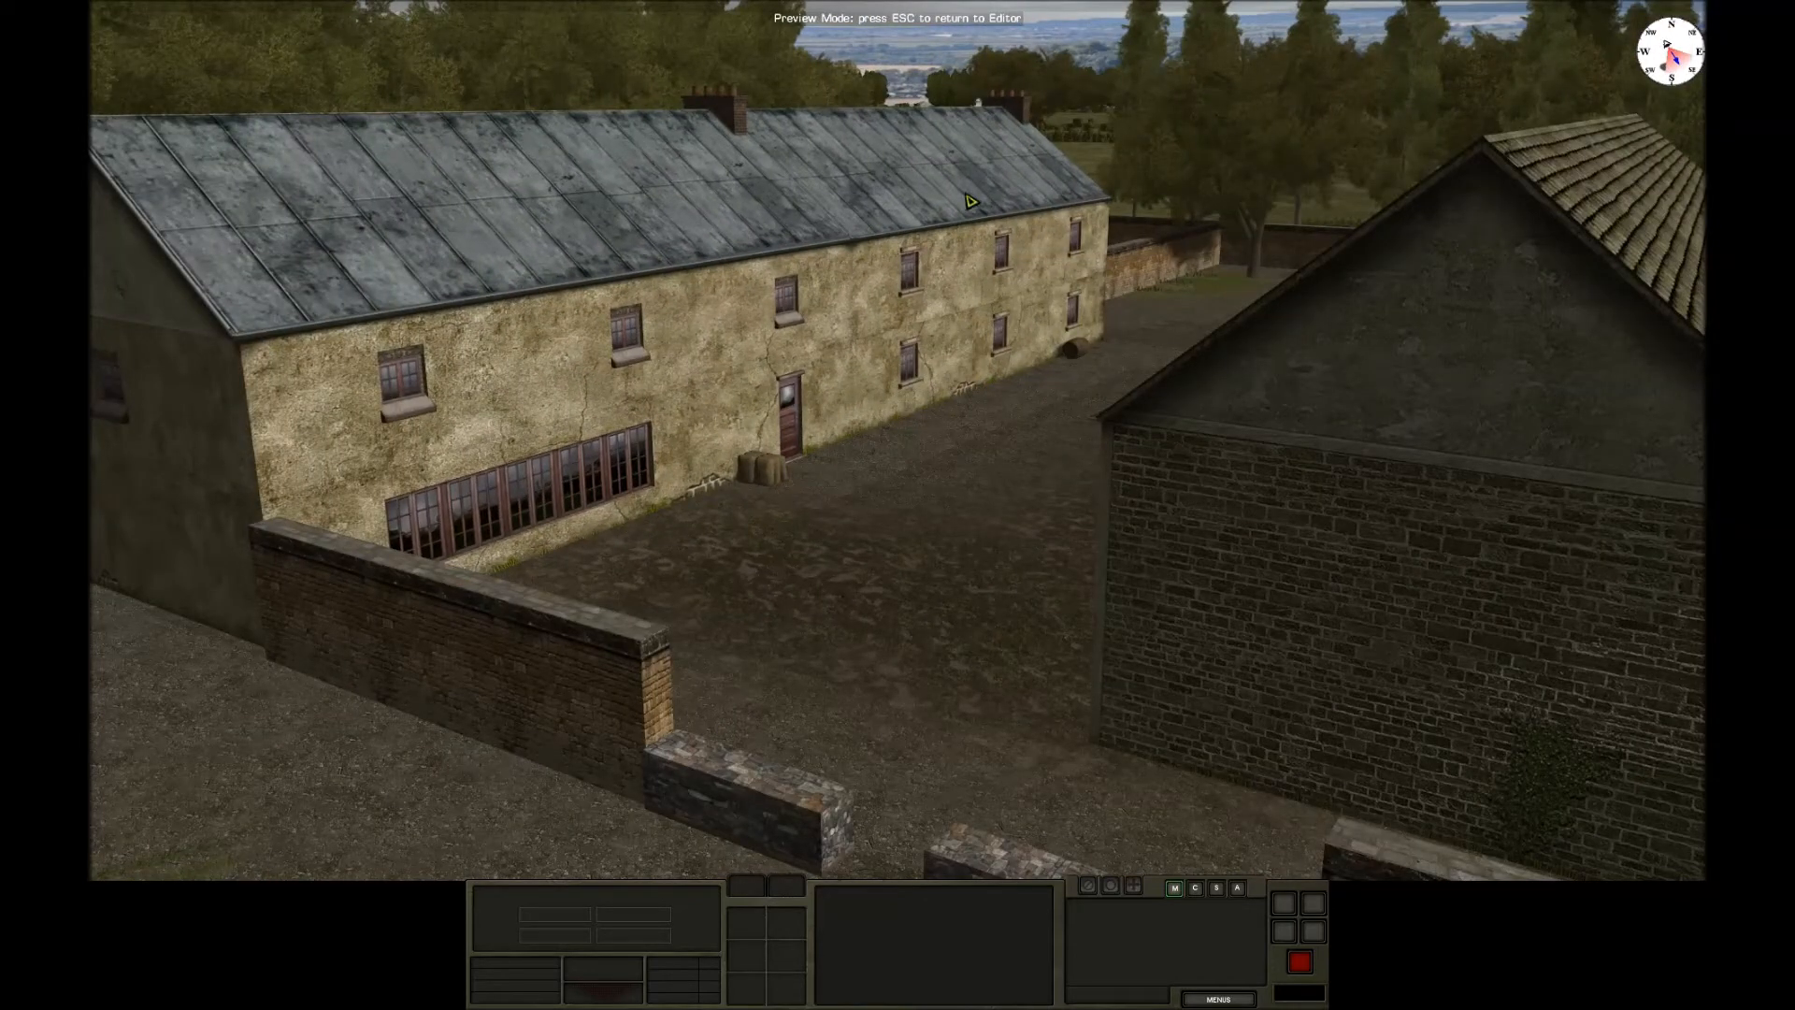
key(a)
key(e)
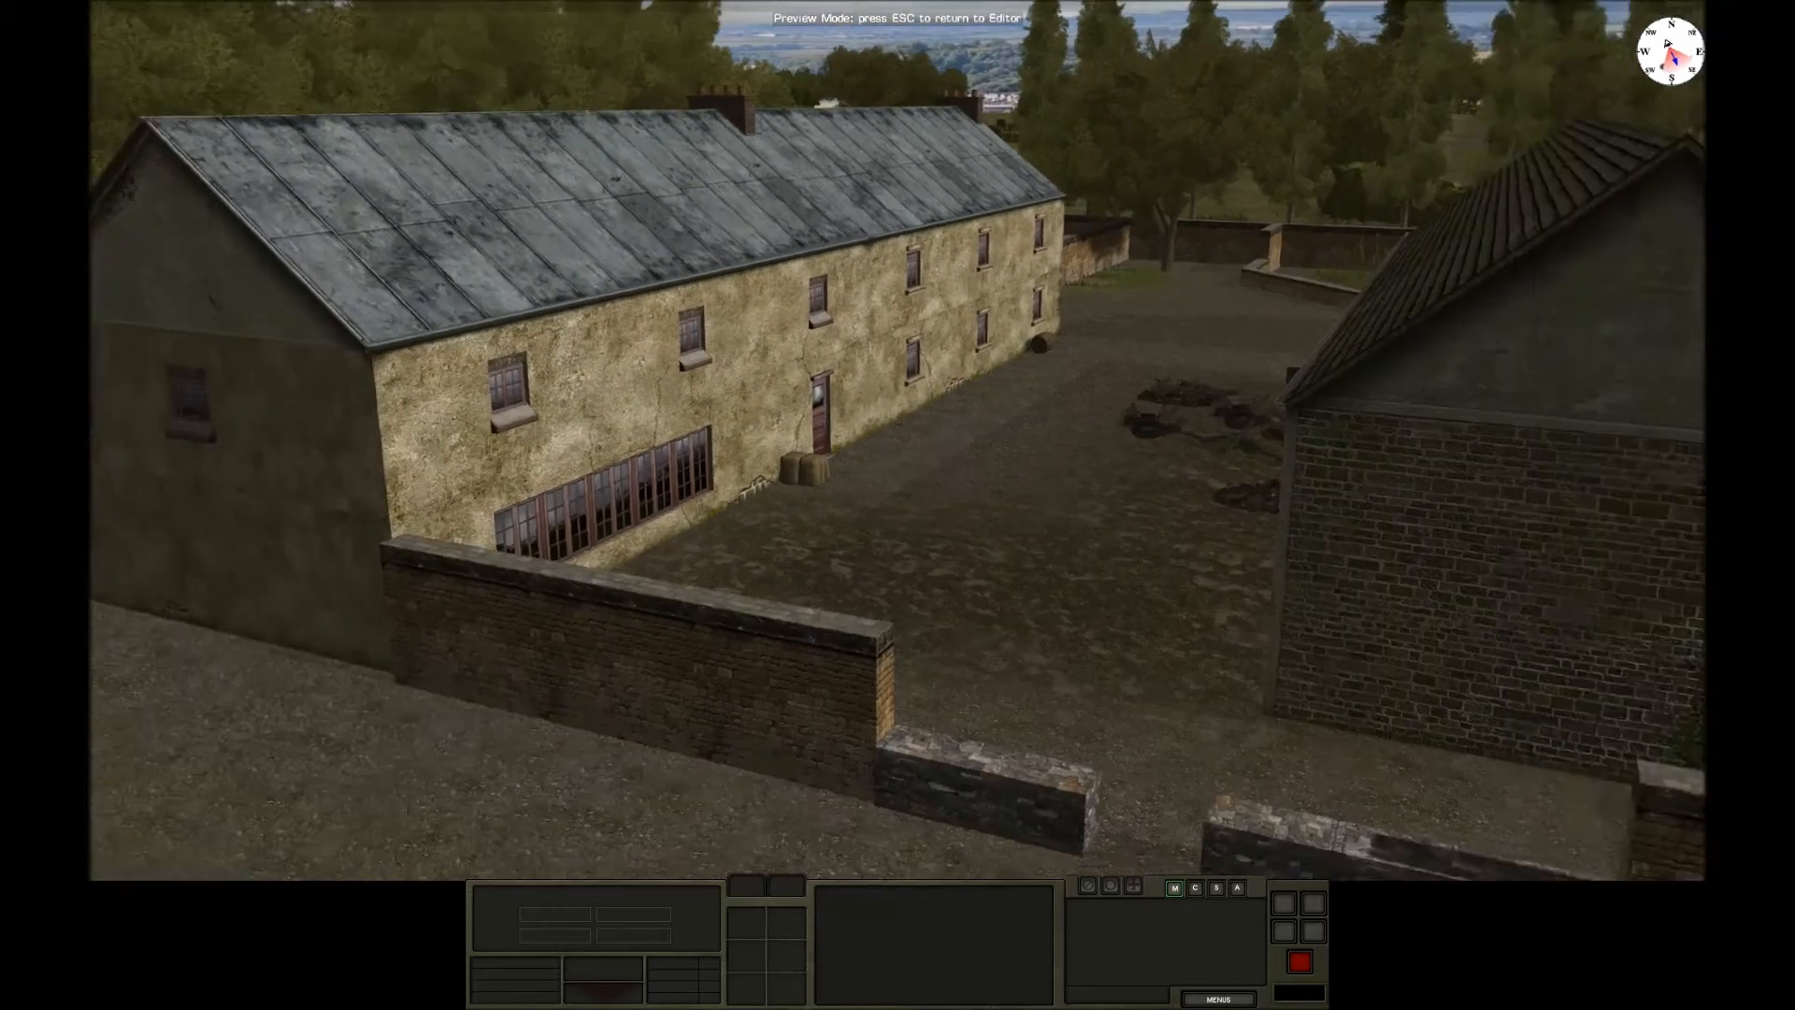
key(d)
key(q)
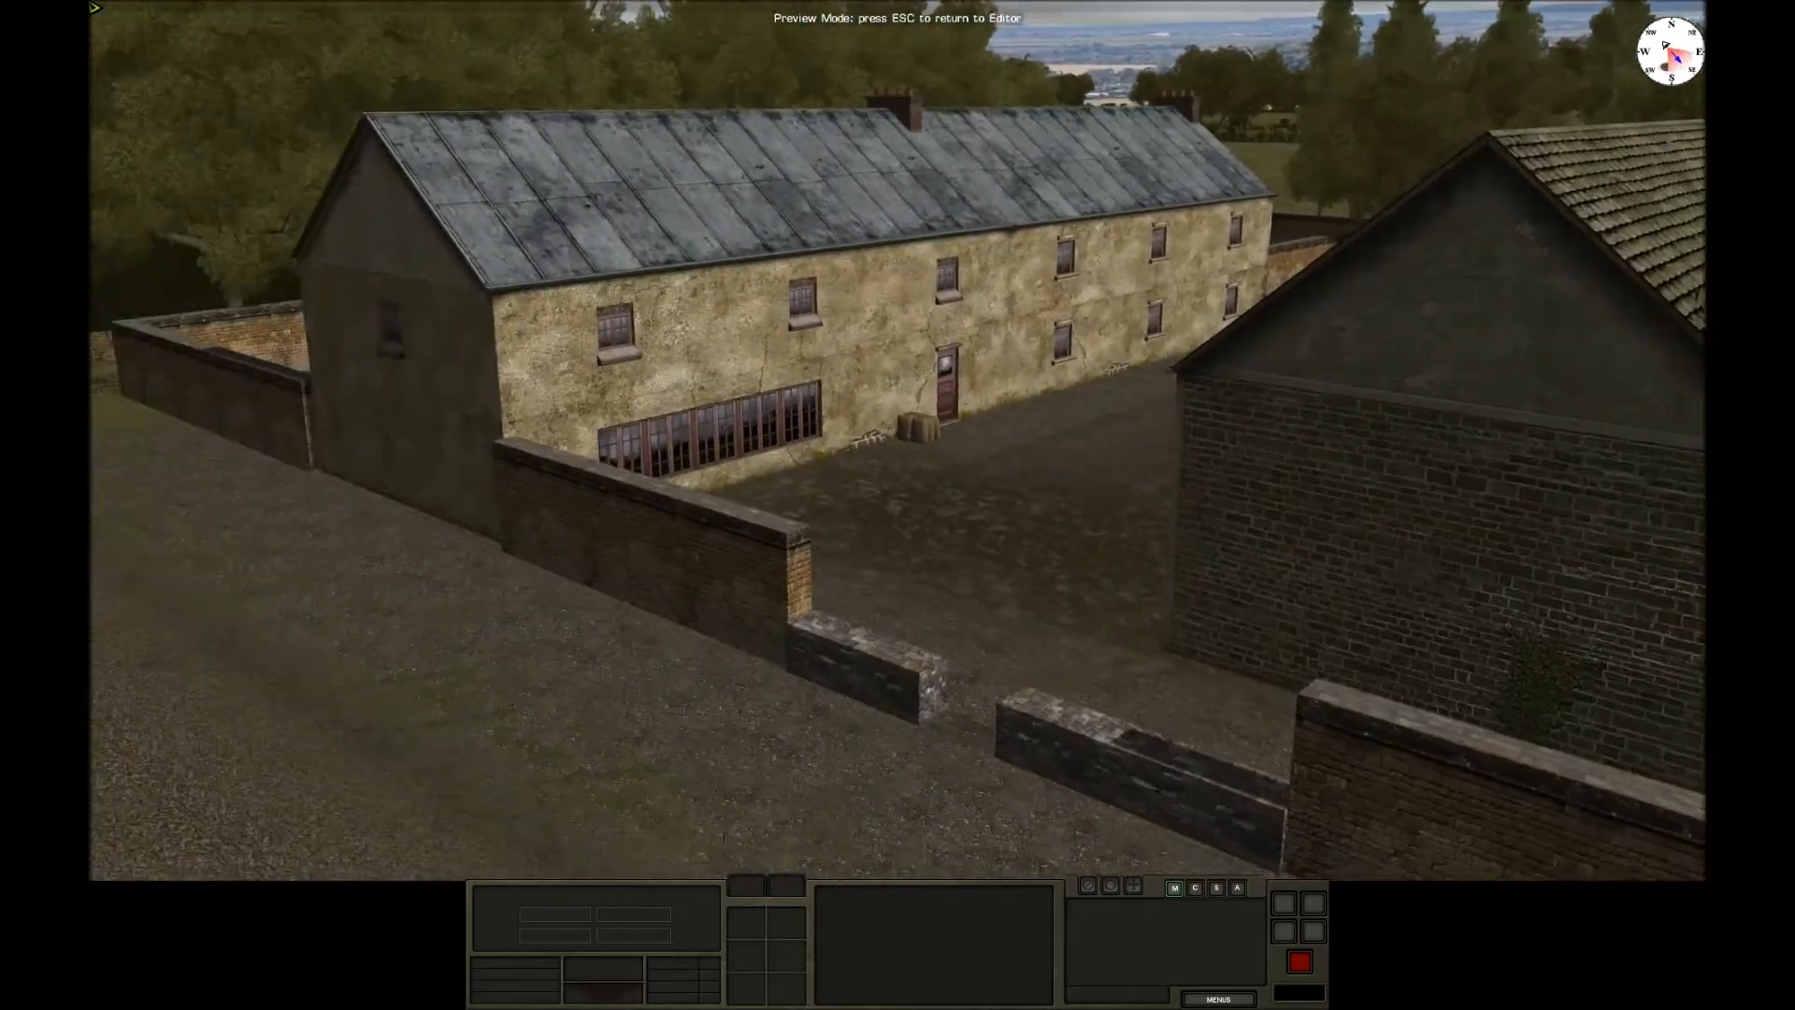
Look over the gravel road junction outside the farm and the brick-walled enclosure across from the barn.
key(d)
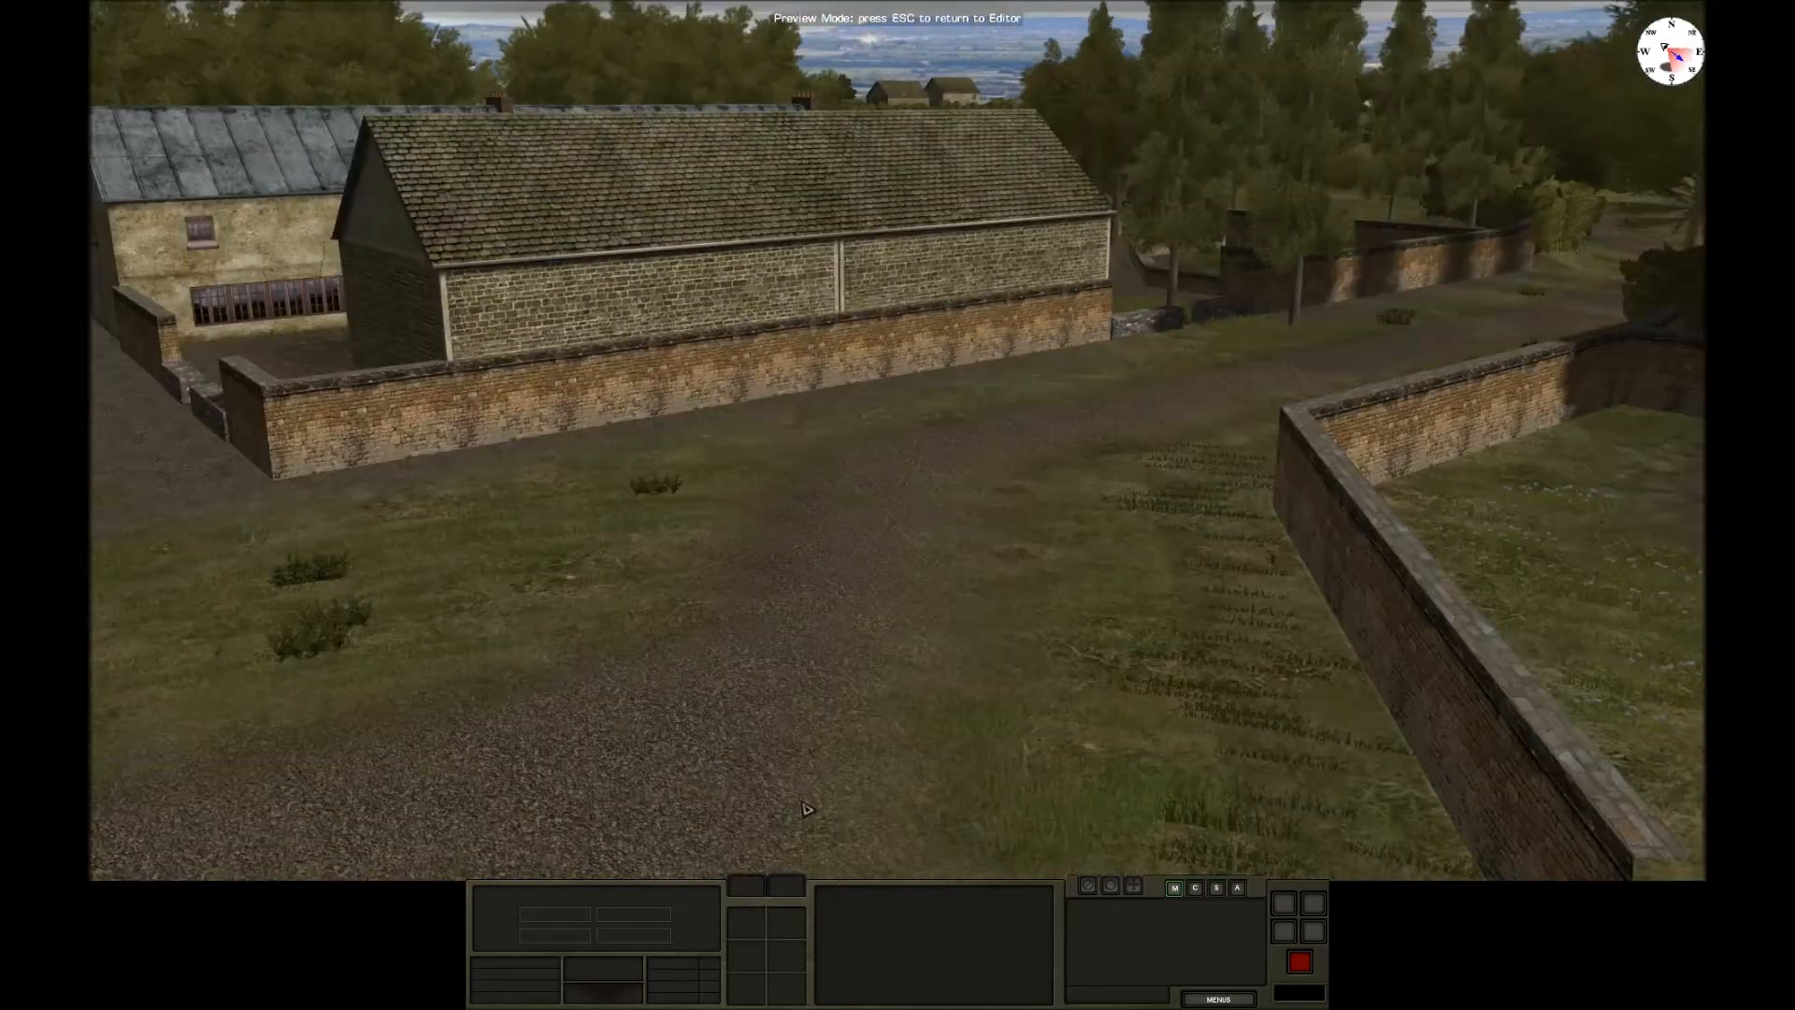
key(a)
key(q)
key(s)
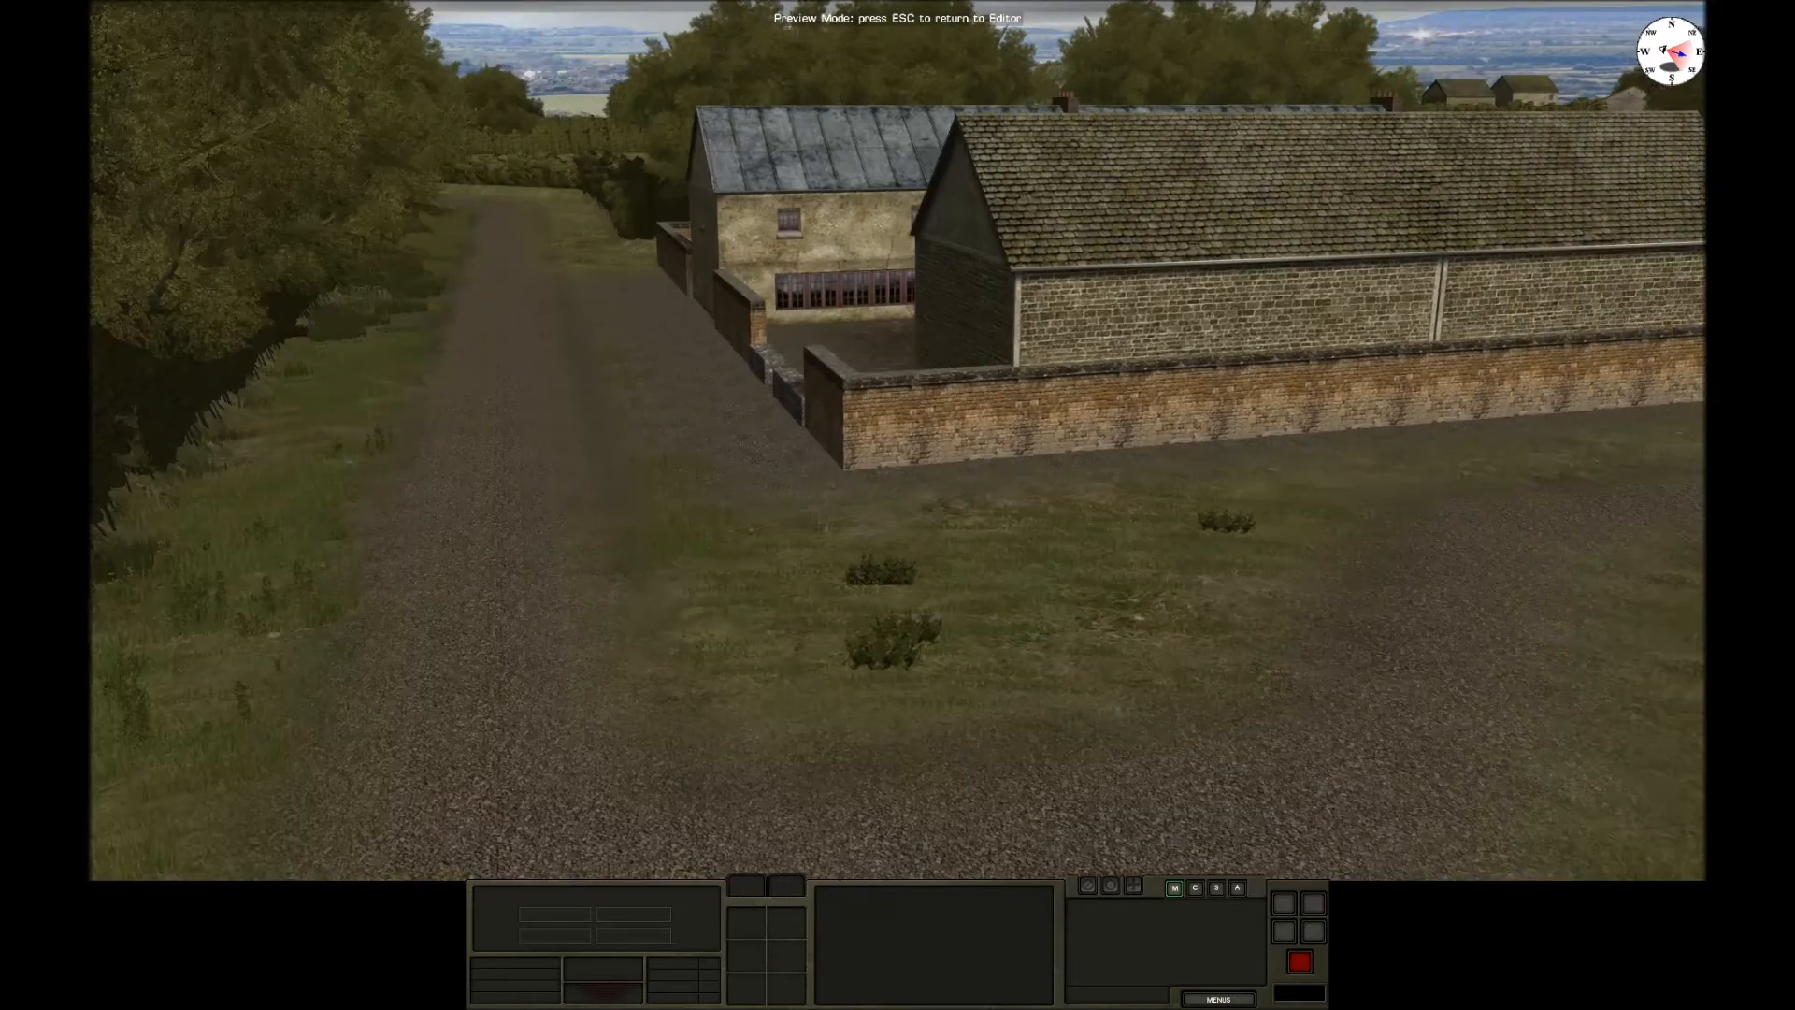
key(d)
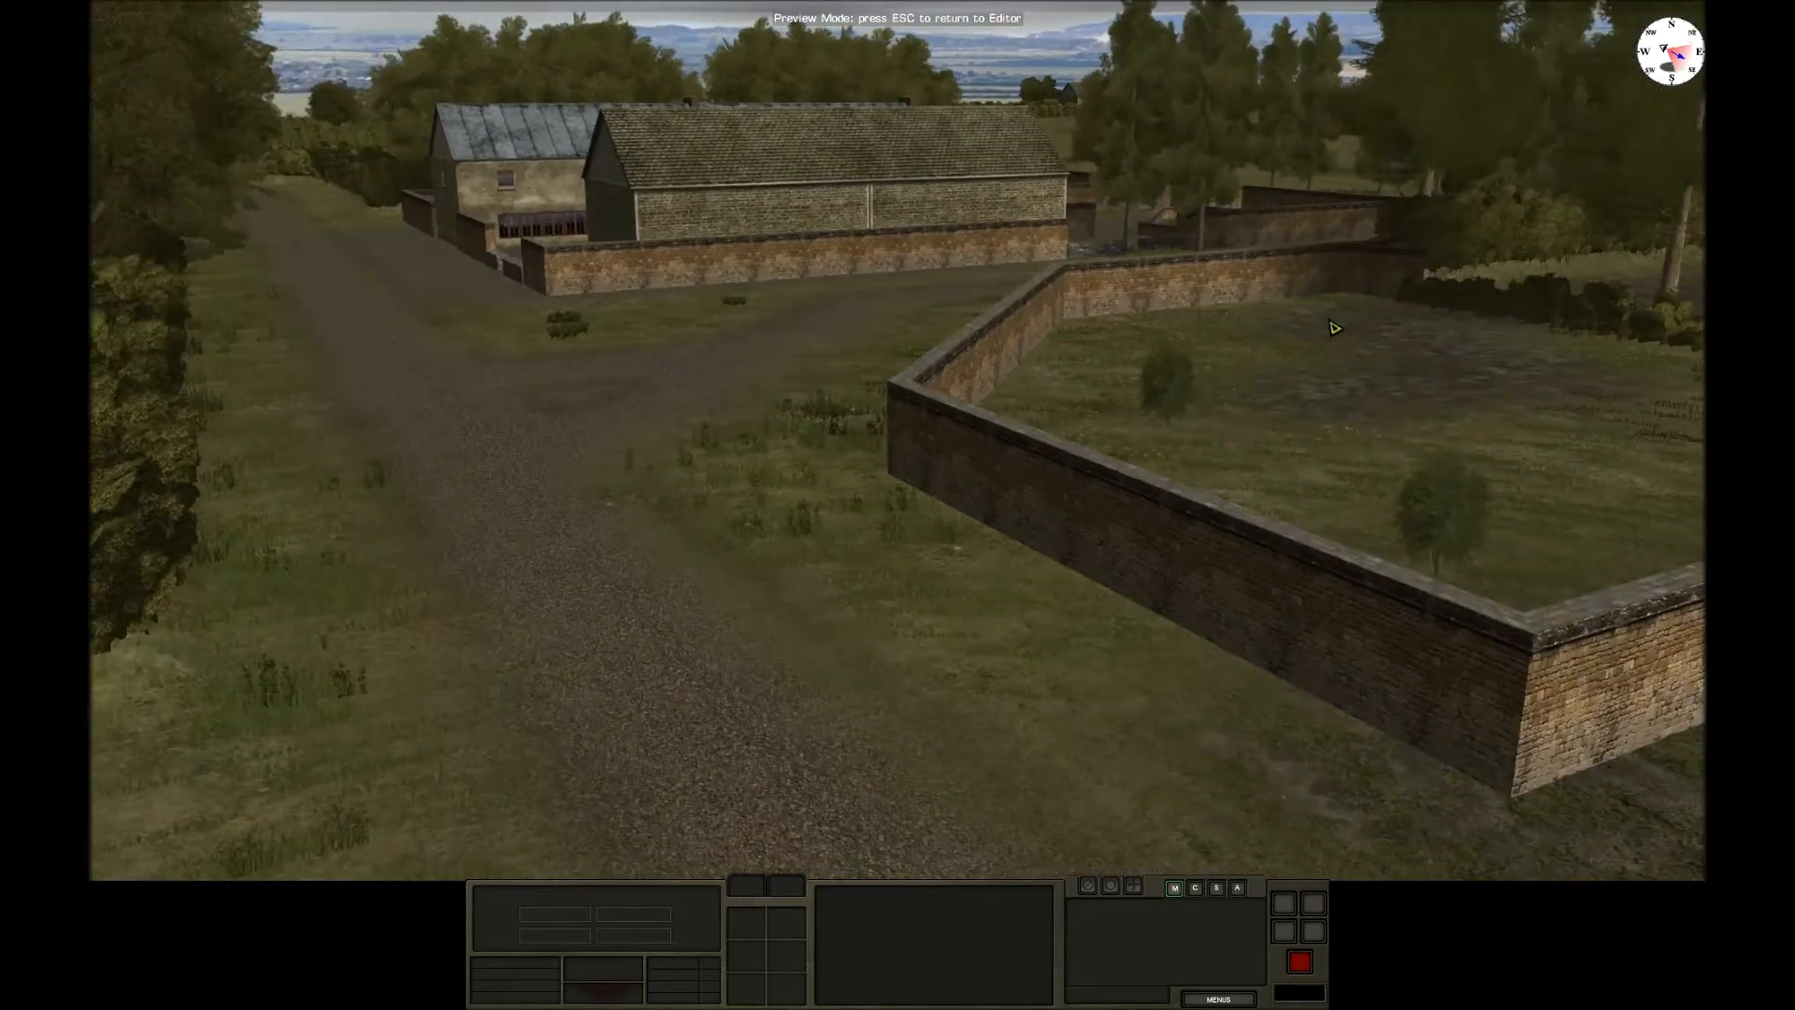
key(a)
key(w)
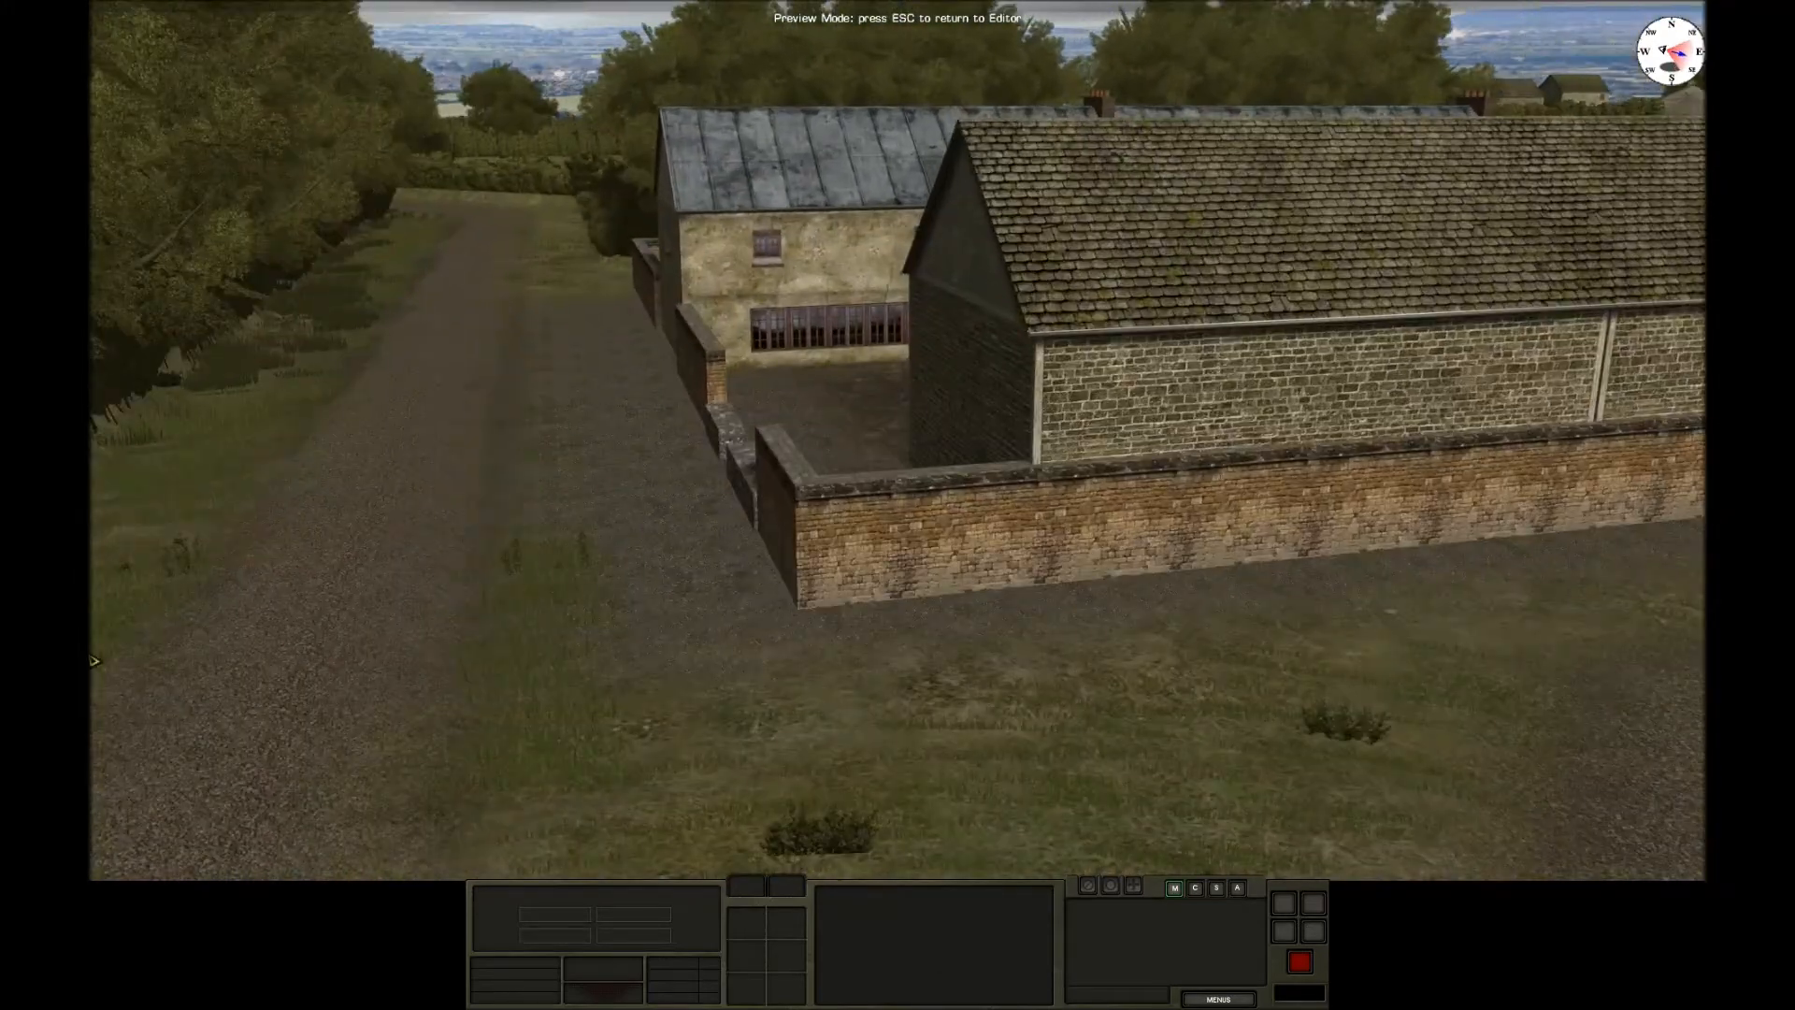
key(s)
key(d)
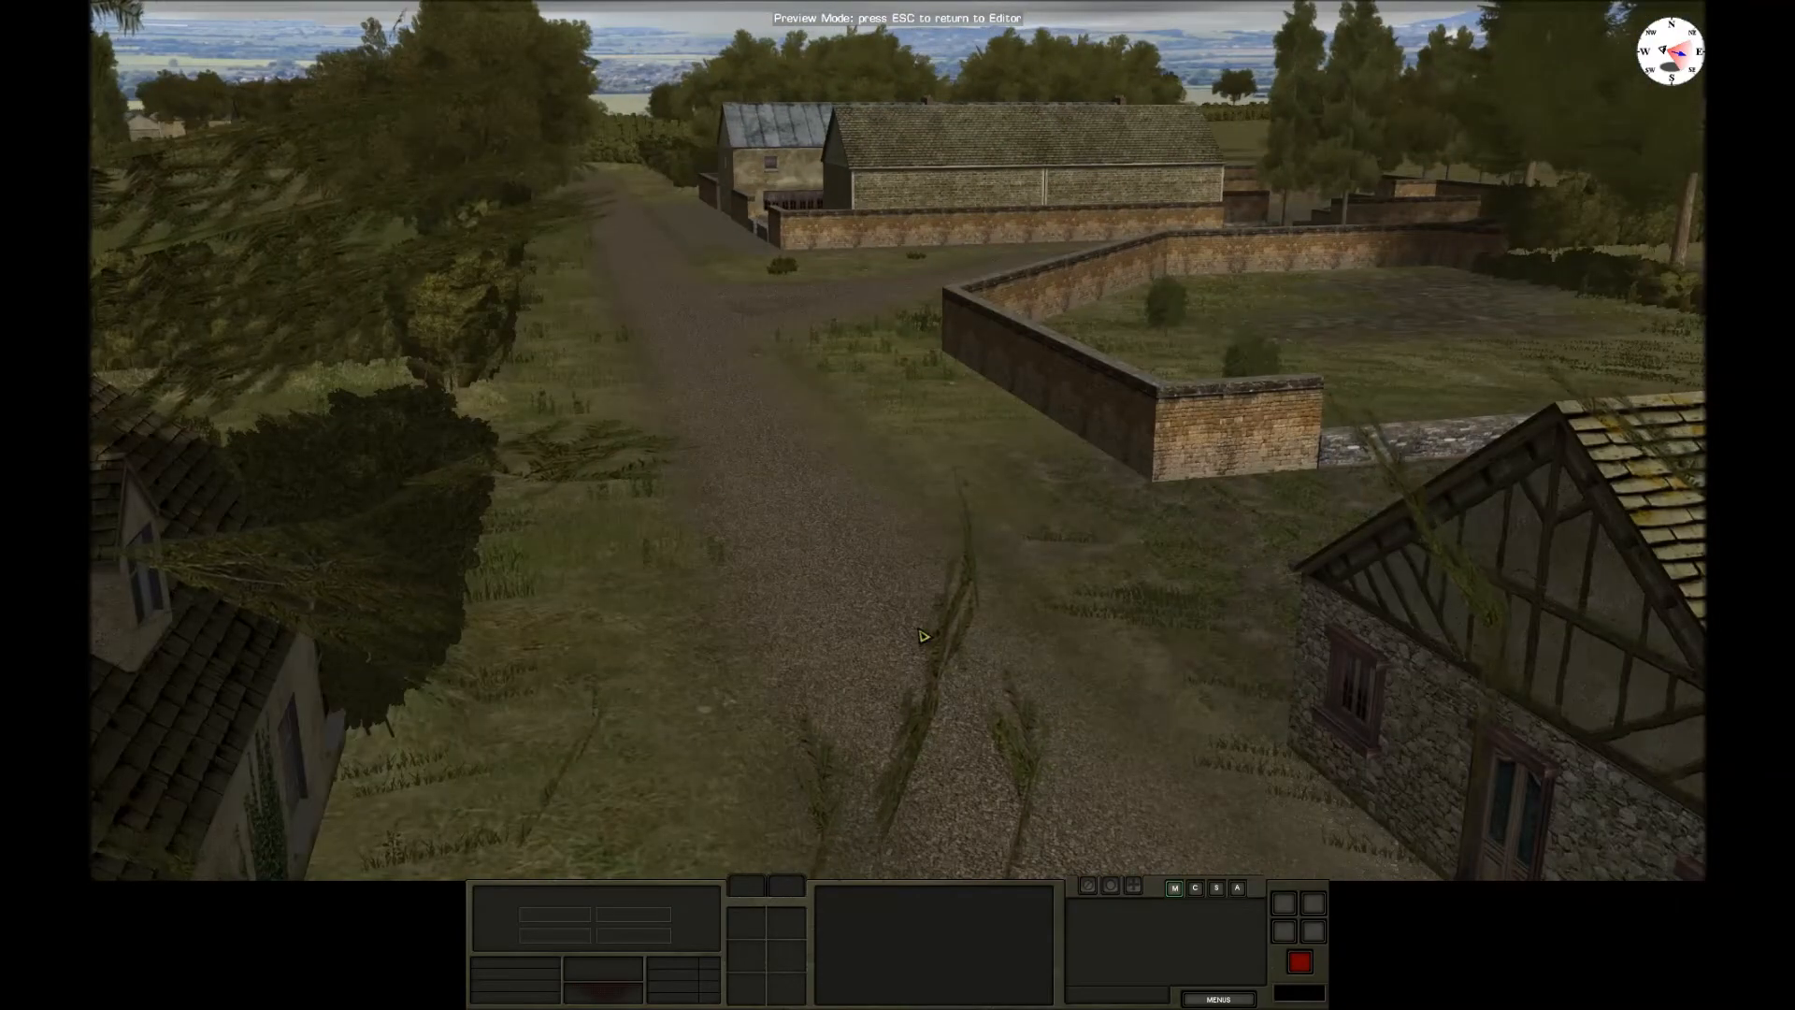
Fly back into the farmyard and view the space between the house and barn through to the rear walls.
key(q)
key(w)
key(w)
right_drag(937, 365, 1665, 357)
key(a)
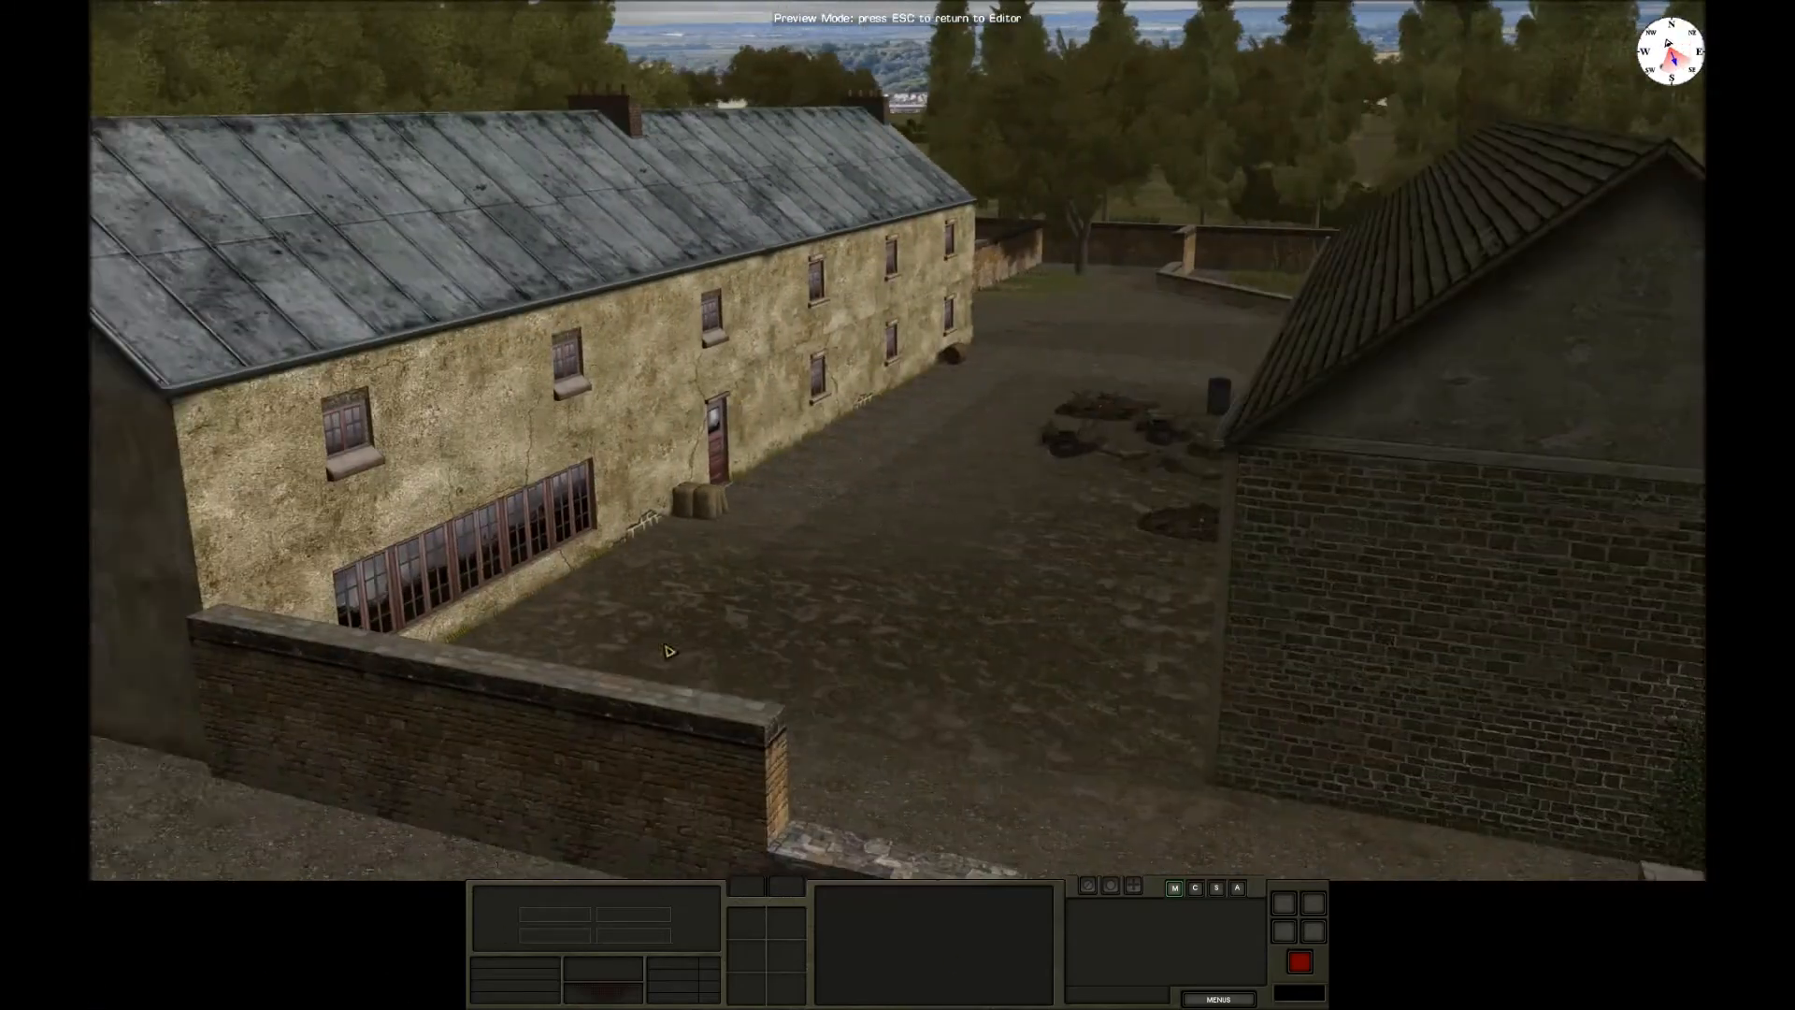
key(e)
key(a)
key(w)
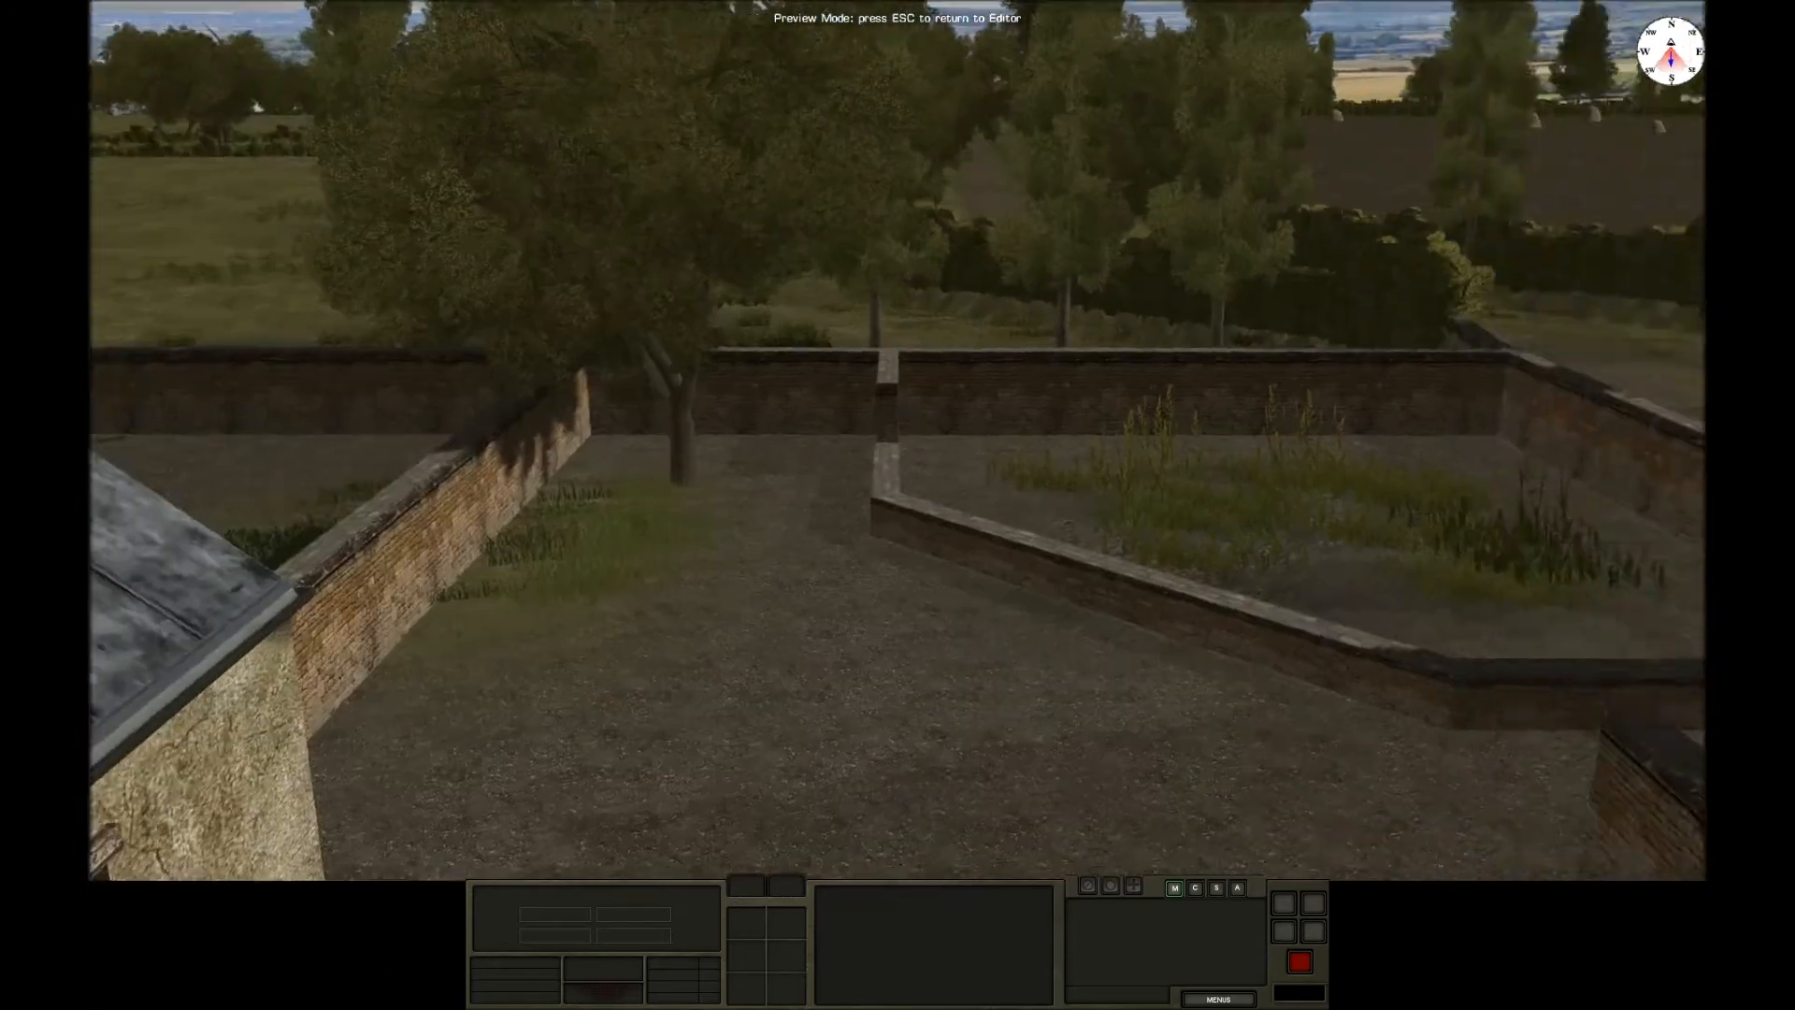
key(d)
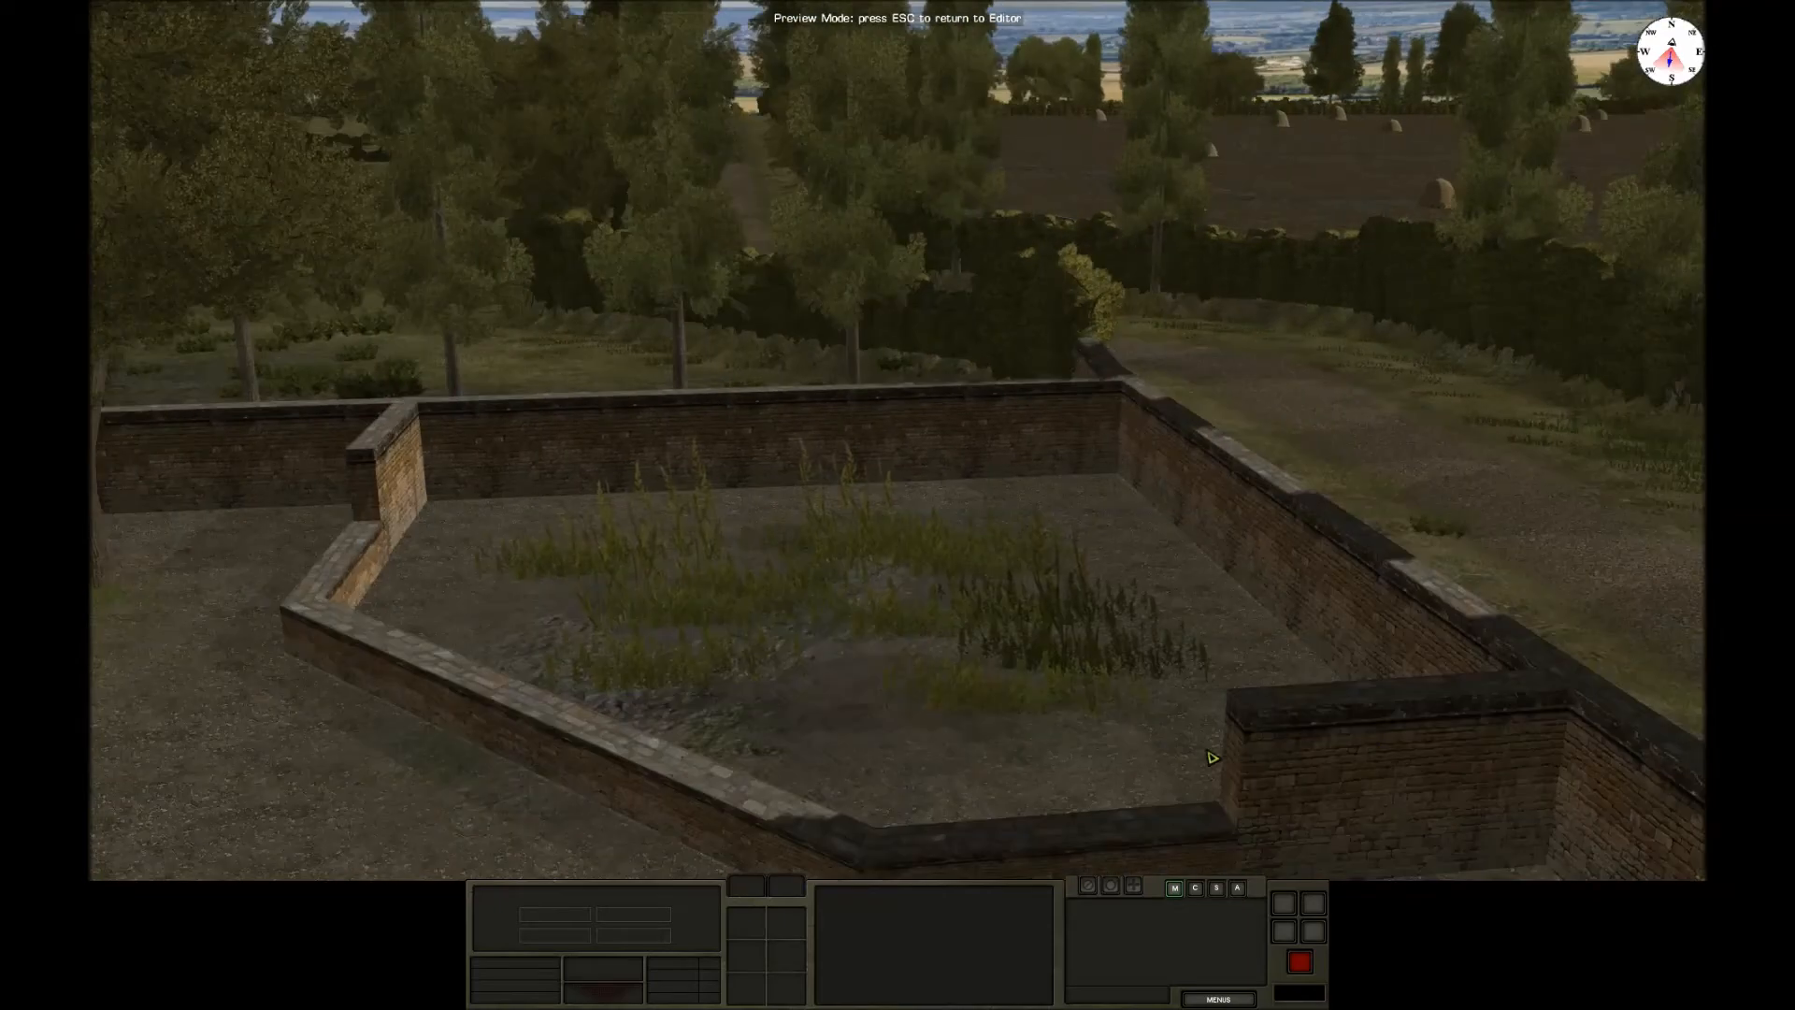
key(s)
key(a)
key(s)
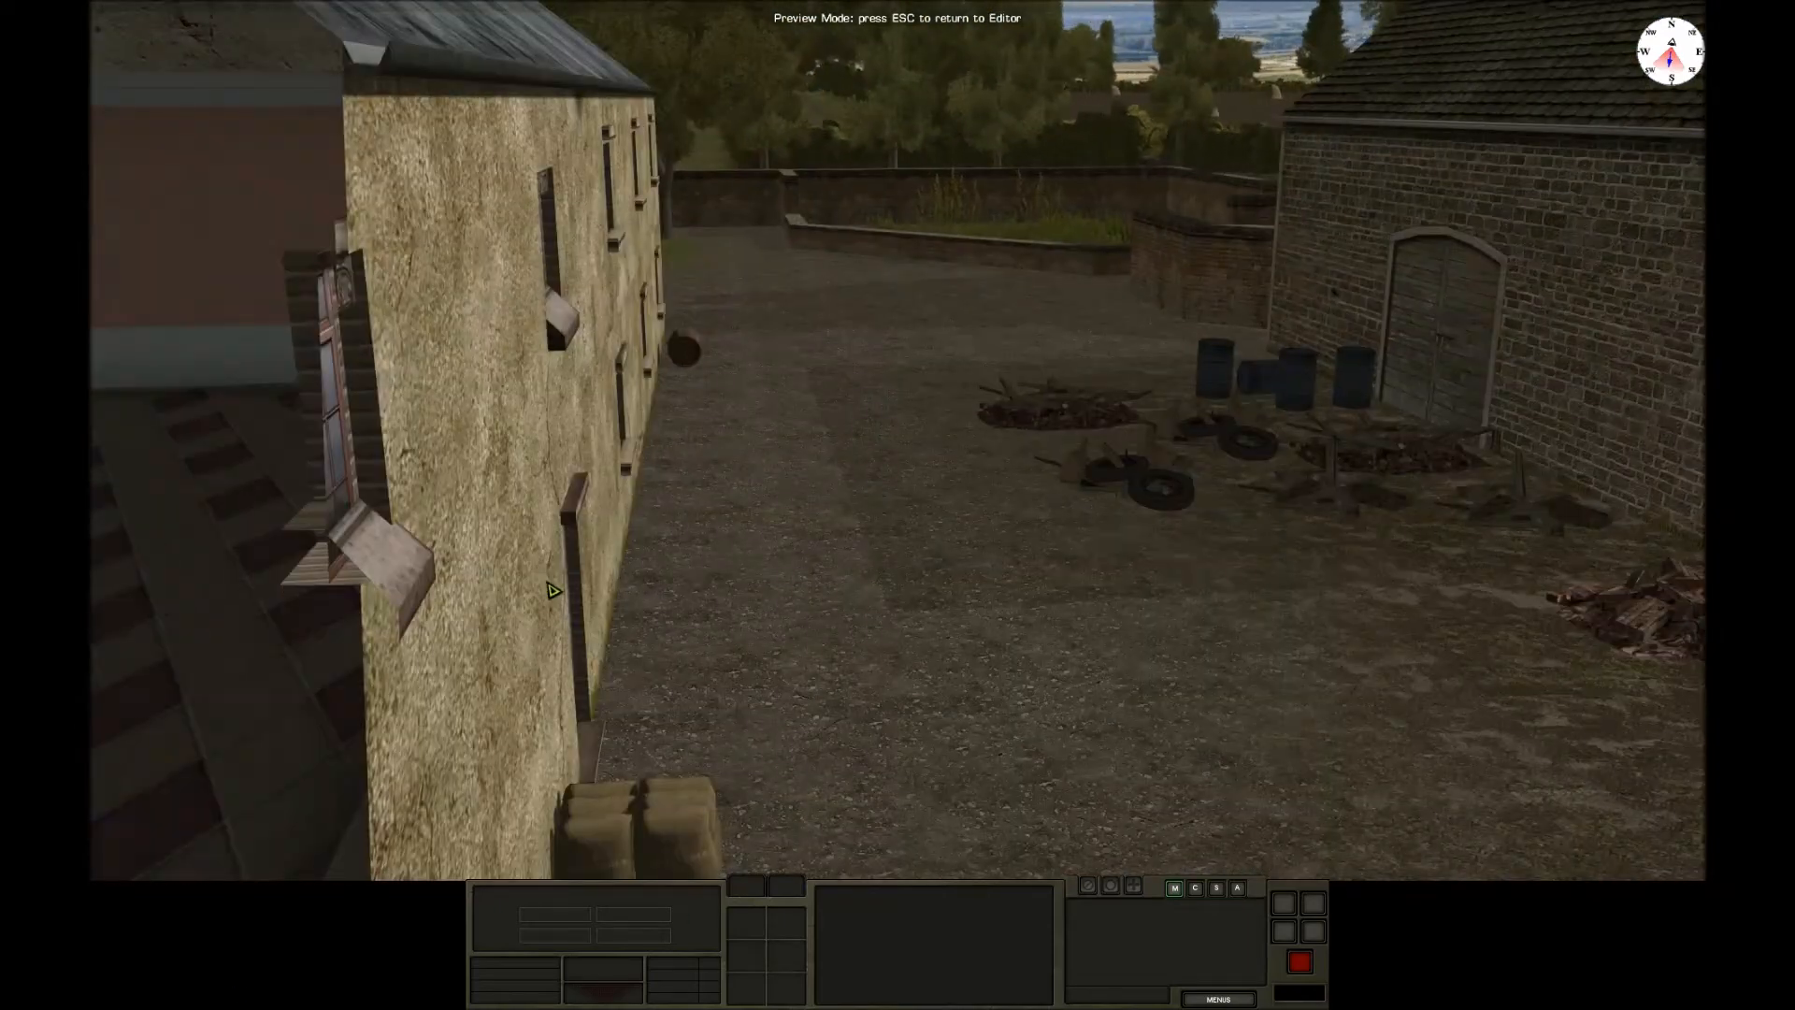
Inspect the overgrown walled plot behind the farm and the barrels, tyres and debris piles beside the barn.
key(w)
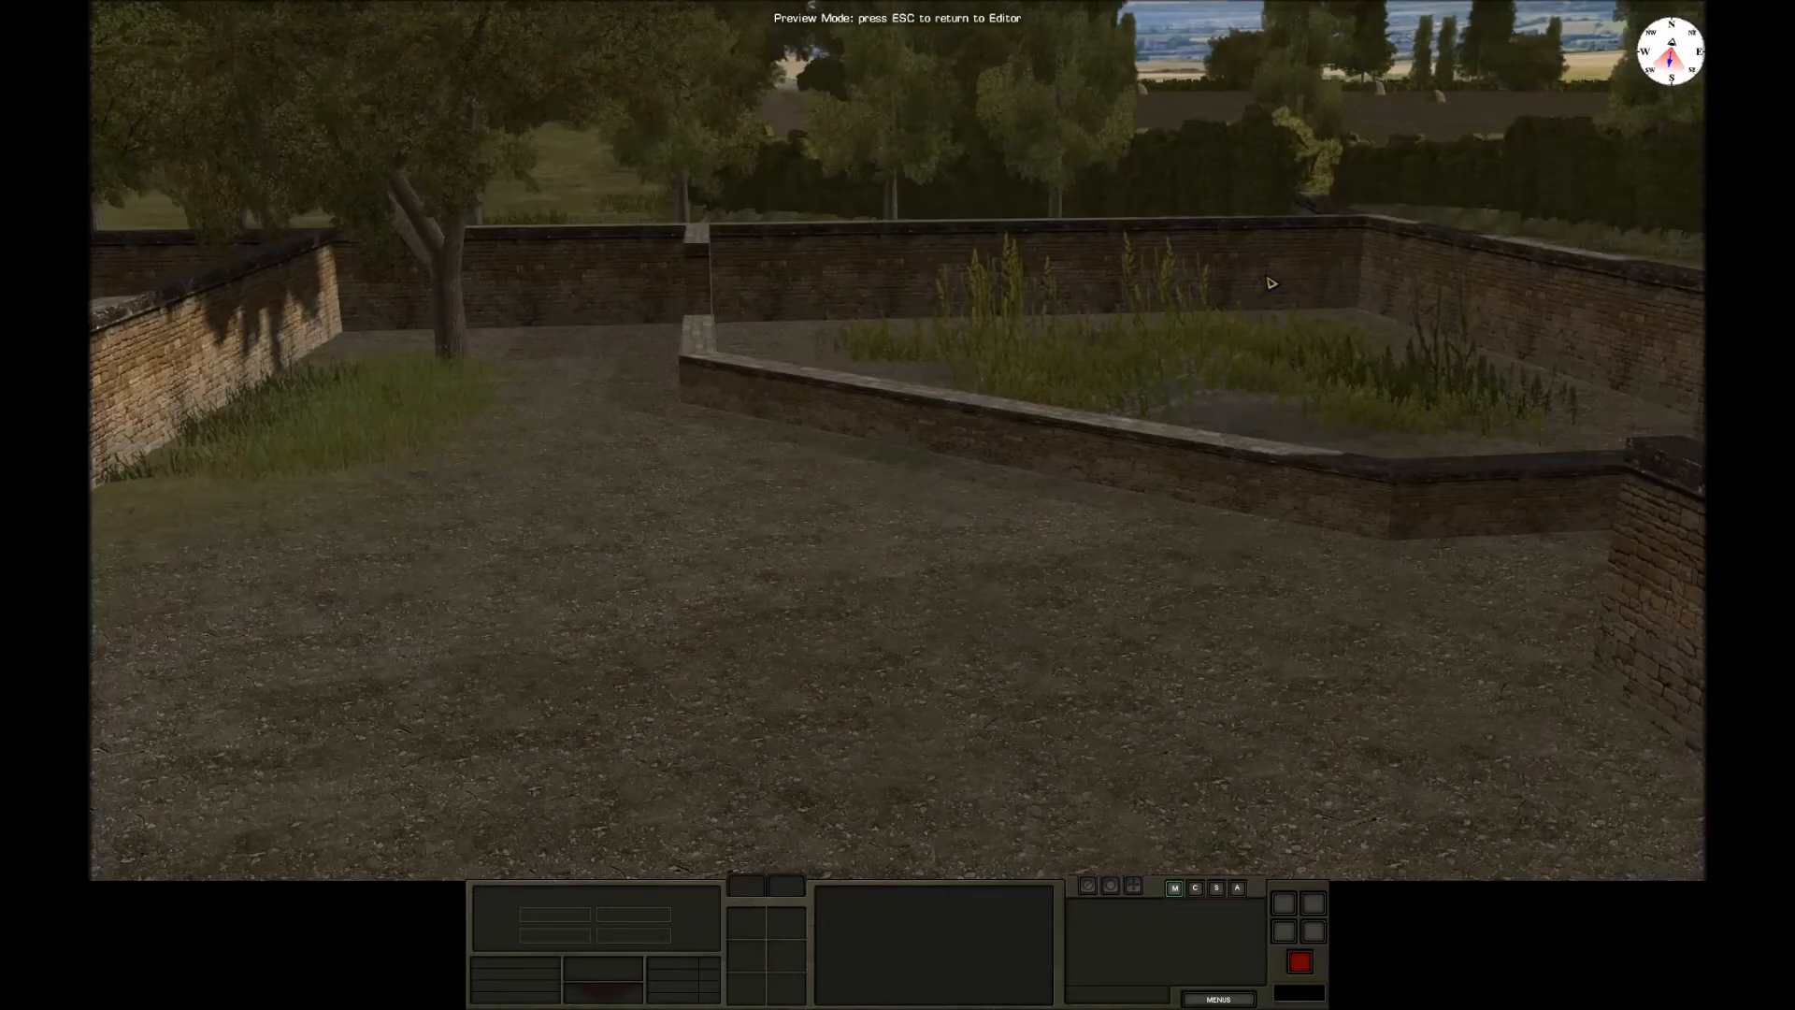
key(w)
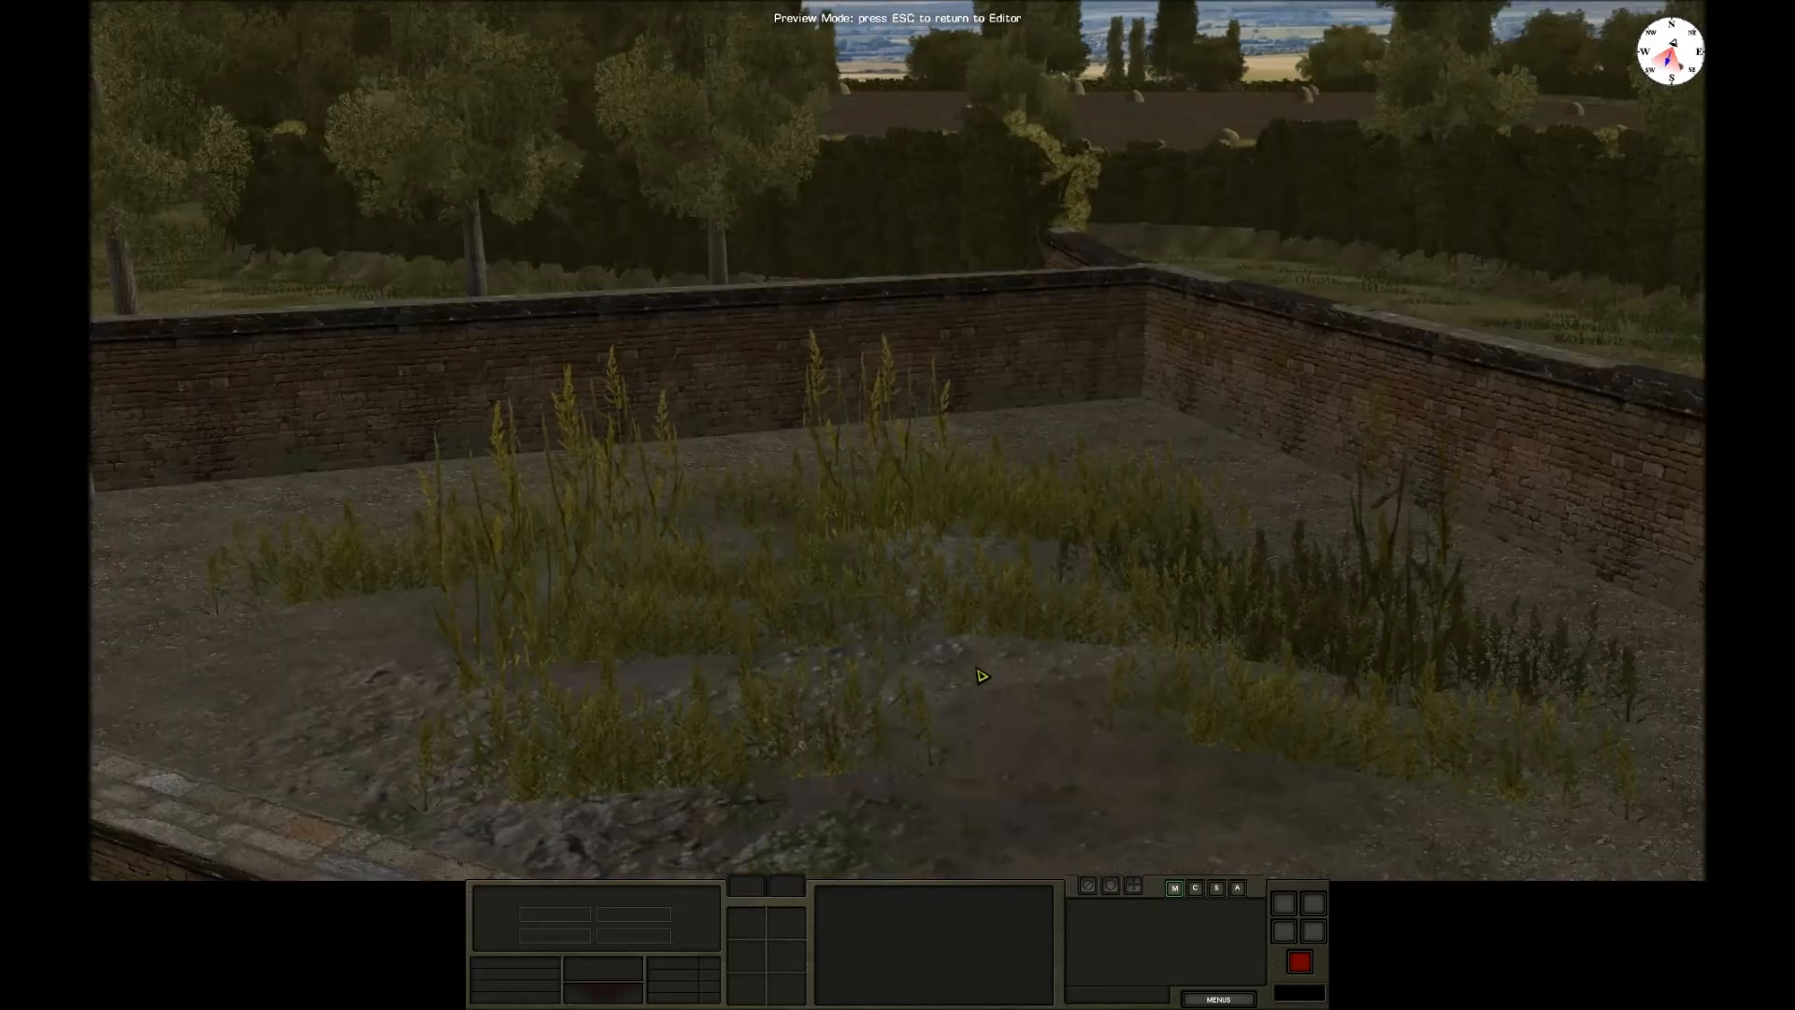
key(q)
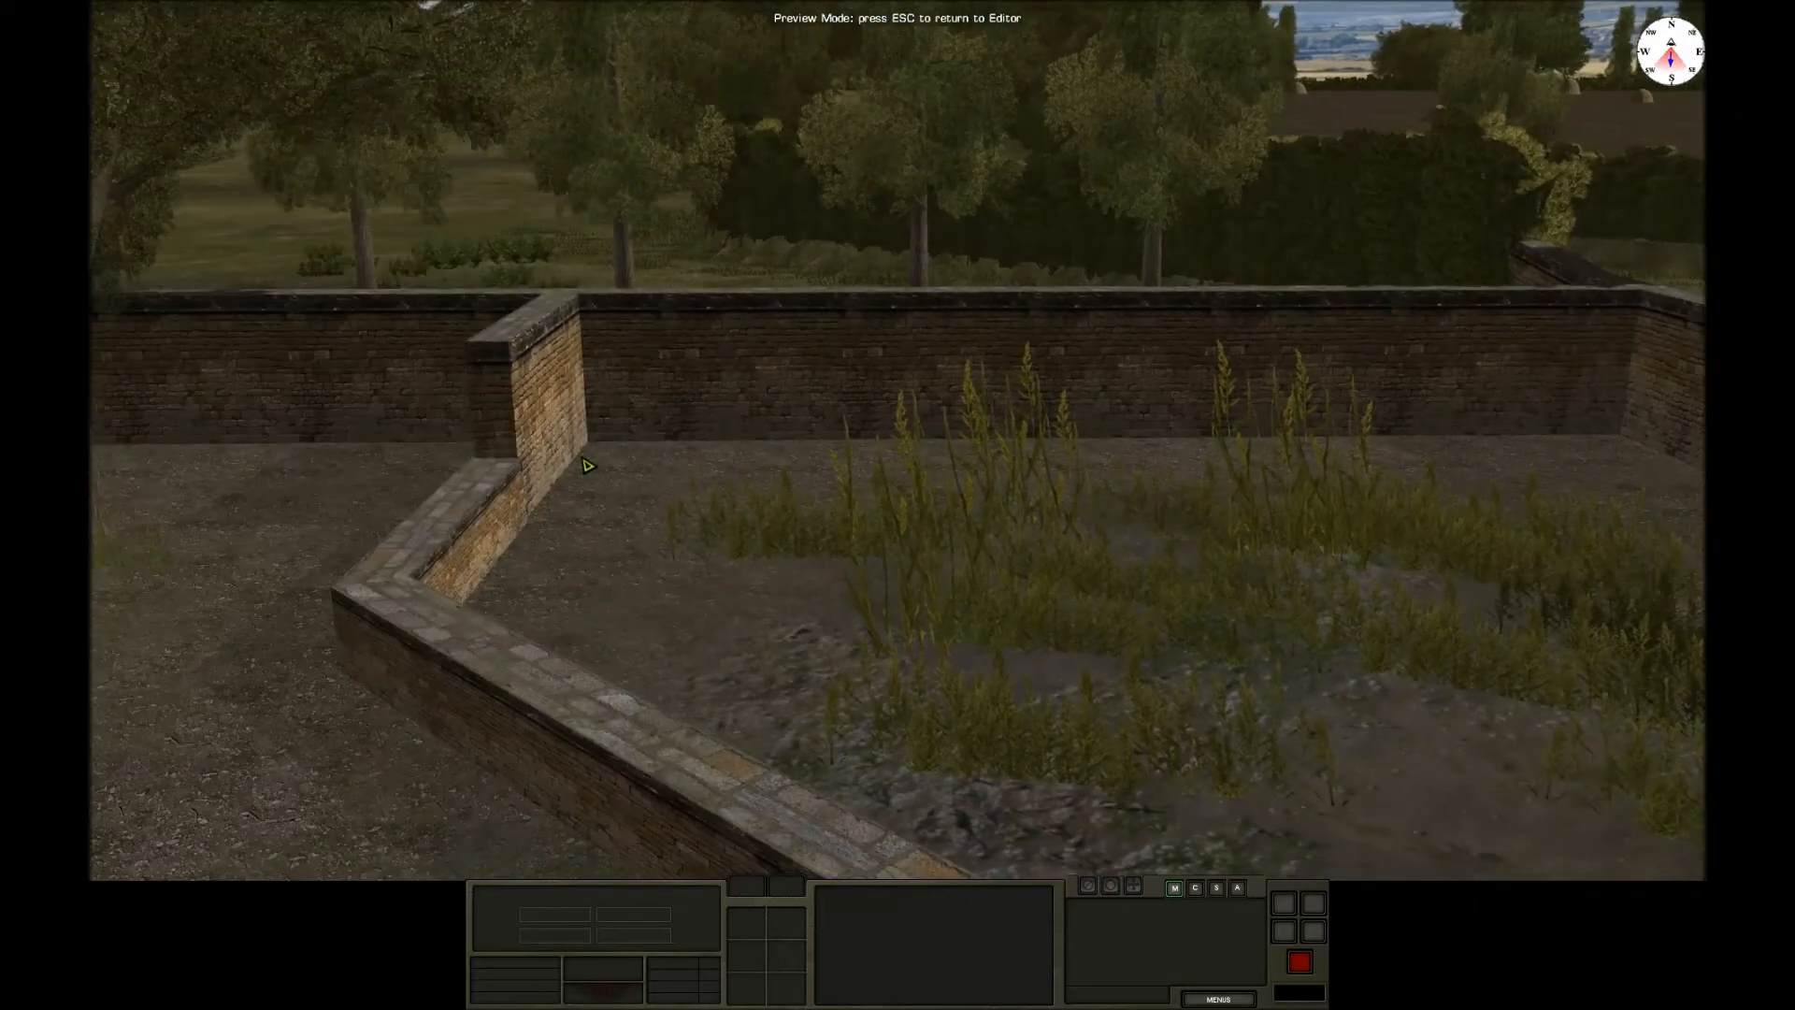
key(s)
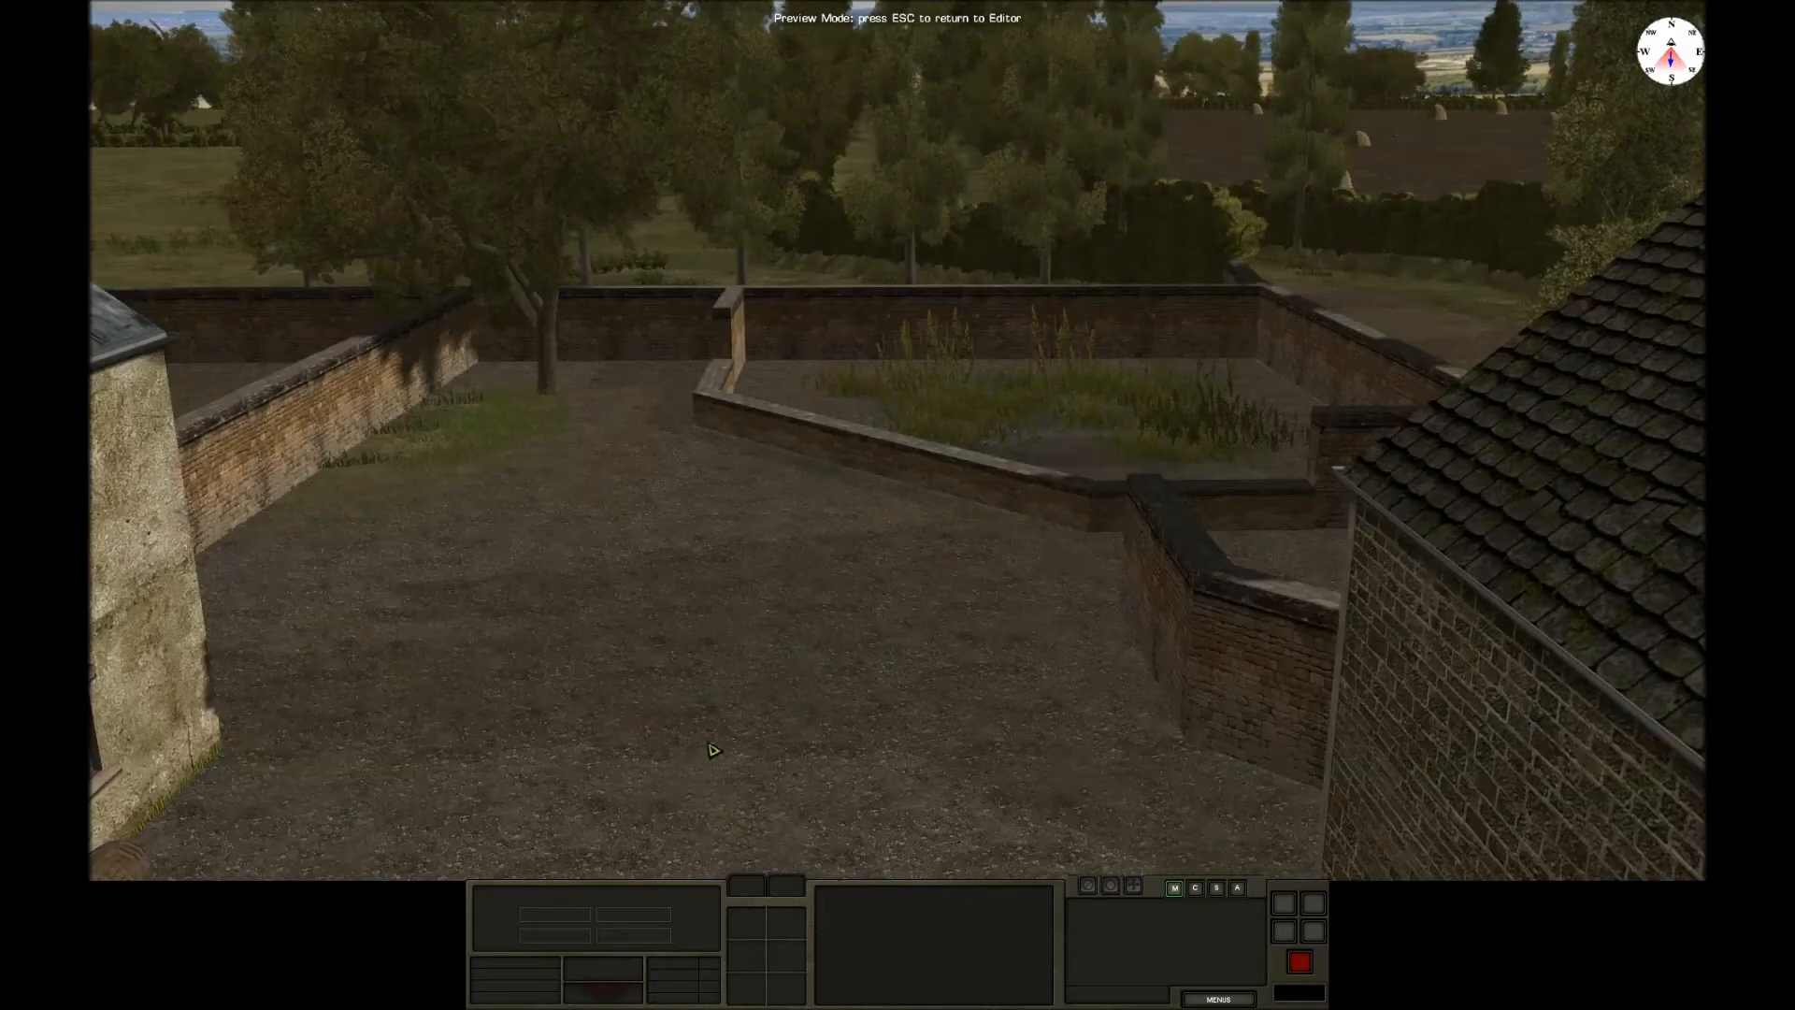
key(e)
key(s)
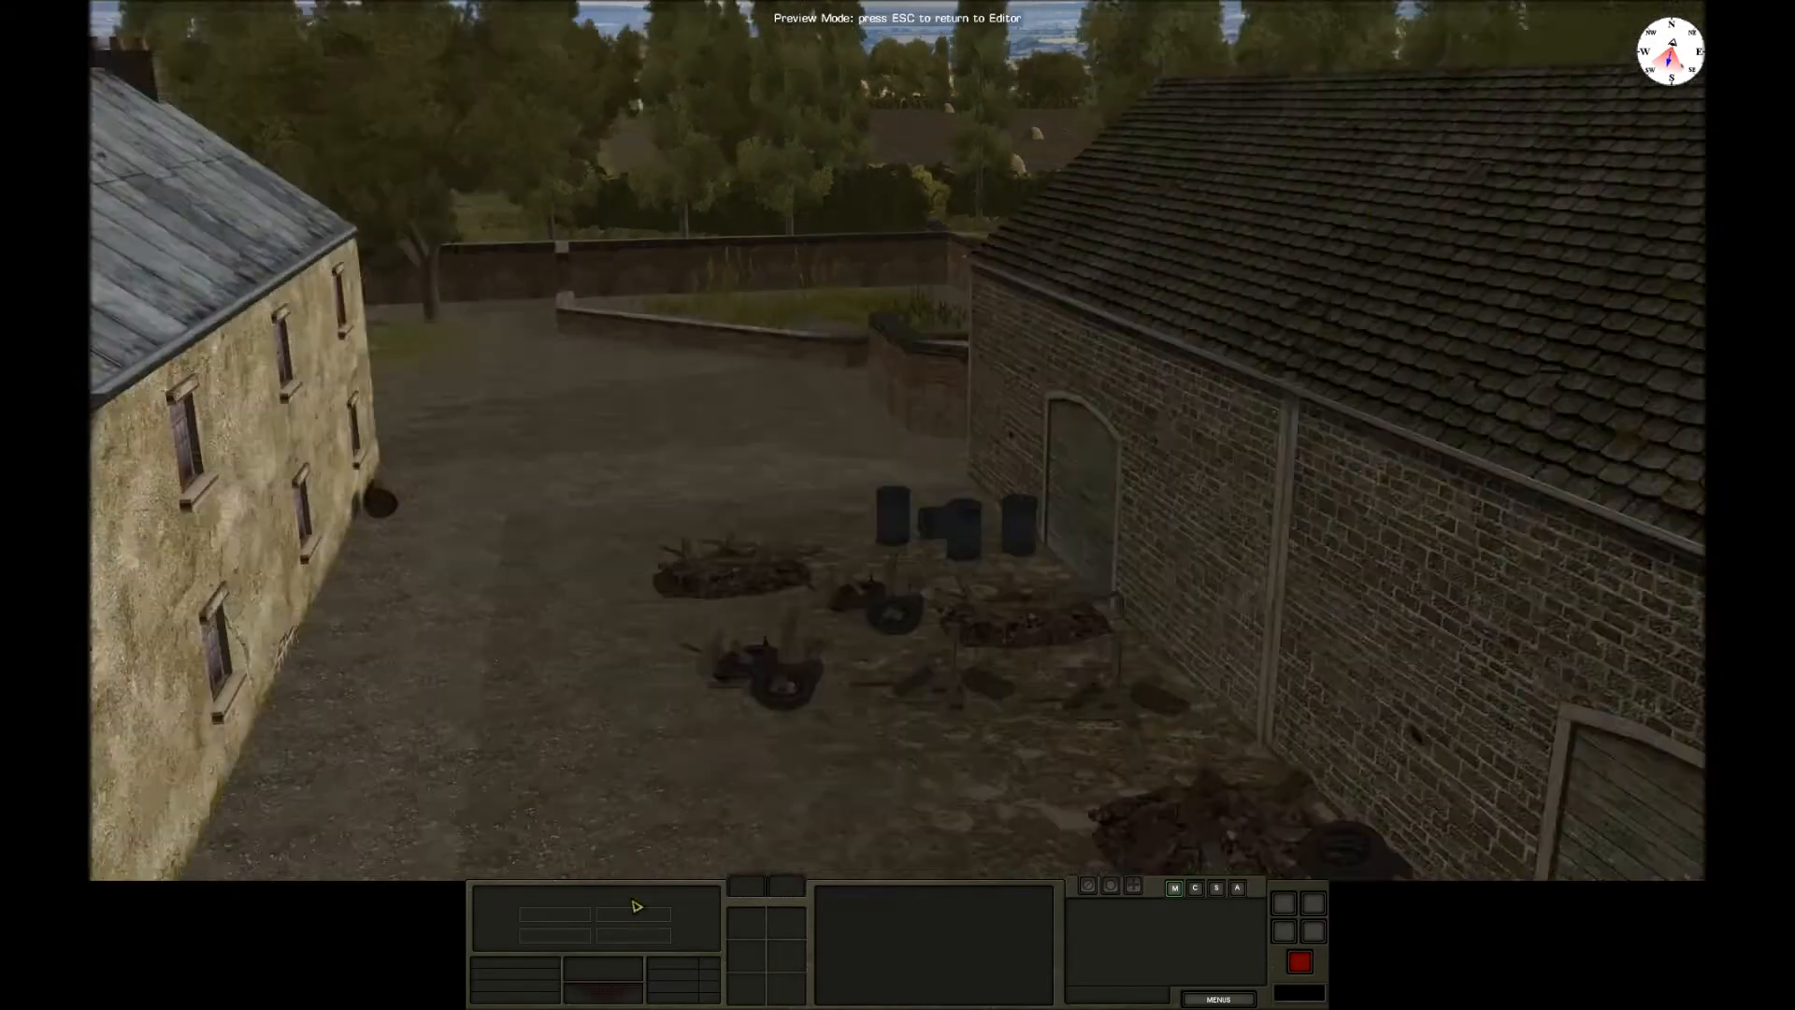
key(a)
key(r)
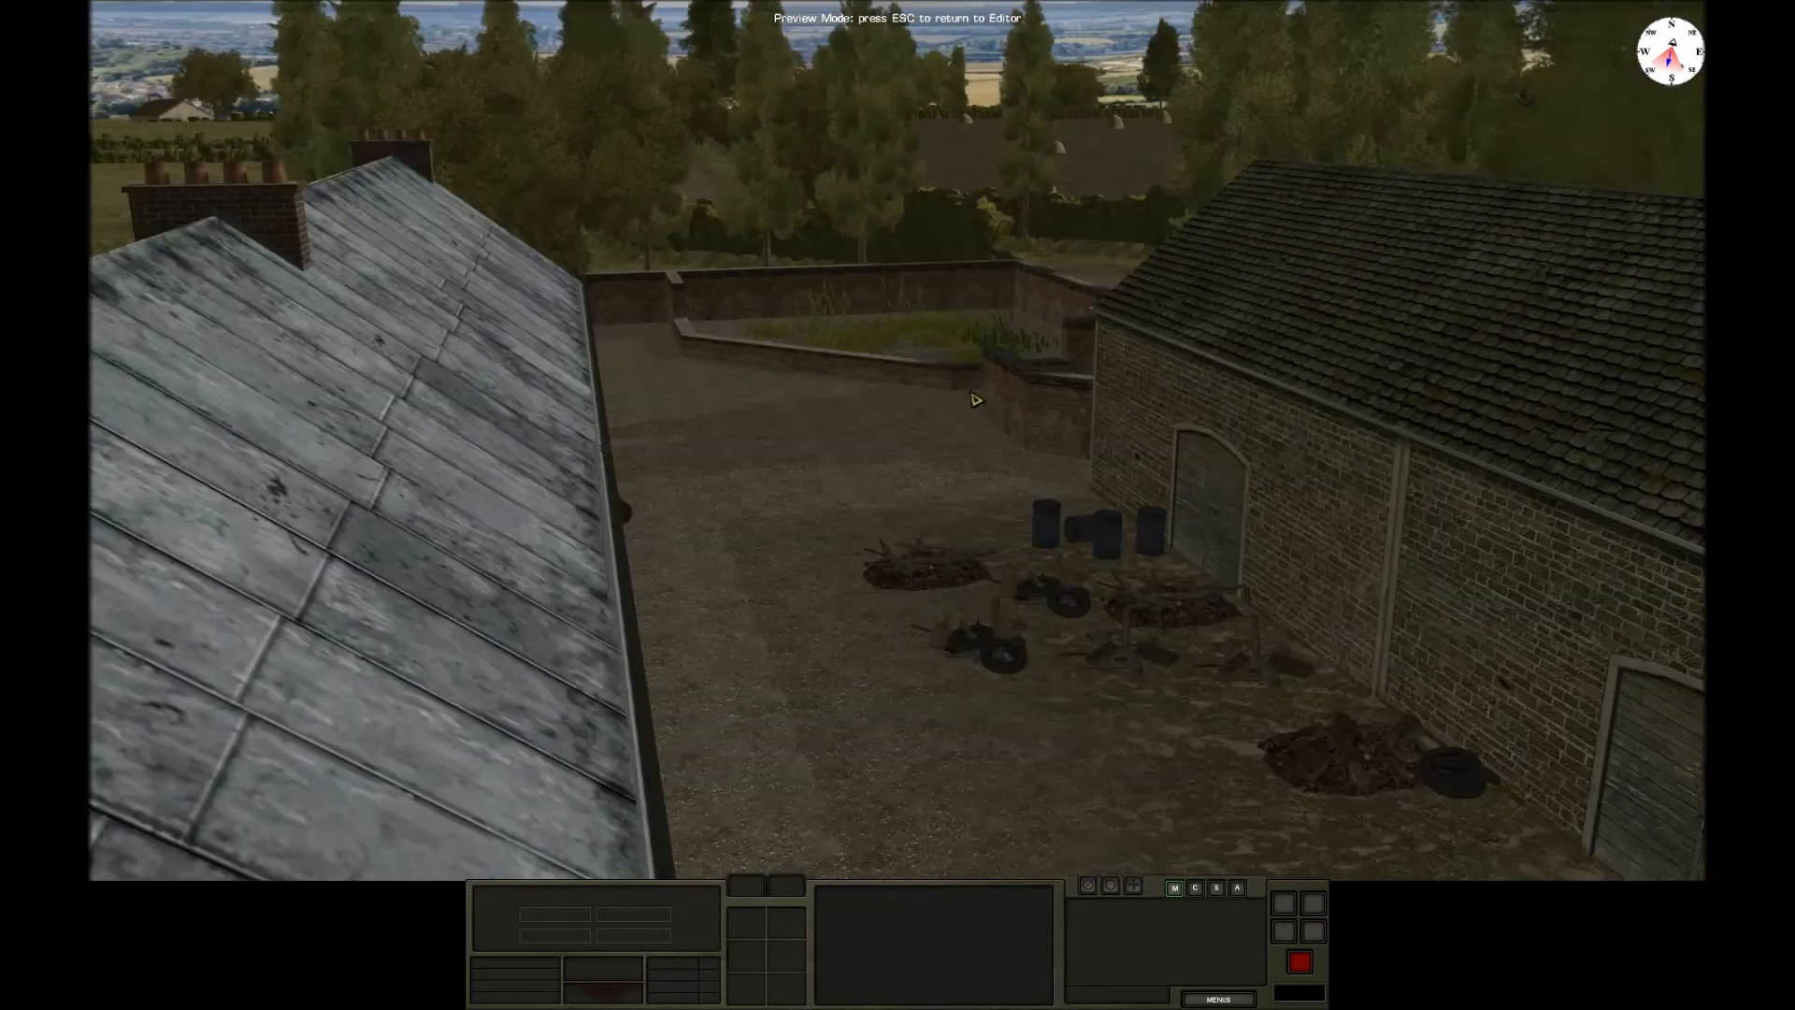
Circle the farm from above to view the stone houses, the walled garden and the lane beside the barn.
key(r)
key(w)
key(q)
key(r)
key(s)
key(s)
key(e)
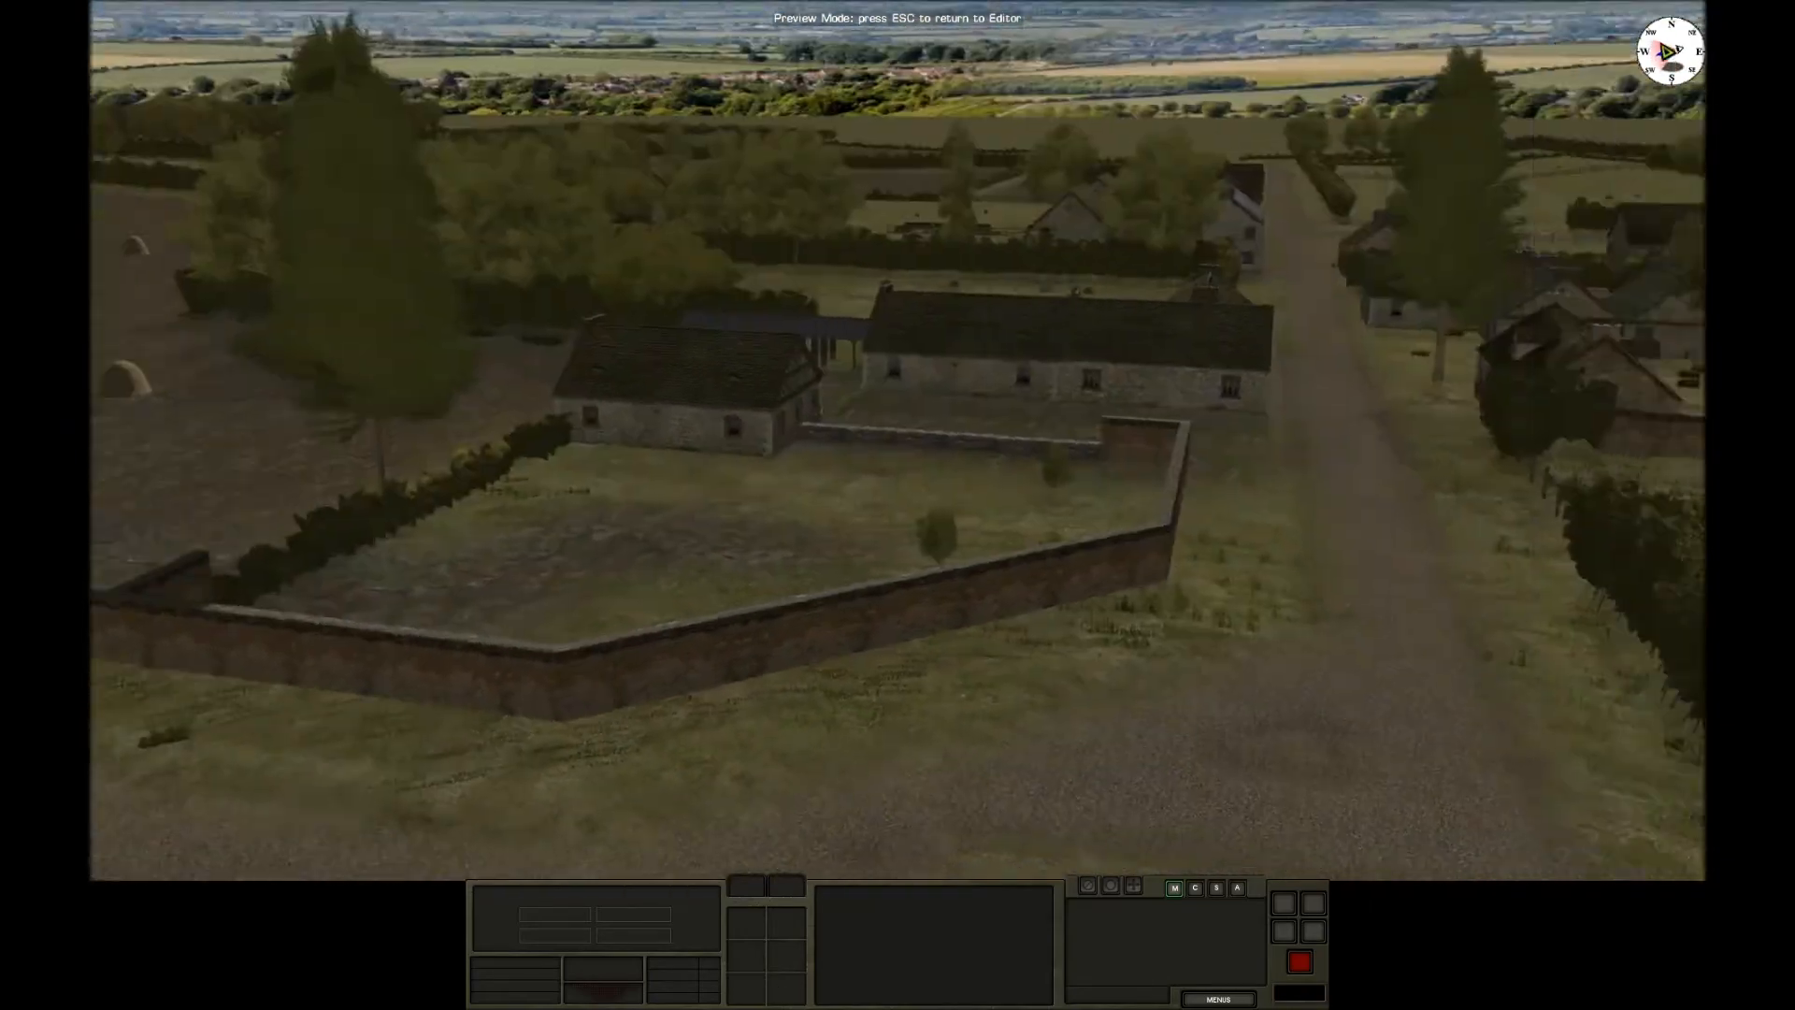
key(s)
key(w)
key(q)
key(q)
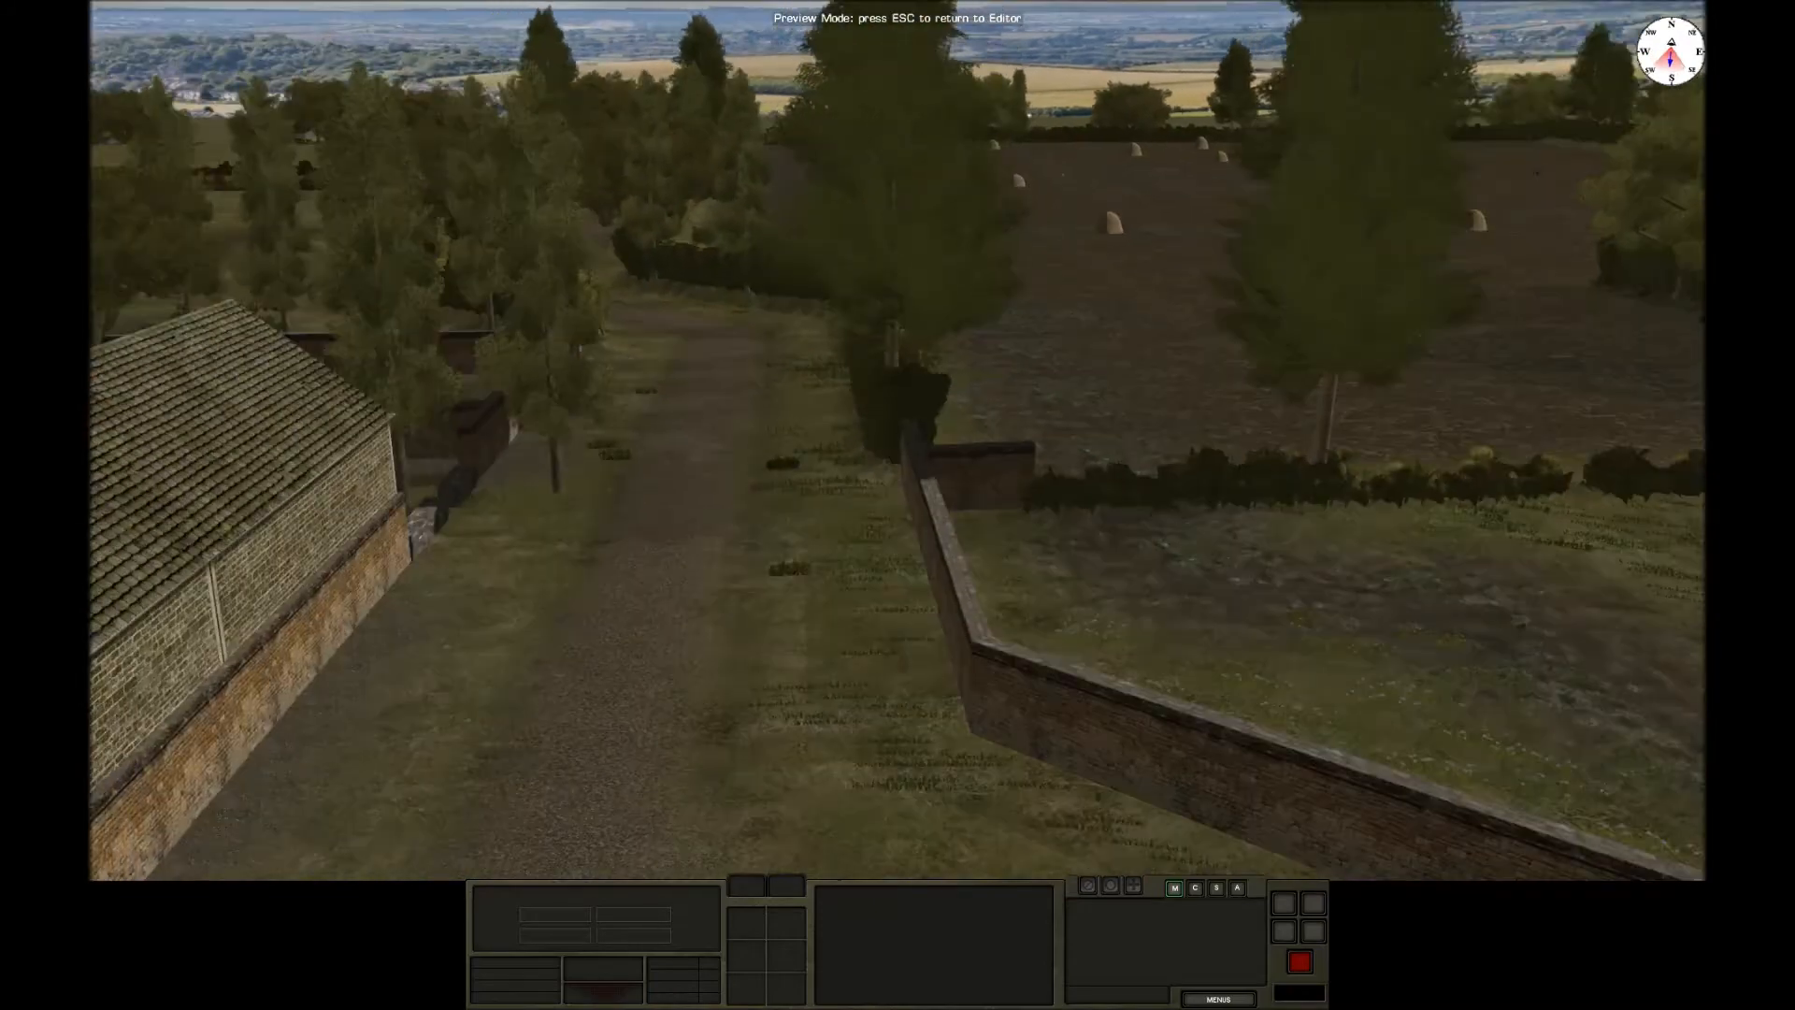
Fly across the ploughed haystack field and examine its bordering hedges and the fenced gateway.
key(d)
drag(1039, 580, 1034, 32)
drag(799, 505, 790, 16)
drag(879, 580, 879, 216)
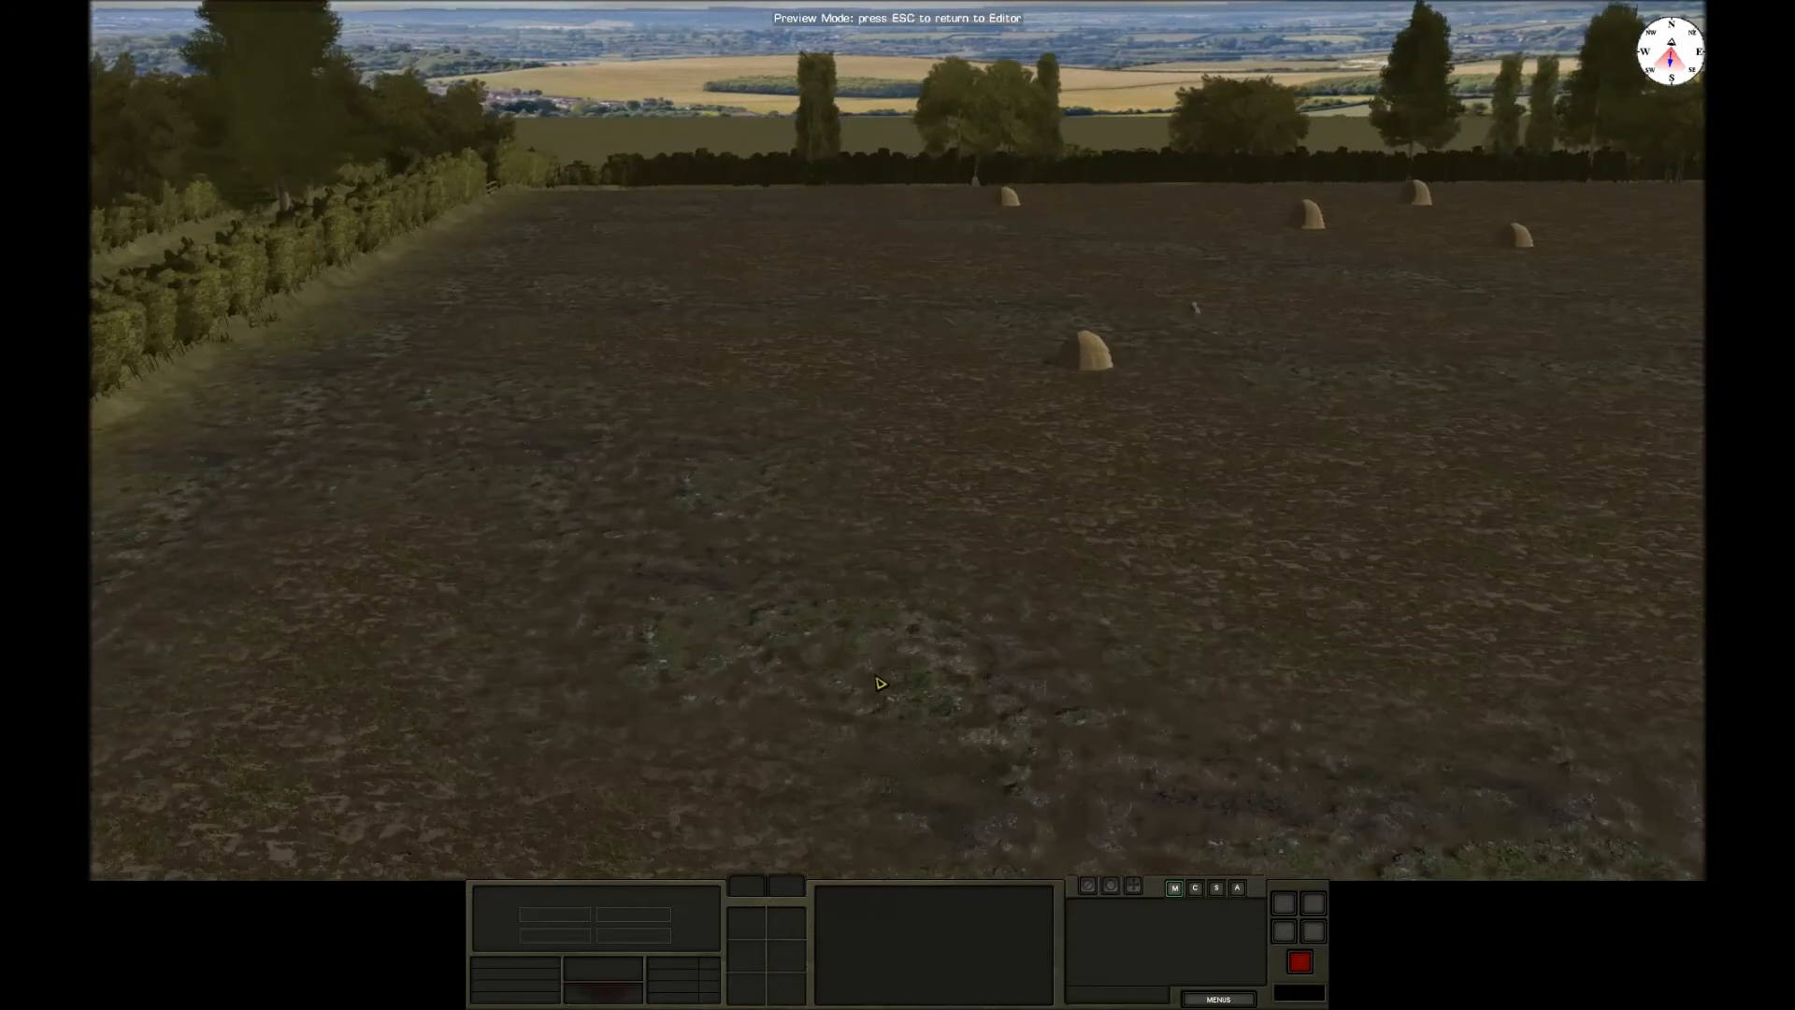
drag(879, 327, 1511, 323)
drag(1512, 655, 477, 8)
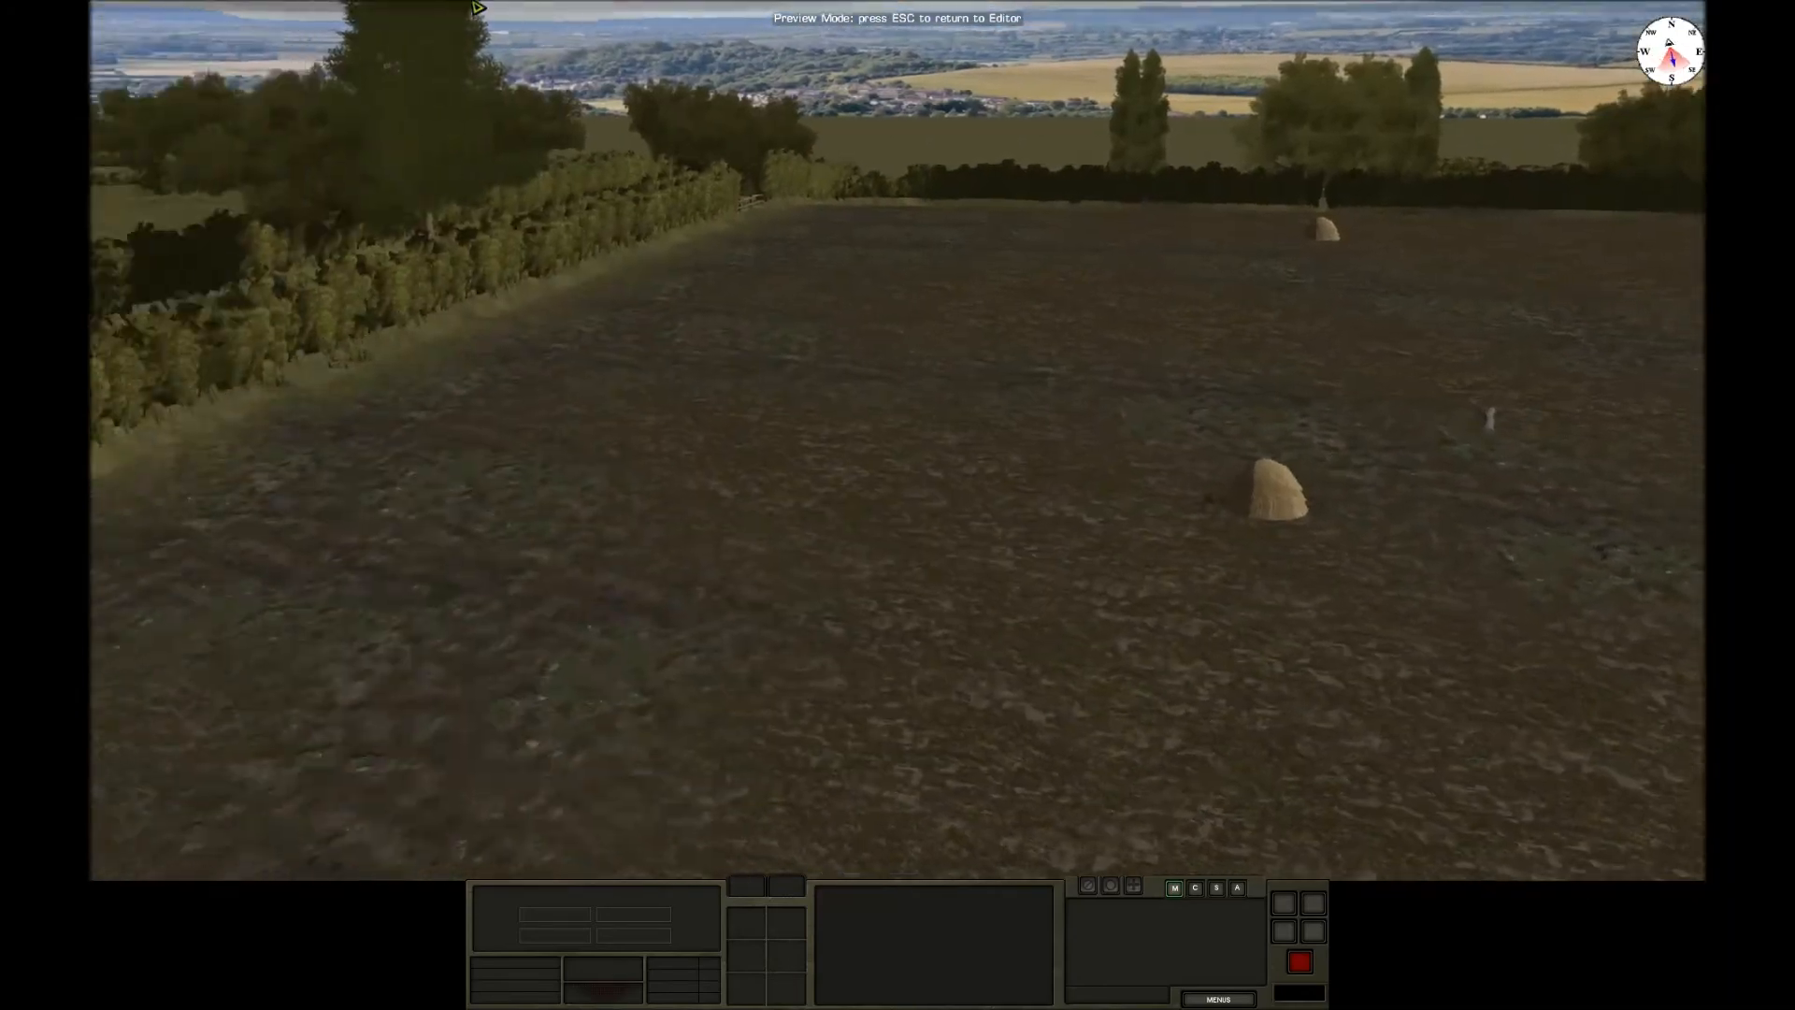
drag(1180, 409, 1197, 8)
drag(791, 462, 133, 58)
drag(547, 42, 1098, 191)
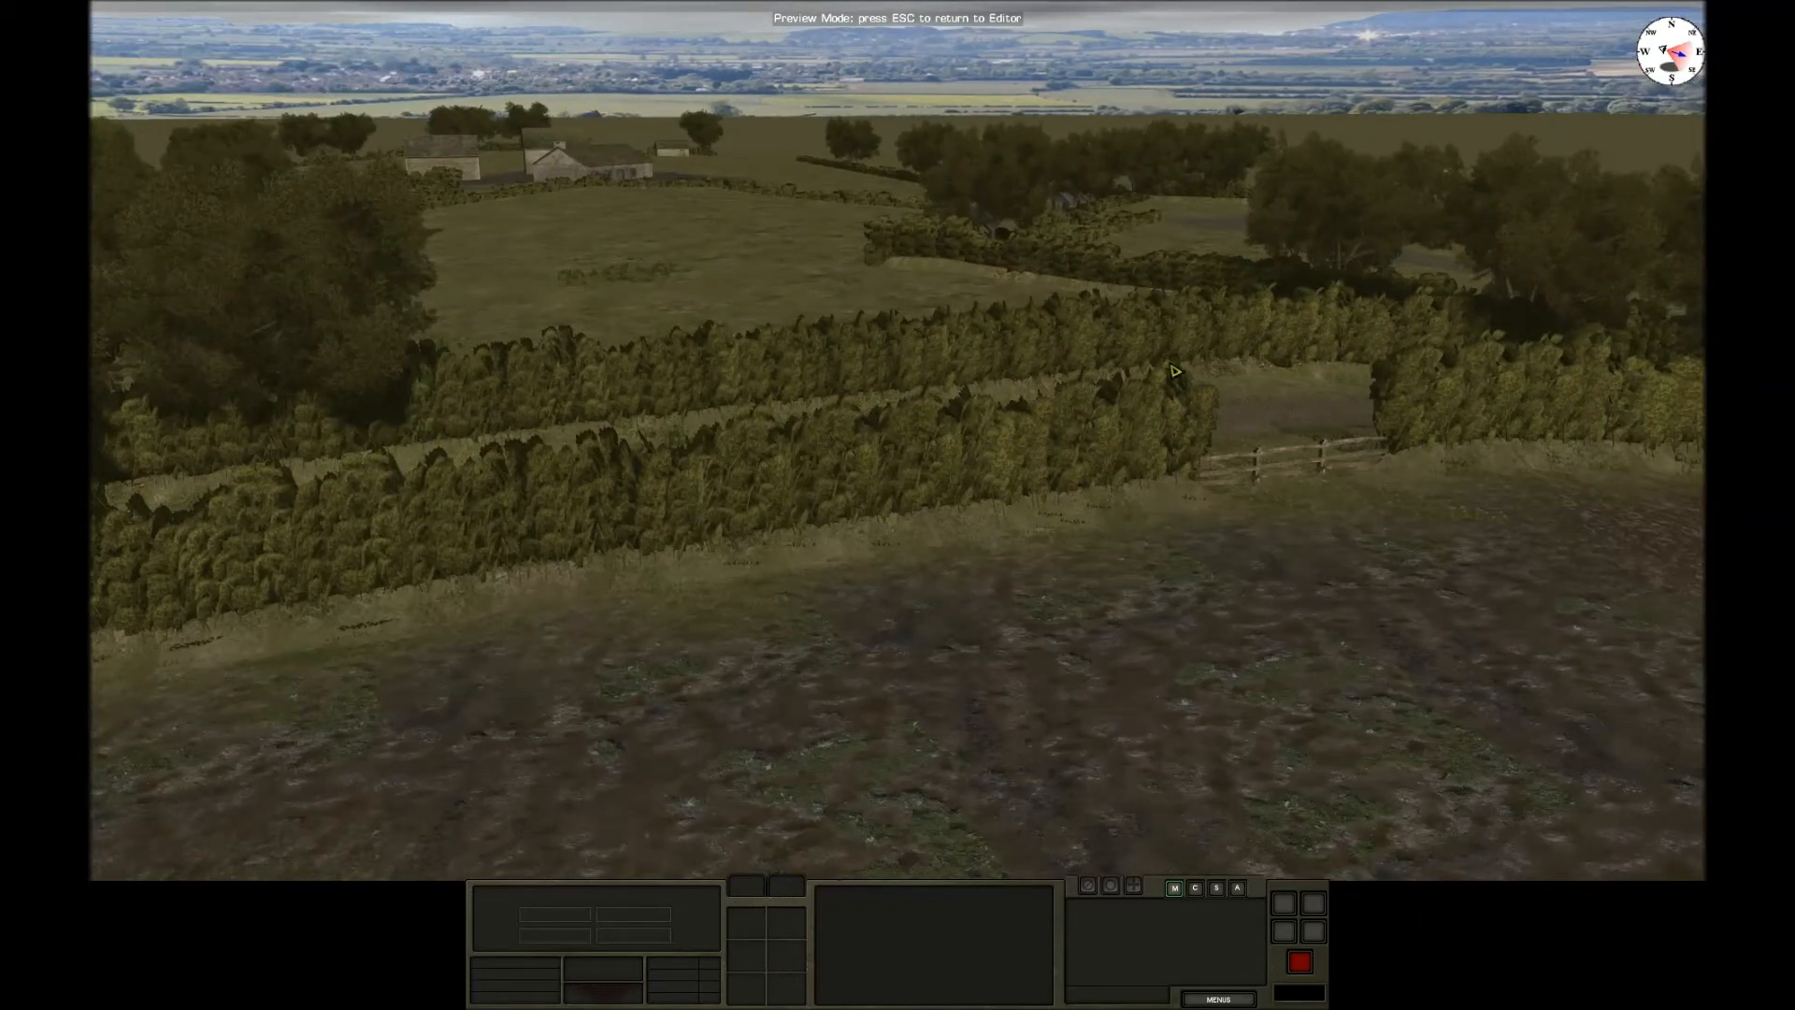
drag(1538, 321, 880, 353)
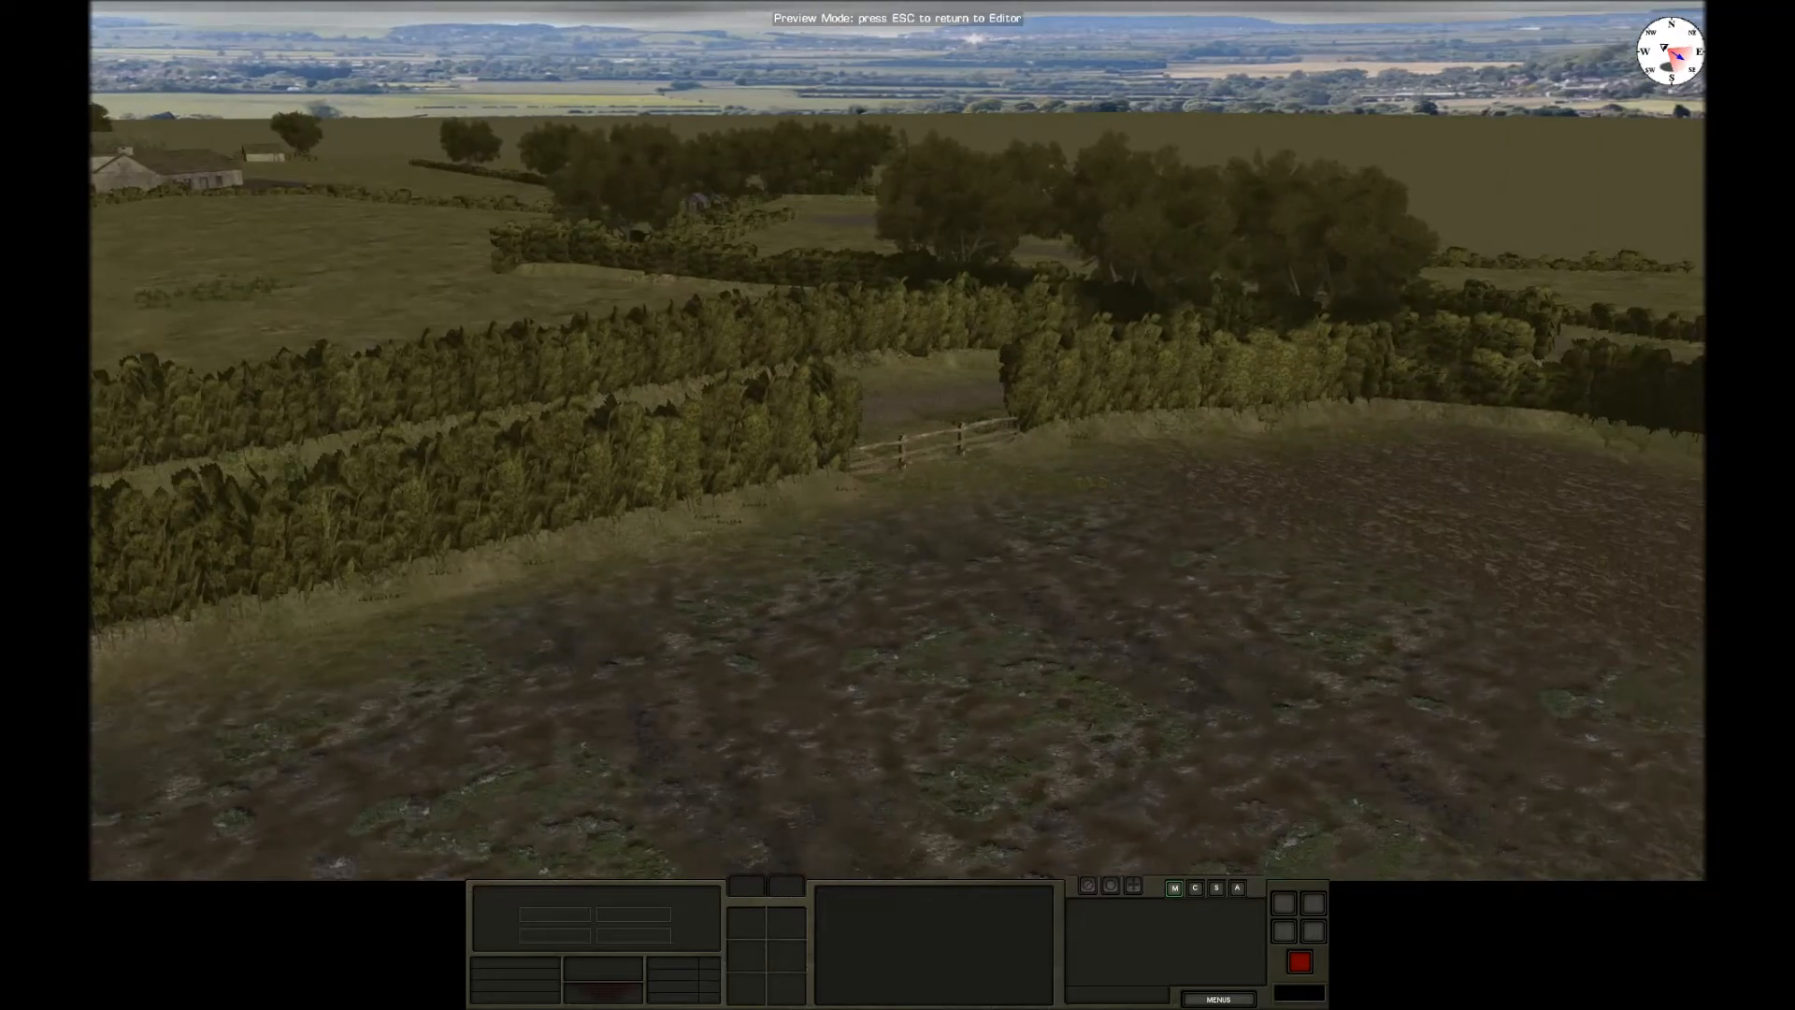
View the haystack field from the opposite direction while backing away and rising over the hedged lane and meadows.
key(e)
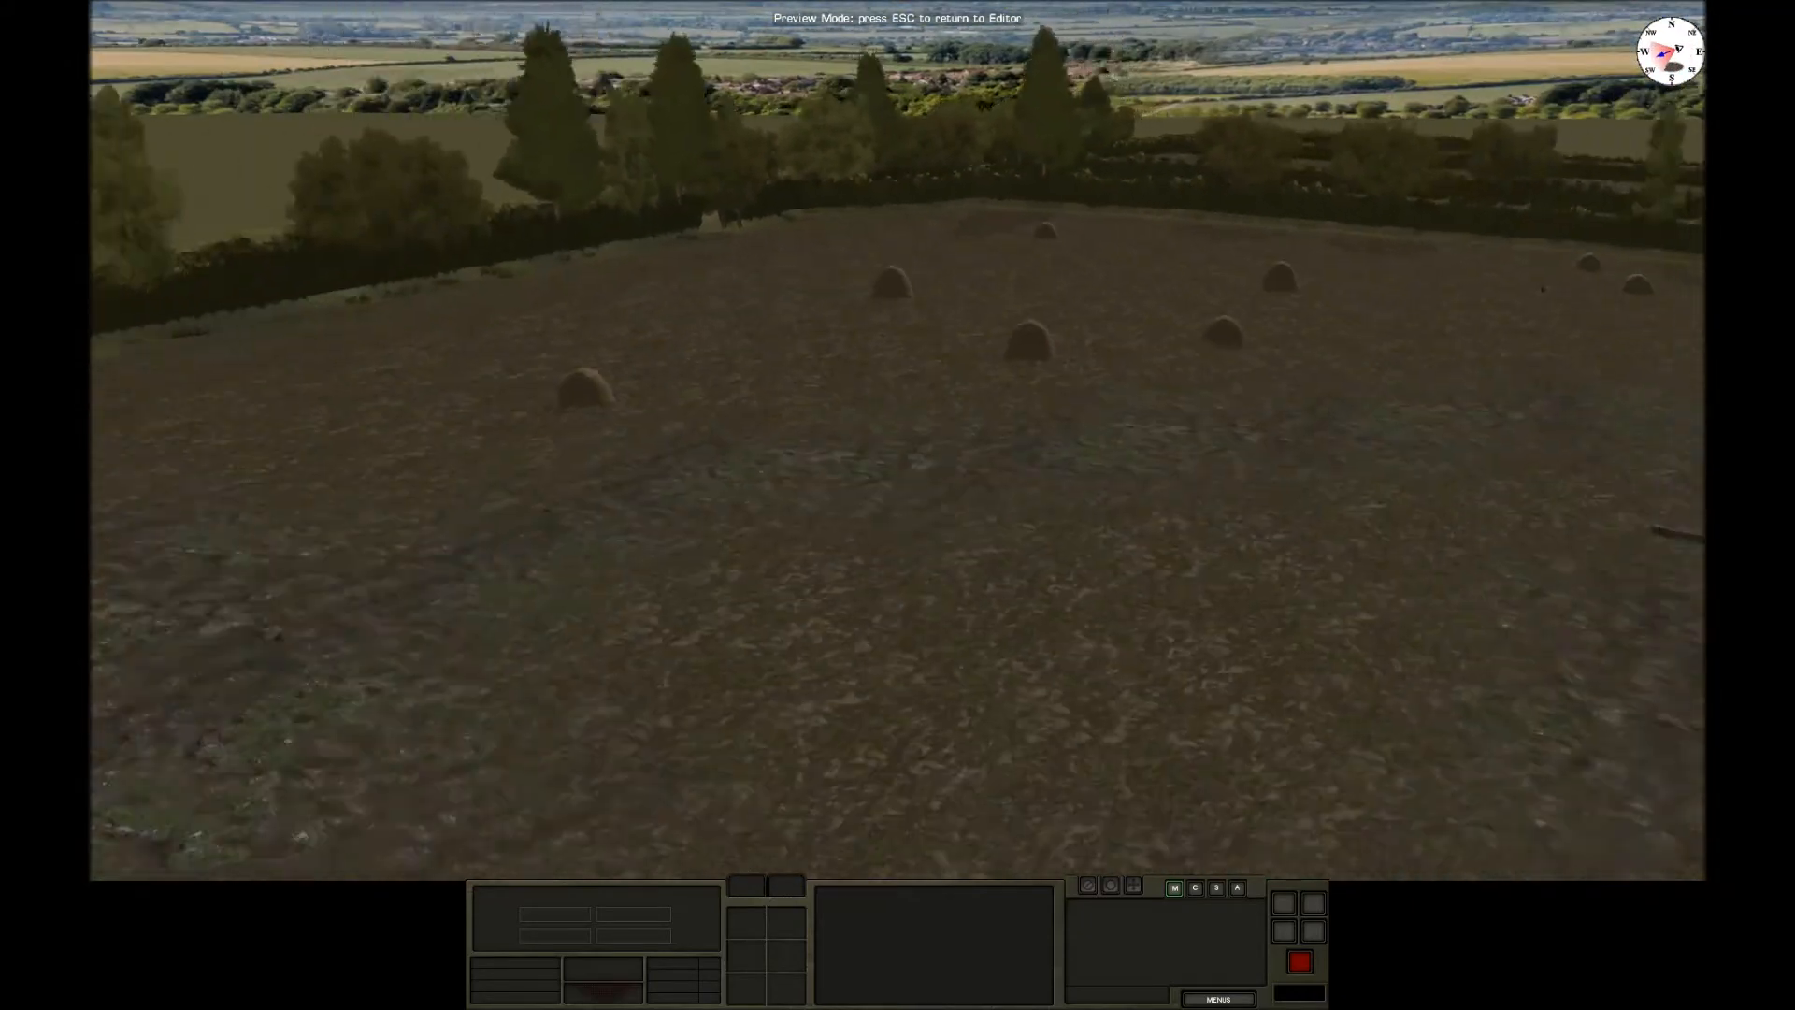
key(s)
key(e)
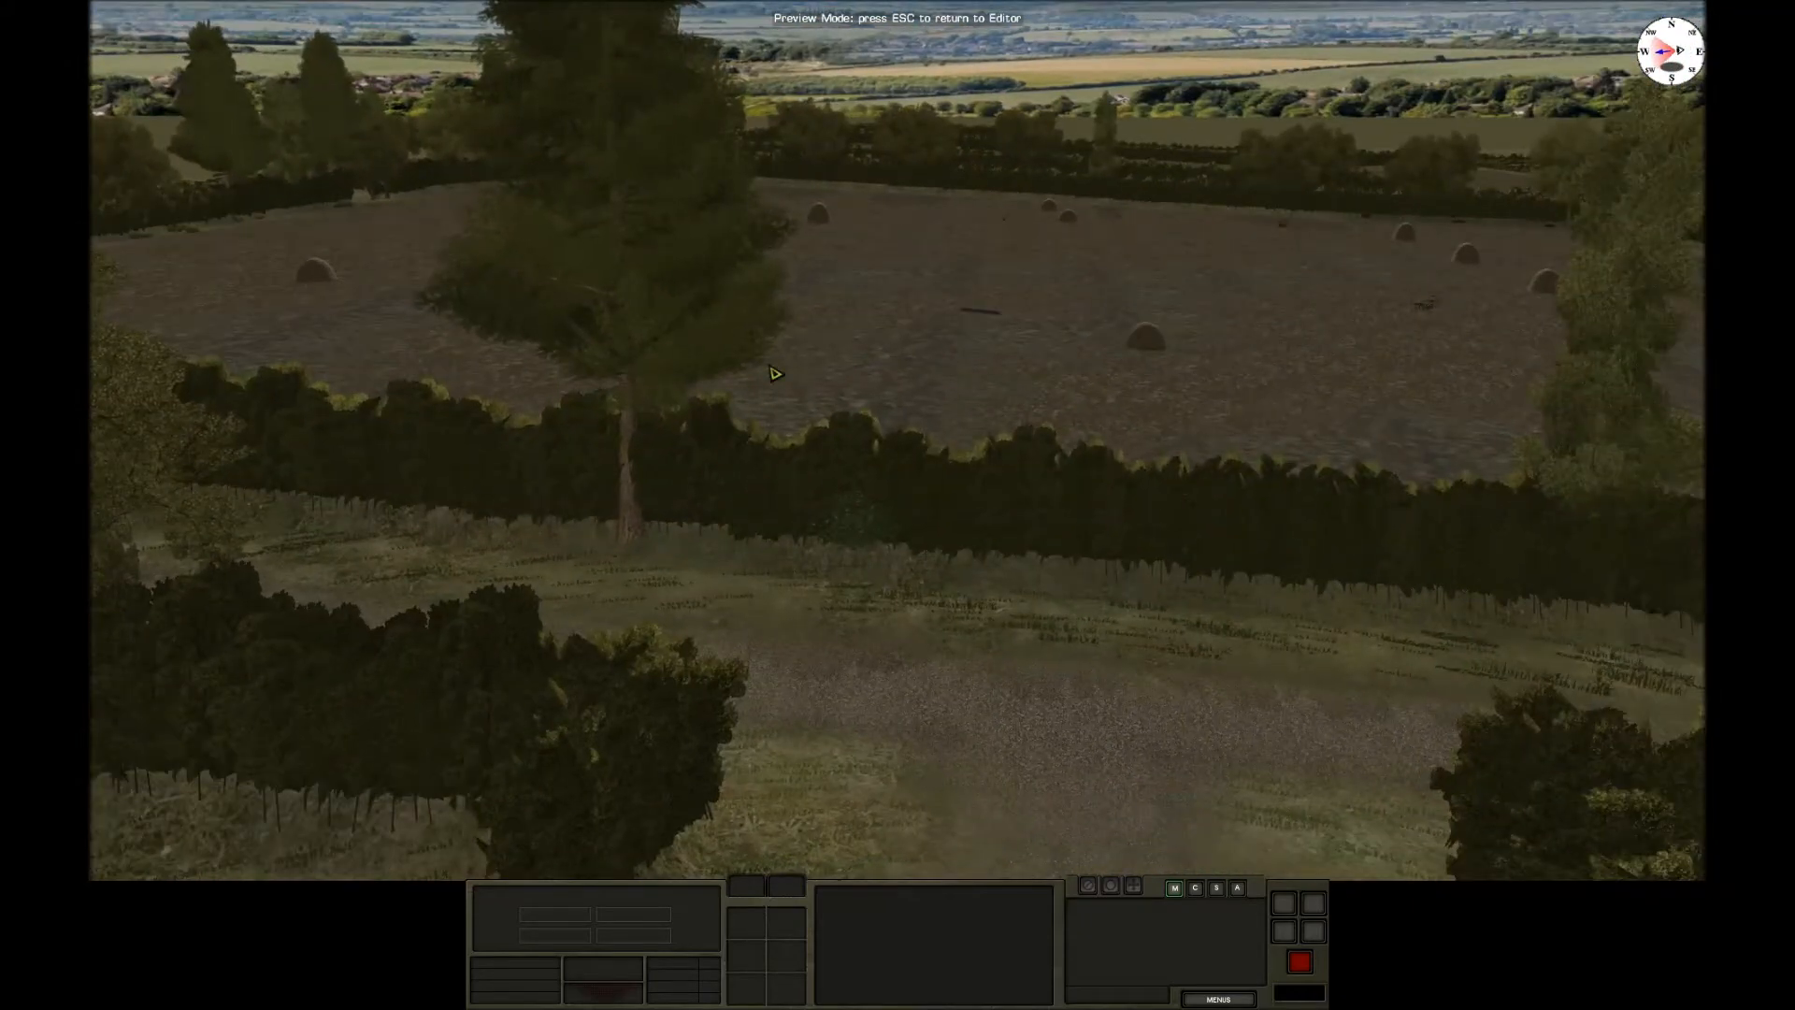
key(r)
key(e)
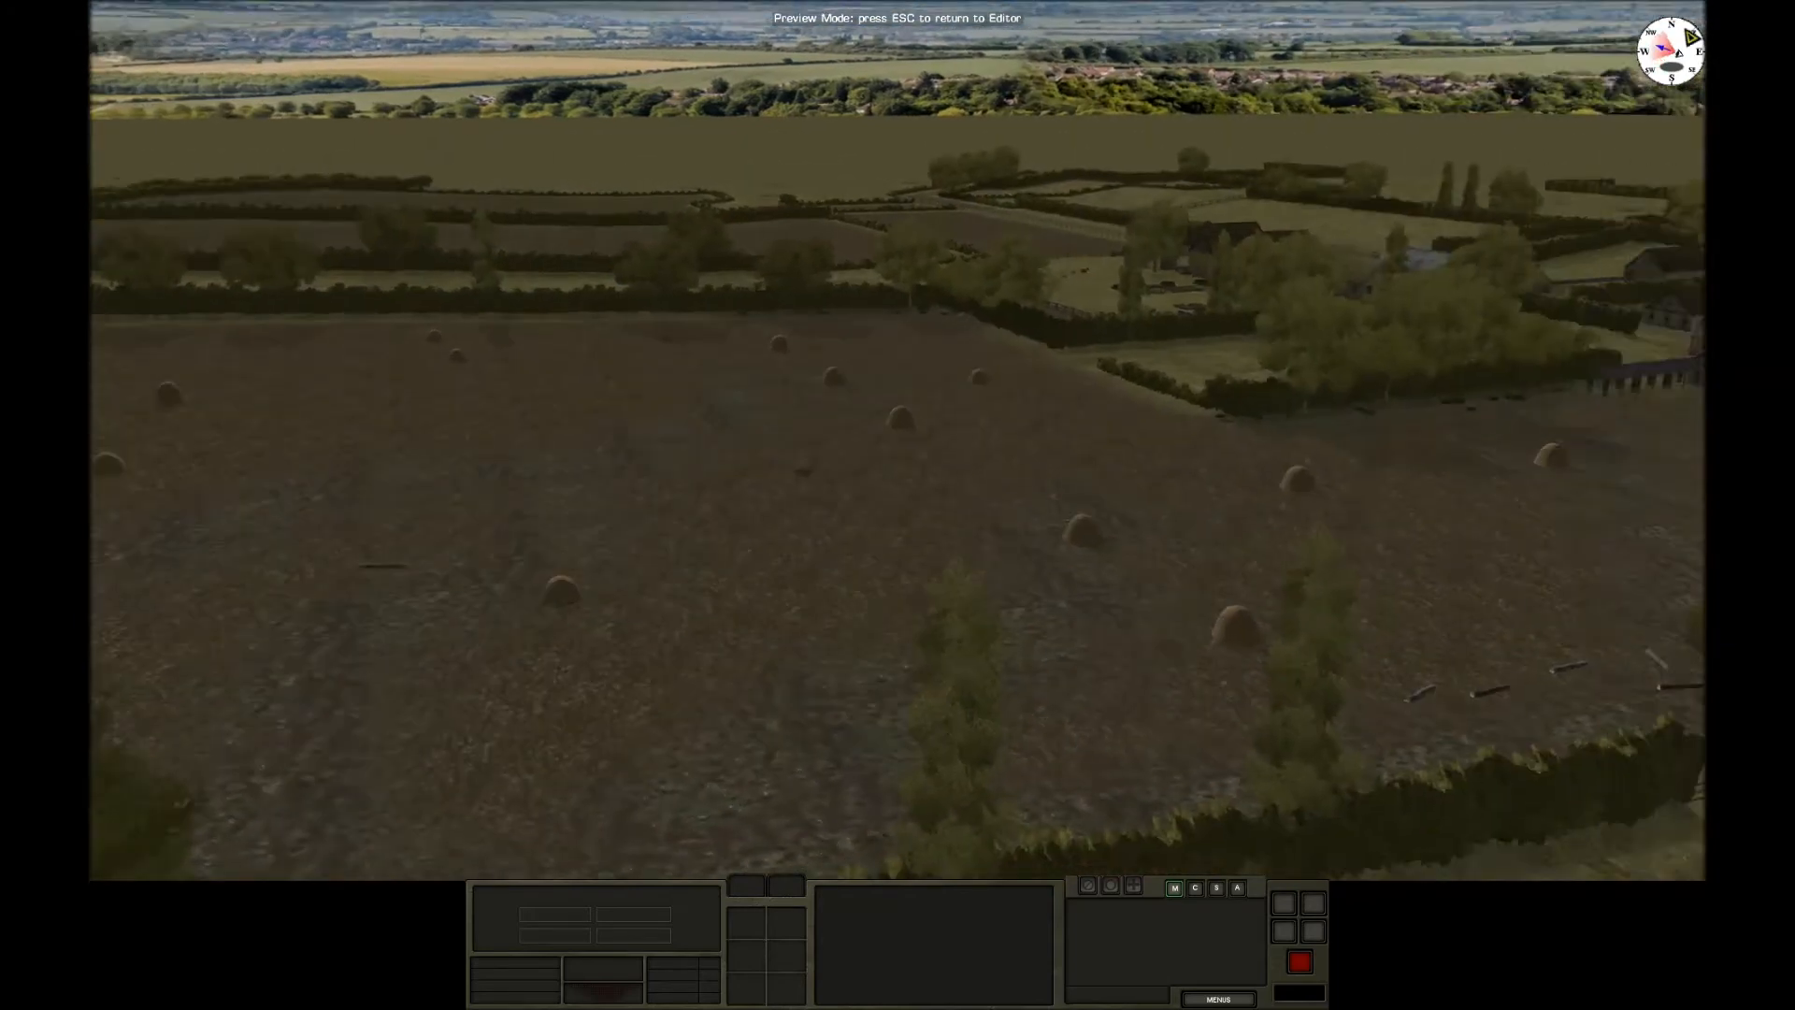
key(s)
key(r)
key(s)
key(q)
key(s)
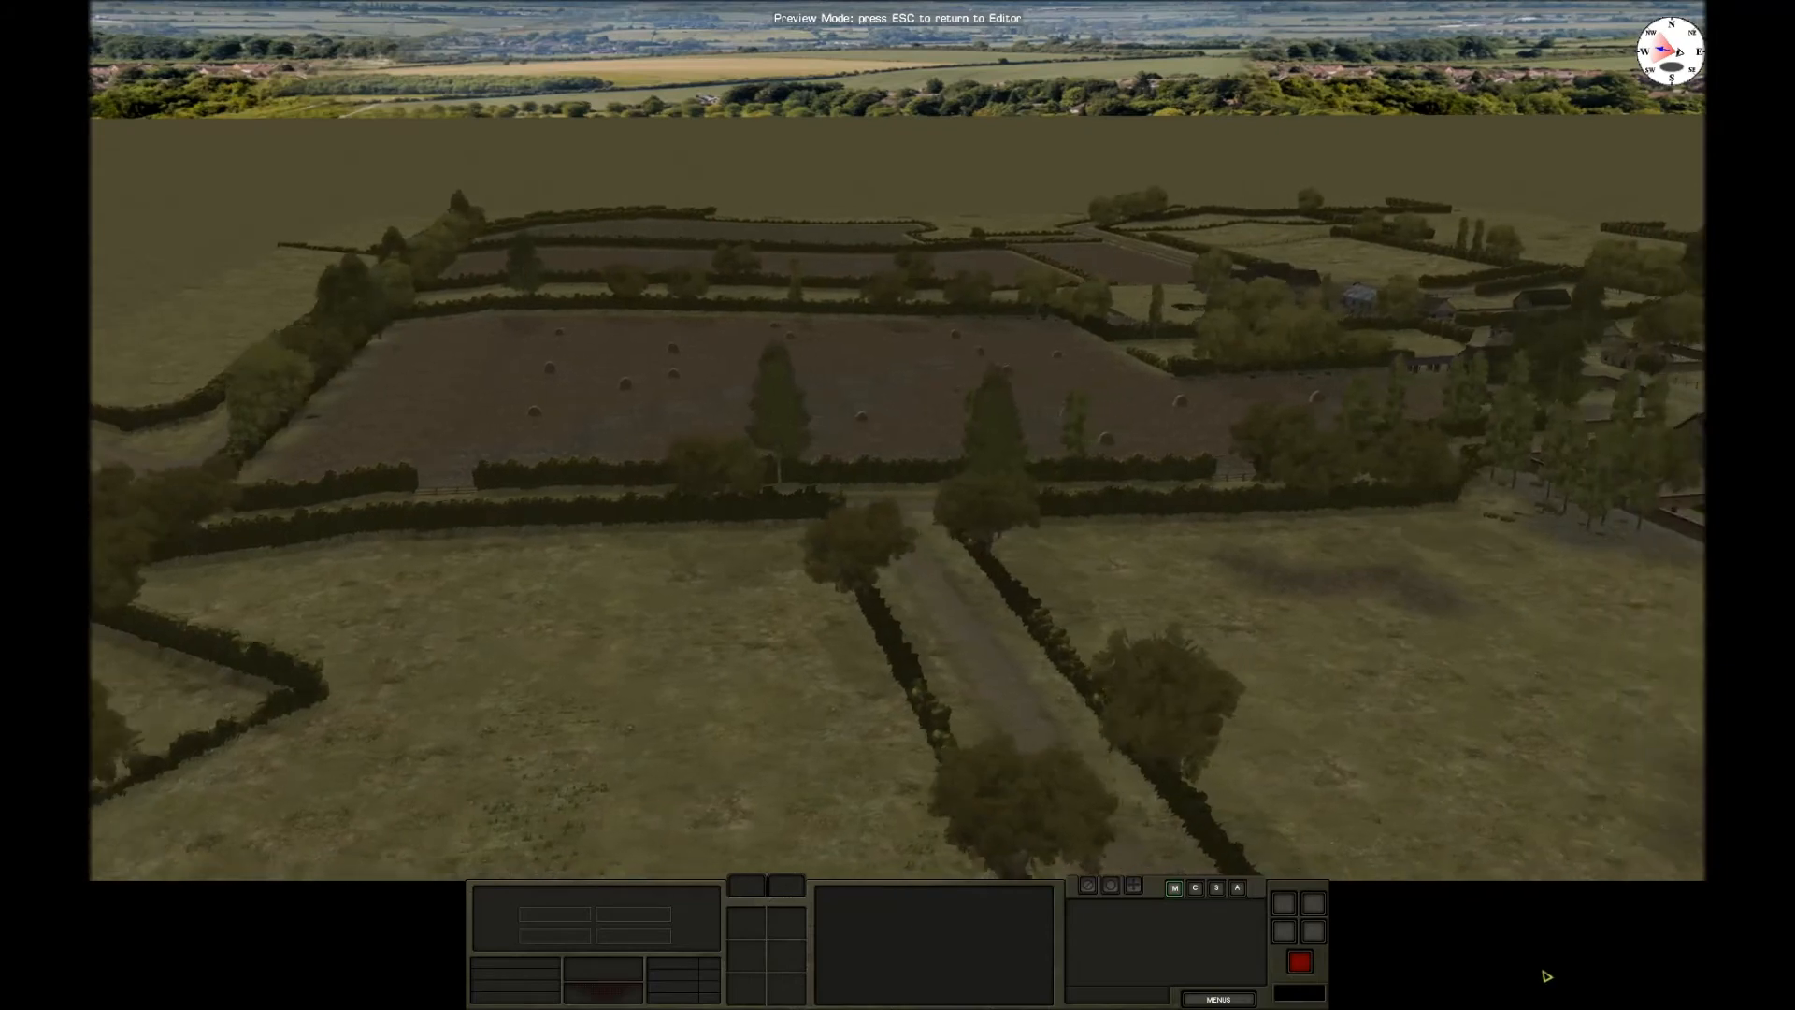
Survey the hedged meadows and the isolated house, and descend to the tree-lined dirt track beside the haystack field.
mouse_move(94, 73)
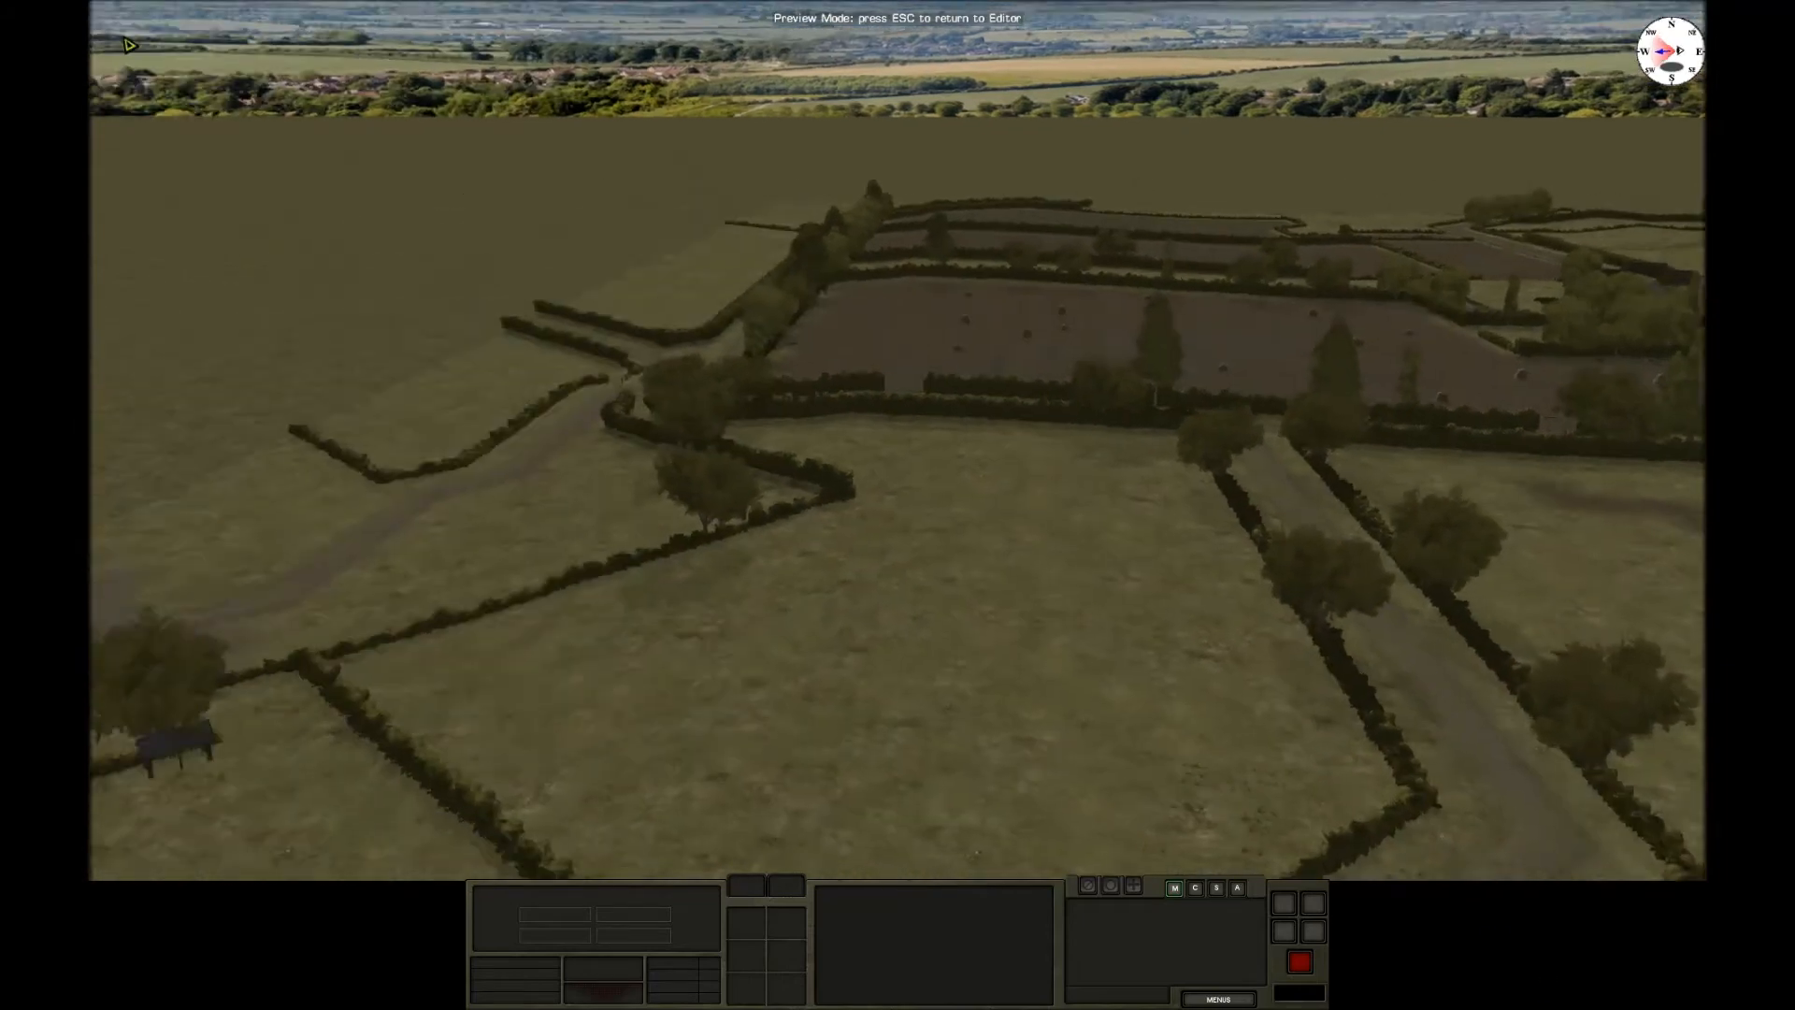
mouse_move(94, 715)
key(f)
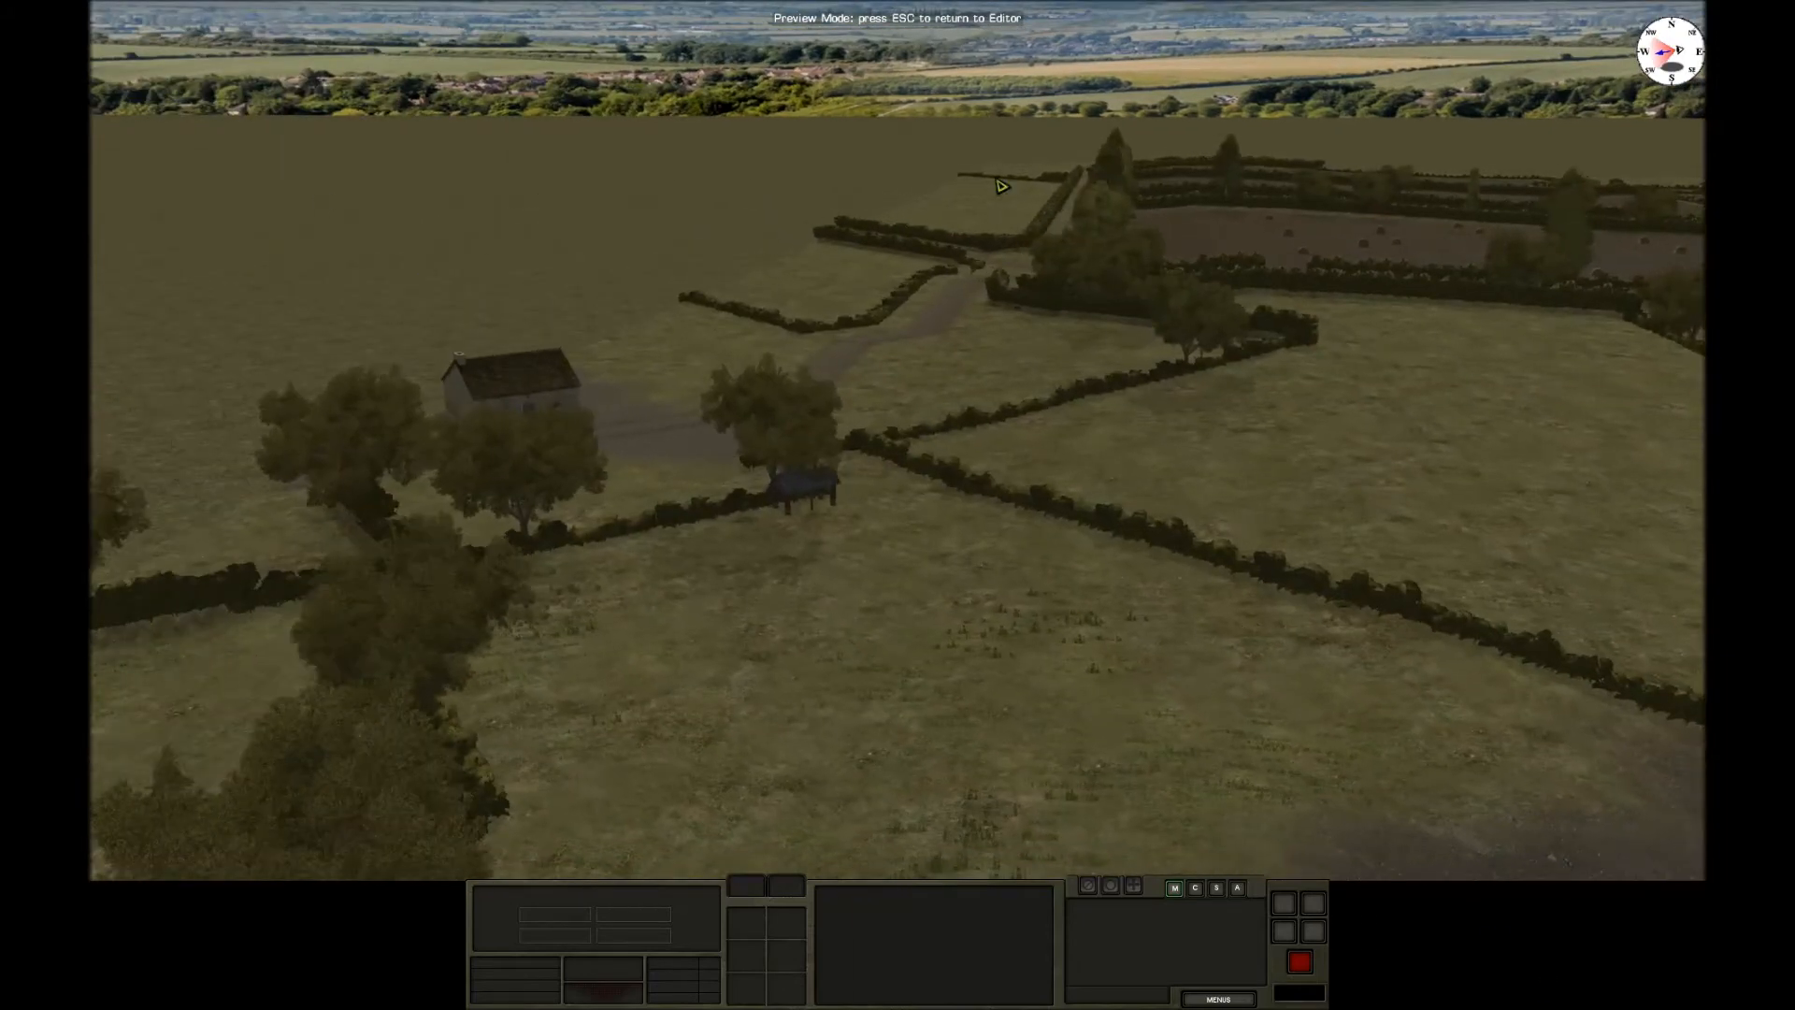
drag(861, 306, 799, 454)
key(e)
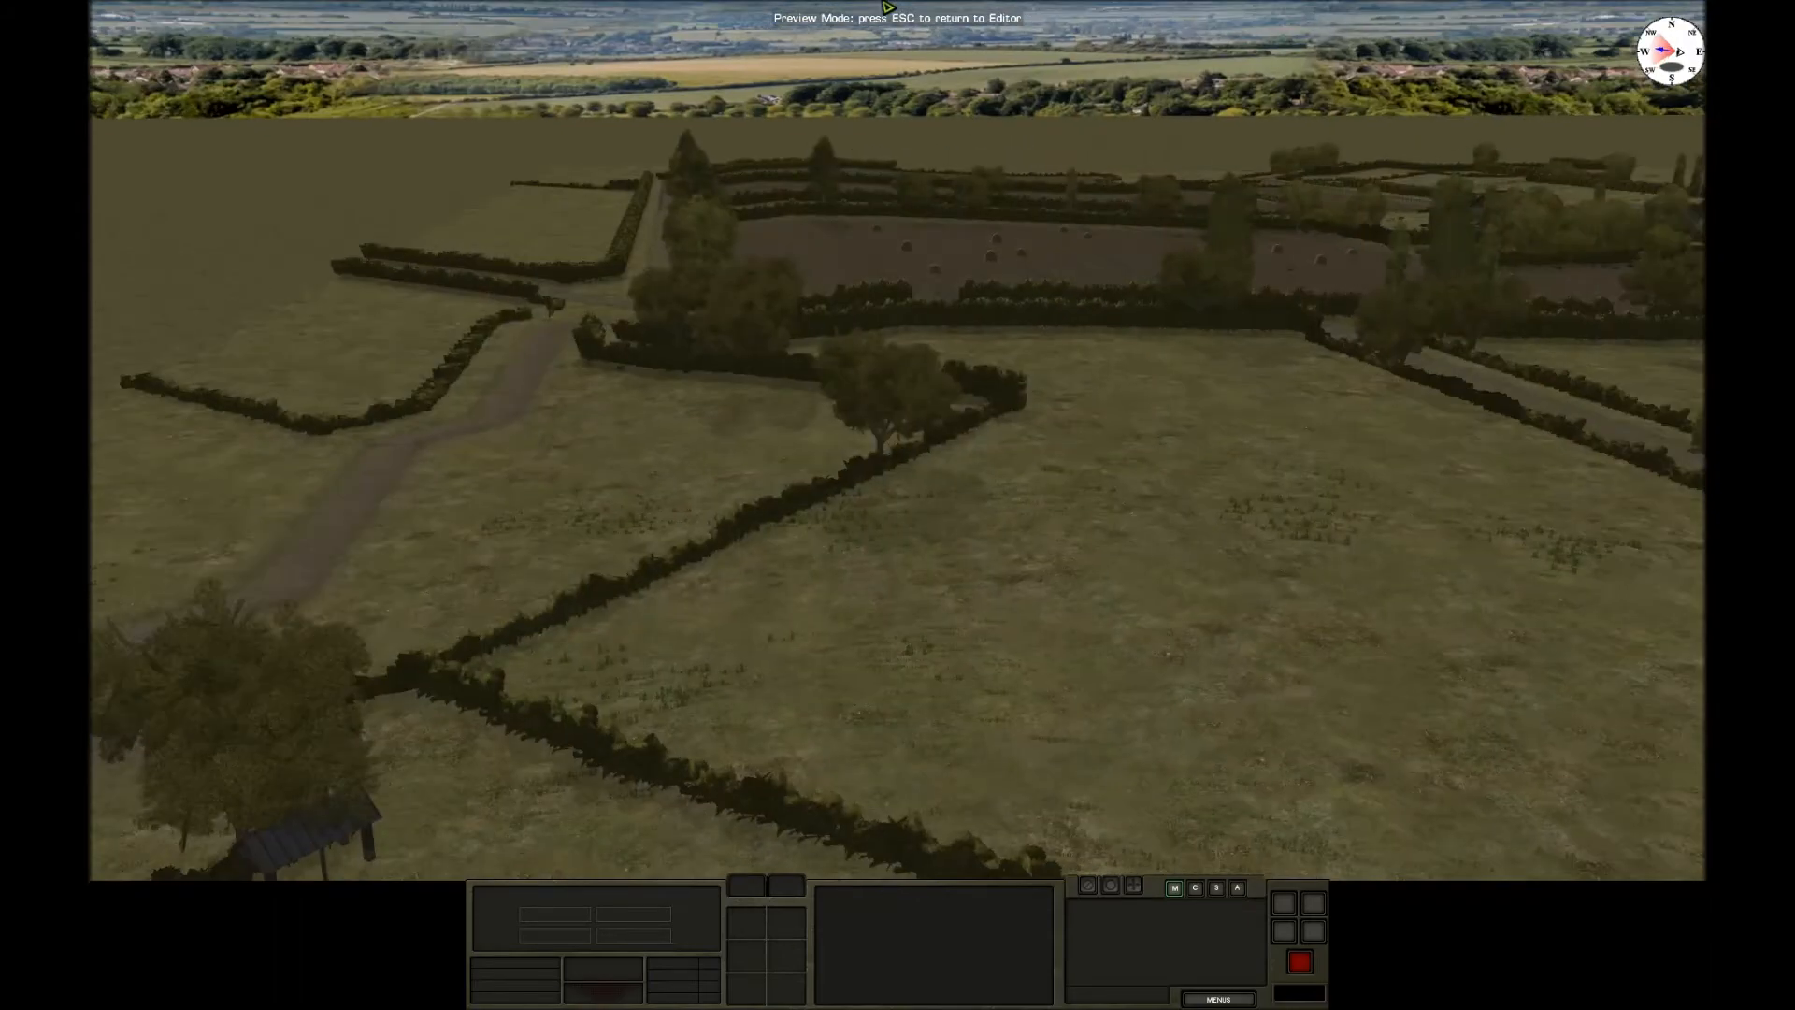
mouse_move(889, 4)
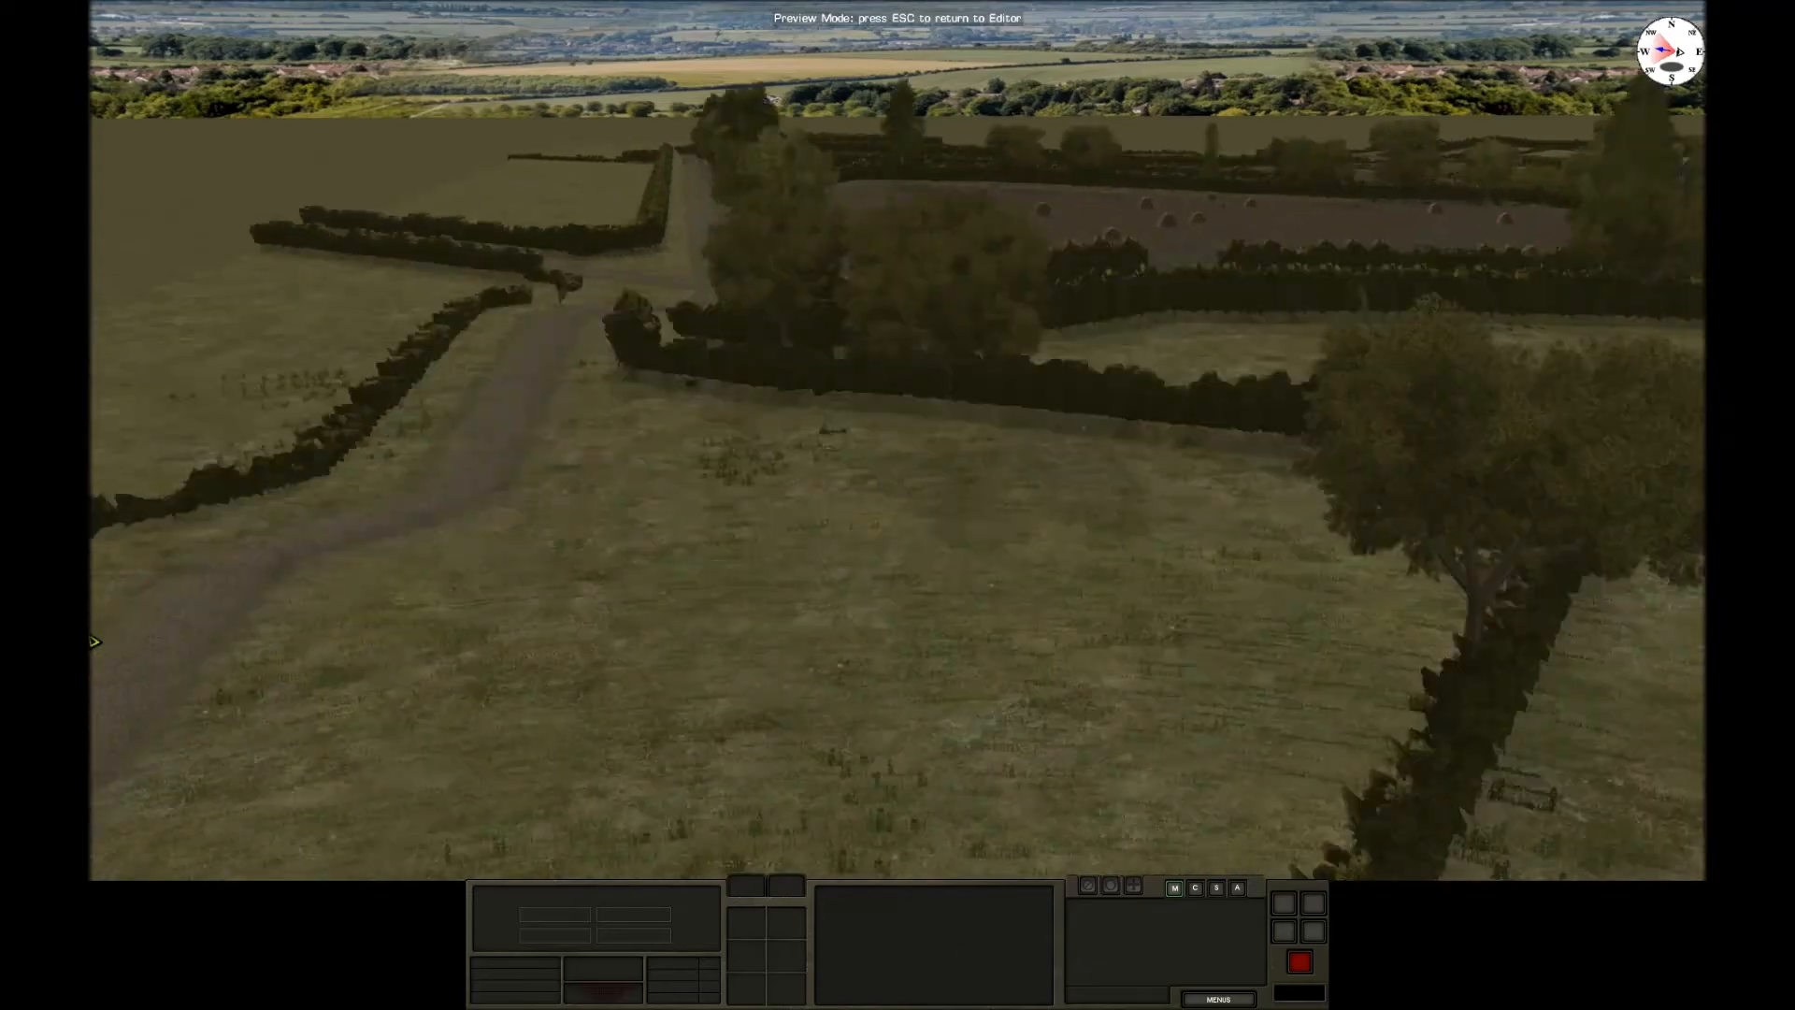
mouse_move(593, 8)
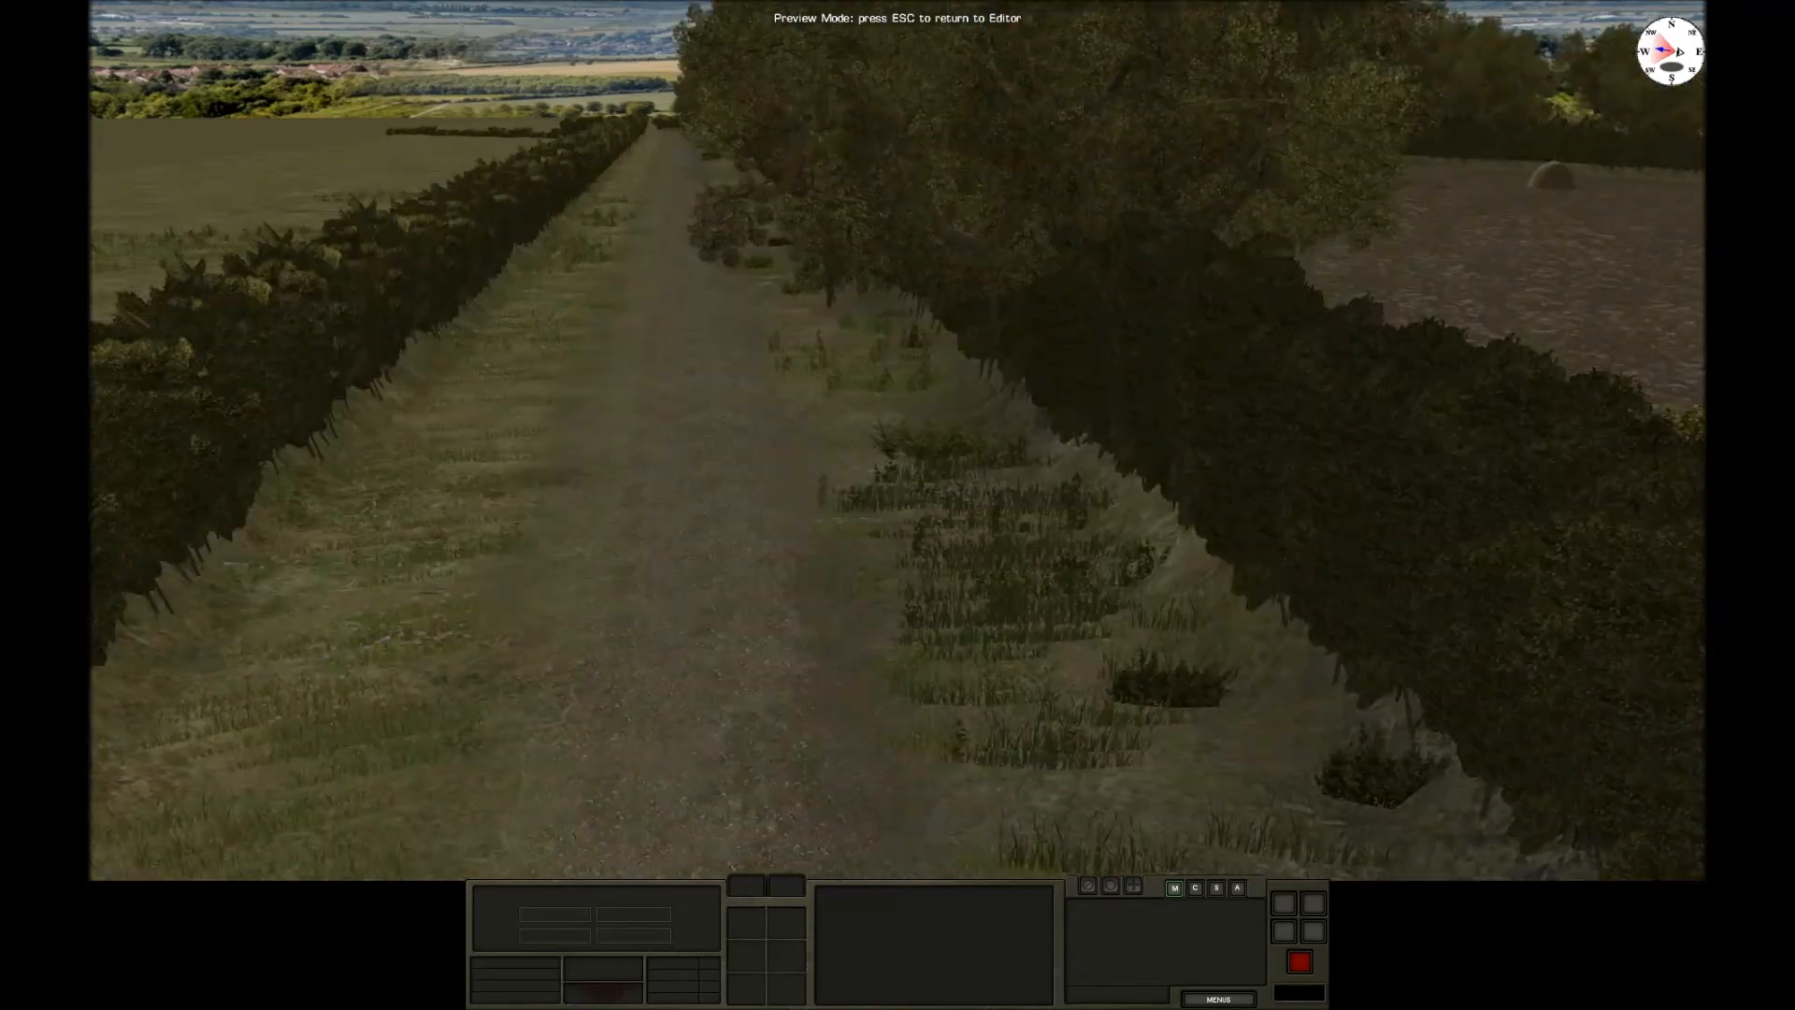
View the haystack field over its bordering hedge and cross it at low height towards the farm buildings.
right_drag(962, 570, 1337, 492)
drag(1337, 491, 823, 601)
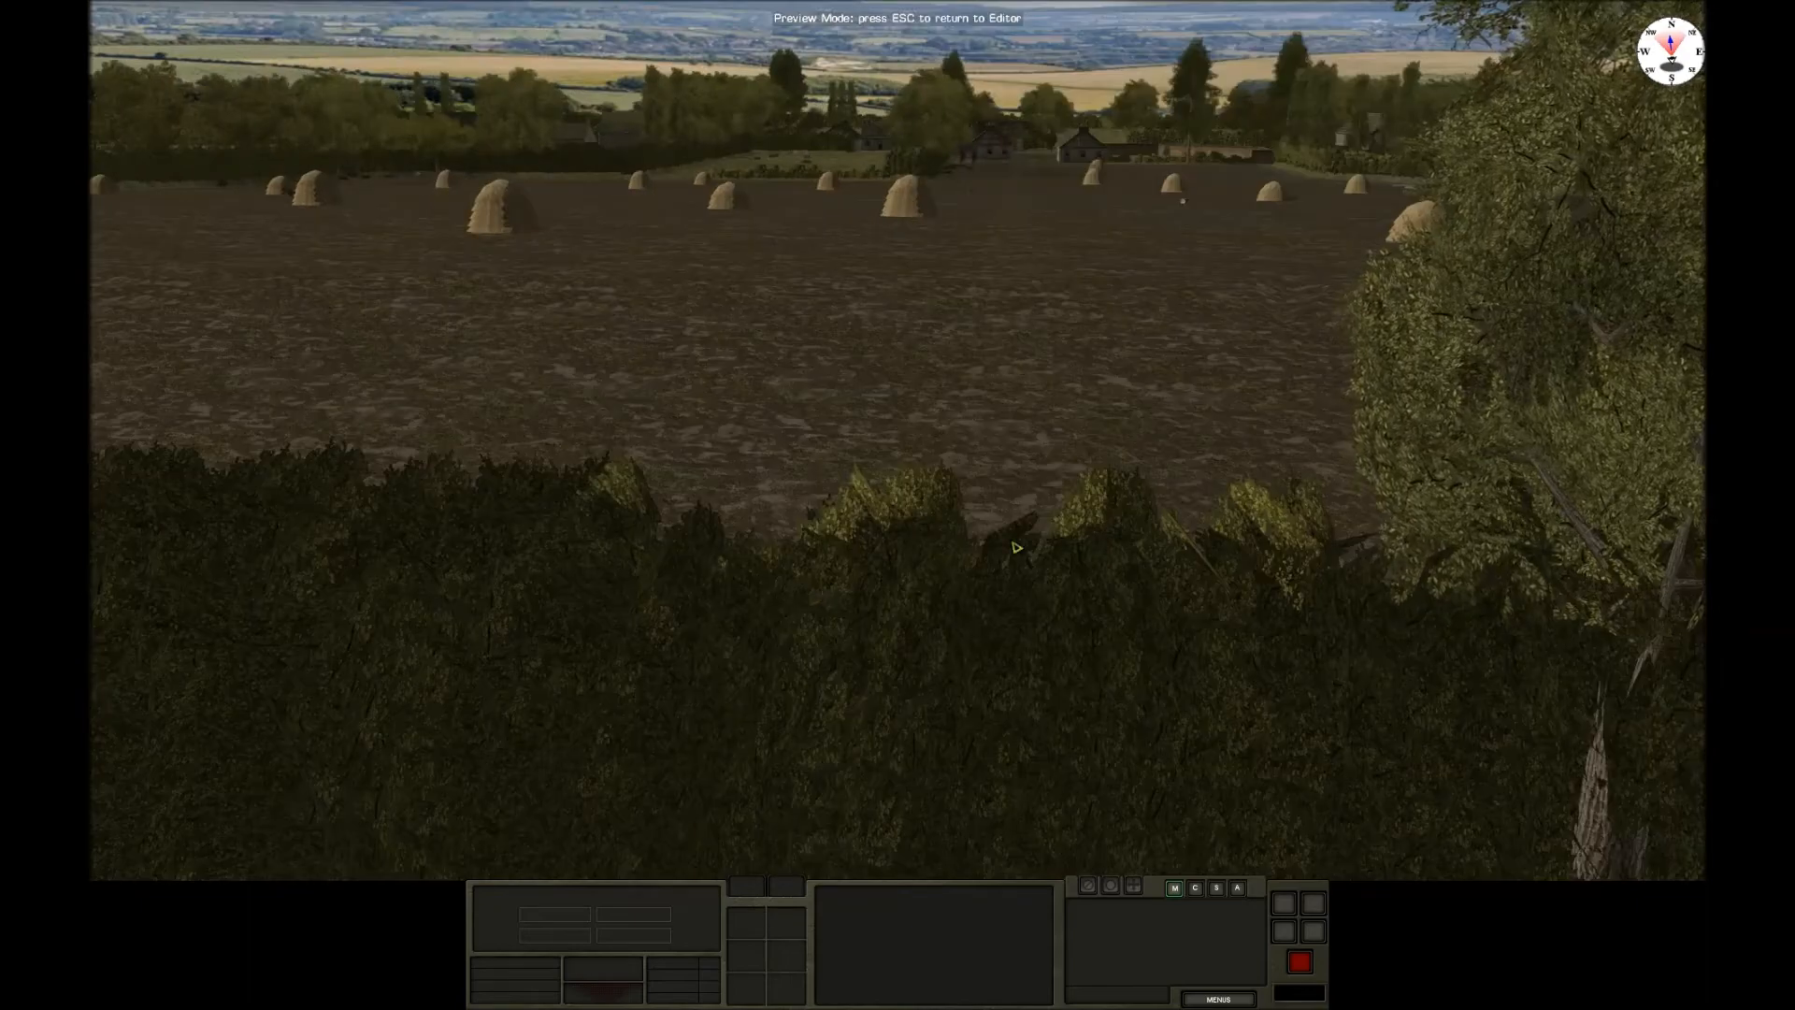
key(1)
drag(1015, 547, 1206, 495)
key(2)
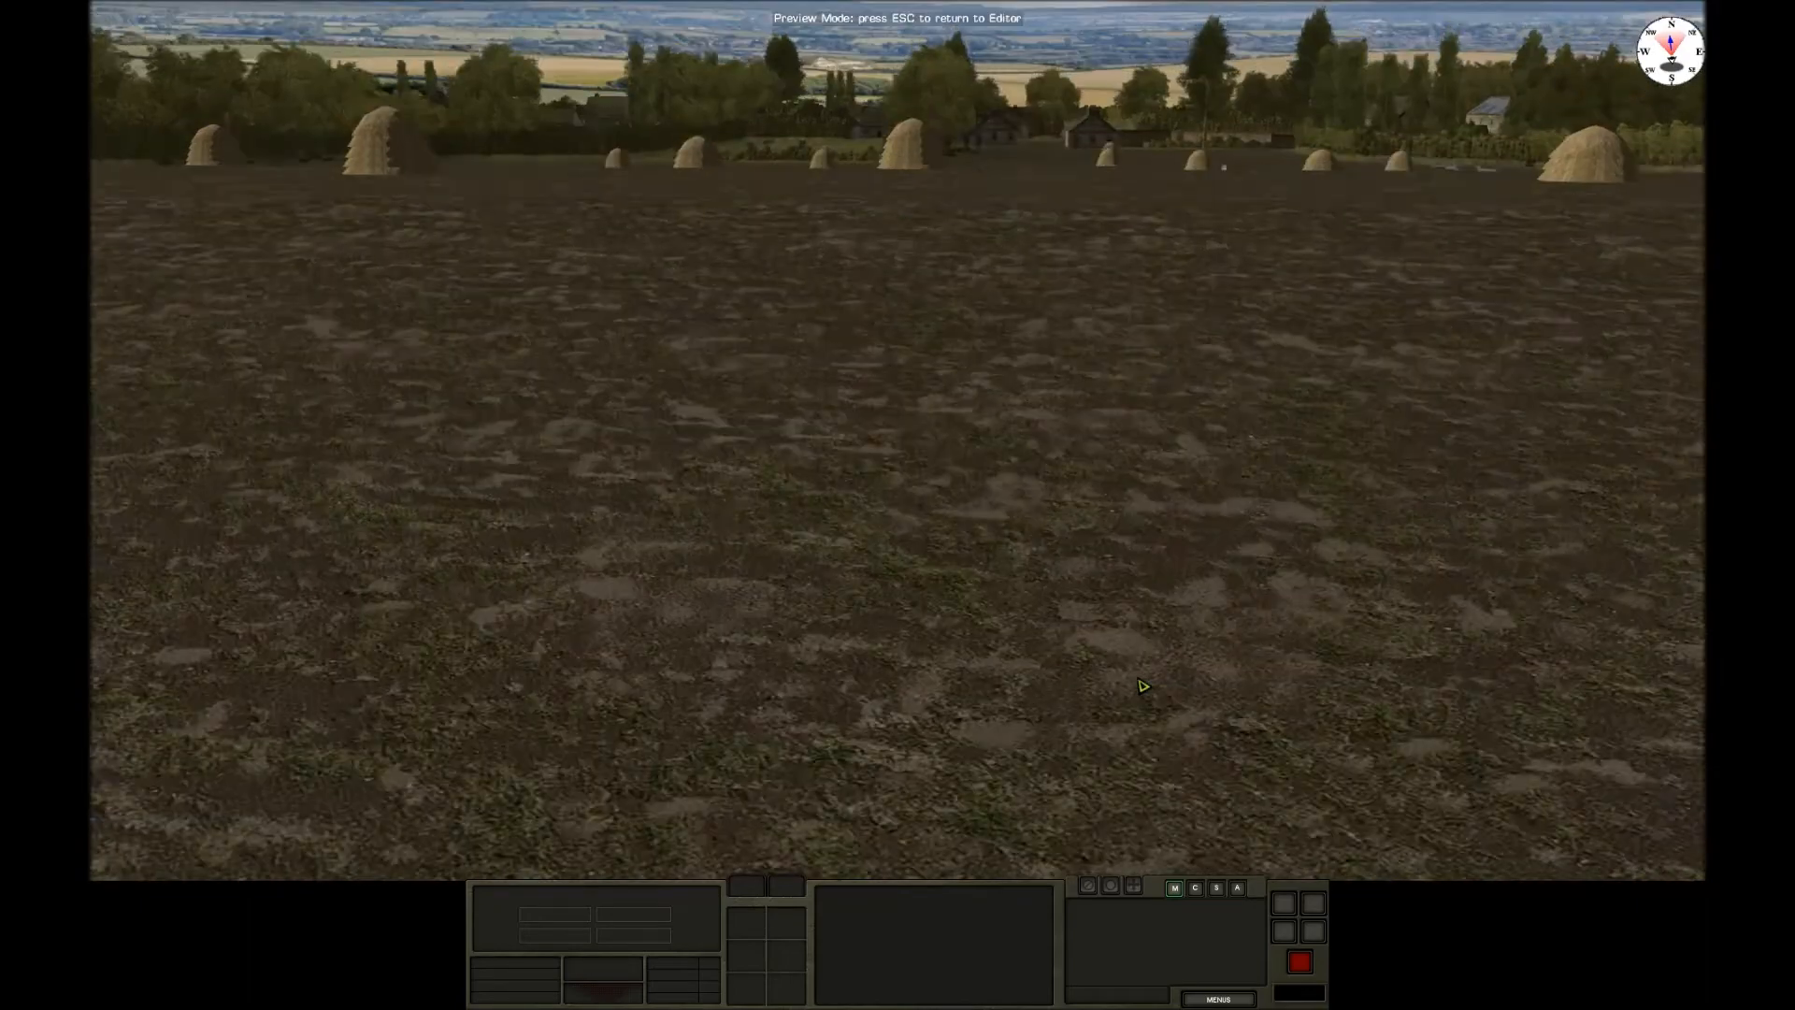
key(3)
drag(1112, 665, 1574, 615)
key(w)
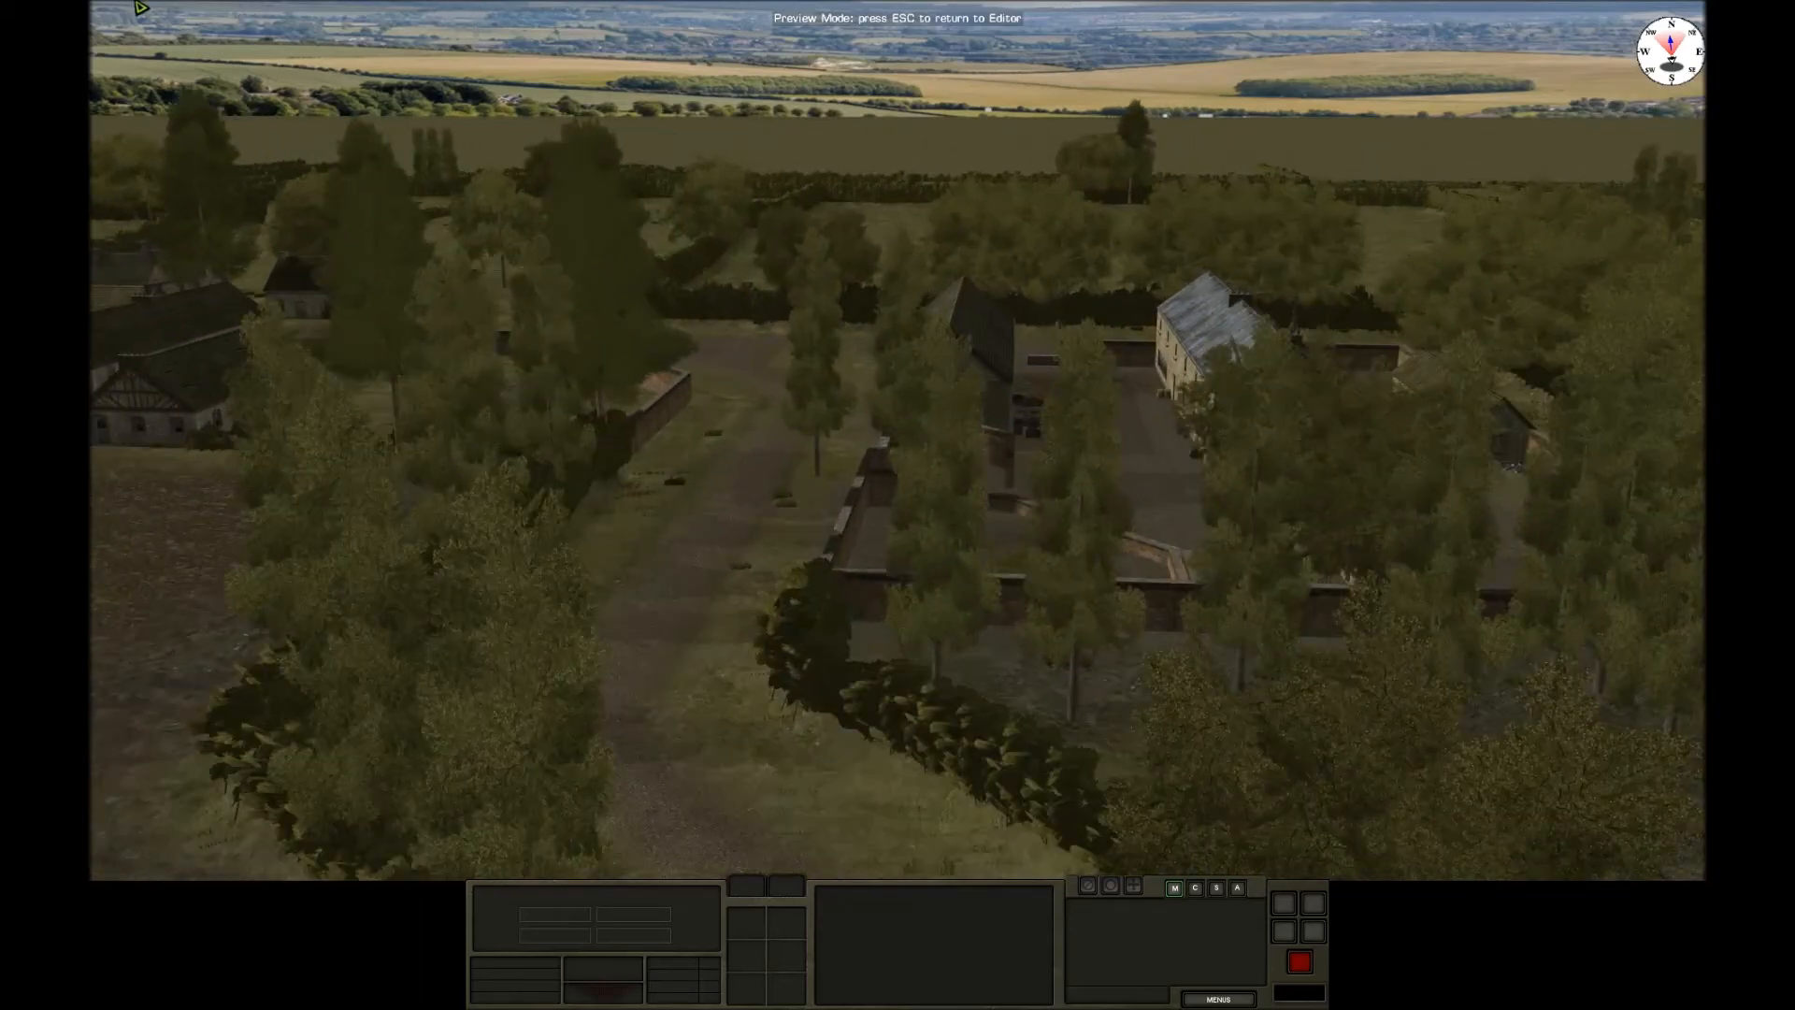
Circle above the walled farm and the adjoining pasture, ending low over the lane that leads past the farm.
mouse_move(140, 8)
key(4)
key(q)
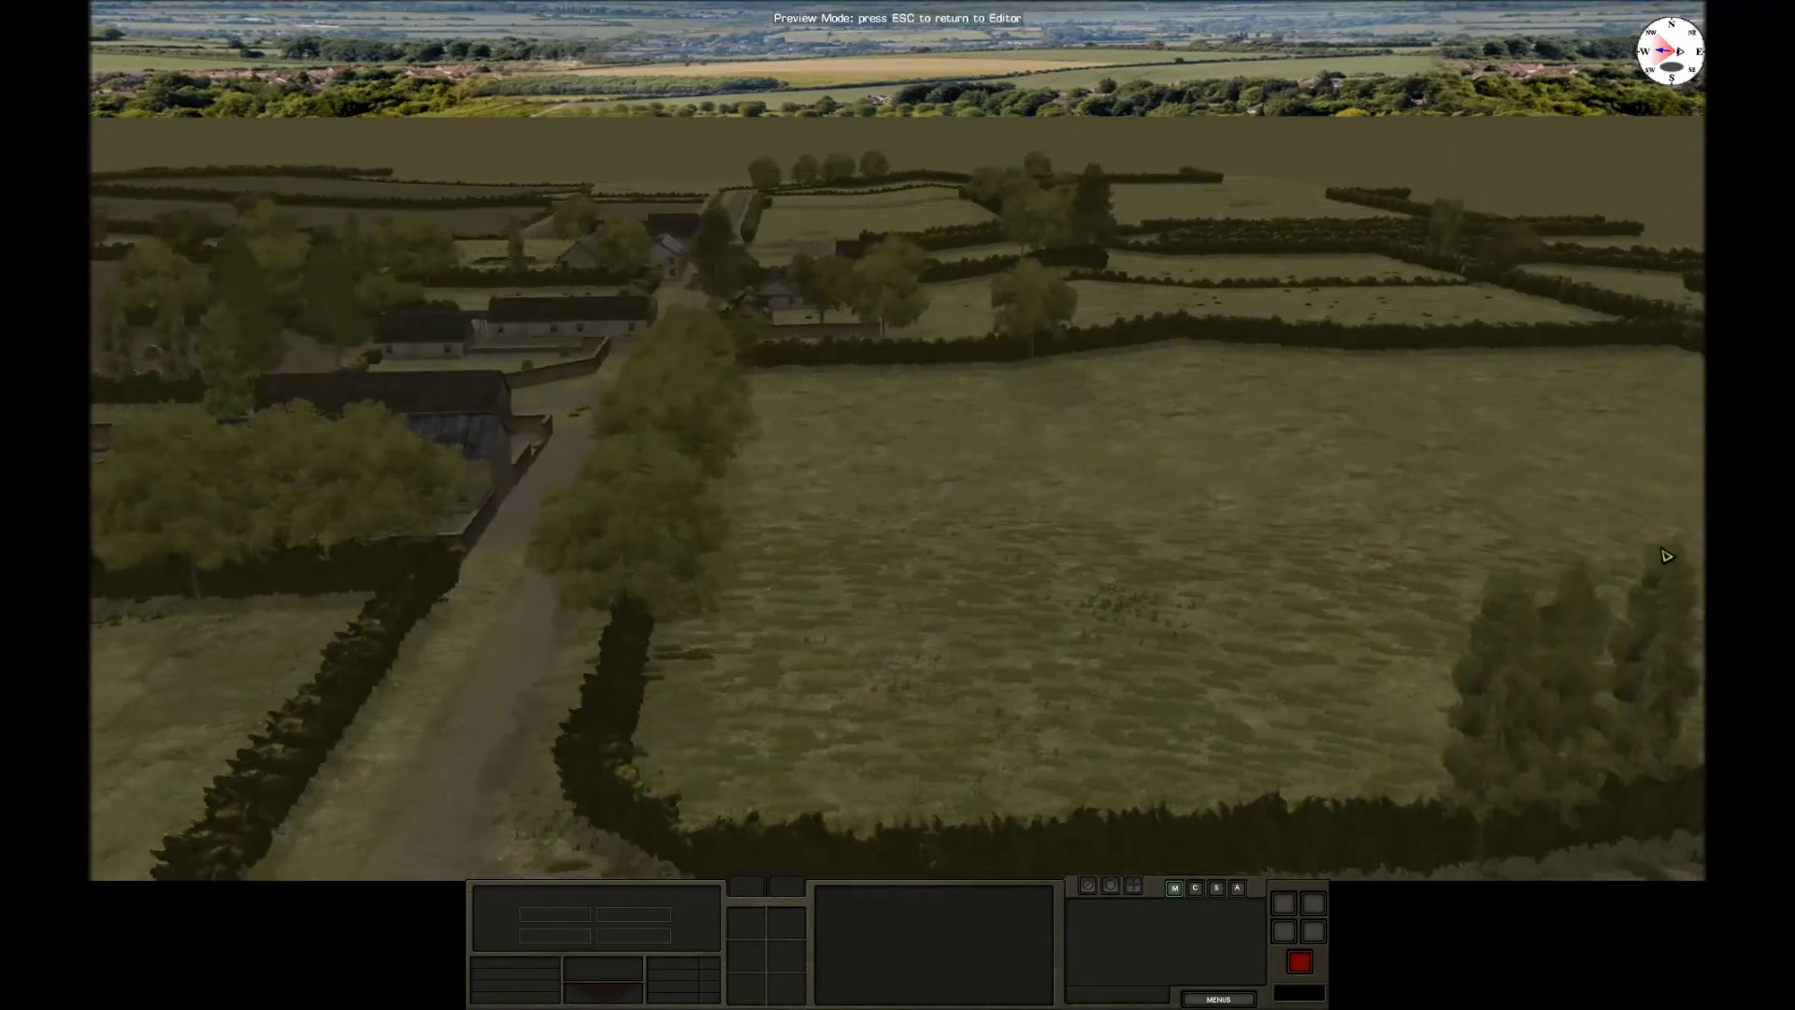
mouse_move(624, 8)
mouse_move(953, 7)
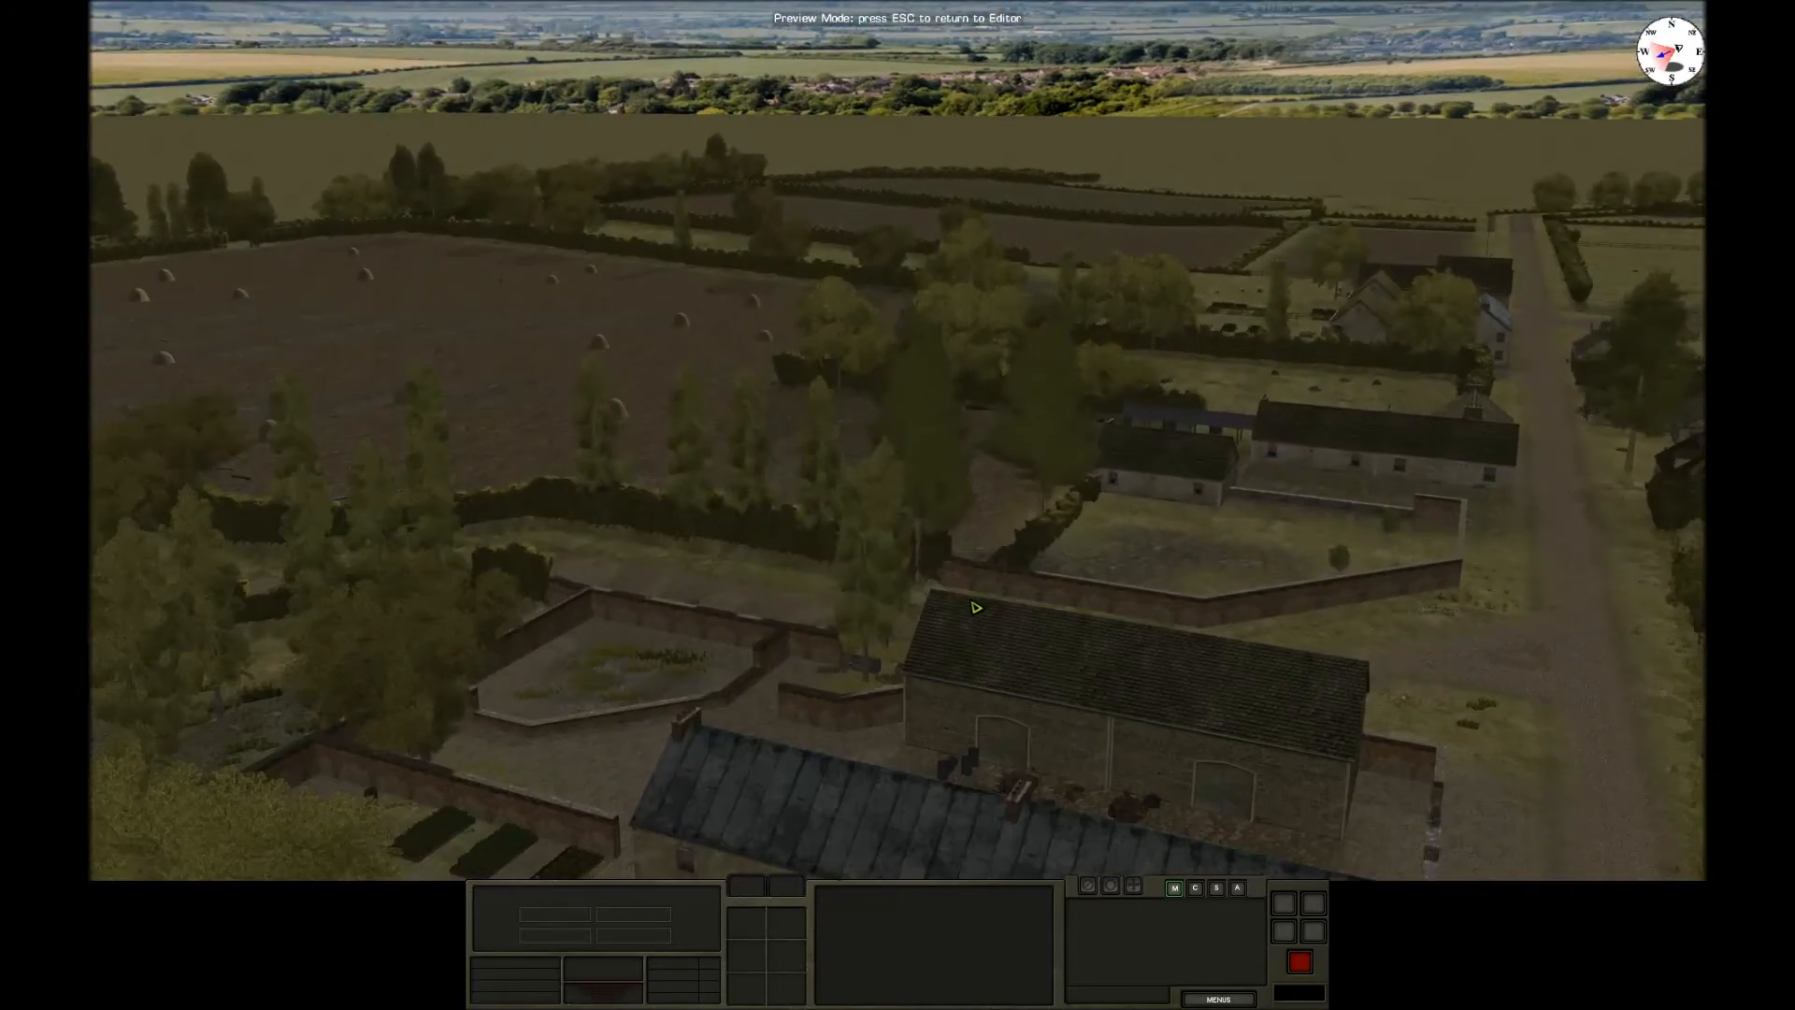
key(s)
key(e)
key(2)
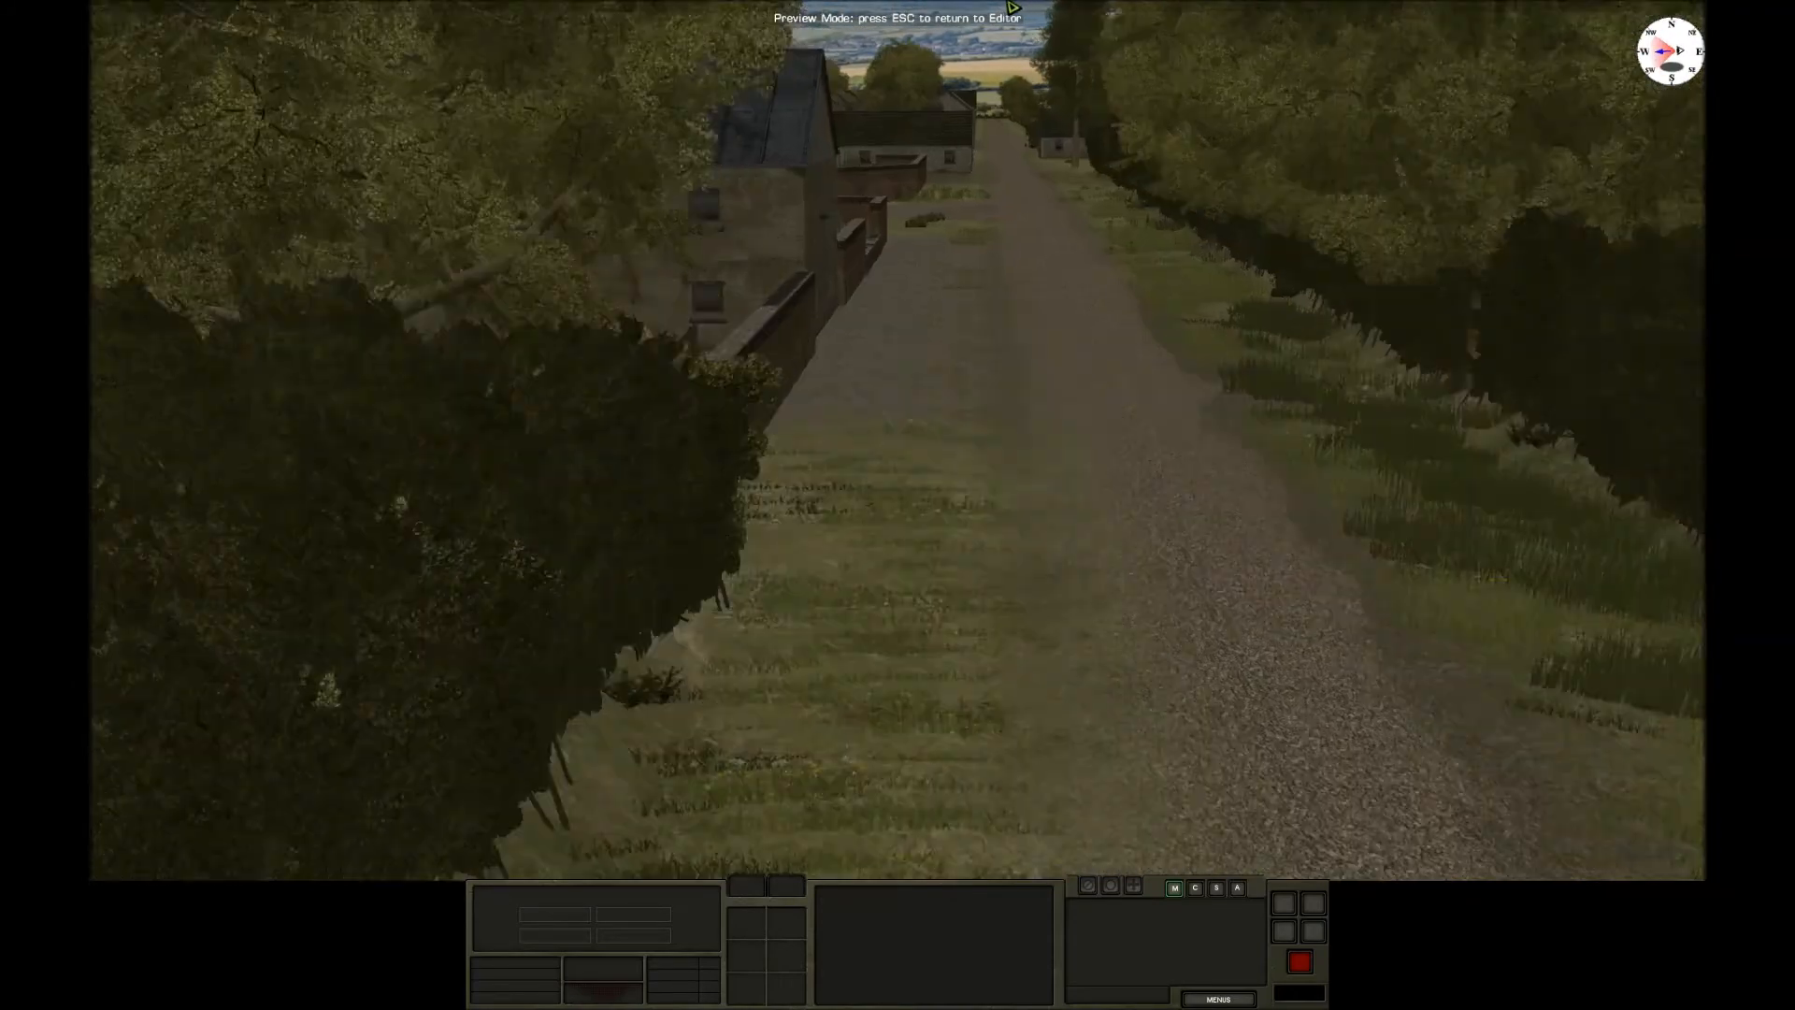
Follow the gravel lane past the farm and into the village to the stone barn with the ladder on its gable.
mouse_move(1014, 7)
key(d)
key(w)
right_drag(1030, 252, 1687, 21)
key(w)
key(w)
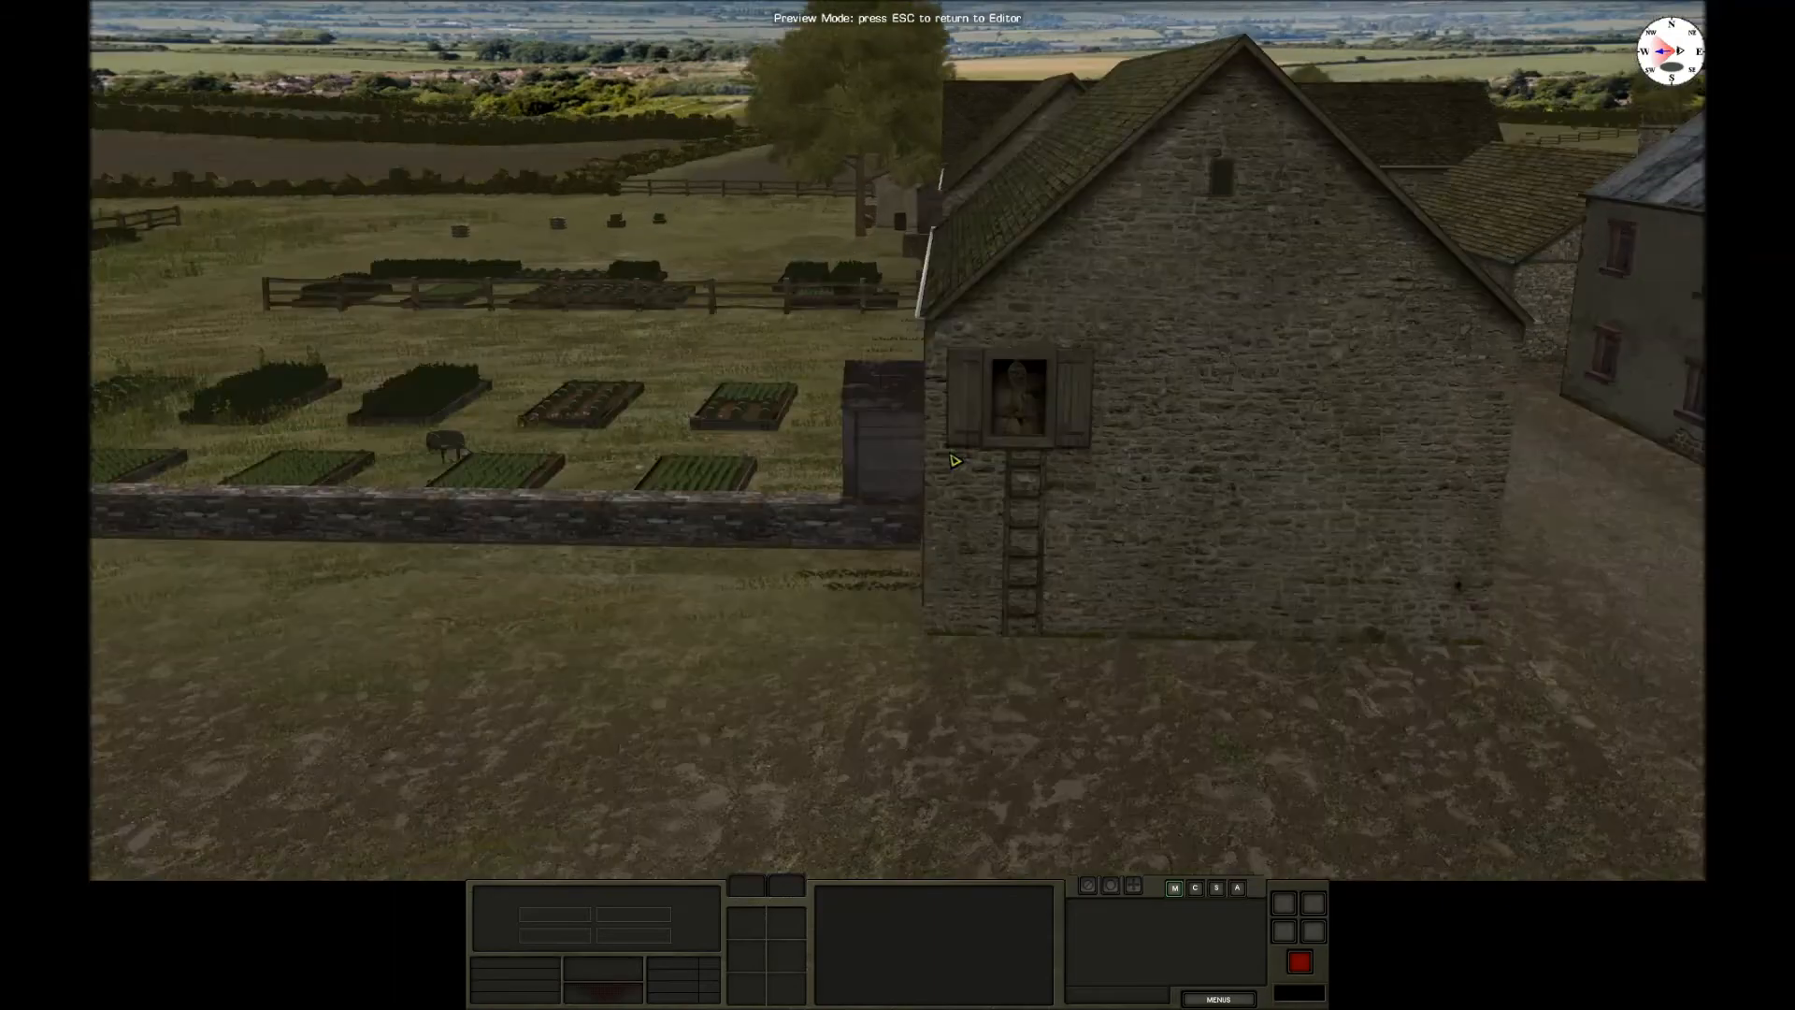
Examine the barrels and crates in the yard and the raised vegetable beds behind the low stone wall.
key(a)
key(w)
right_drag(786, 18, 505, 267)
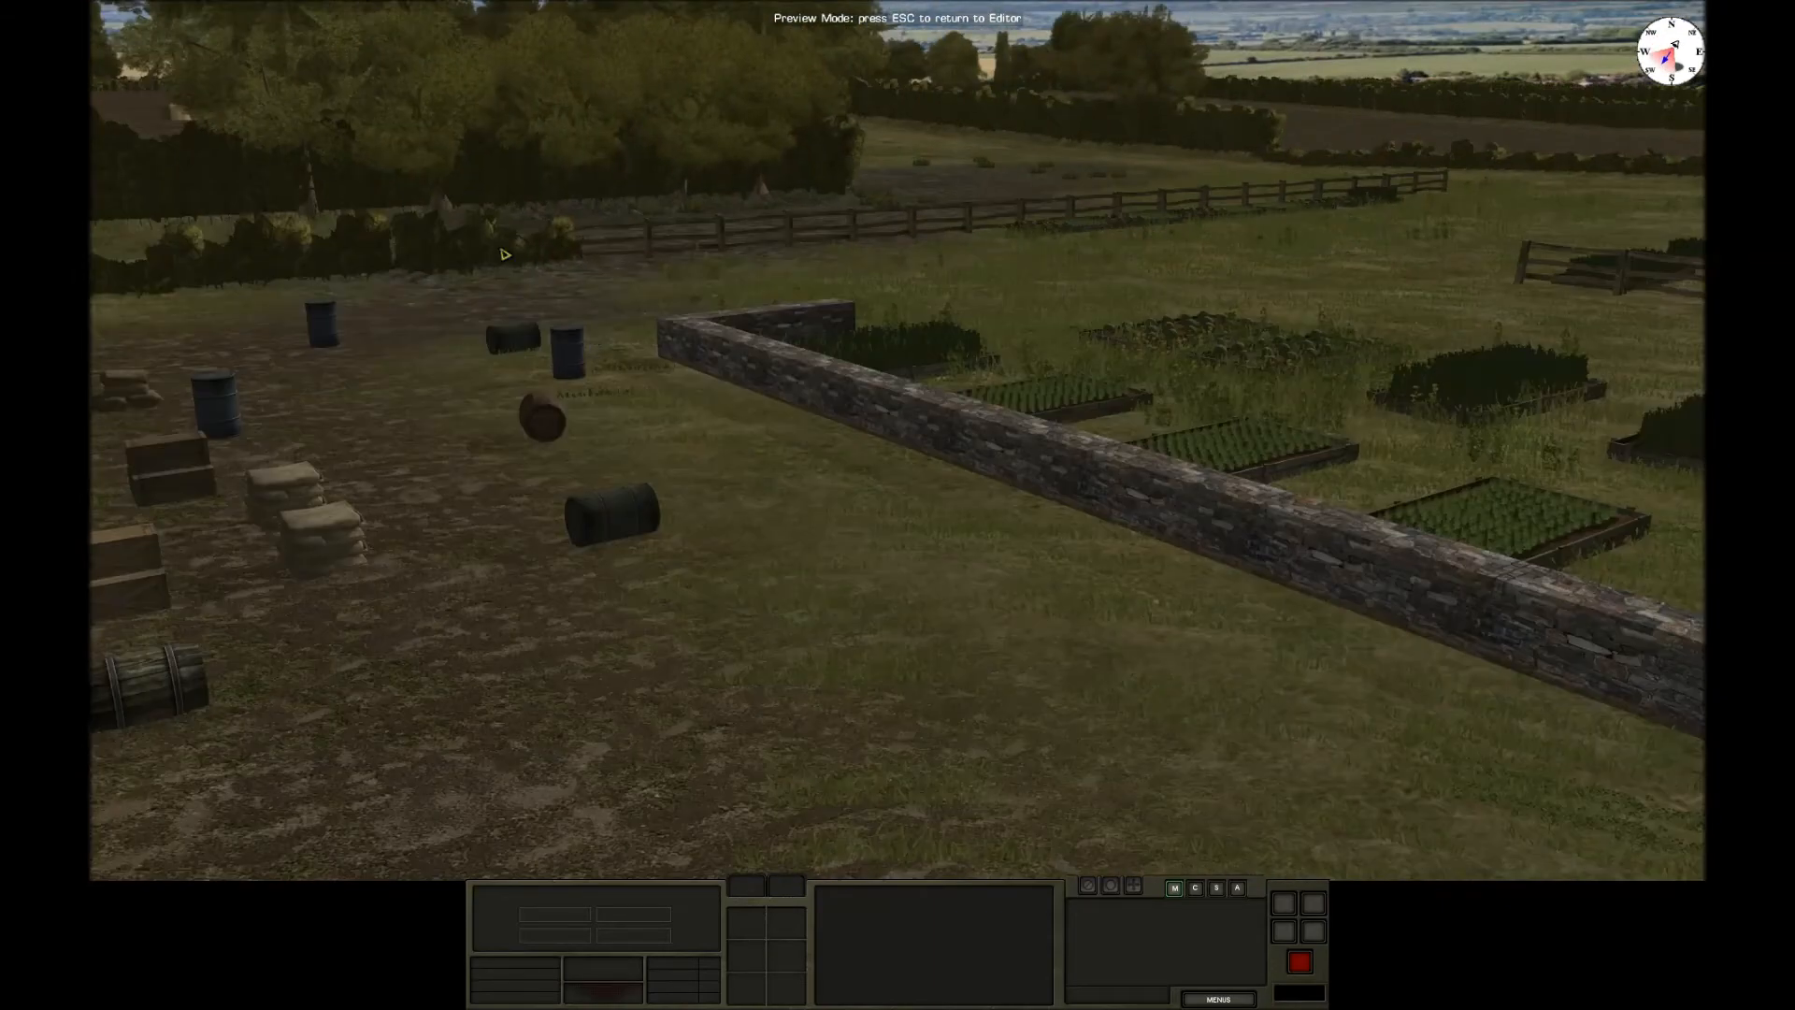
right_drag(597, 339, 387, 301)
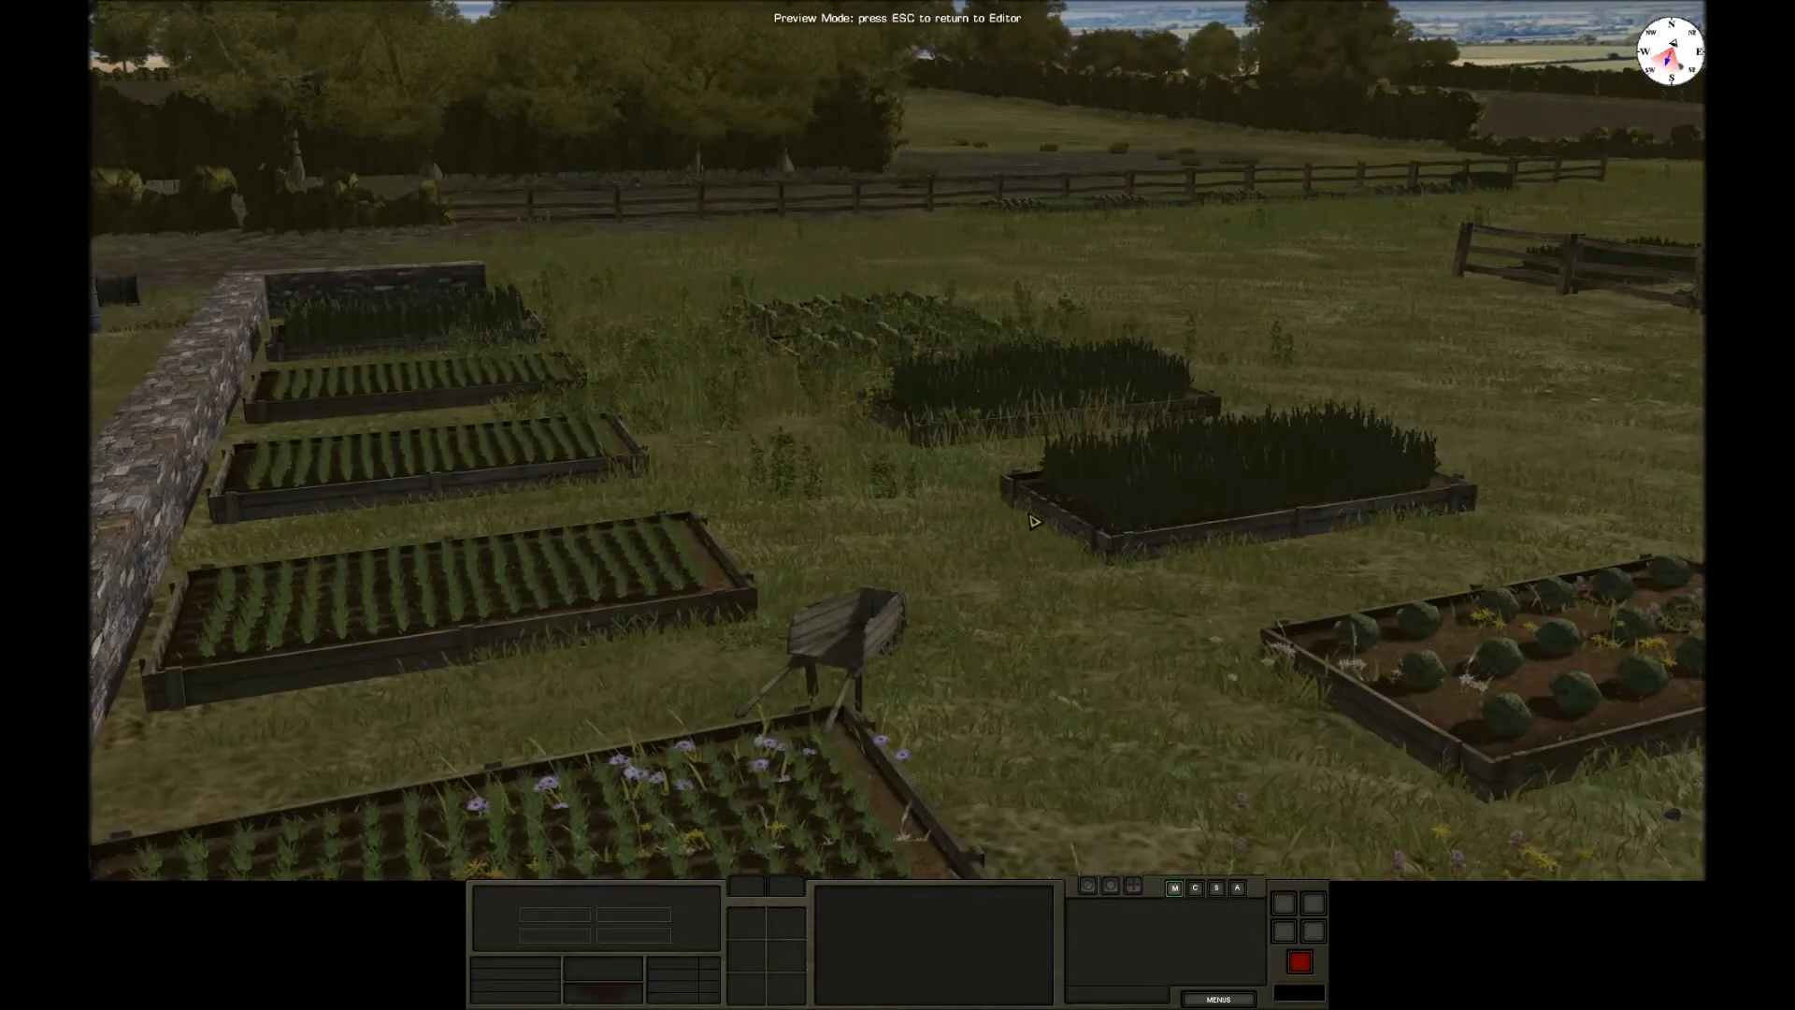
right_drag(1034, 521, 521, 362)
right_drag(638, 346, 1075, 337)
drag(1076, 337, 93, 7)
mouse_move(93, 7)
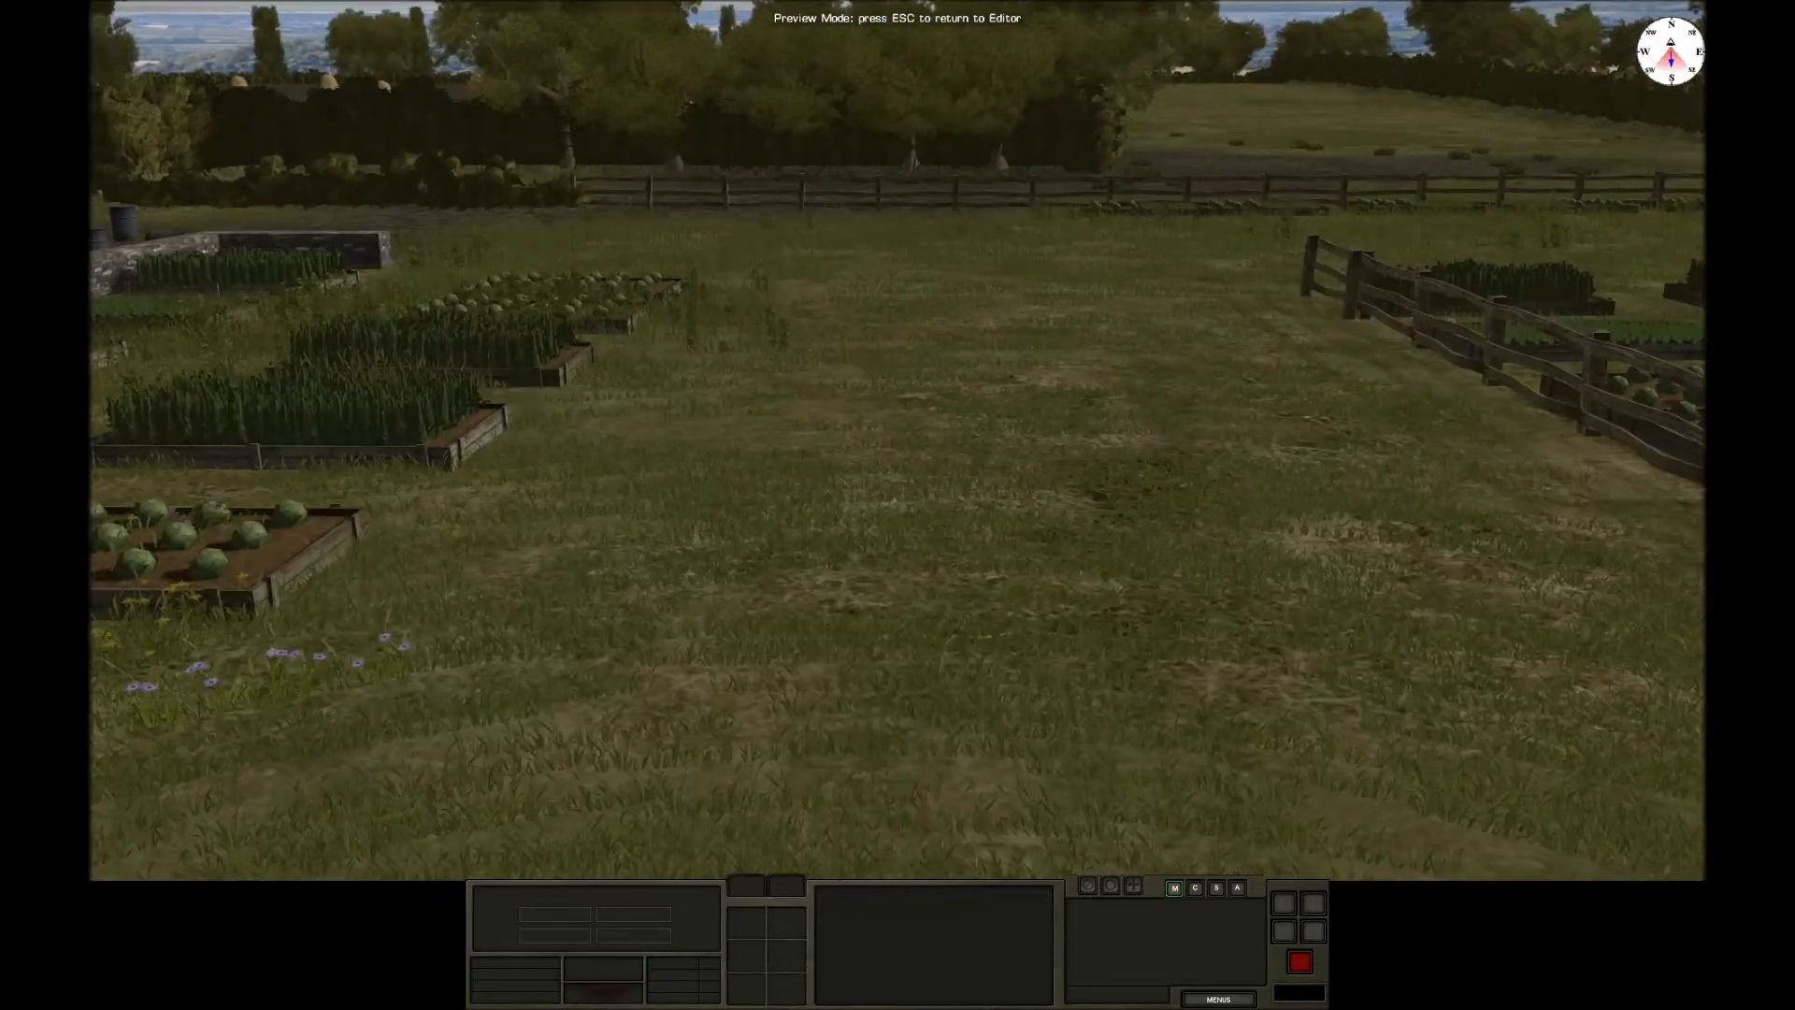
Inspect the fenced cabbage beds and the grassy plot with stacked bales behind the village houses.
right_drag(898, 350, 1131, 350)
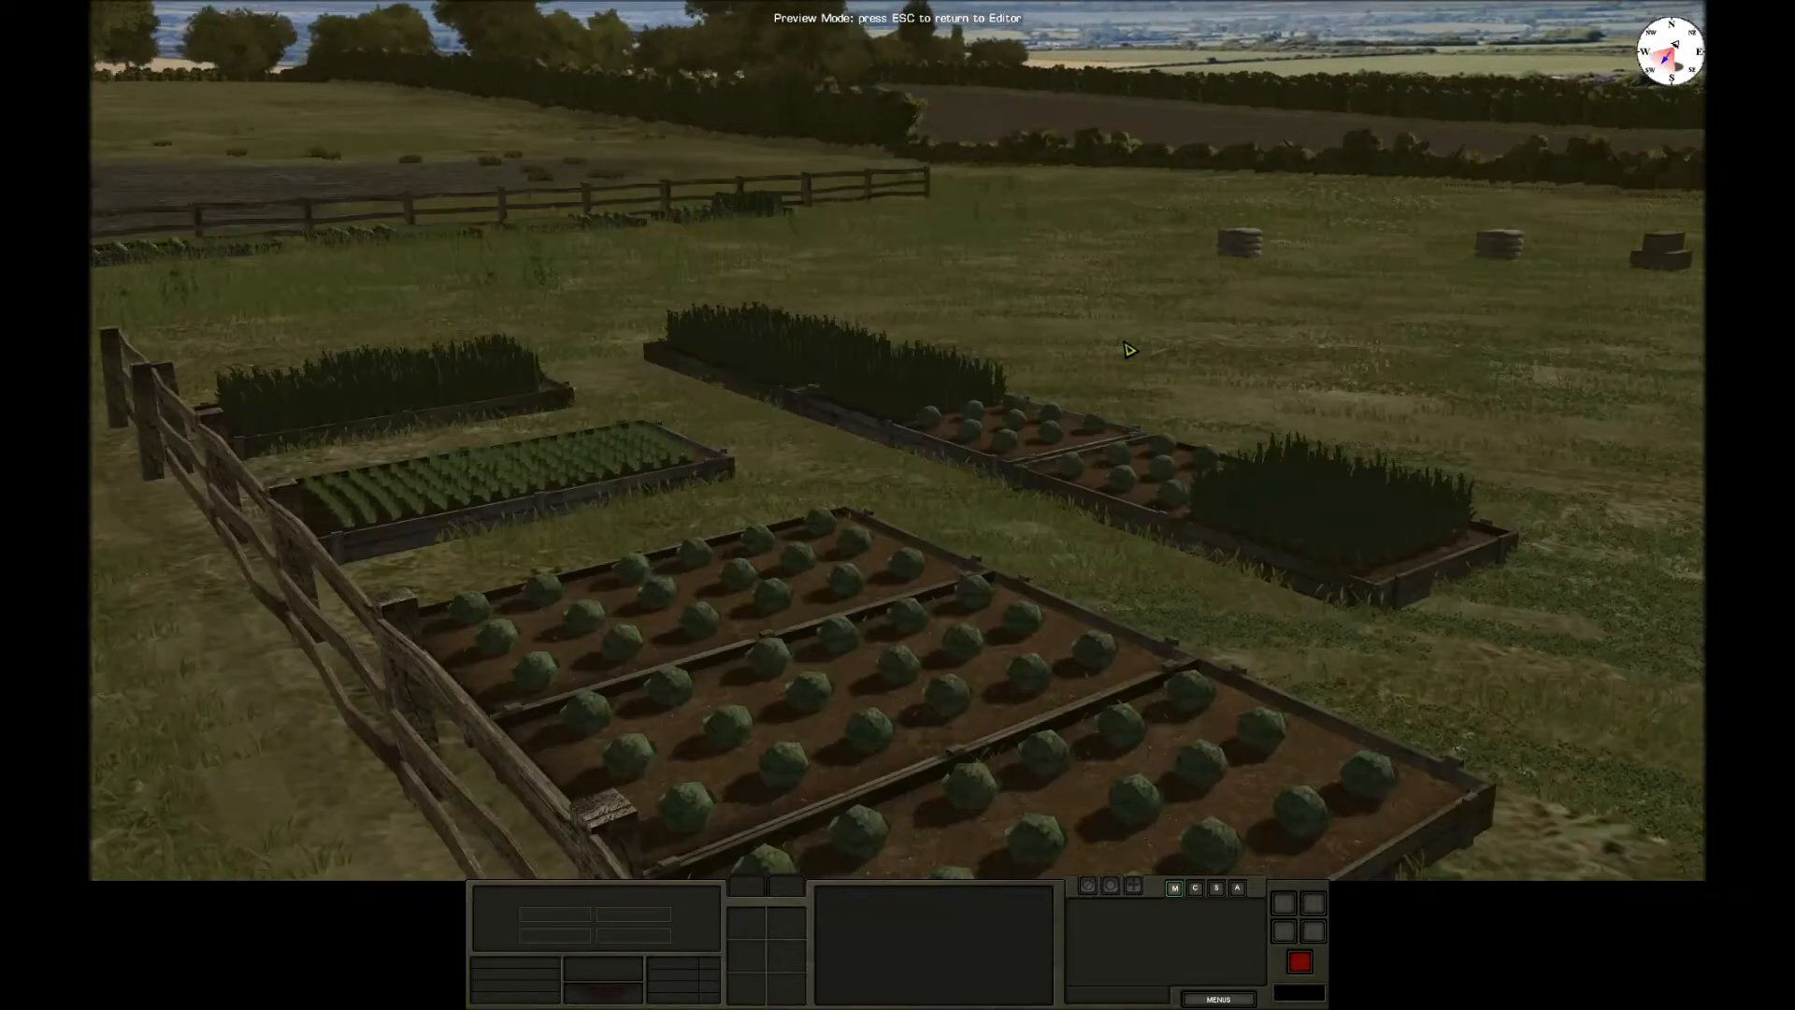
mouse_move(1700, 10)
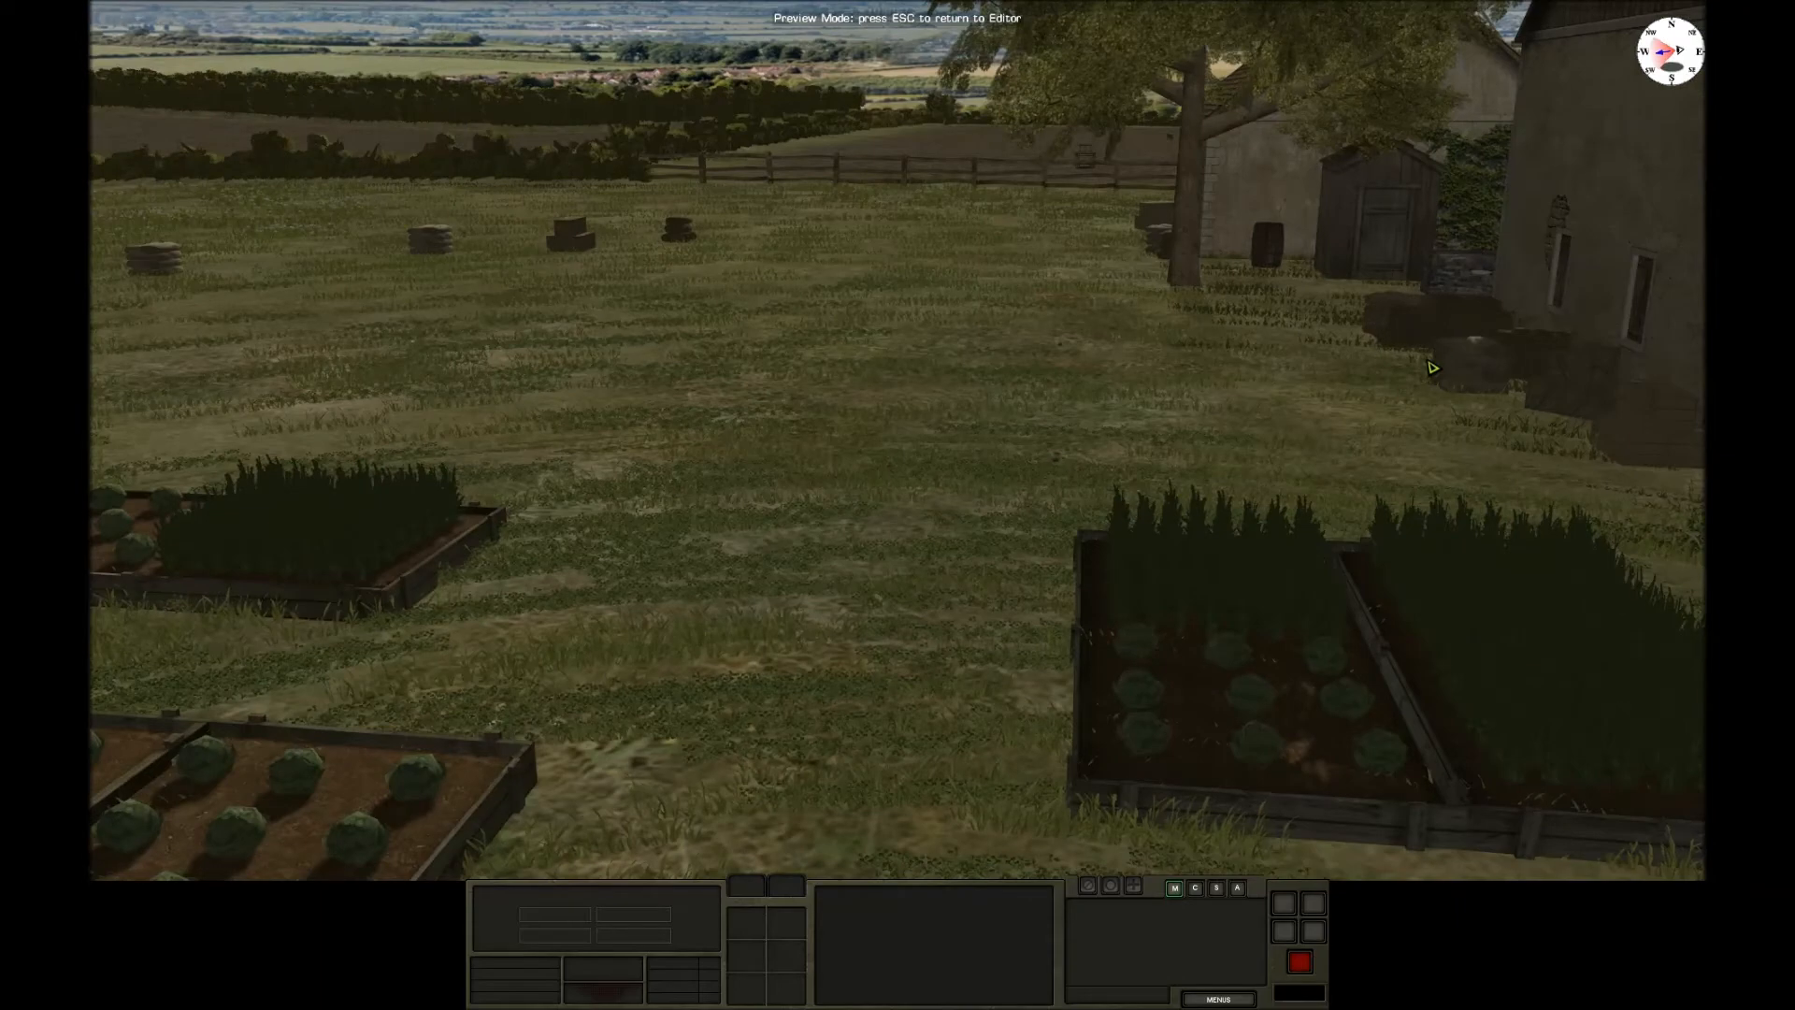
mouse_move(93, 7)
scroll(830, 360, down, 4)
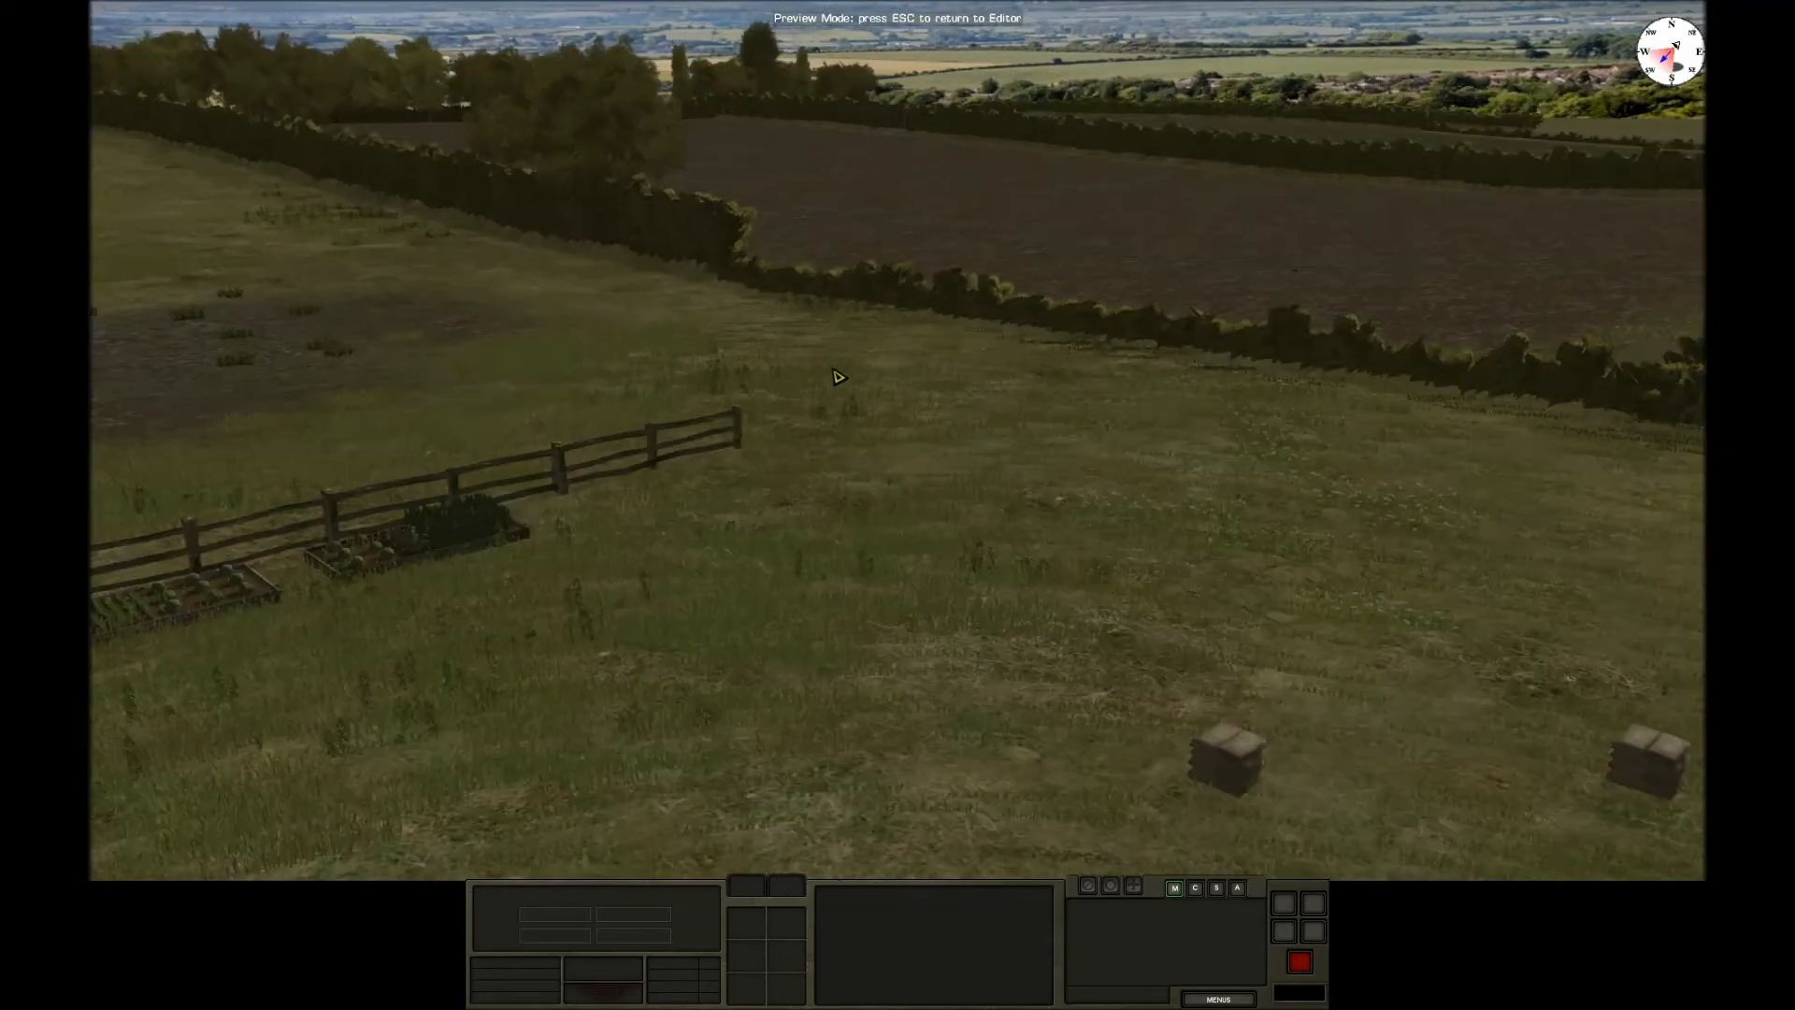
Fly over the ploughed field beyond the gardens to its outer hedges and look back at the village.
right_drag(837, 376, 510, 497)
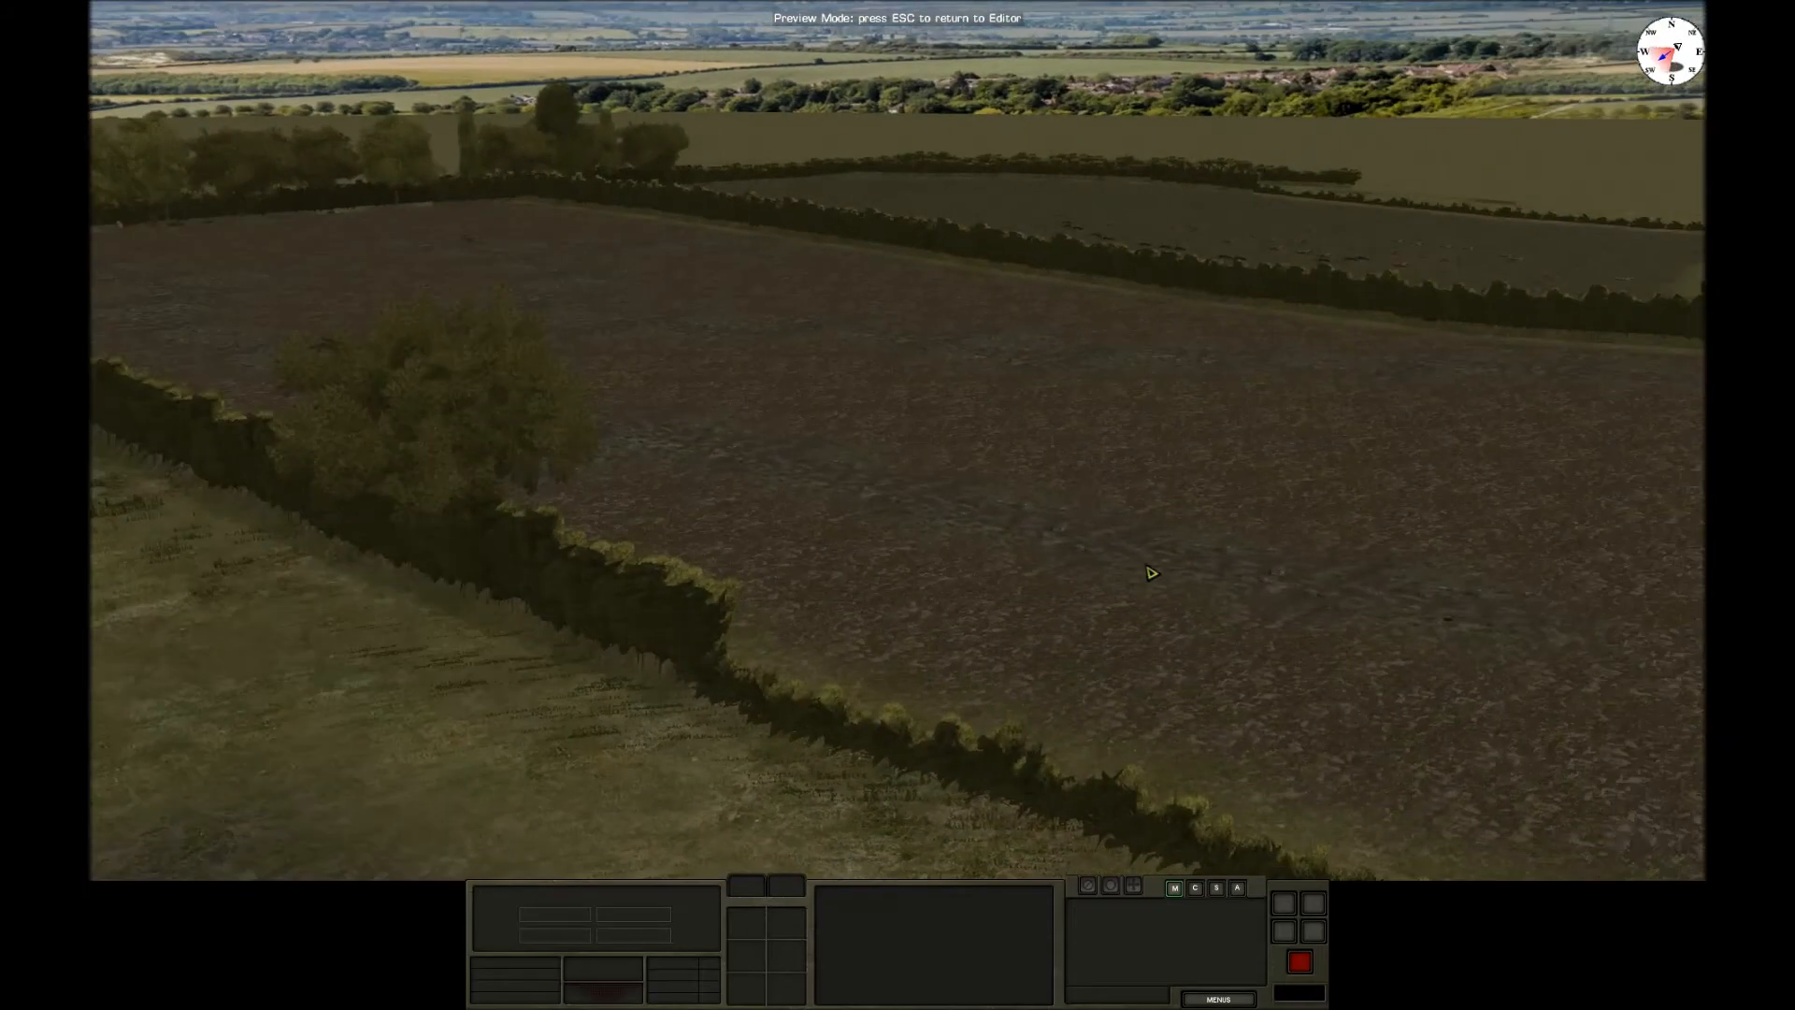
mouse_move(1493, 9)
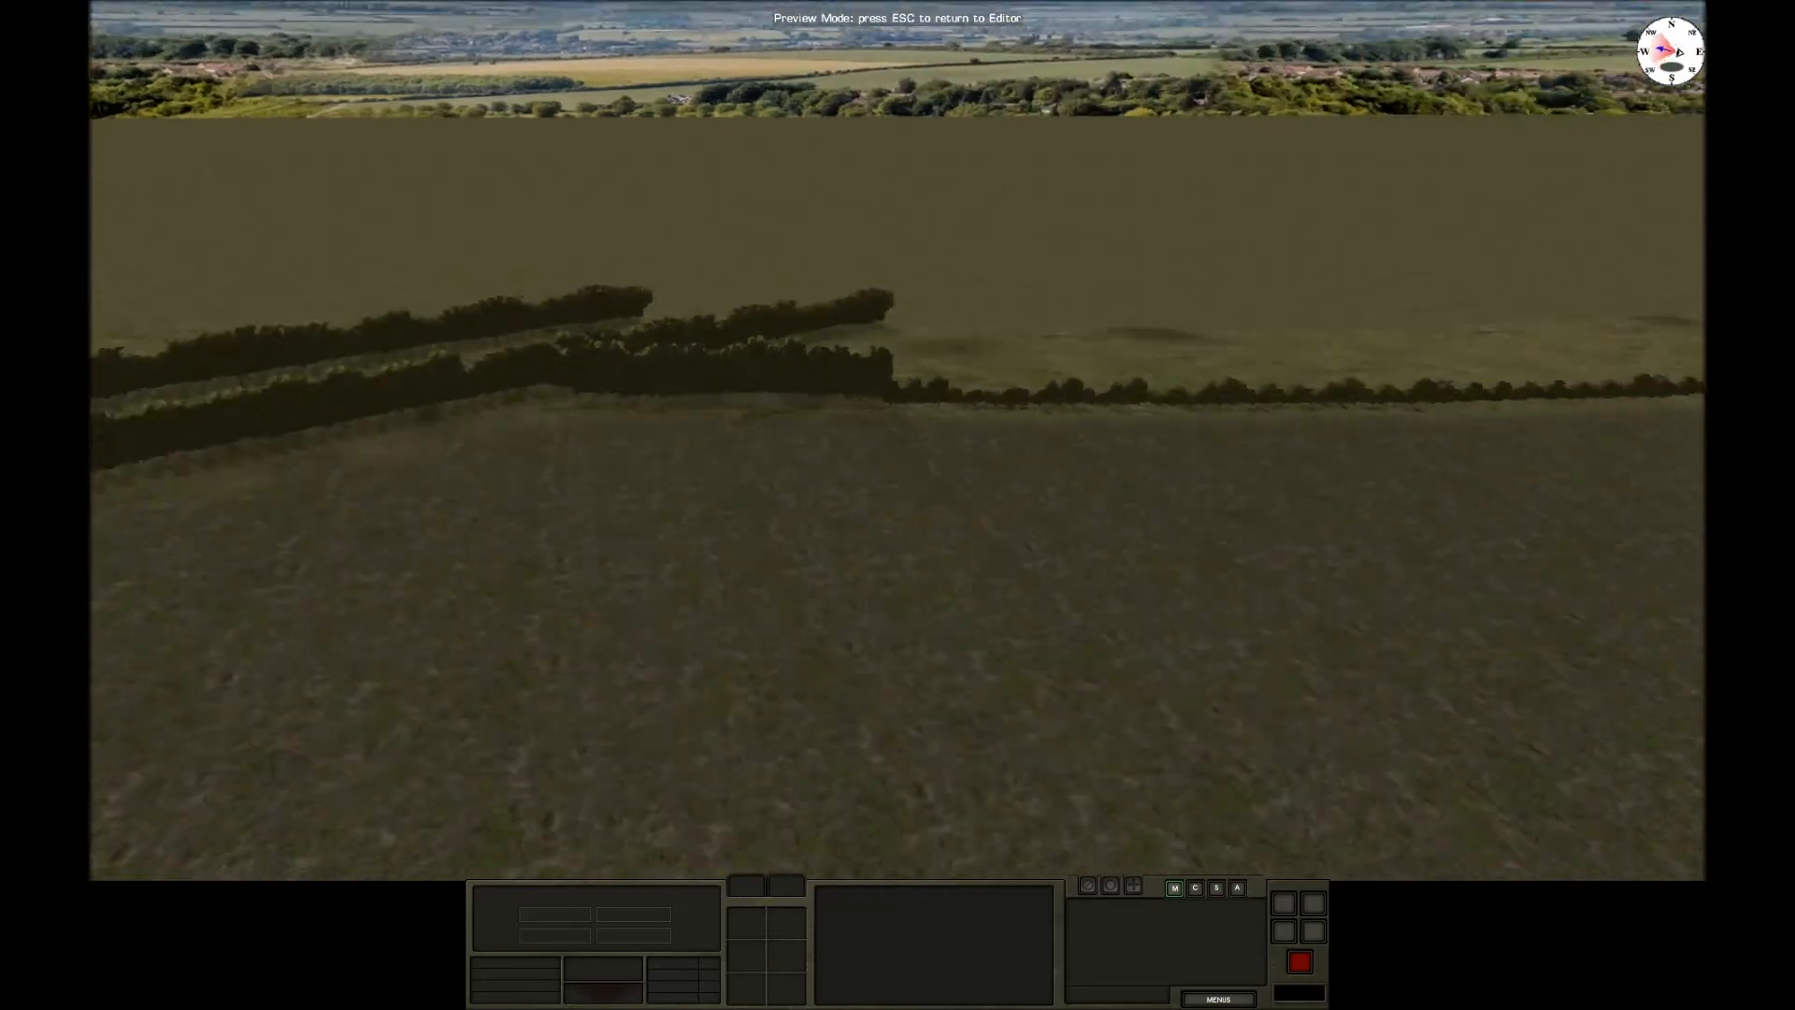
scroll(1034, 531, up, 2)
mouse_move(1703, 44)
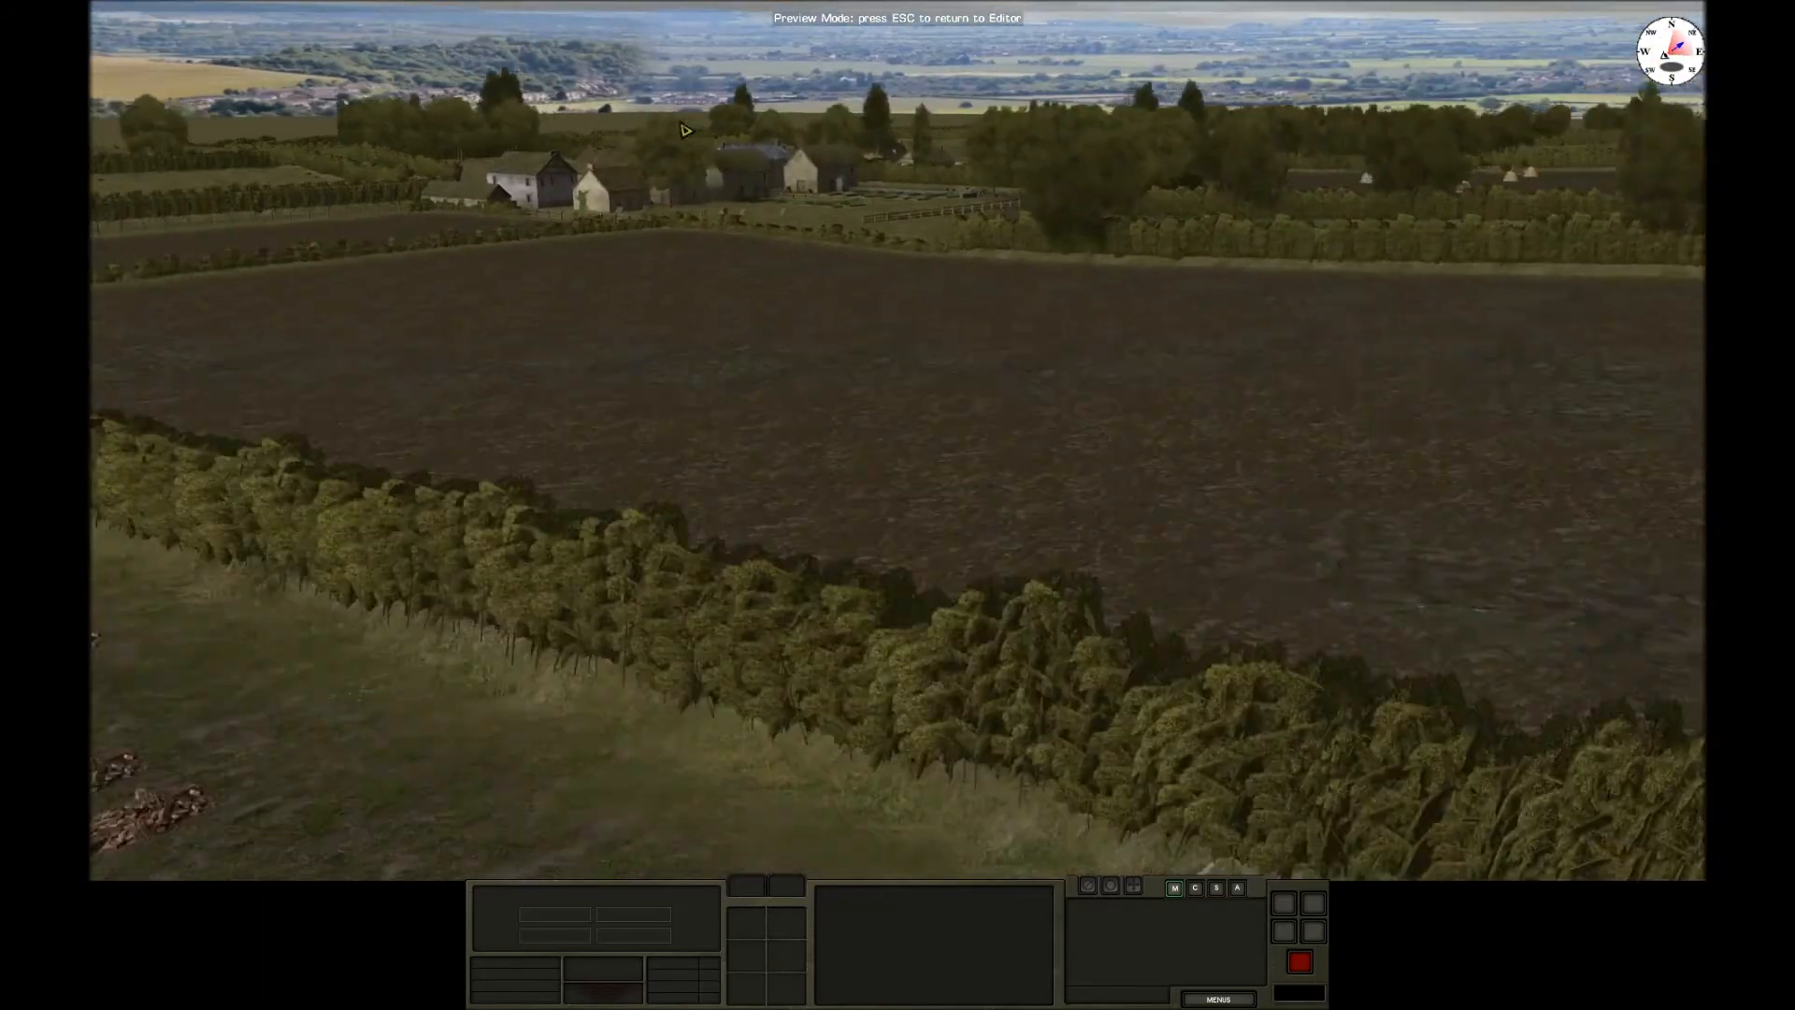
mouse_move(95, 44)
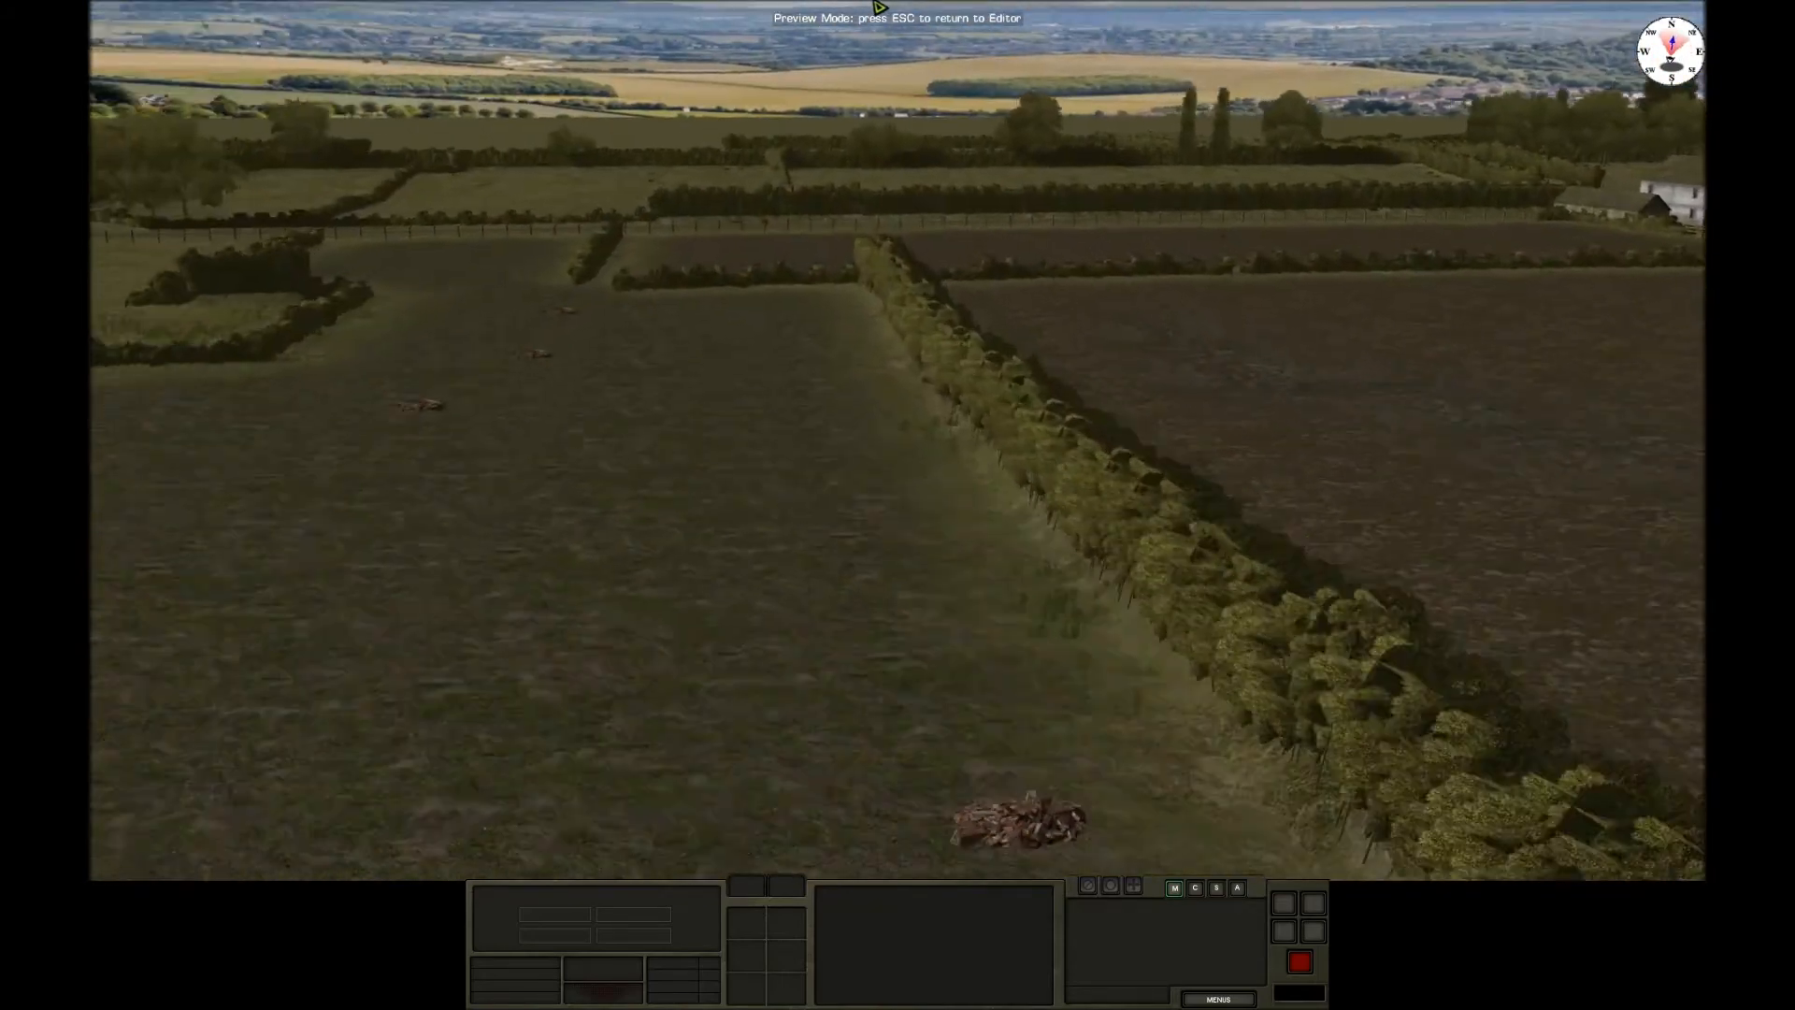
Examine the wire-fenced road, the wood piles and the dividing hedges around the outer ploughed fields.
key(w)
key(e)
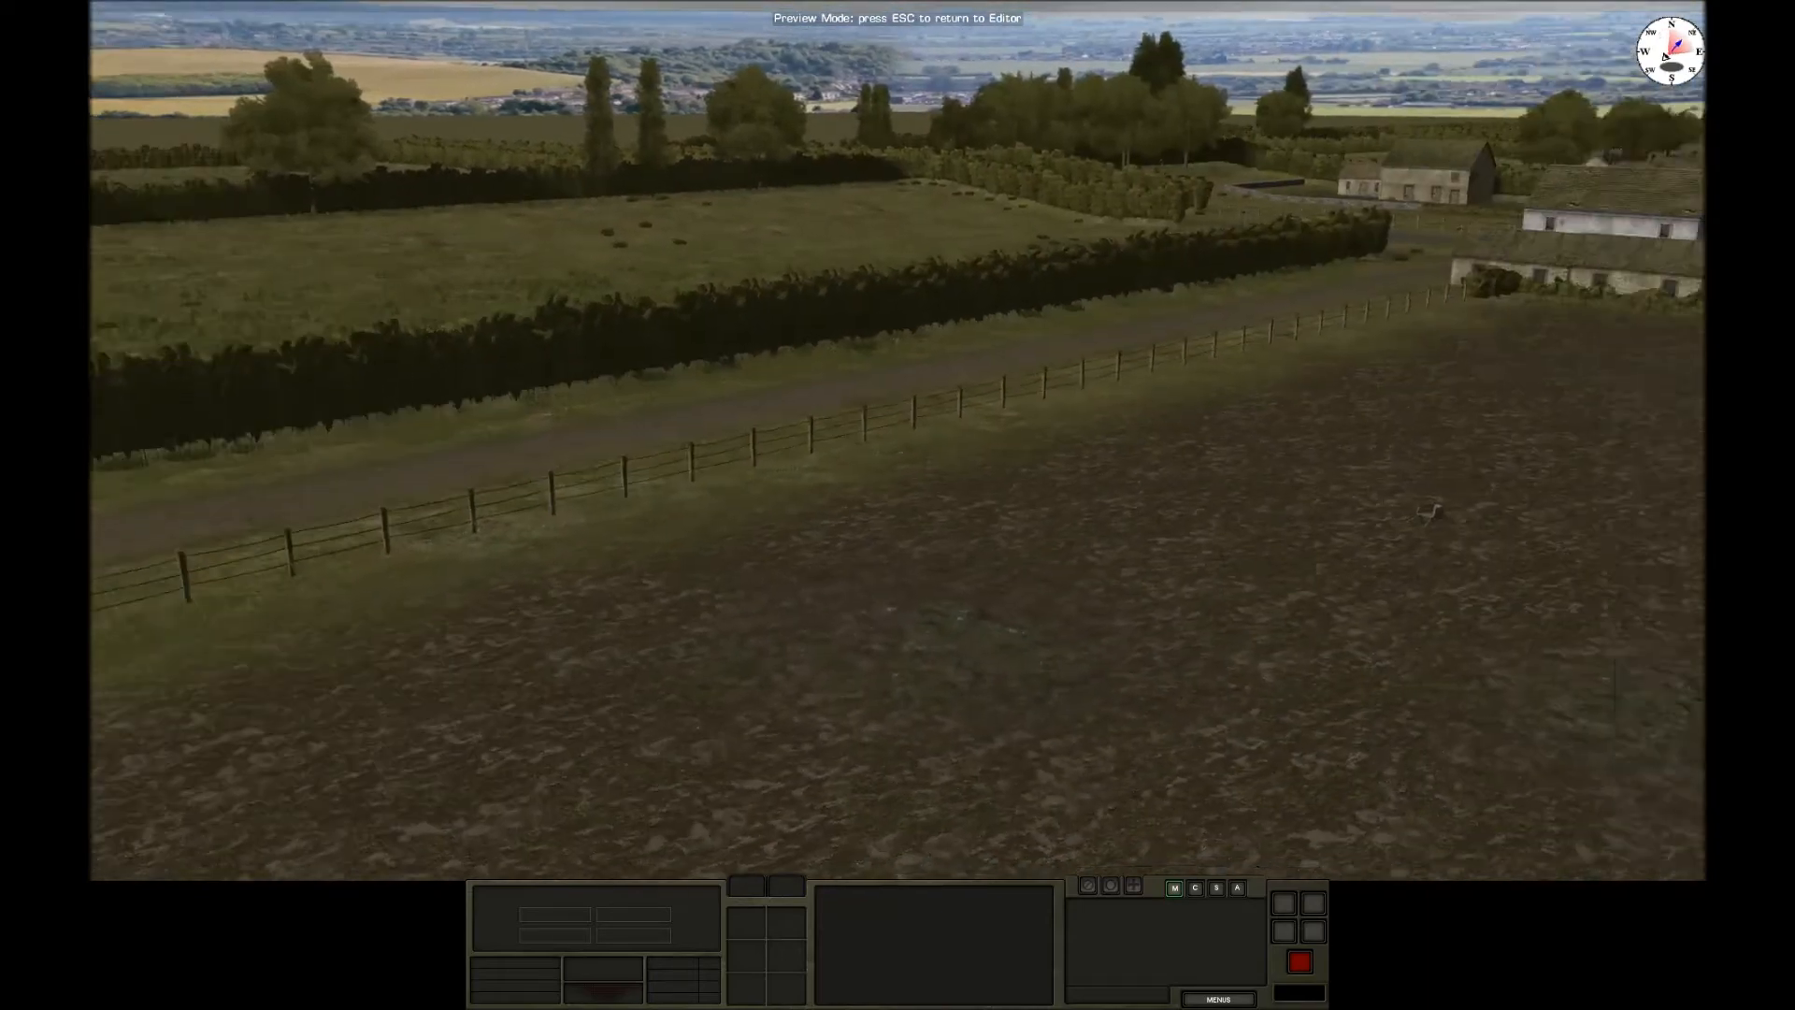
key(s)
key(e)
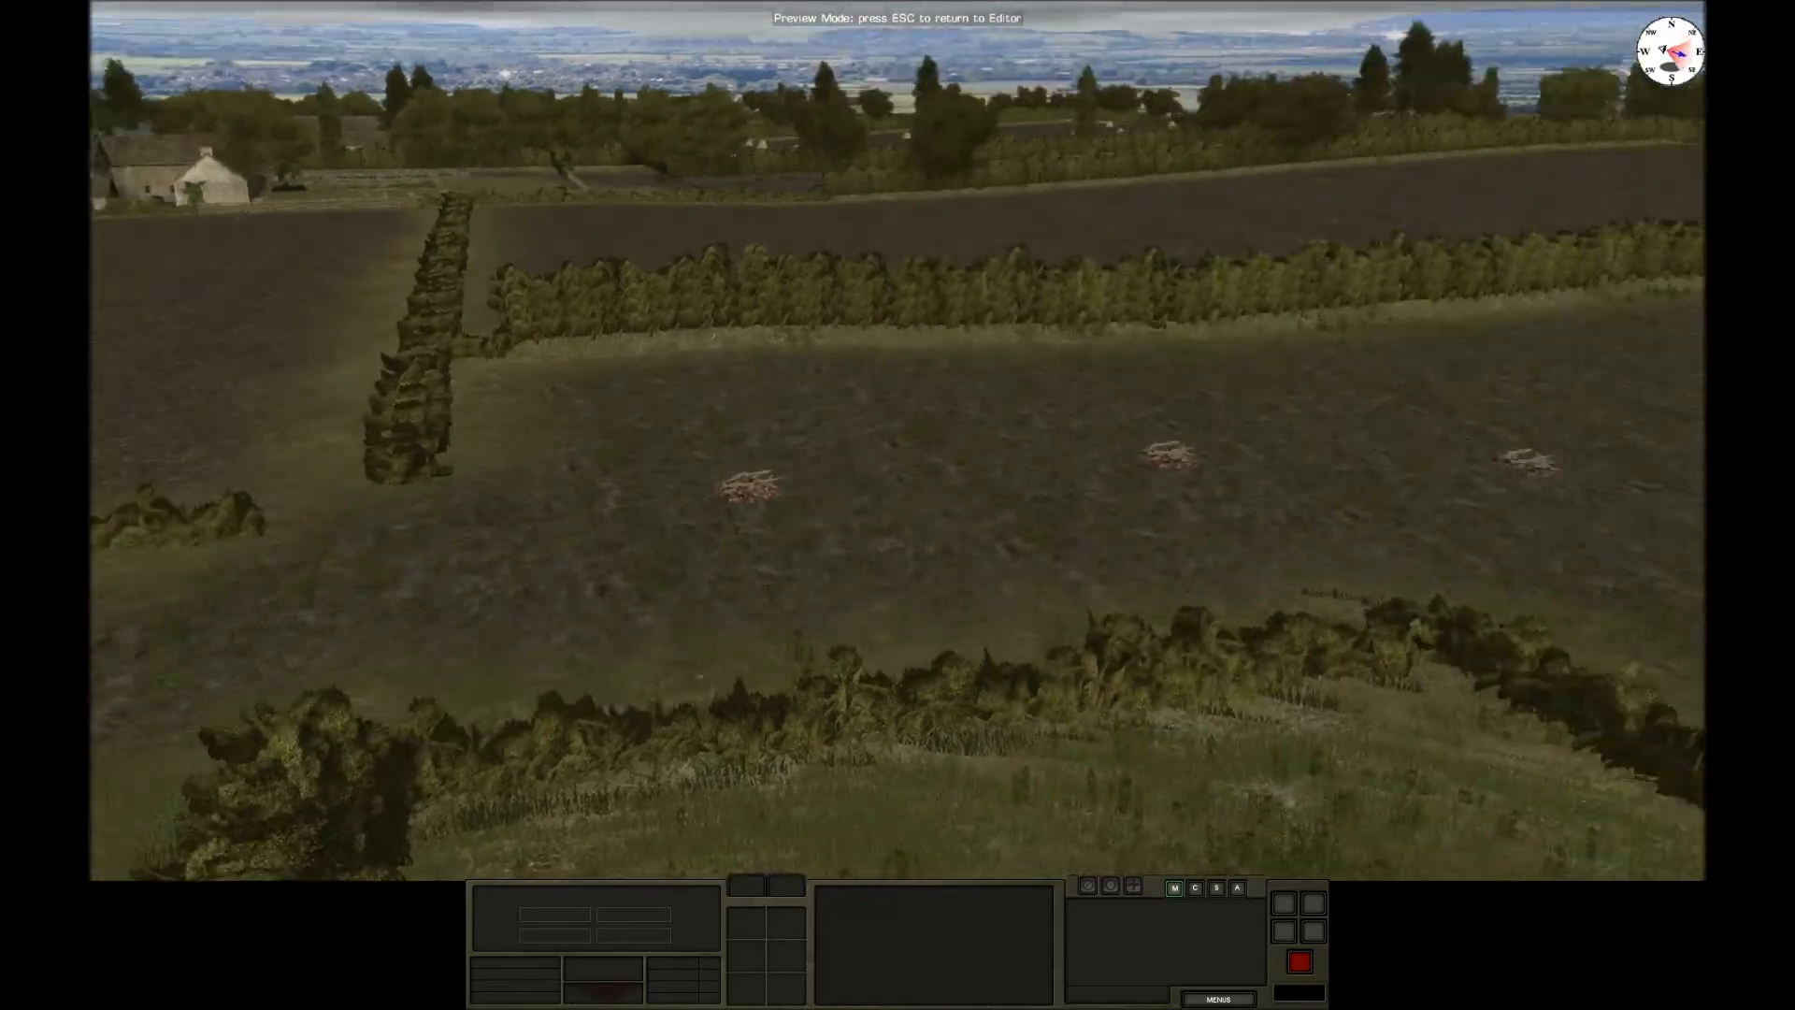
key(w)
mouse_move(95, 812)
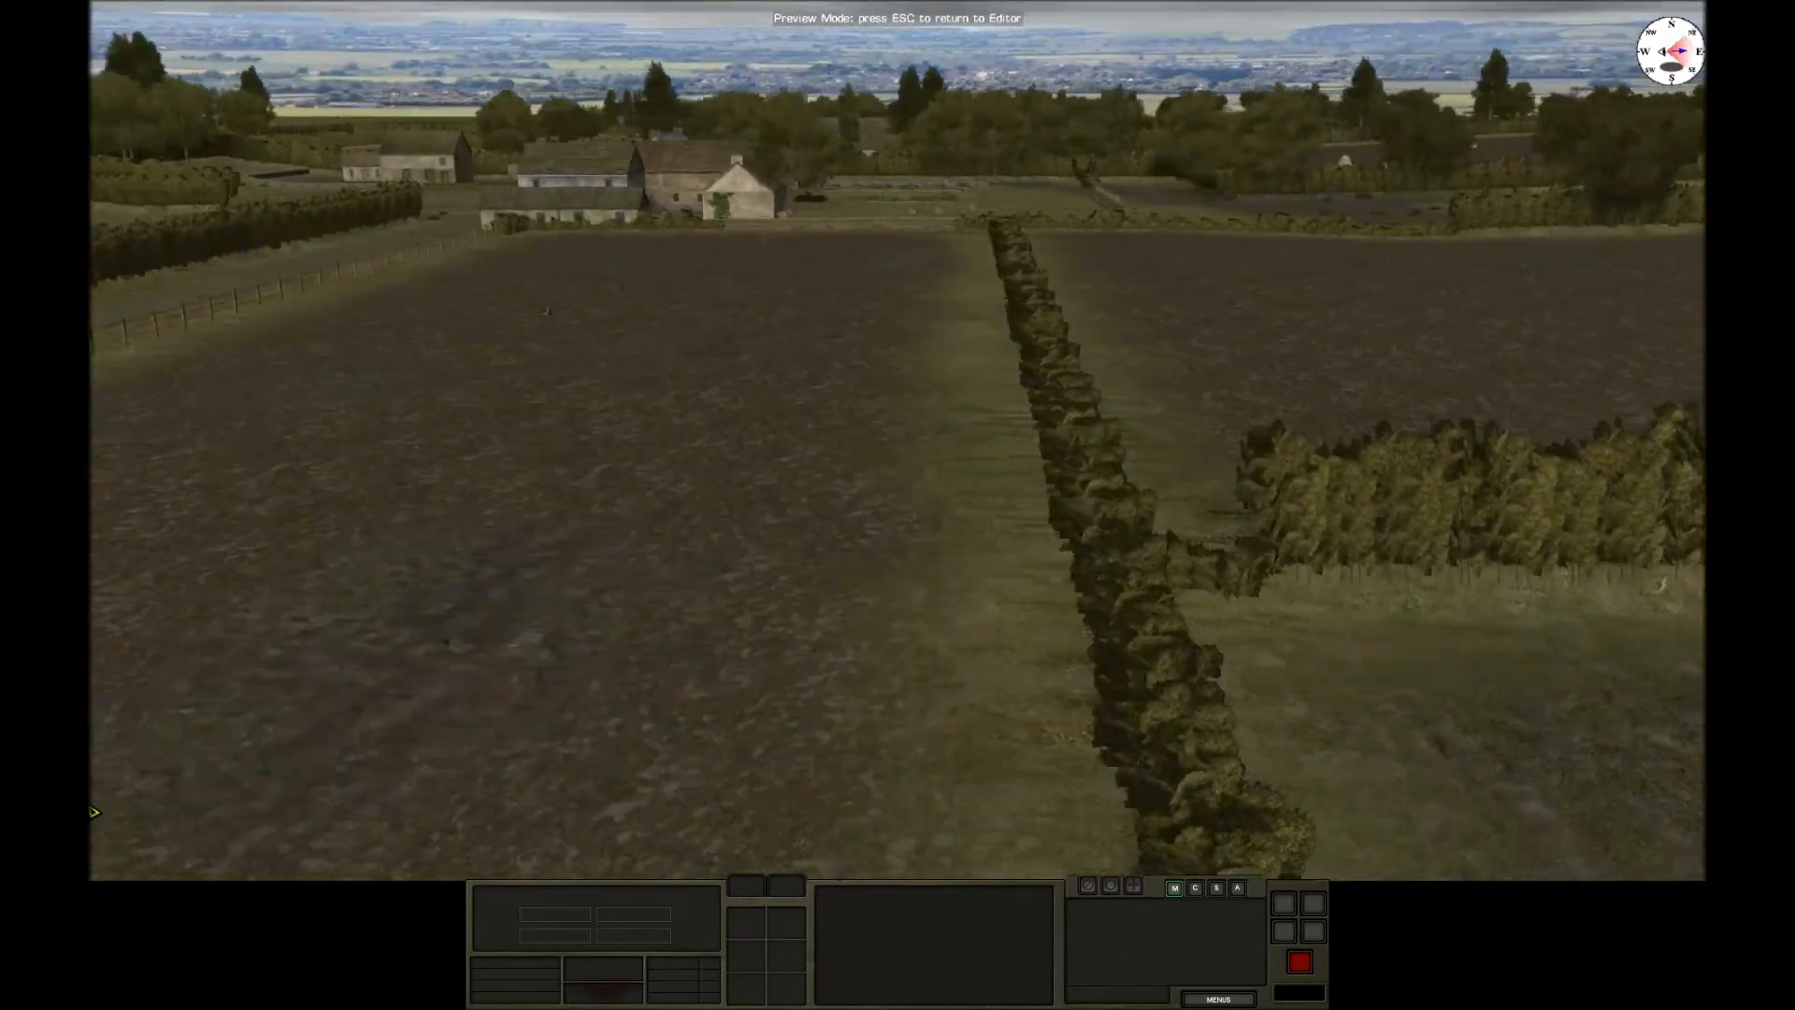
Approach the white house and ivy-covered cottage at the village edge, and back away over the hedged fields.
mouse_move(886, 5)
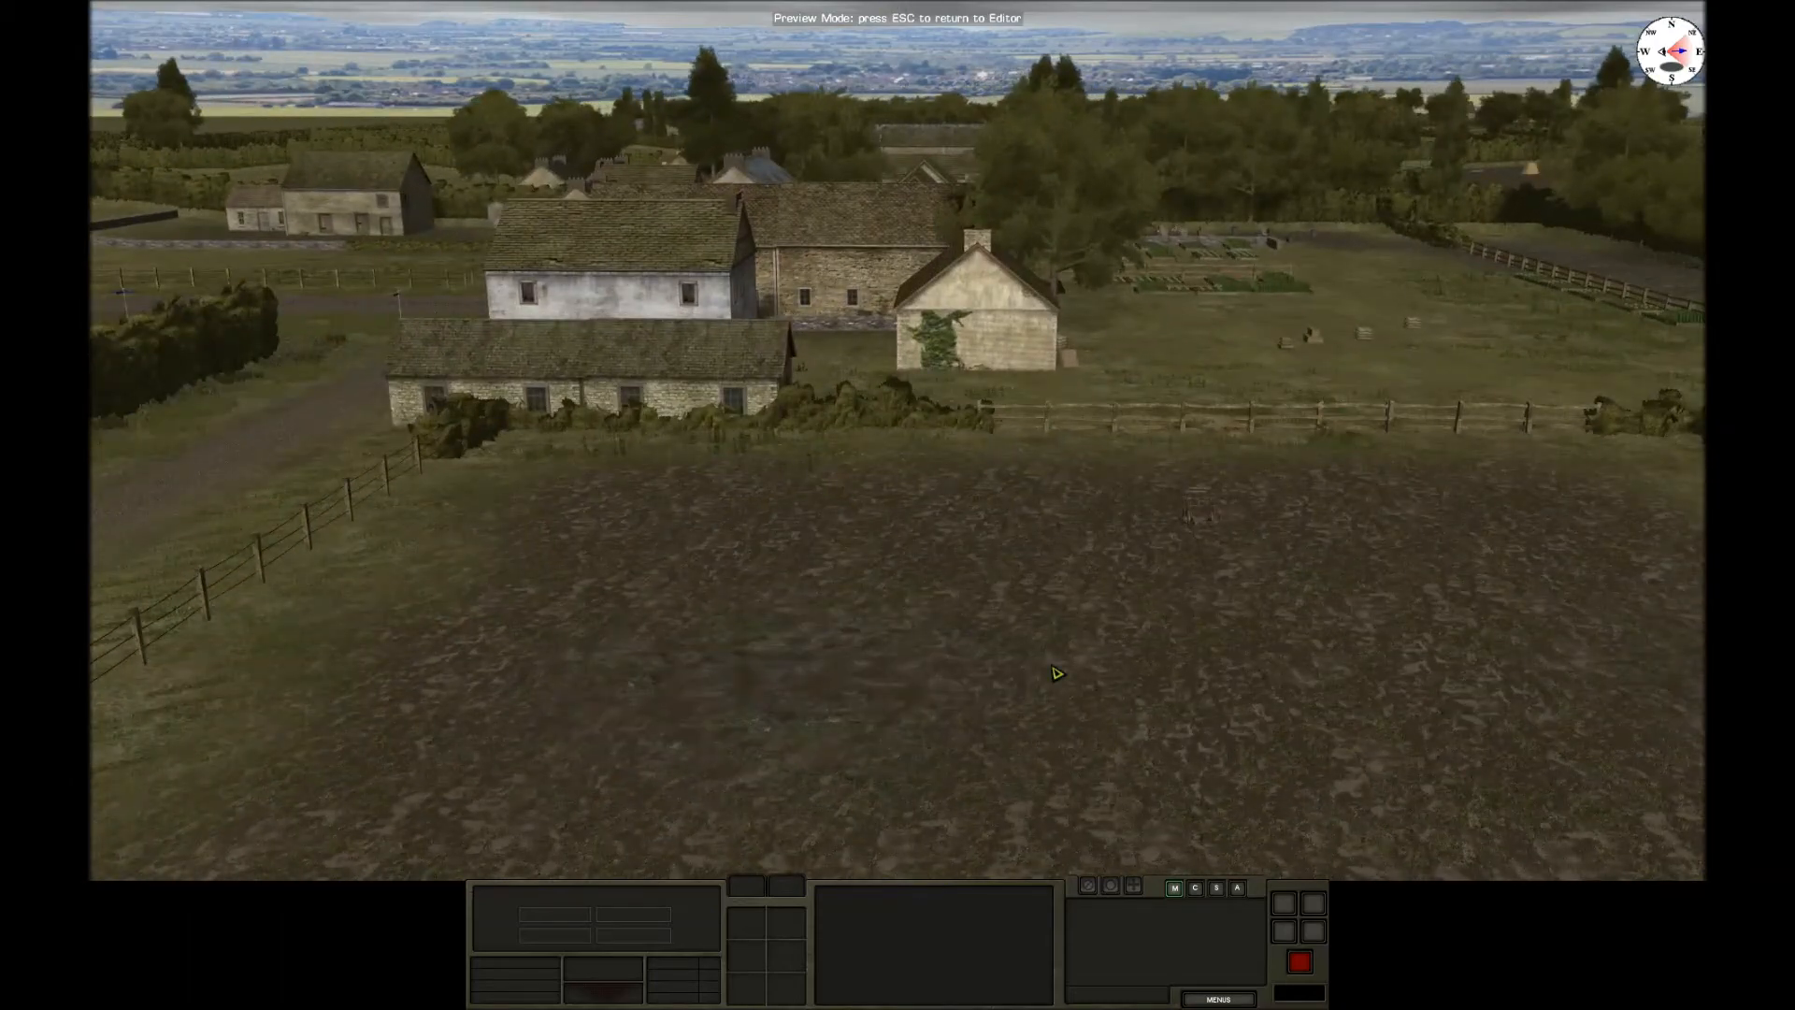
key(s)
key(d)
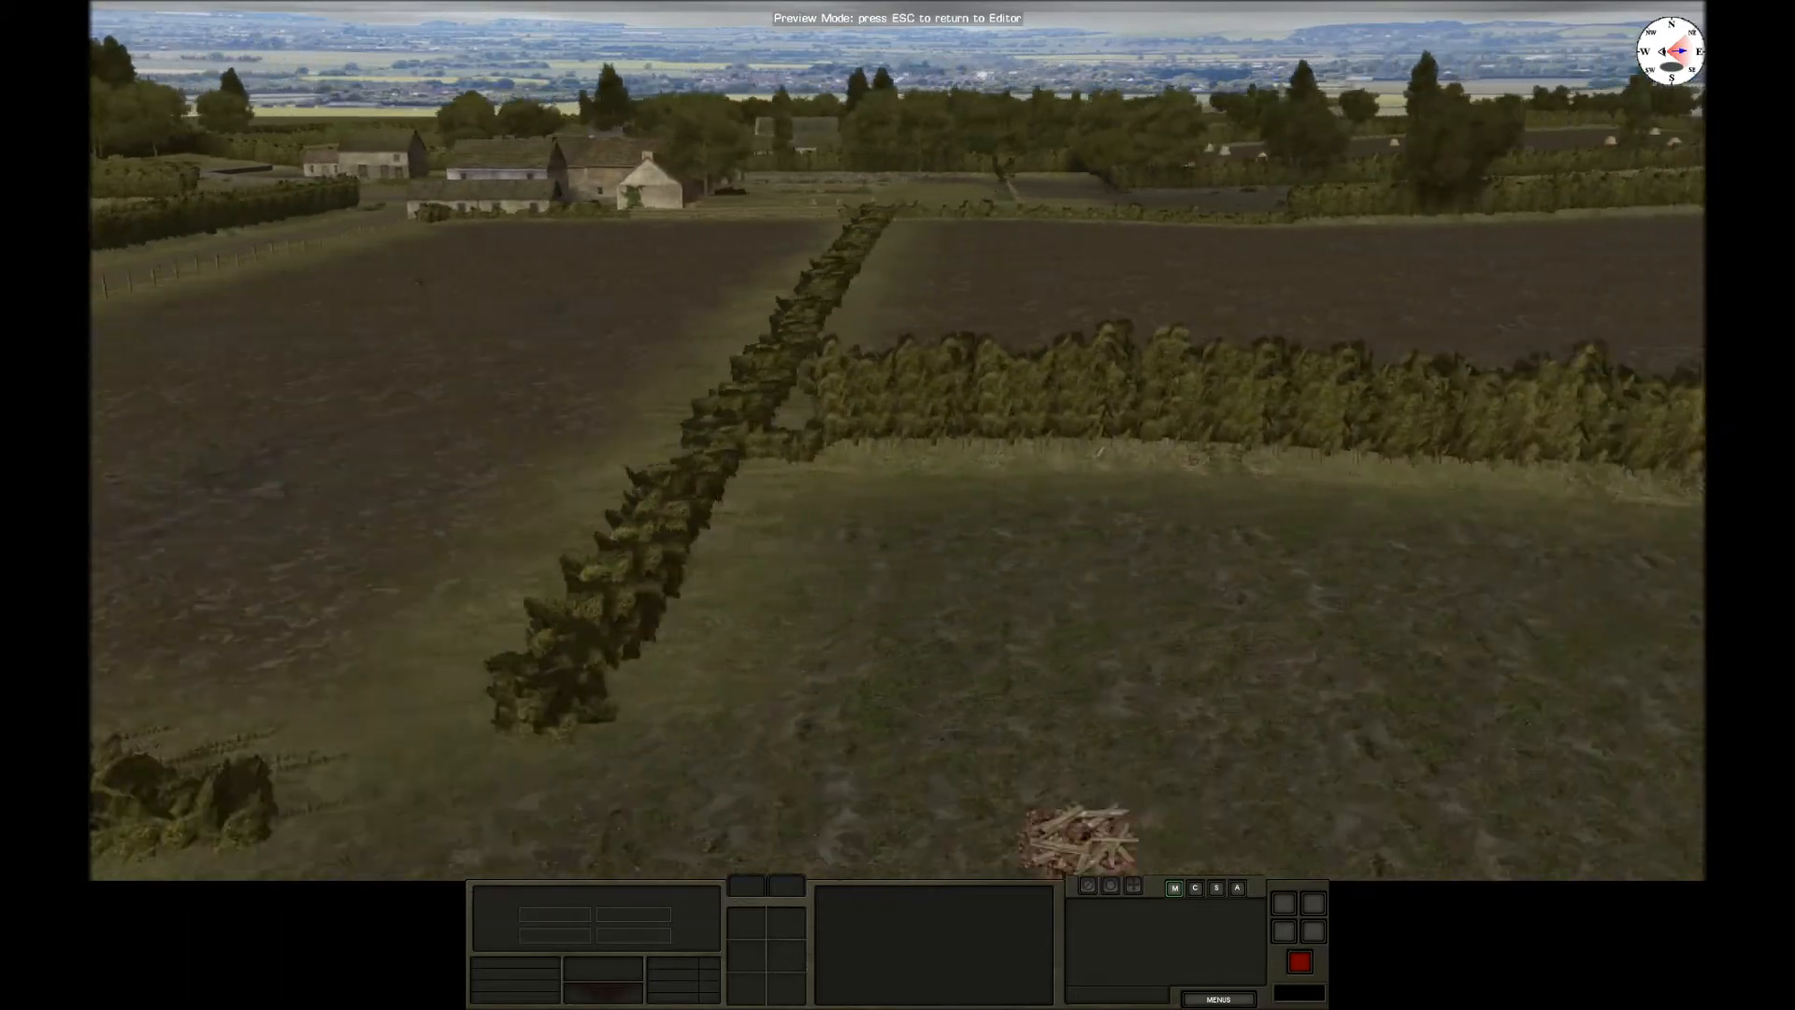
key(r)
mouse_move(97, 9)
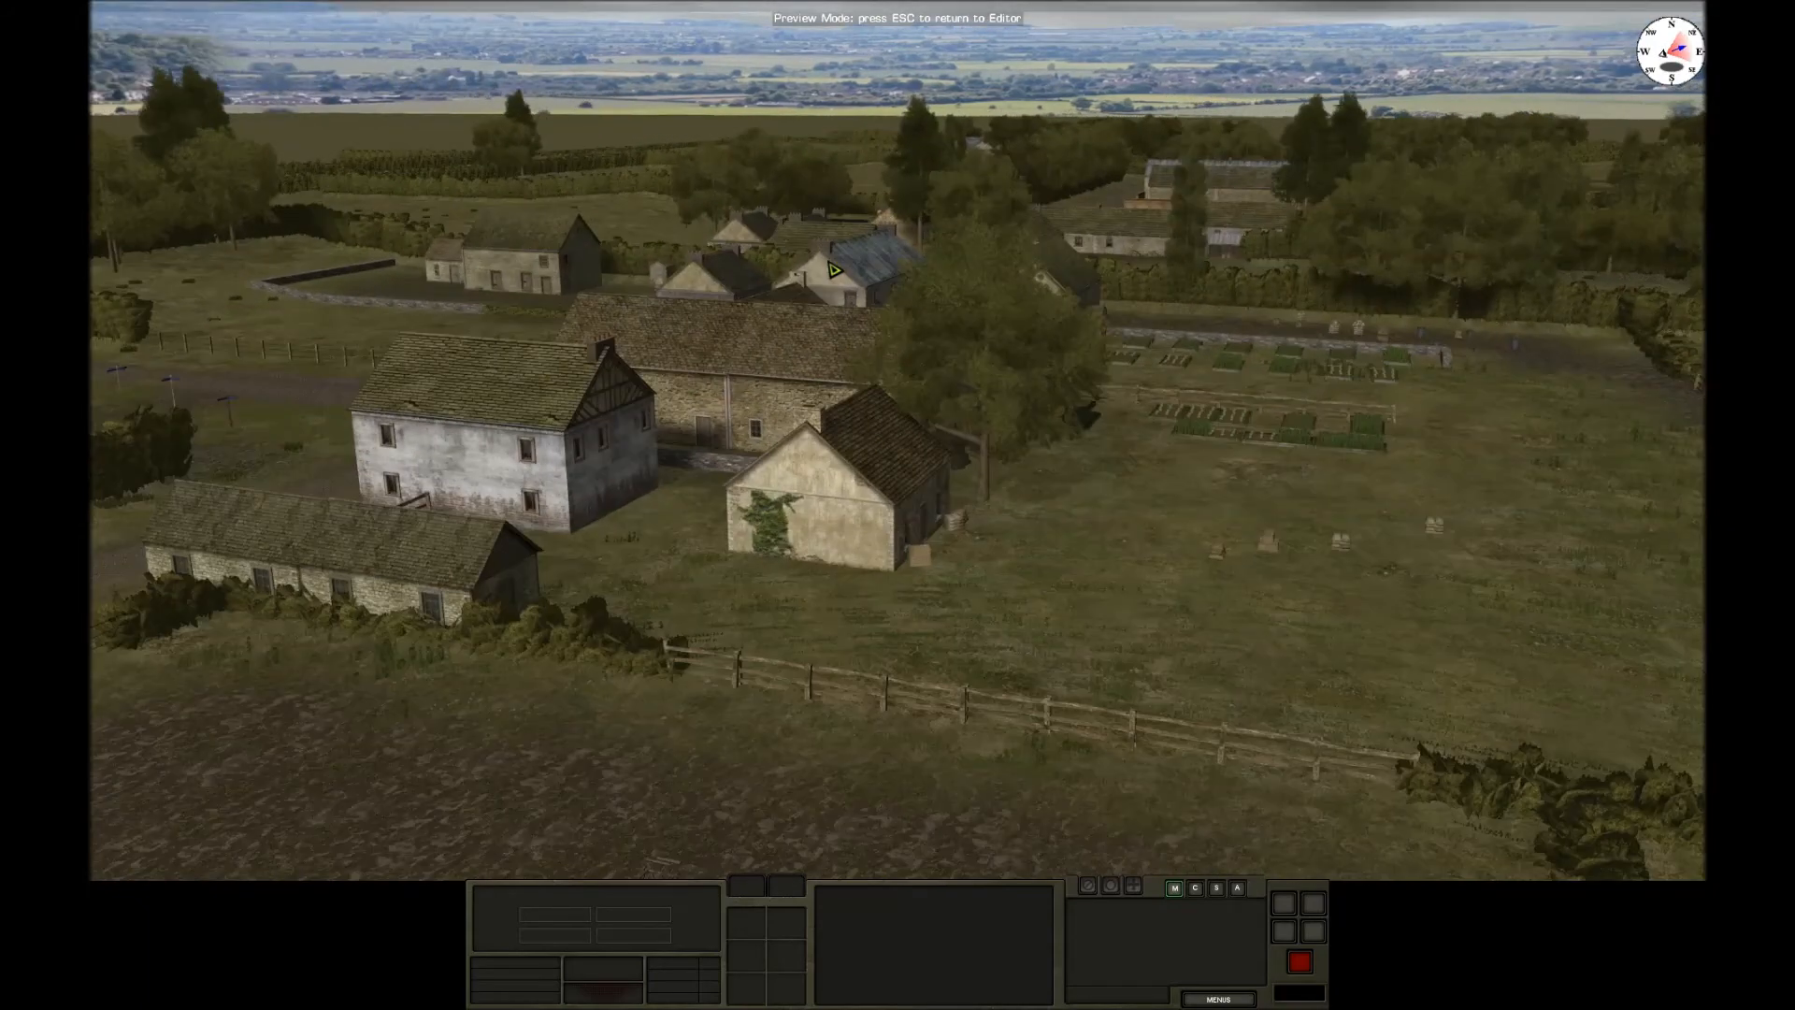
mouse_move(794, 985)
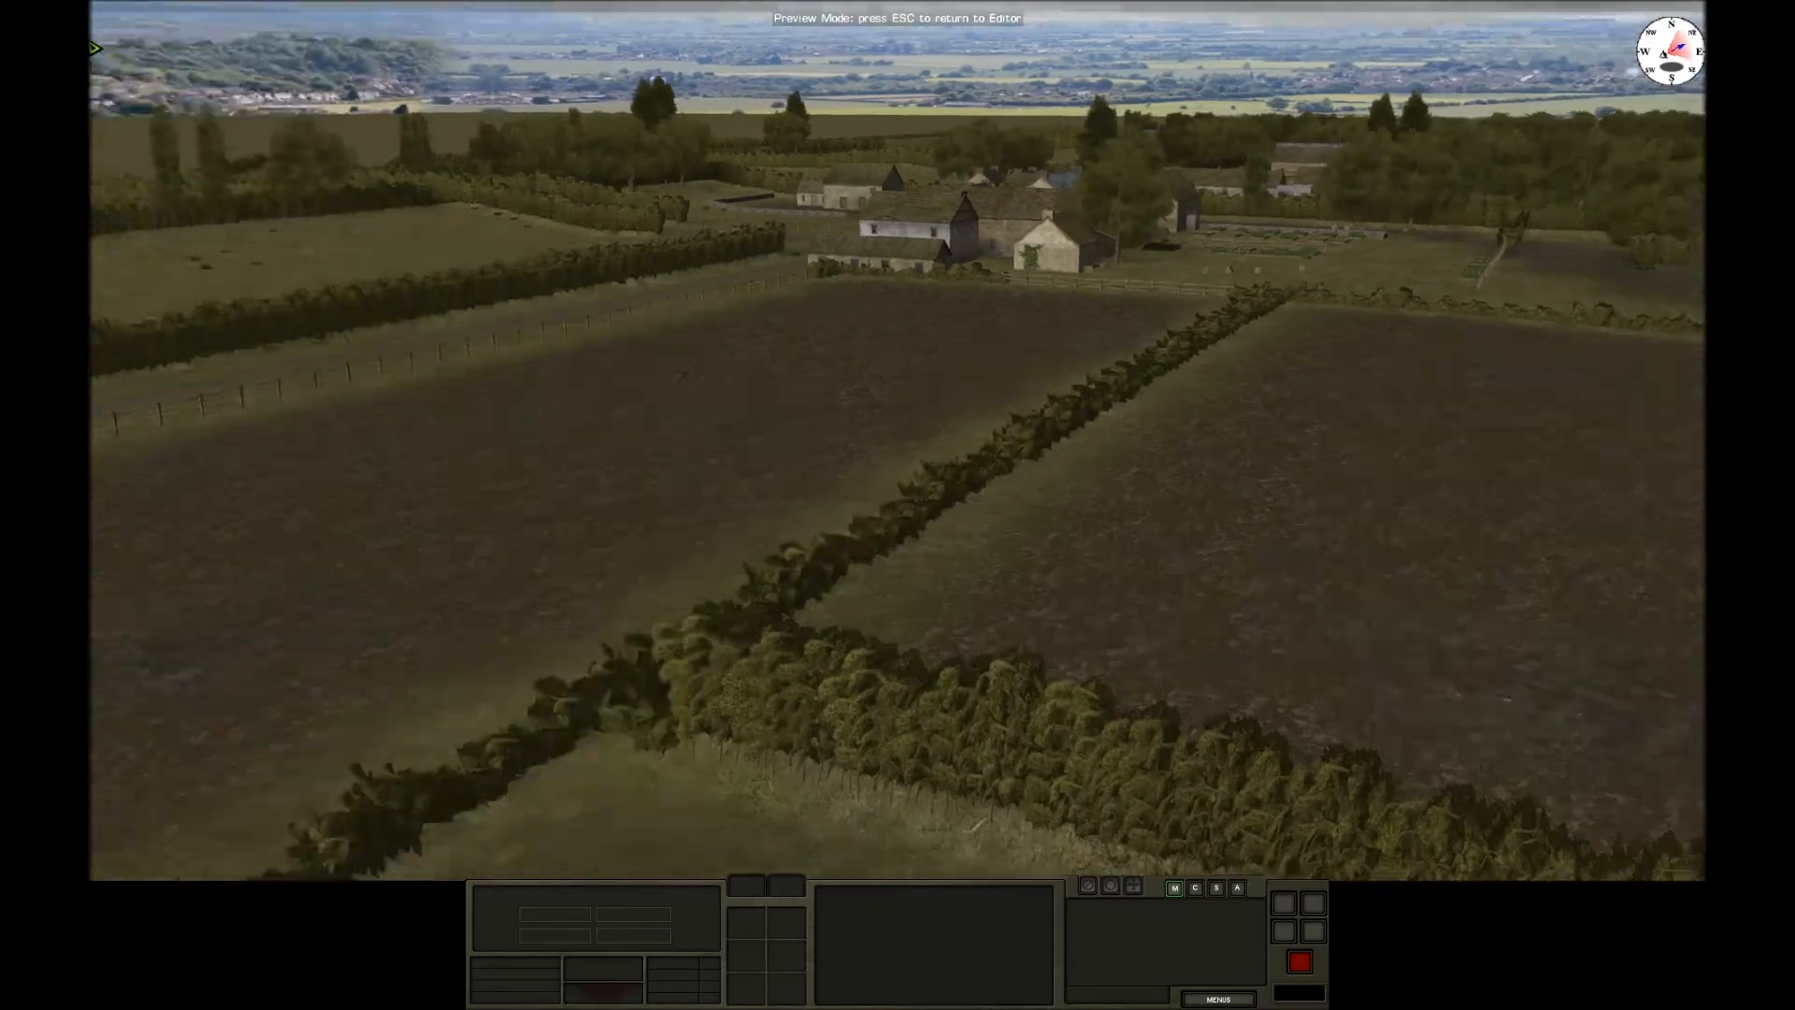
mouse_move(878, 970)
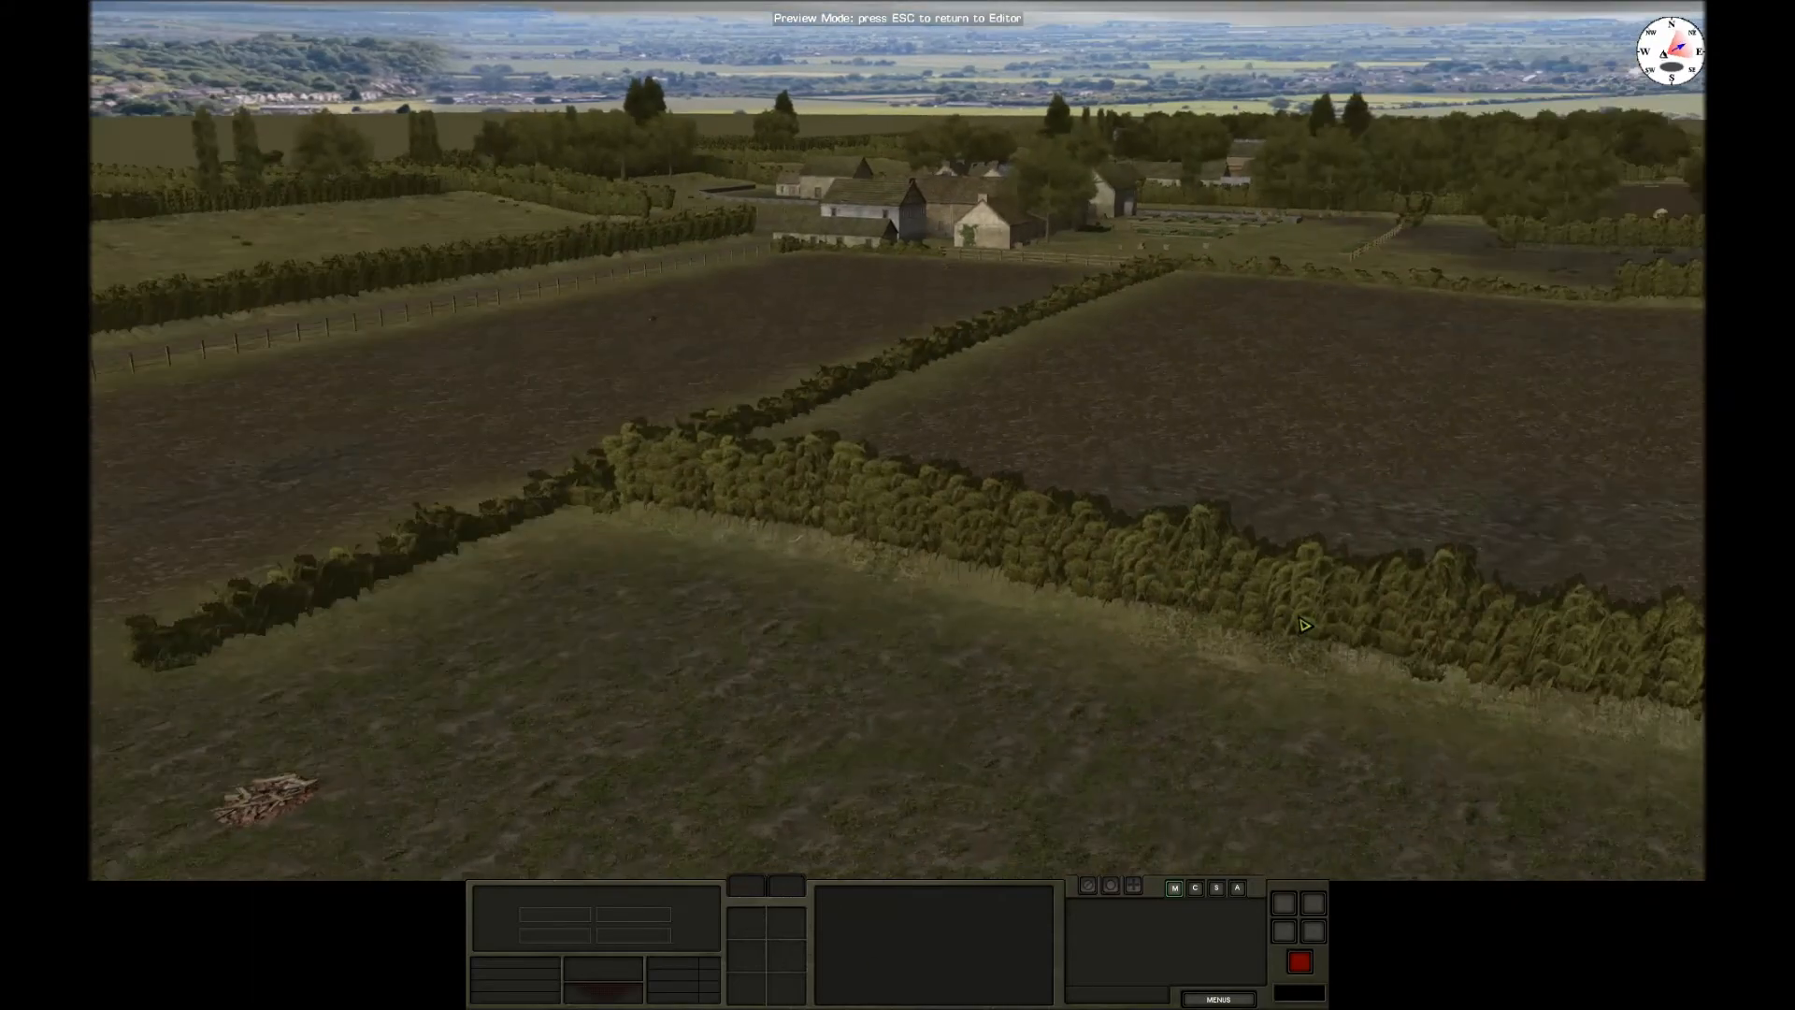
View the village along the fenced road from increasing height above the ploughed field.
key(w)
key(a)
mouse_move(989, 7)
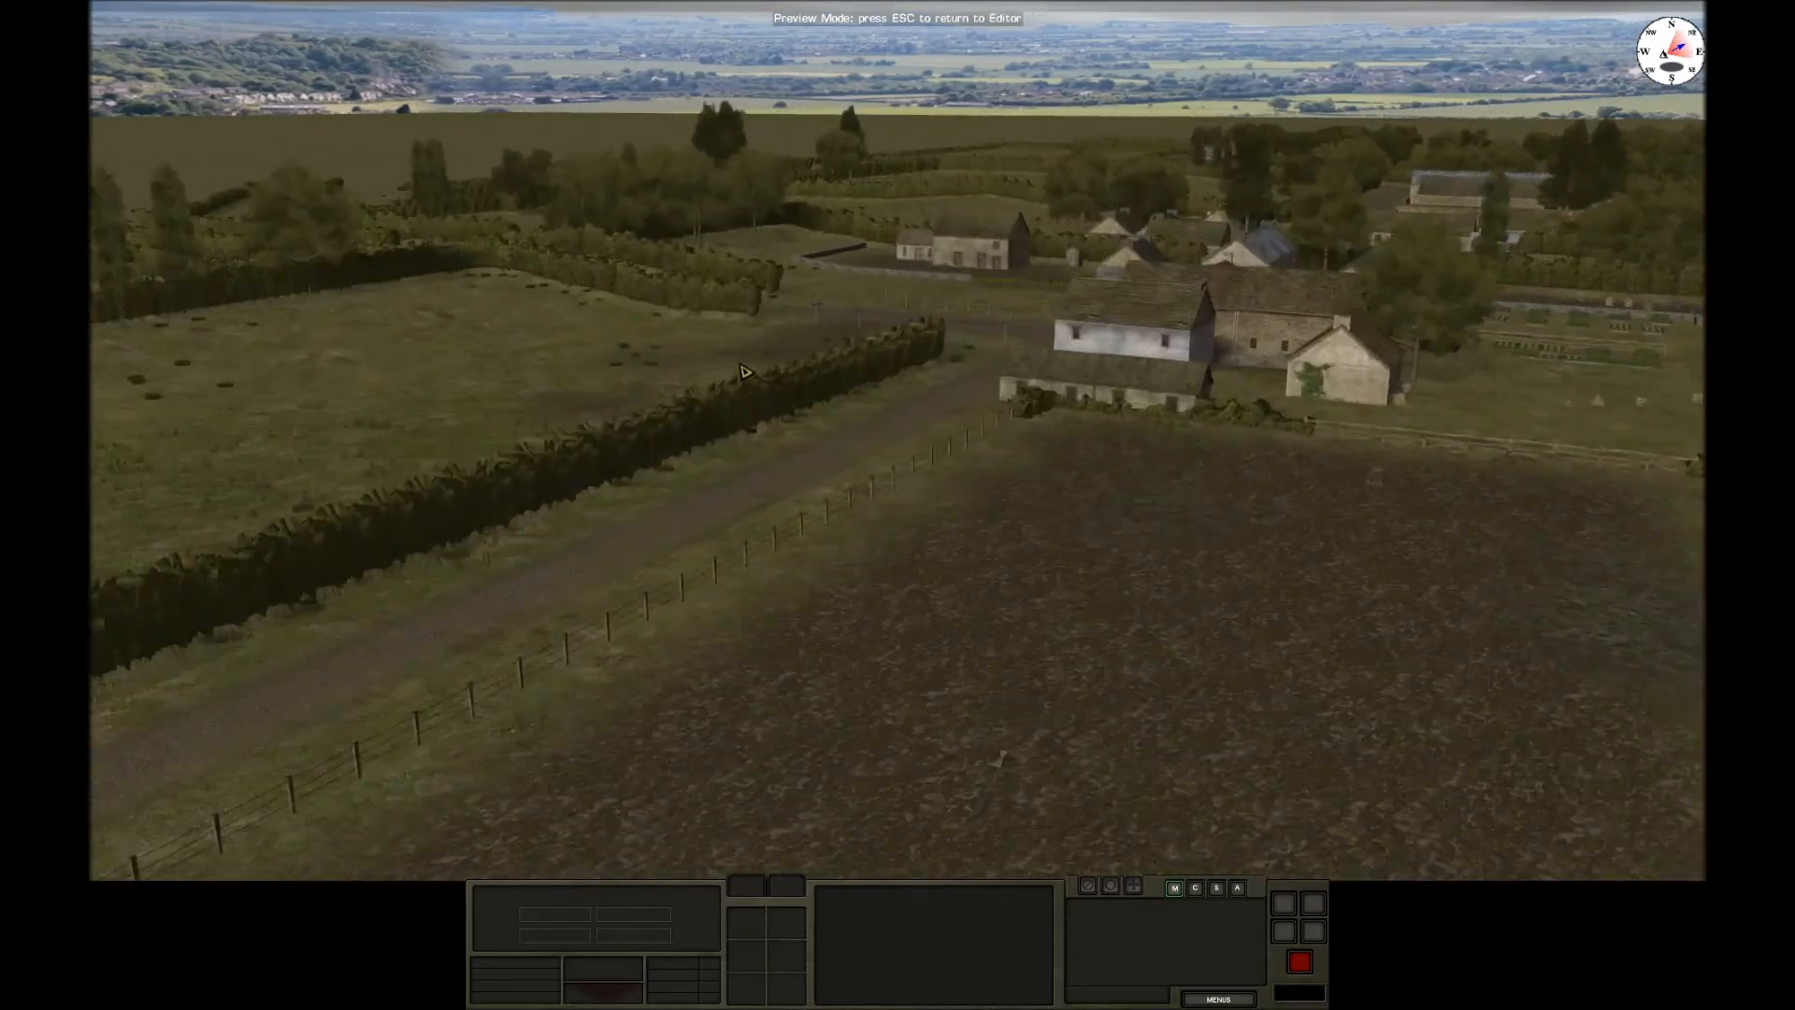
right_drag(1053, 349, 1310, 294)
drag(94, 751, 649, 673)
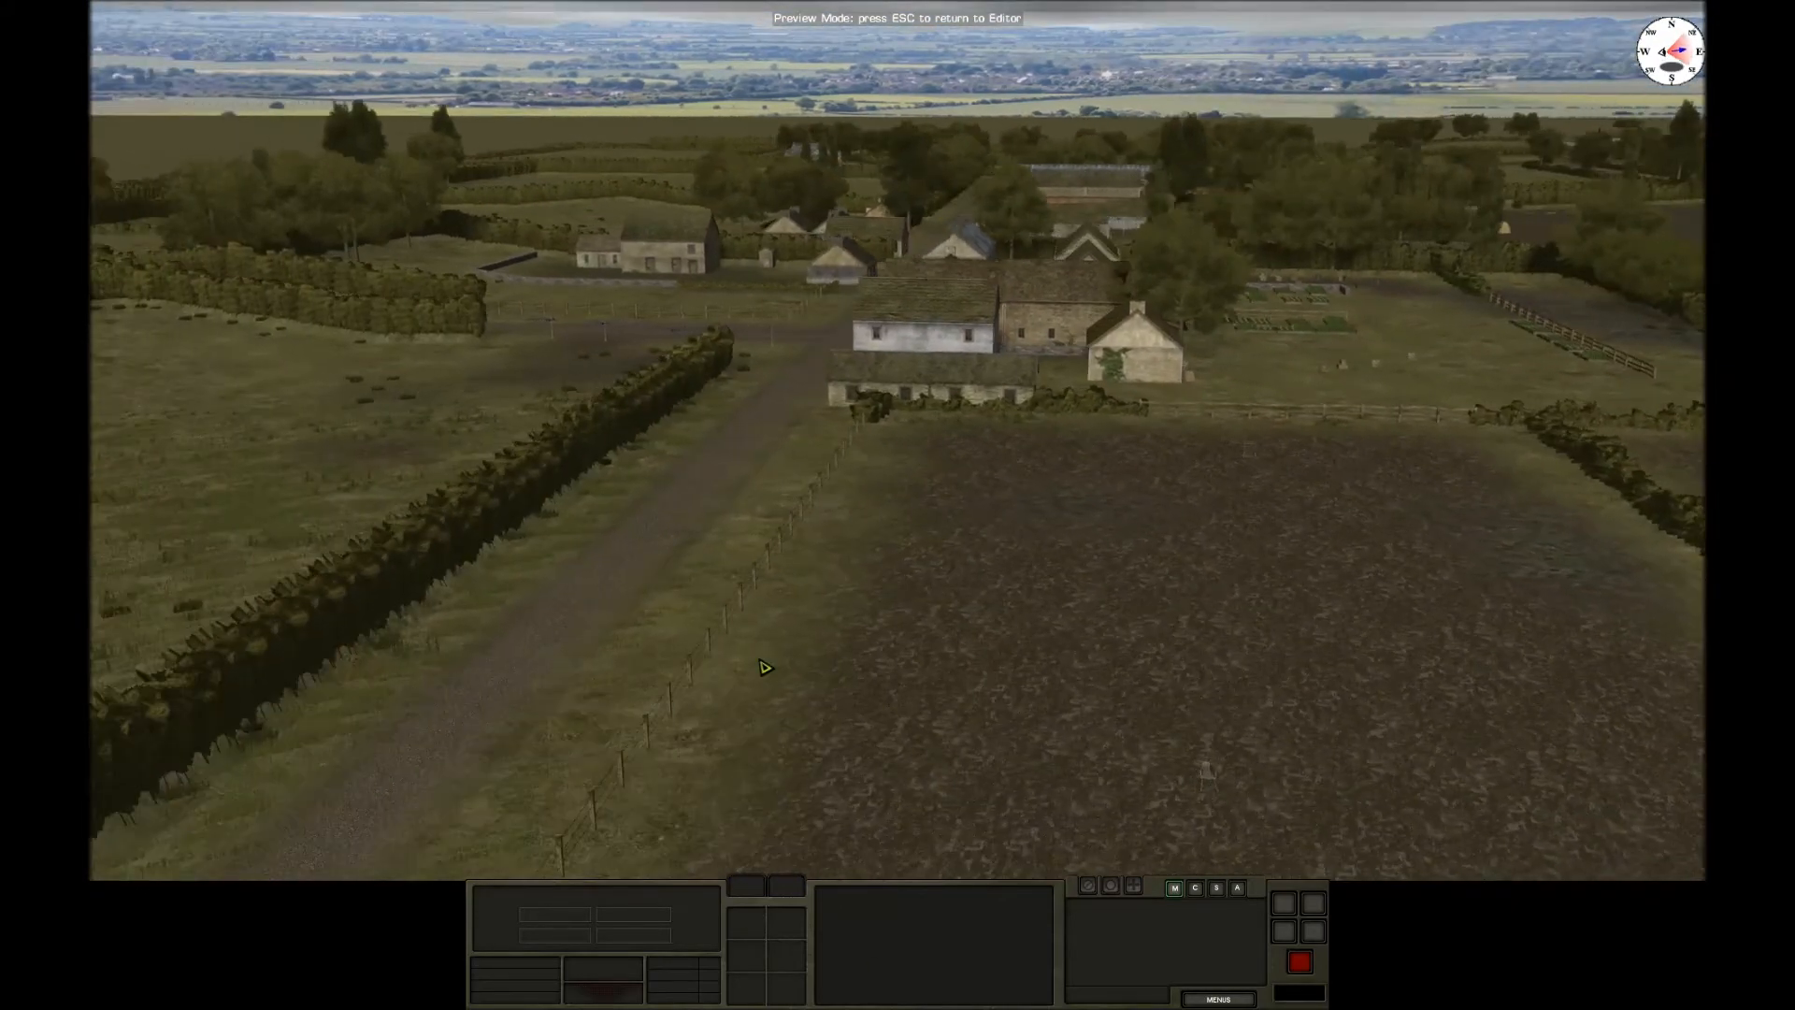
scroll(767, 668, down, 1)
drag(766, 668, 741, 911)
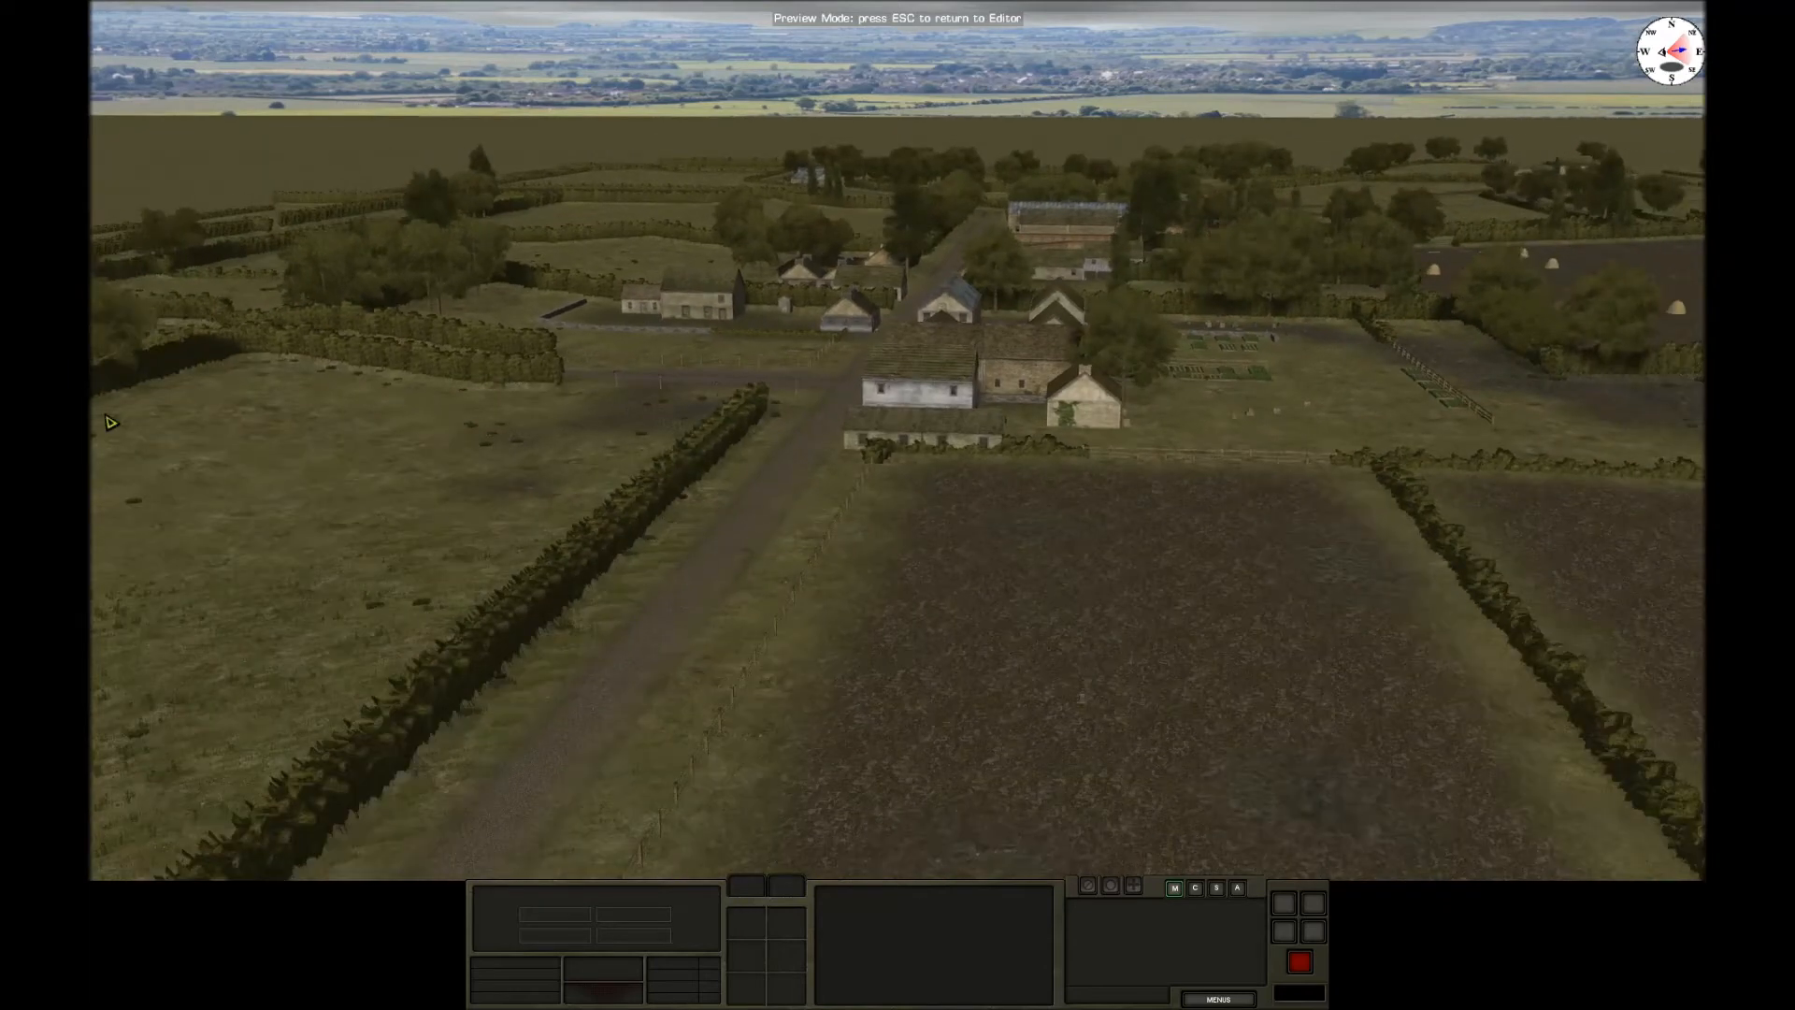
Look across the pasture beside the road and move in over the road junction at the village edge.
right_drag(681, 635, 526, 470)
key(w)
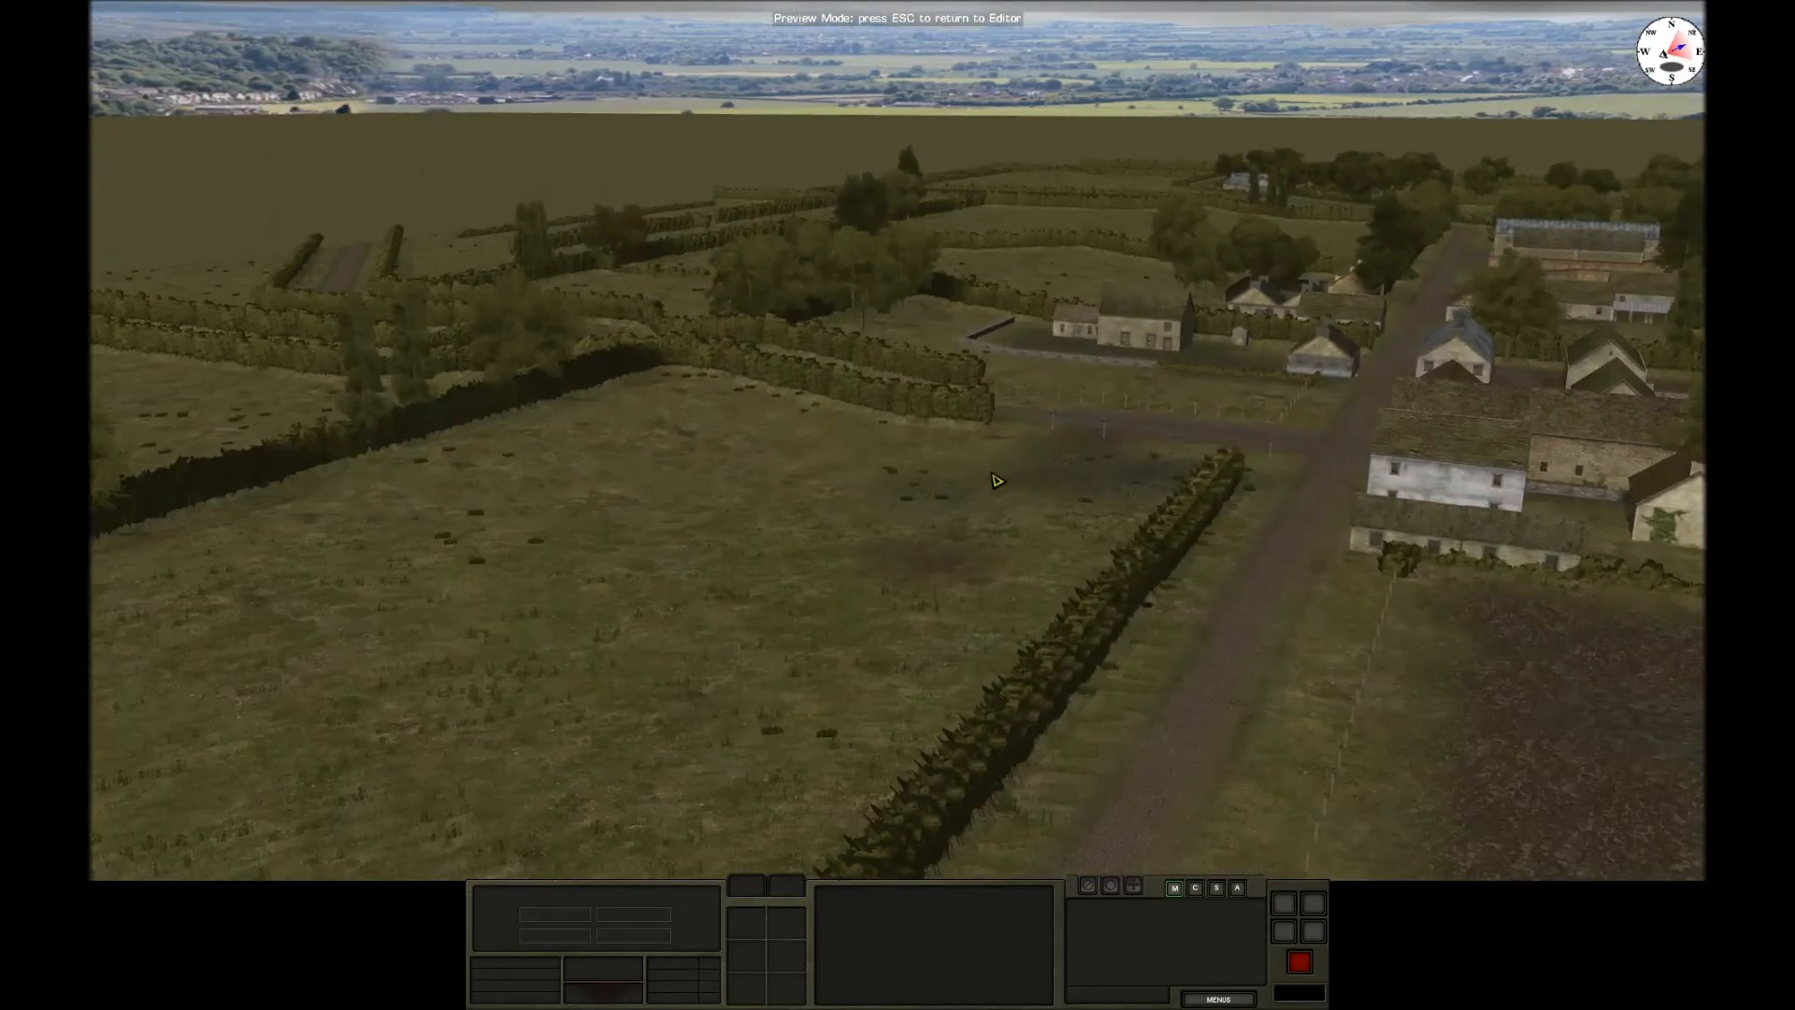
mouse_move(1203, 8)
mouse_move(1138, 8)
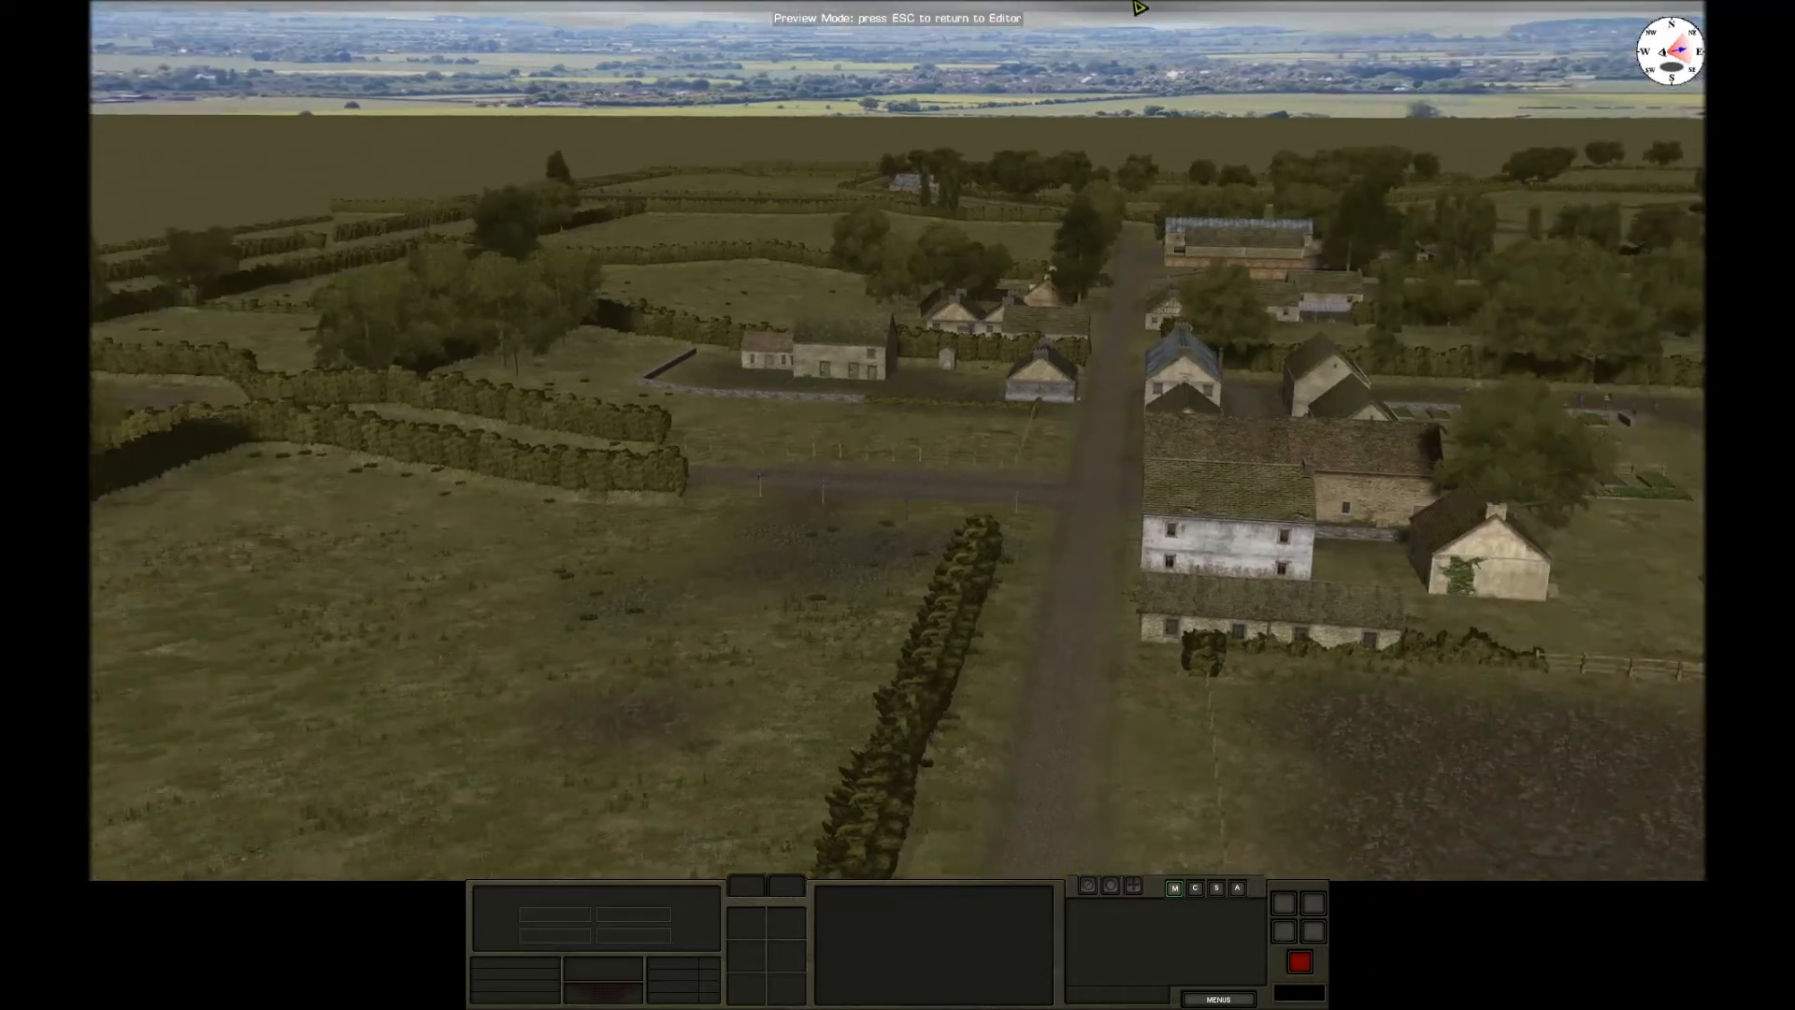
Survey the village street, road junction and white house from above the hedged pasture, turning toward the ploughed field.
key(e)
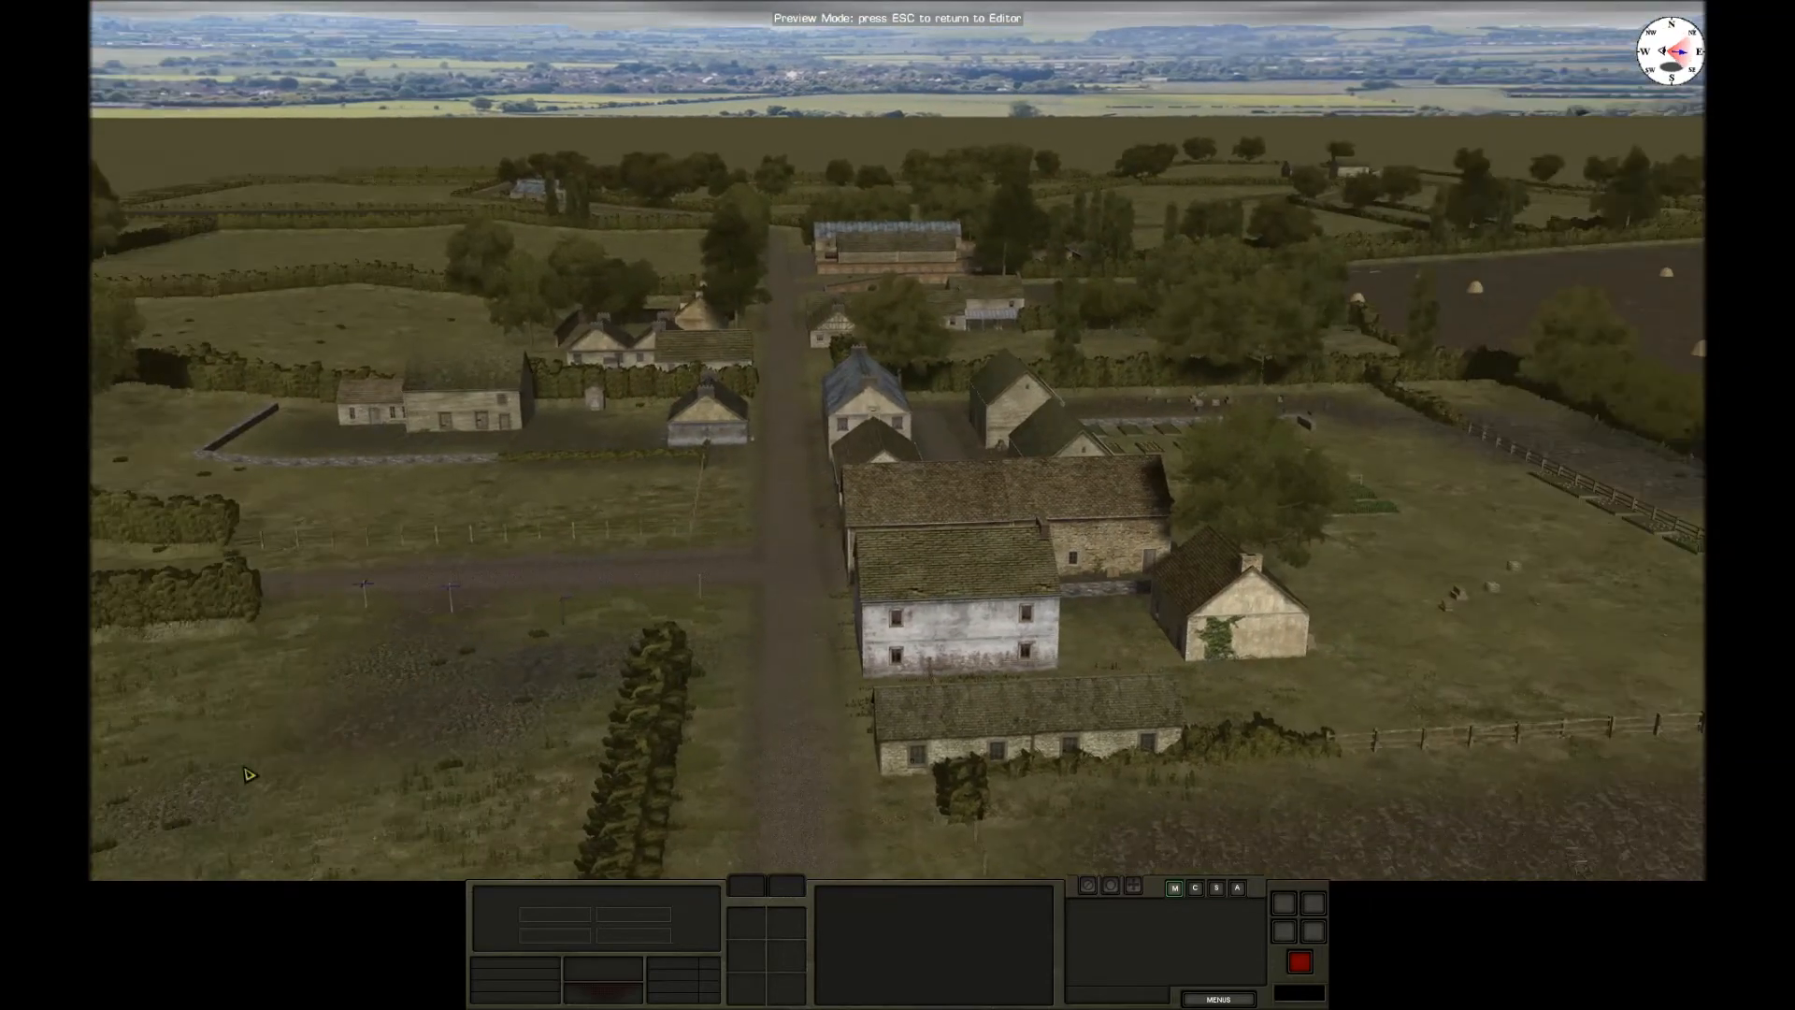
key(a)
key(s)
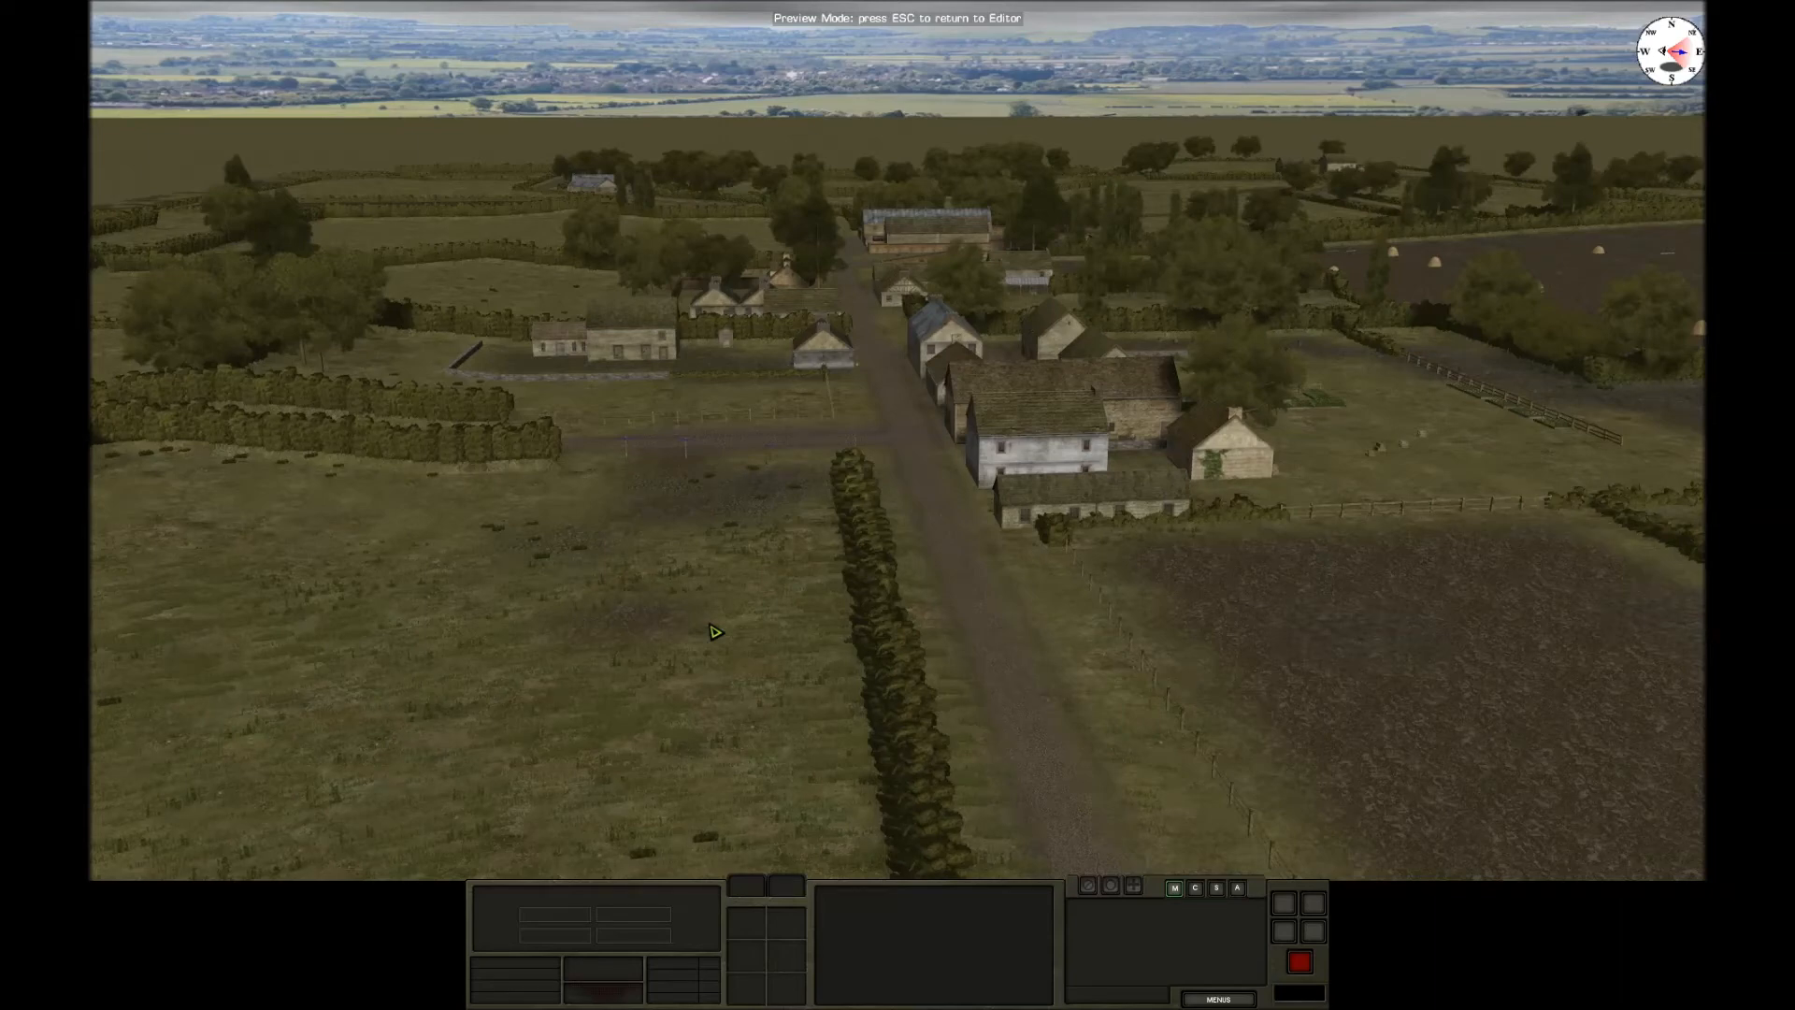
key(w)
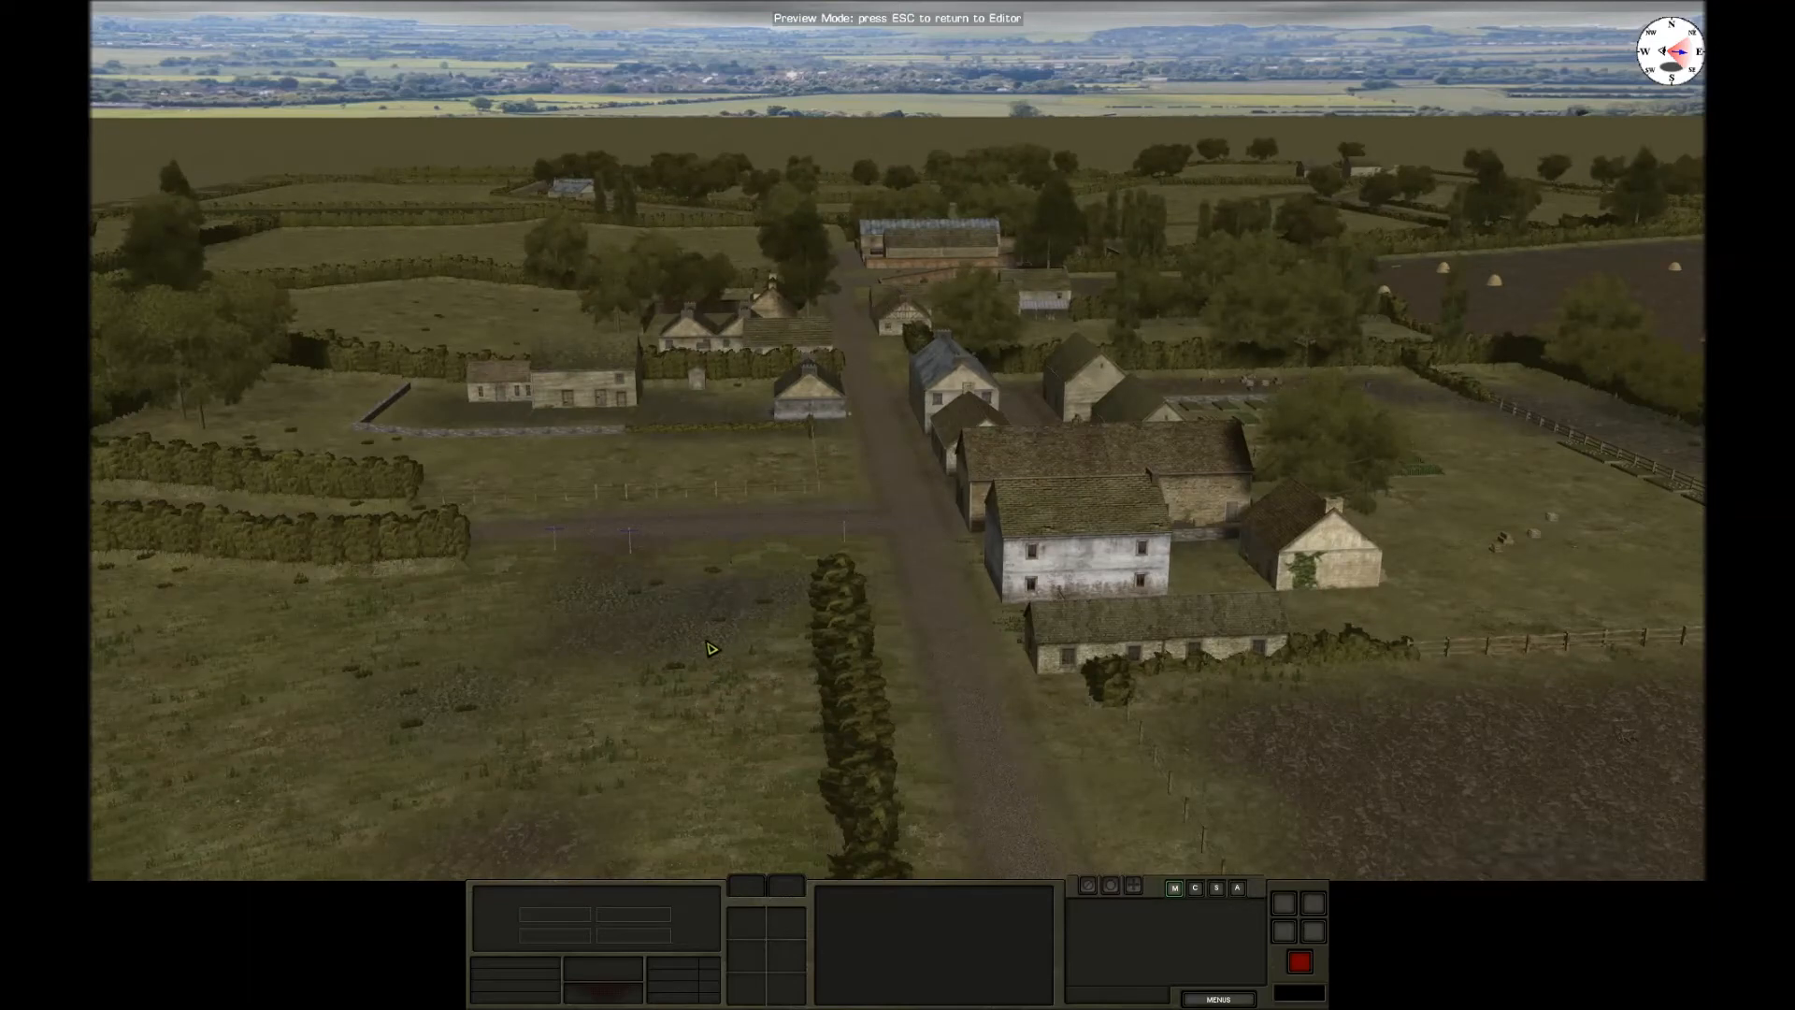
right_drag(1374, 268, 592, 444)
drag(1384, 304, 510, 657)
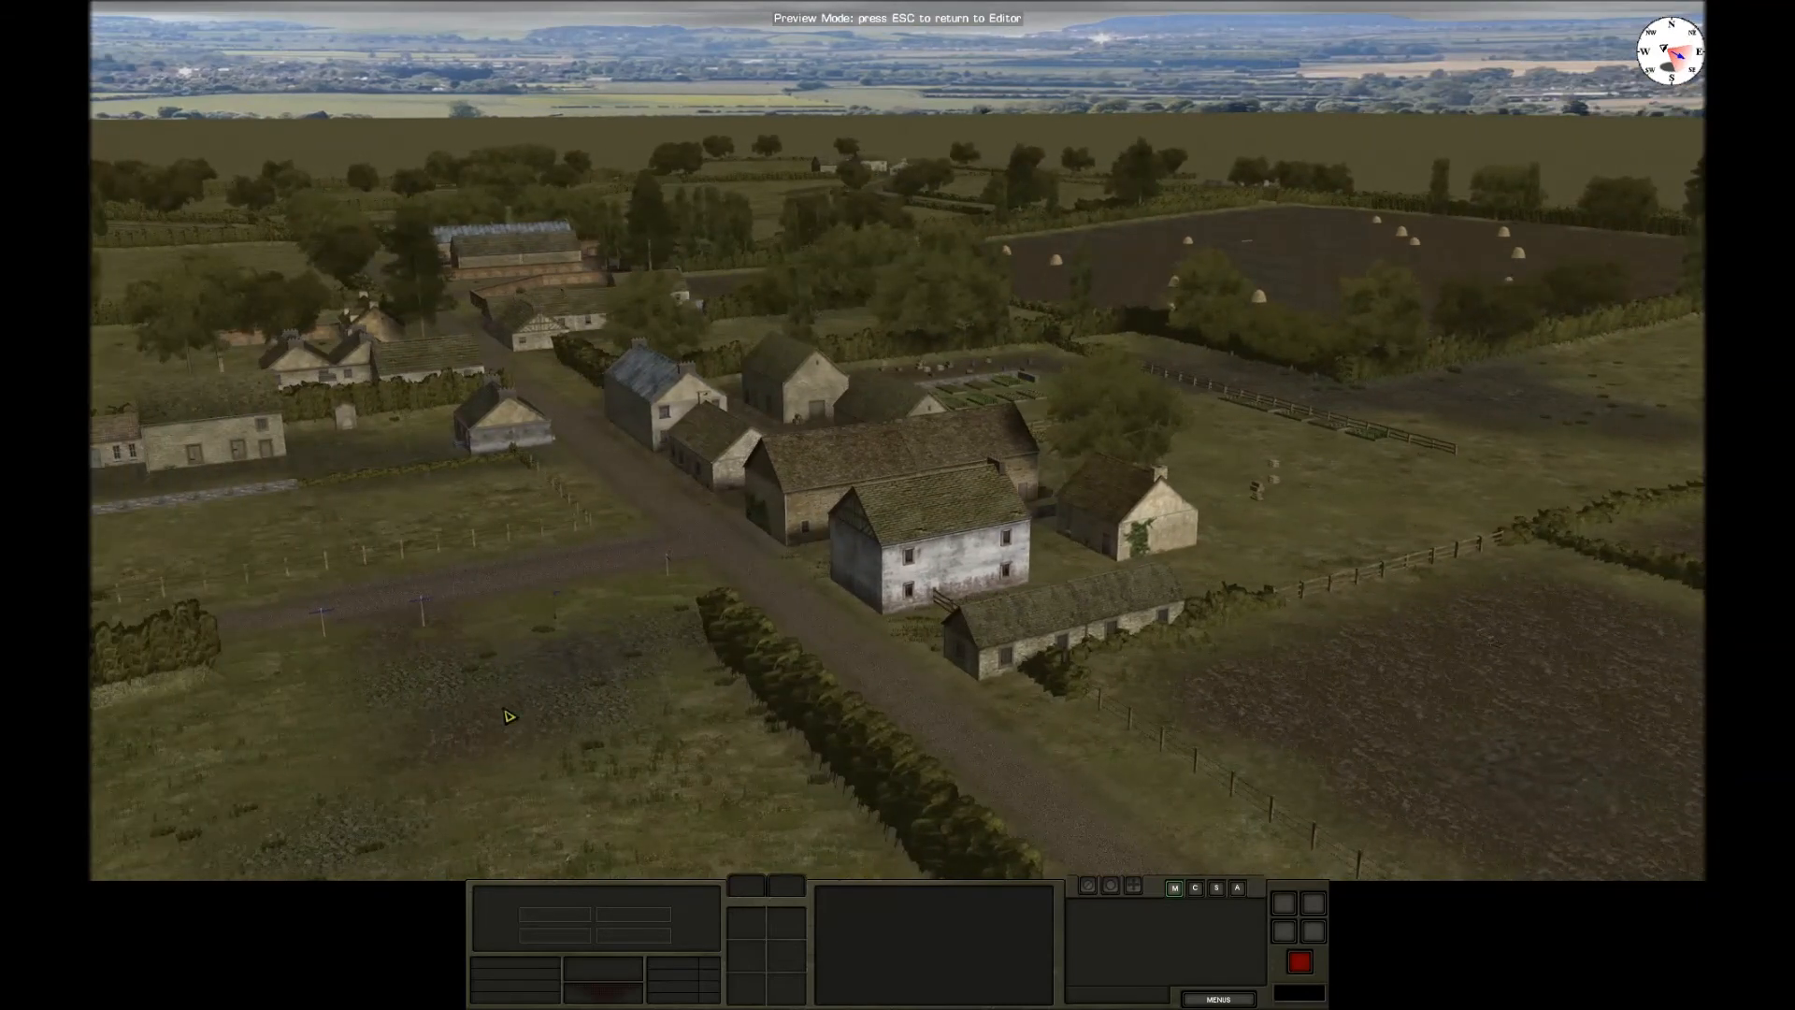
drag(339, 768, 624, 729)
Inspect the white house, signposts and roadside hedge from low over the pasture, and rise over the adjoining ploughed fields.
scroll(893, 544, down, 3)
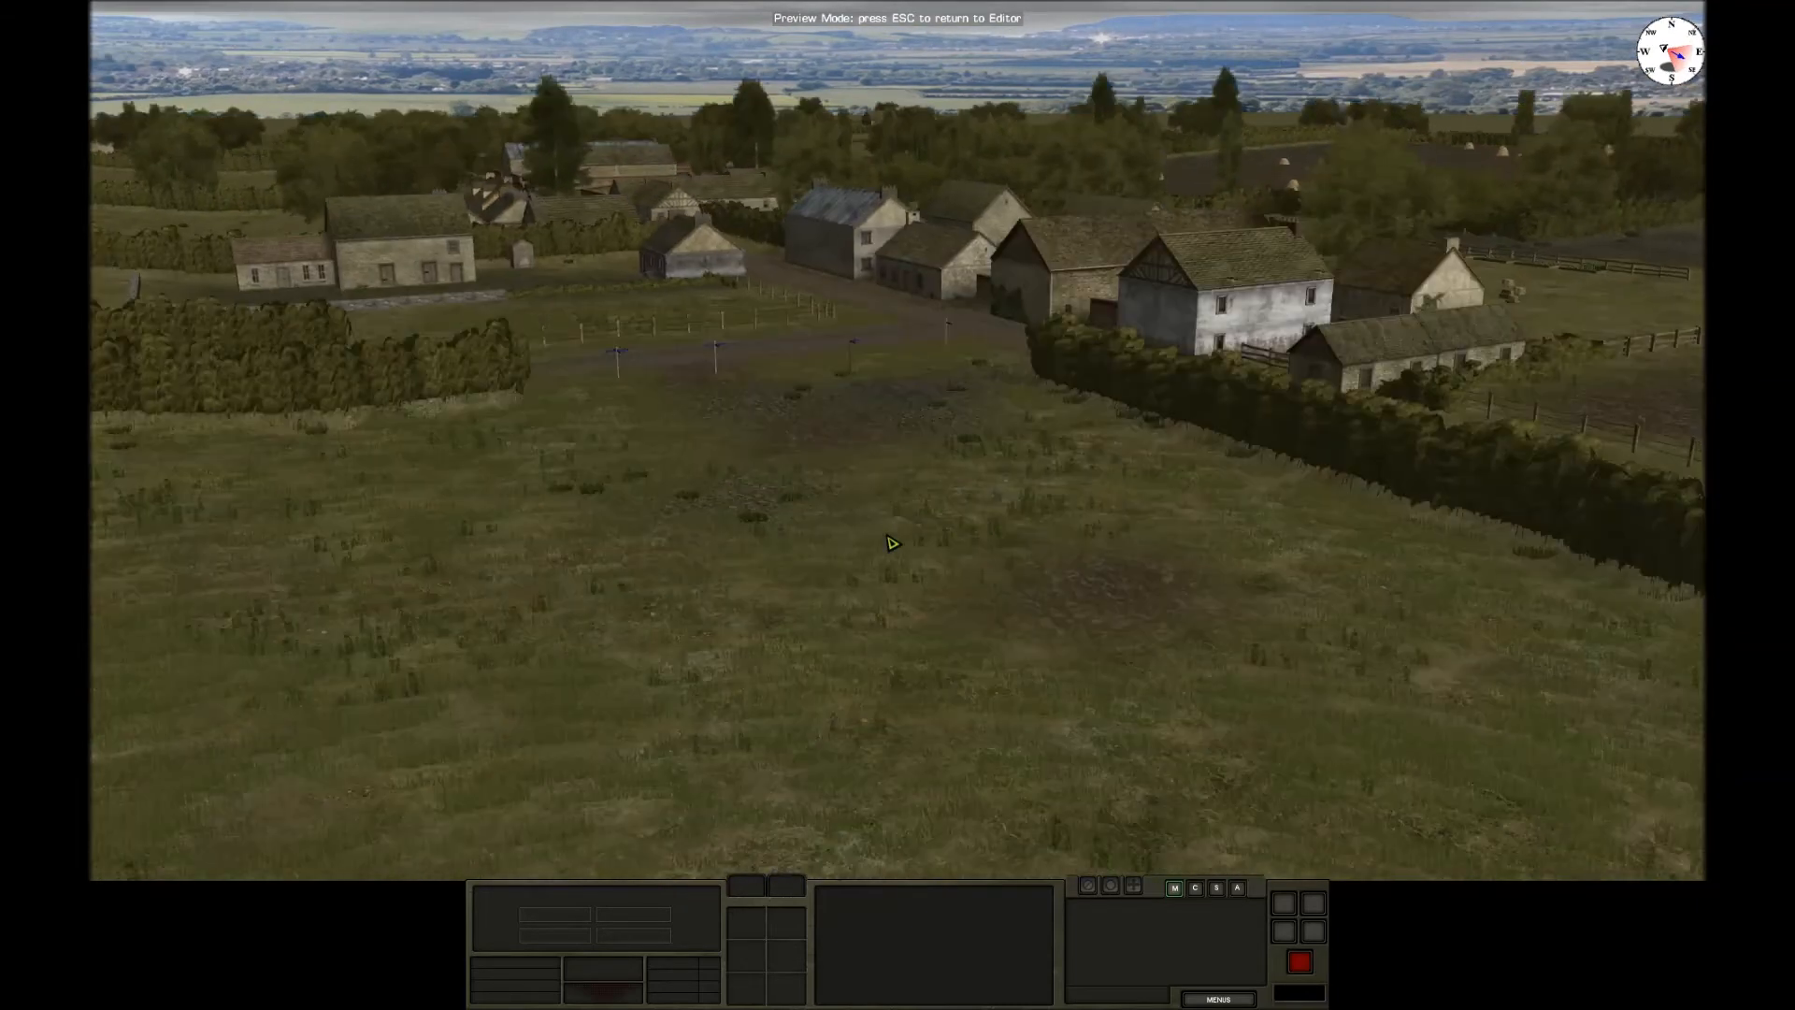
mouse_move(1105, 6)
mouse_move(1658, 5)
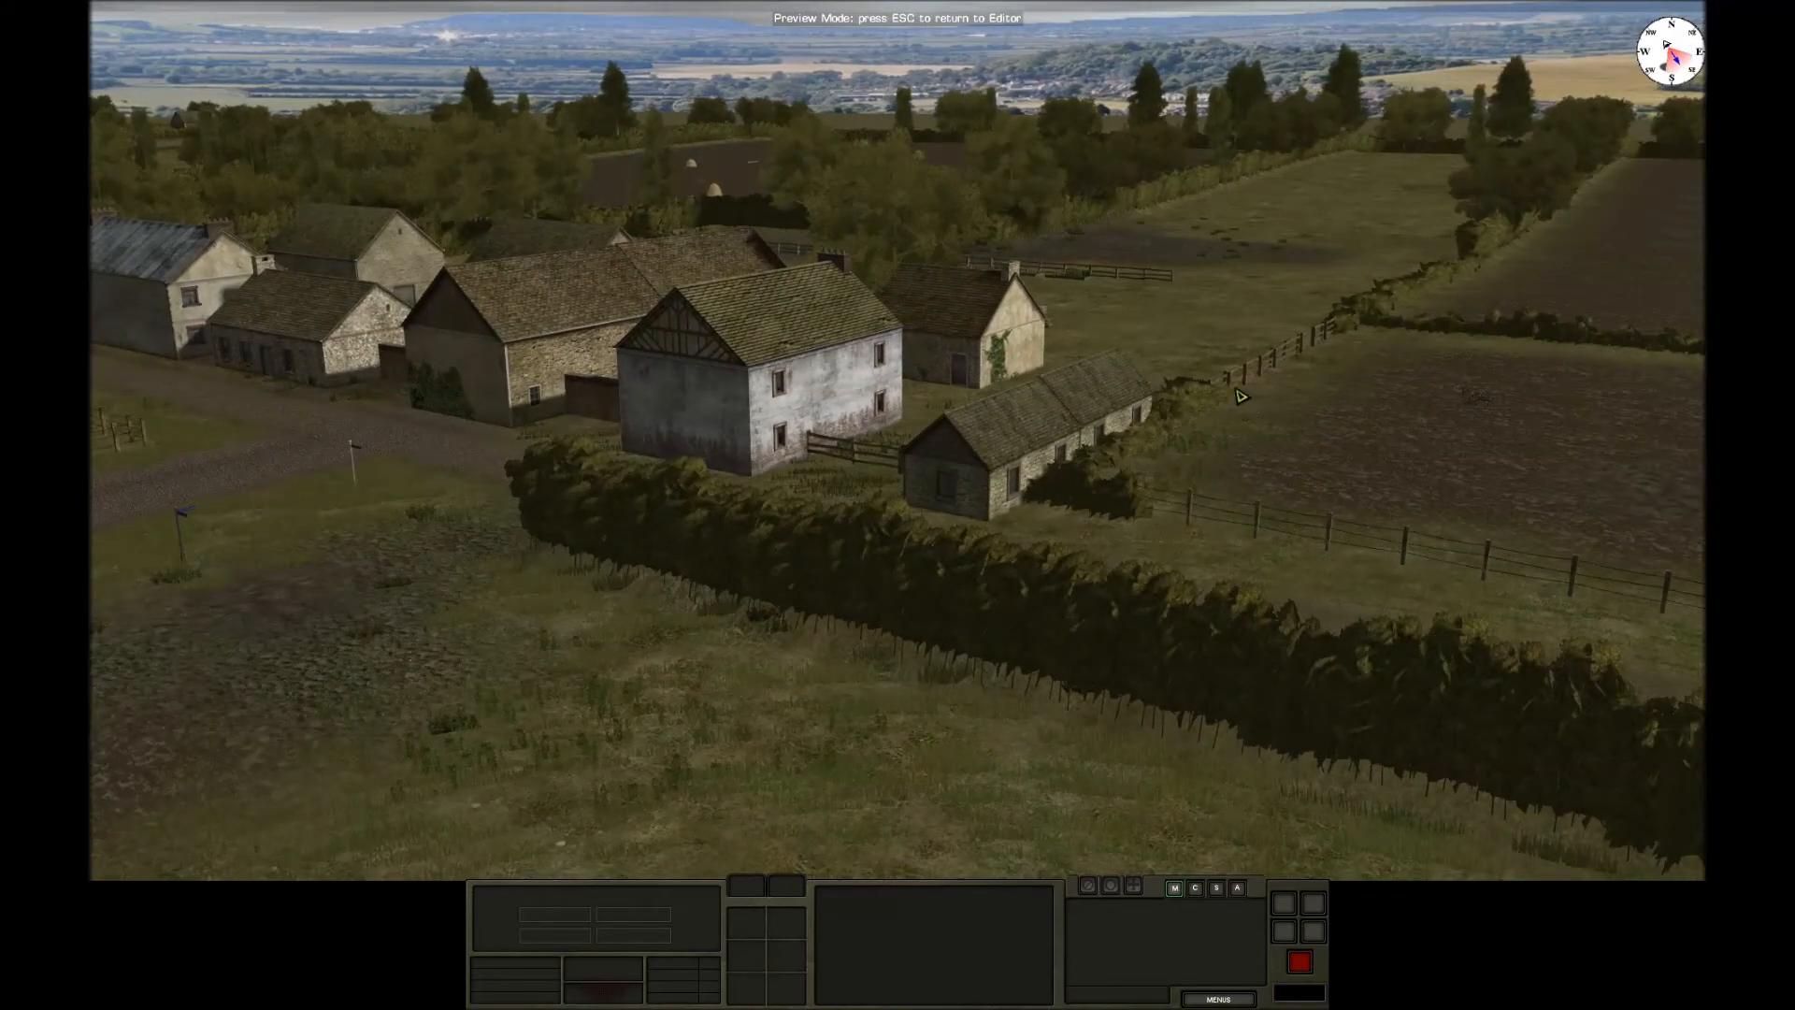
drag(95, 756, 757, 613)
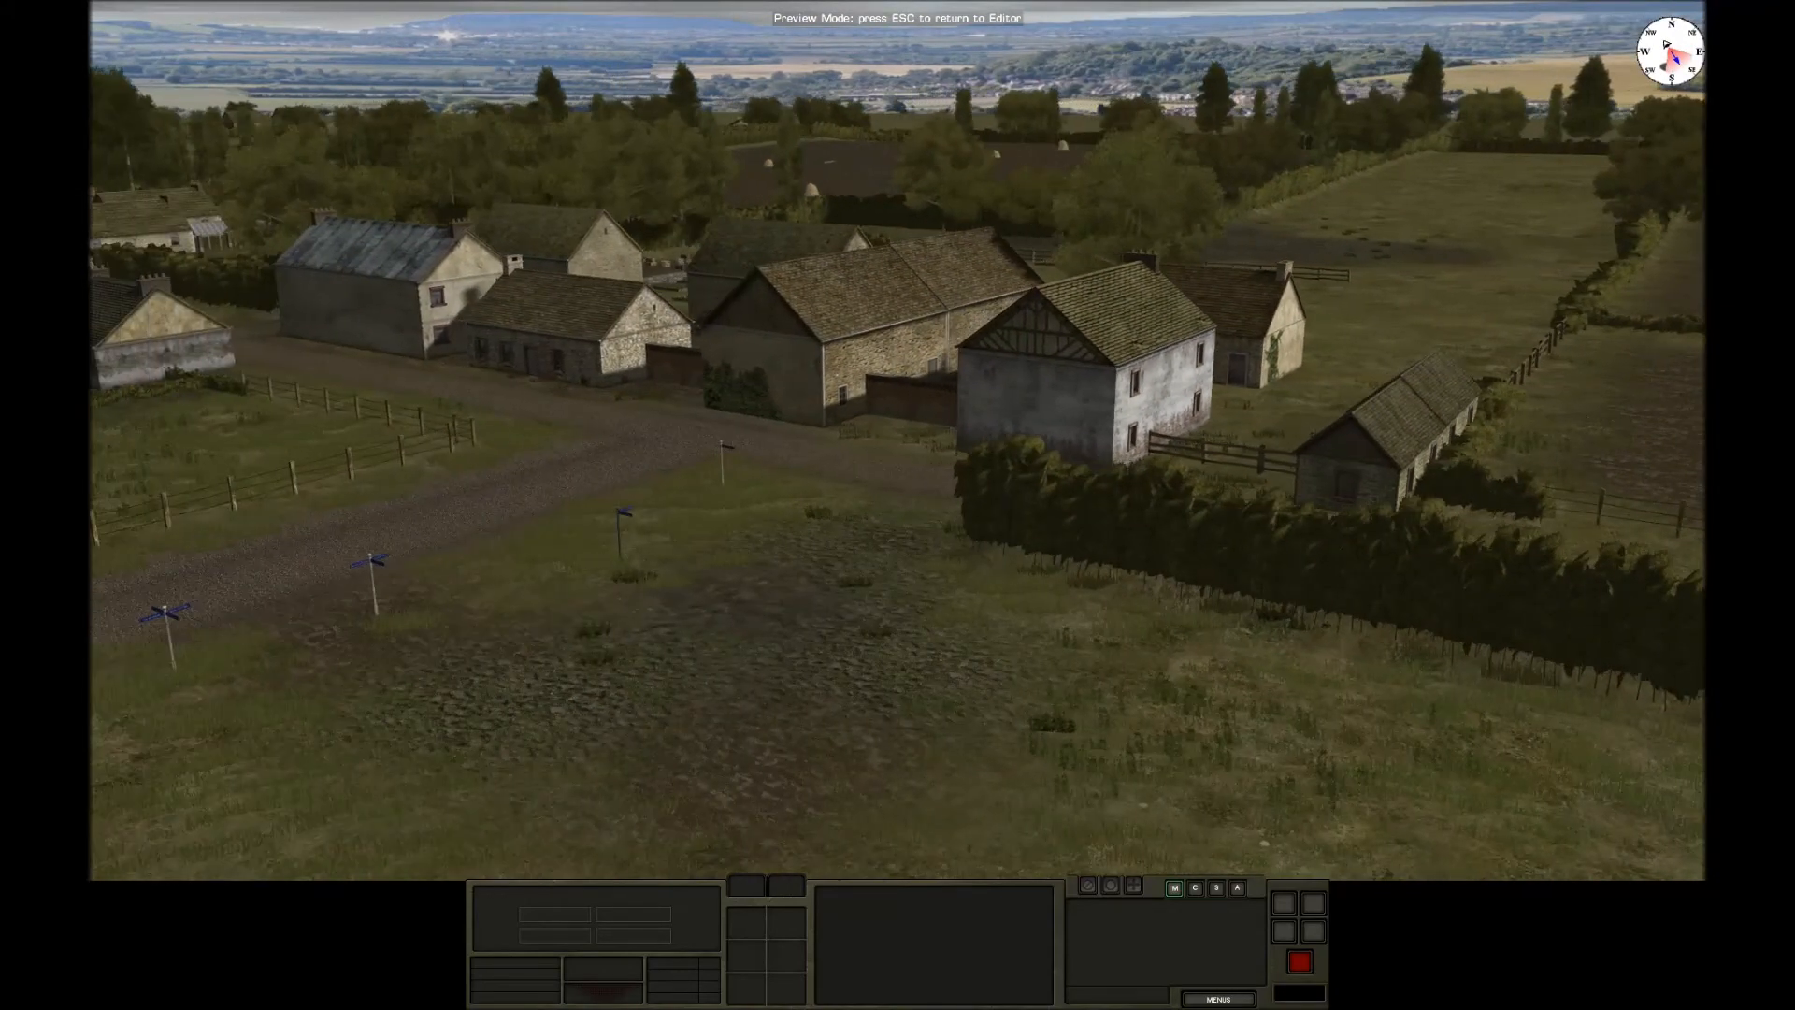
right_drag(1681, 108, 94, 681)
mouse_move(94, 682)
mouse_move(625, 32)
right_drag(989, 341, 1697, 598)
scroll(1244, 652, up, 3)
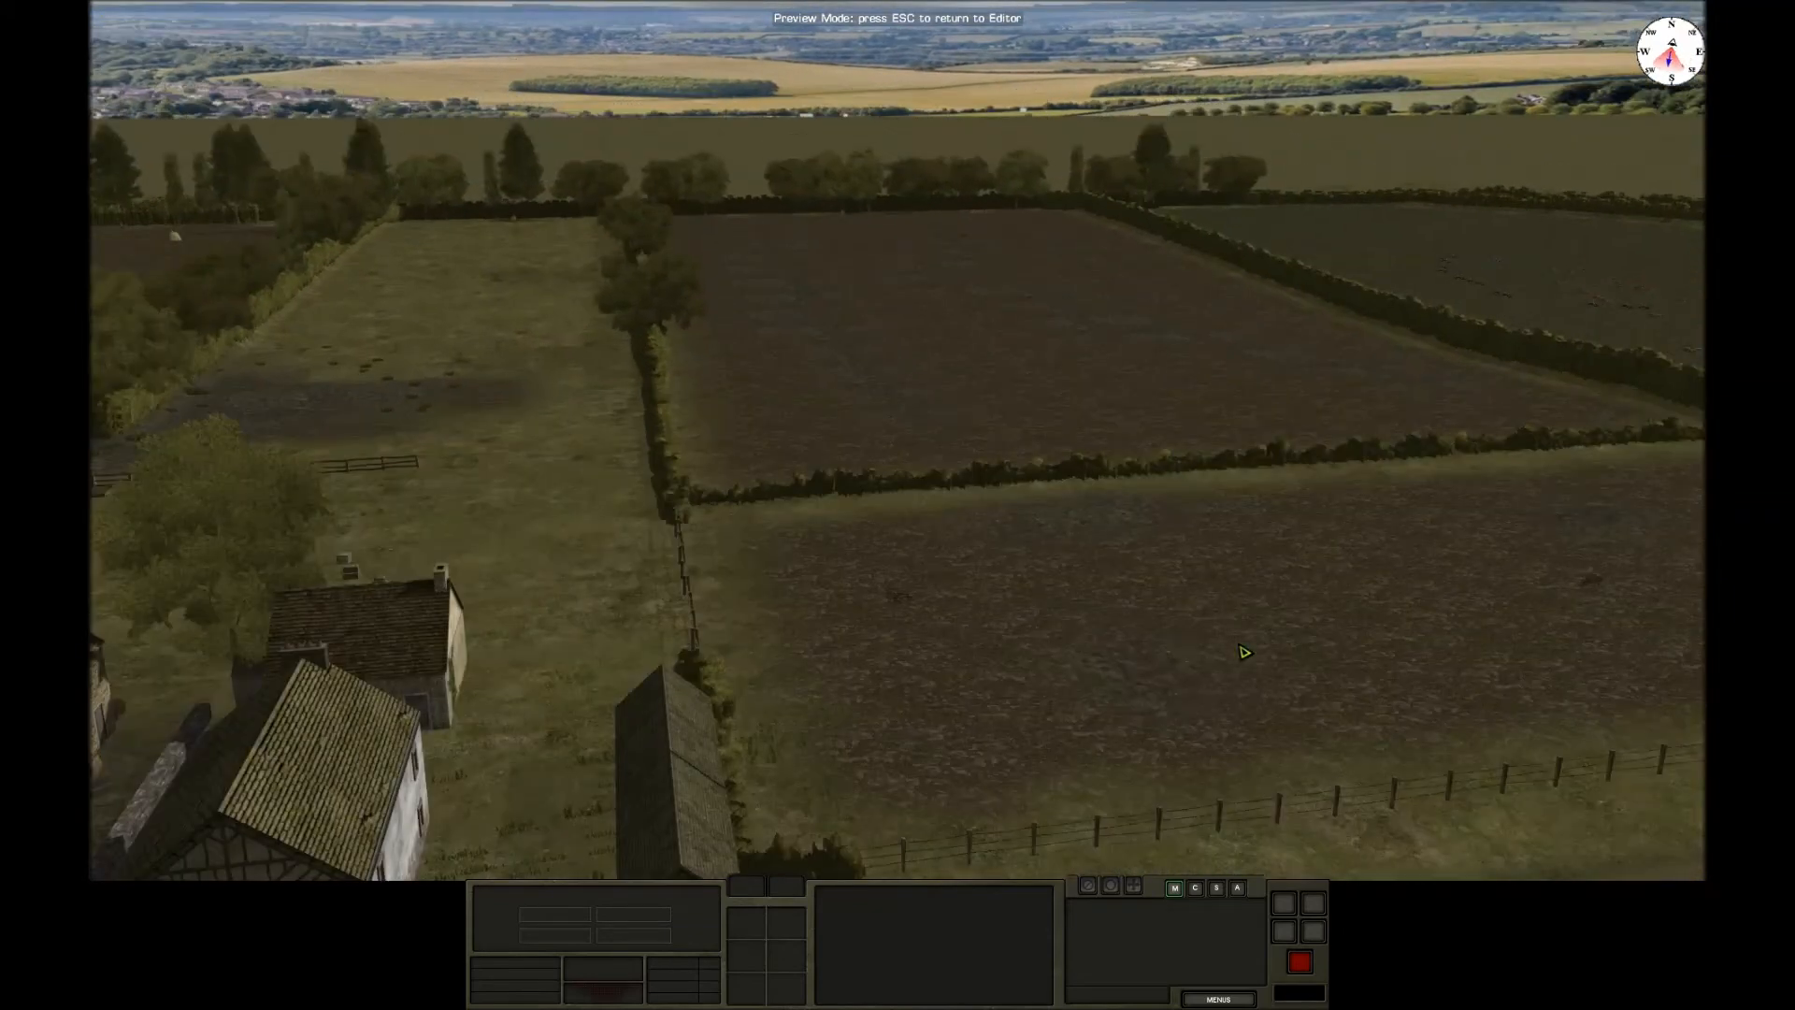
Examine the ploughed fields, their dividing hedges and the neighbouring pasture from several directions.
right_drag(691, 238, 169, 238)
drag(168, 238, 748, 239)
scroll(748, 239, down, 3)
drag(1067, 577, 1365, 577)
right_drag(1366, 577, 1552, 577)
drag(1067, 655, 1067, 488)
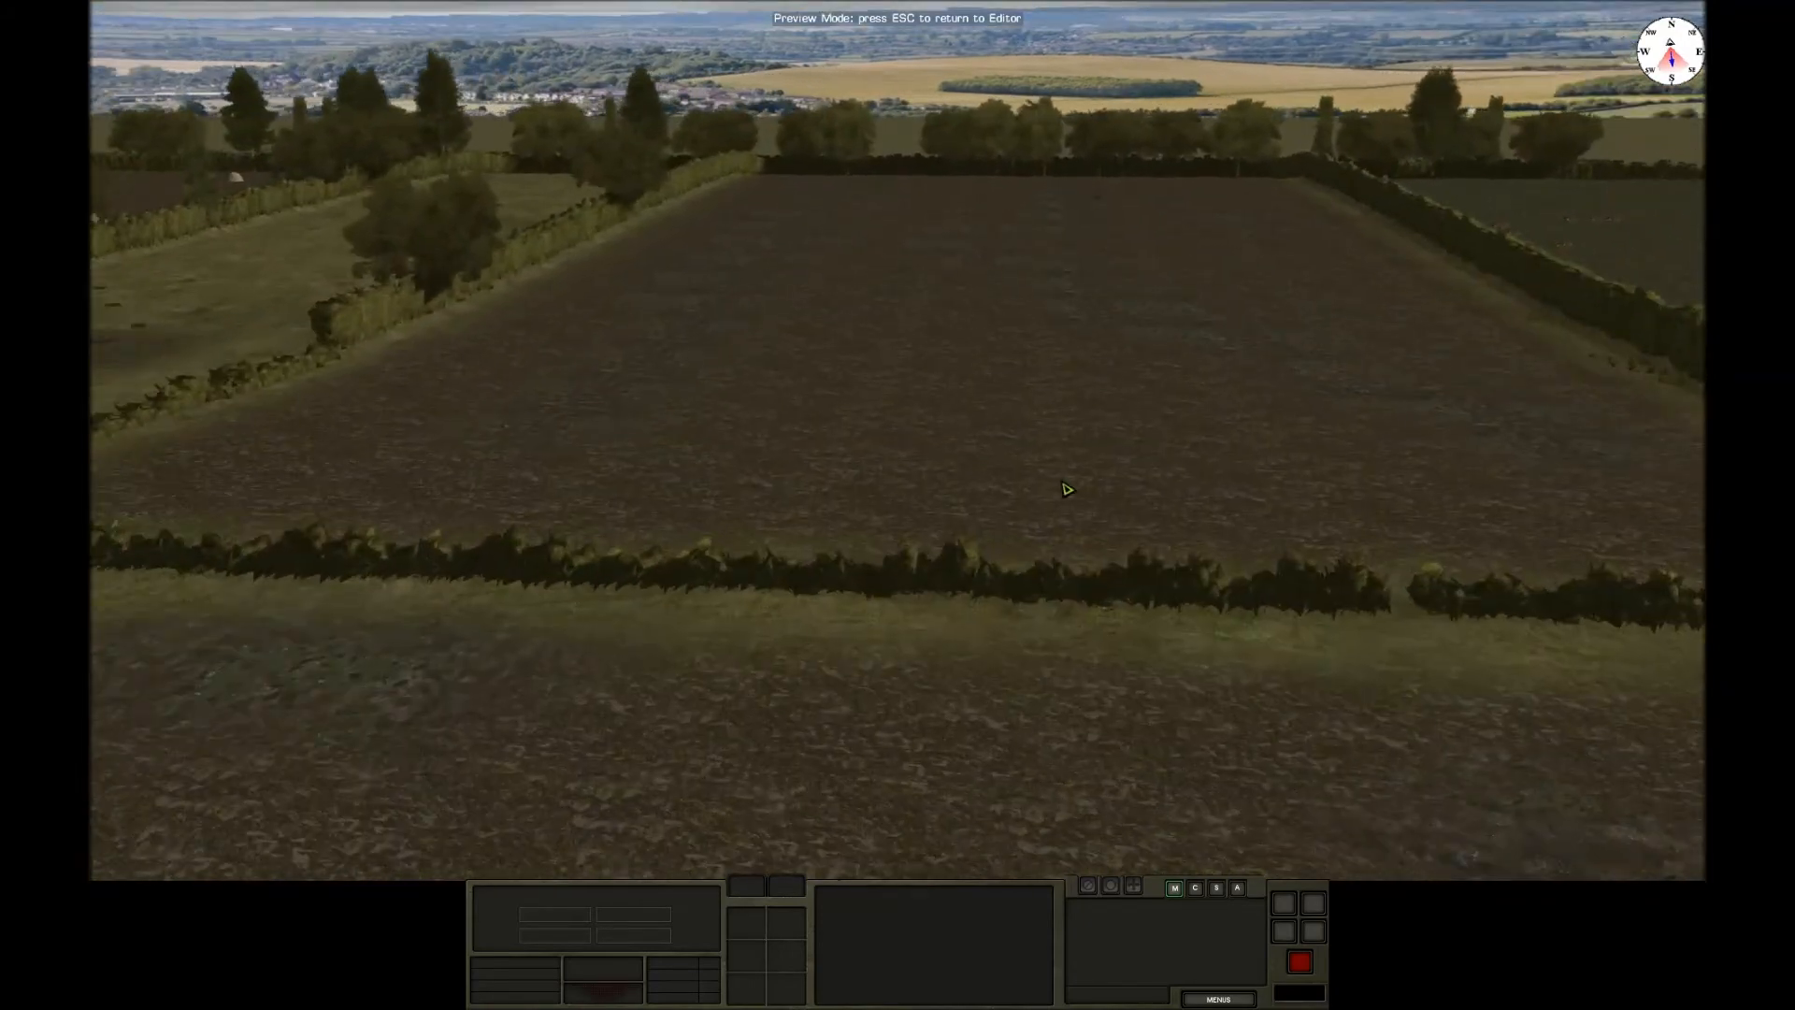
scroll(1075, 598, up, 3)
right_drag(1078, 626, 654, 626)
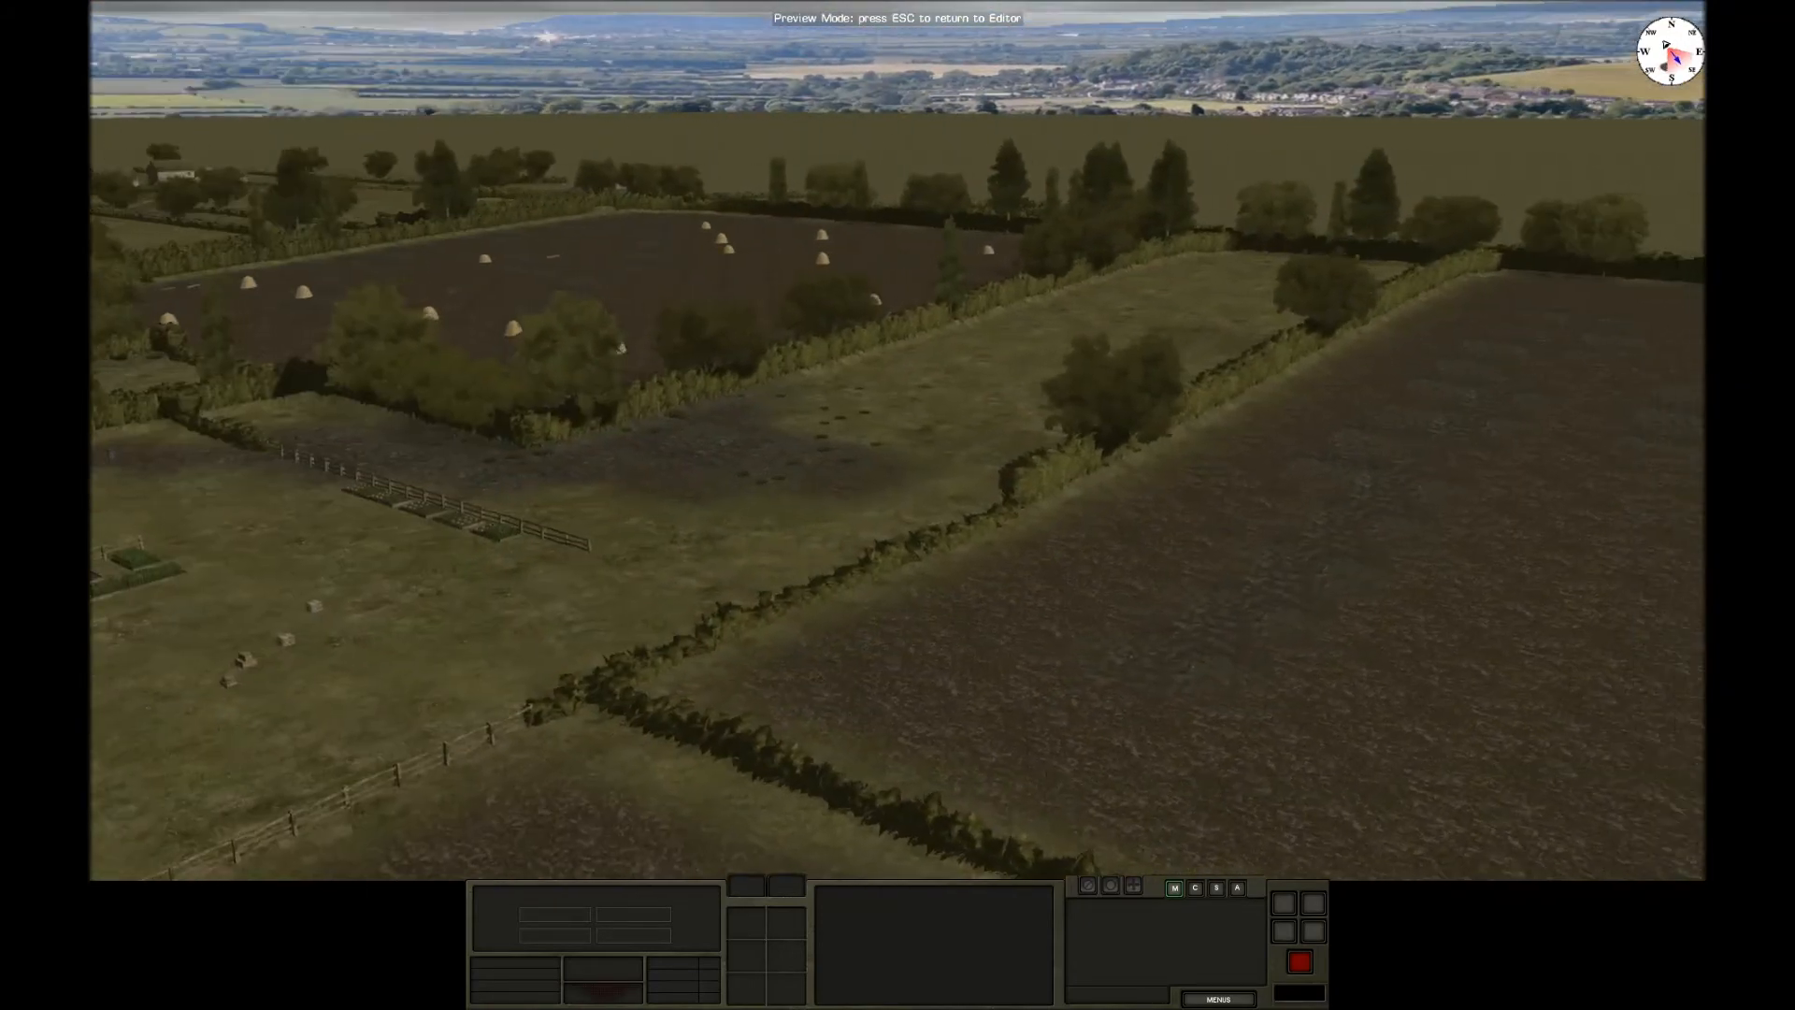
drag(655, 626, 841, 625)
drag(1076, 467, 1075, 654)
right_drag(1168, 405, 696, 405)
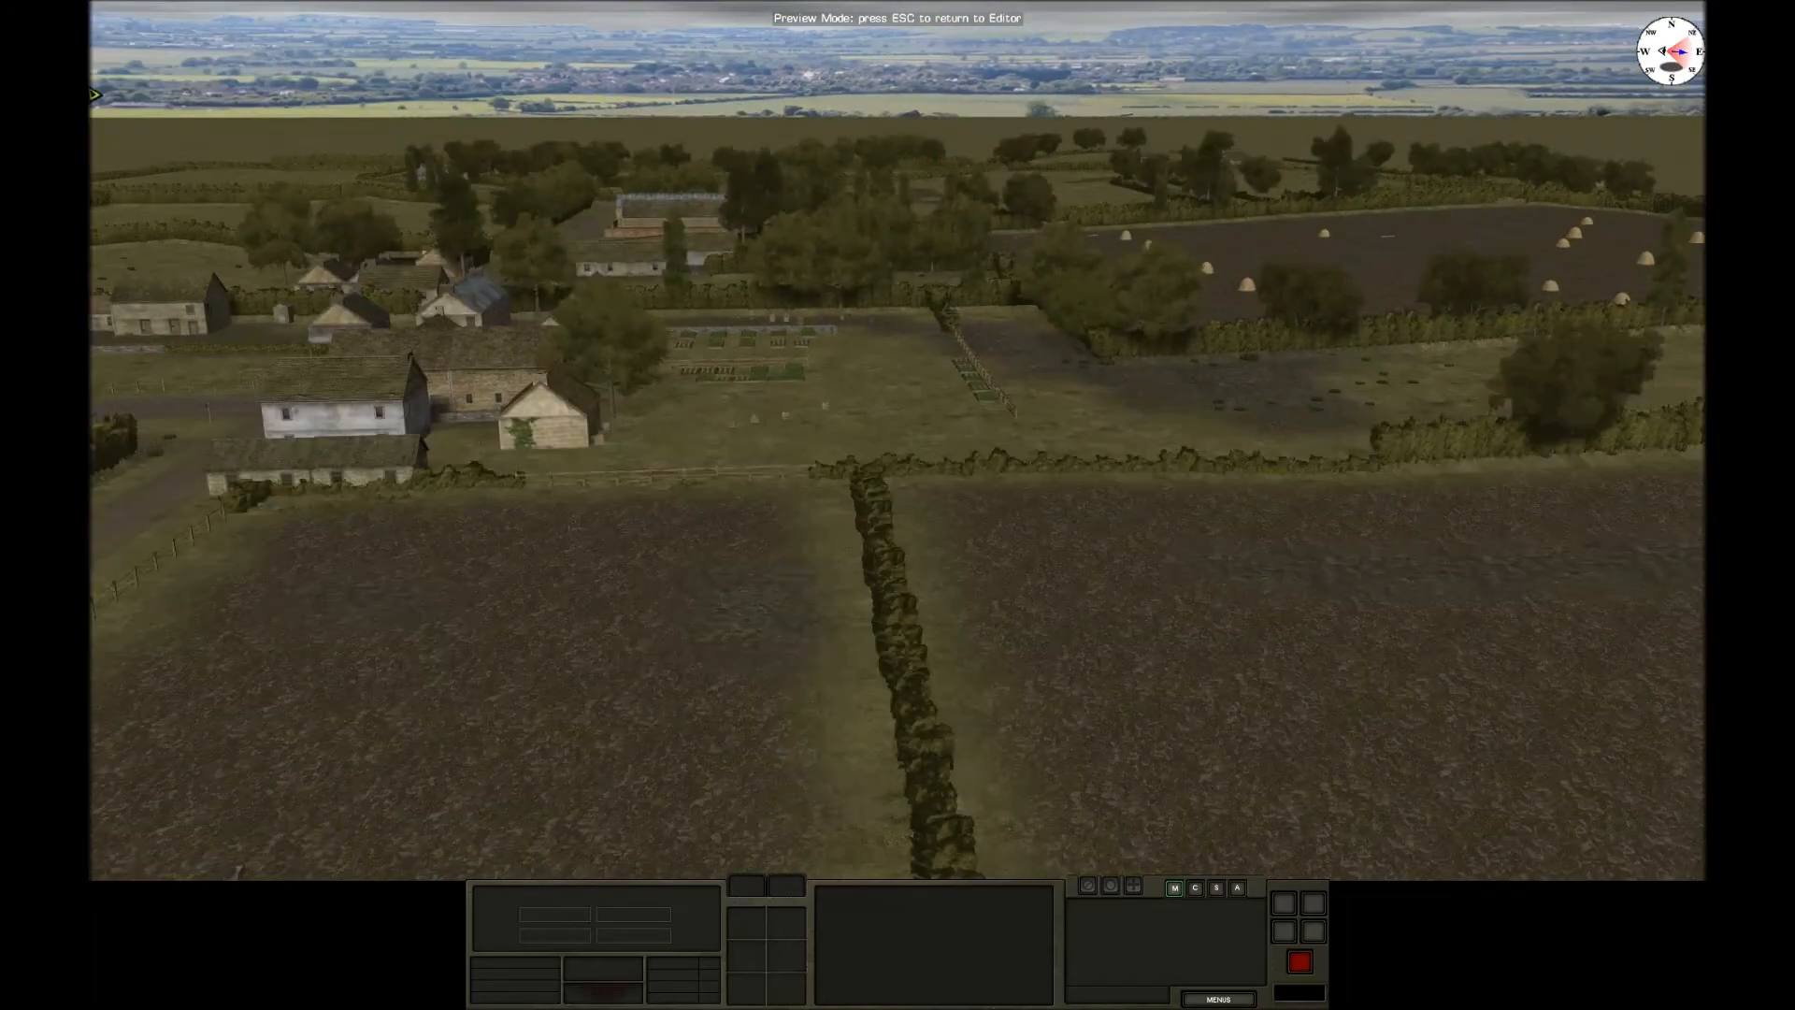
Follow the hedged road and wire fence toward the stone farmhouse with its low garden wall.
mouse_move(95, 95)
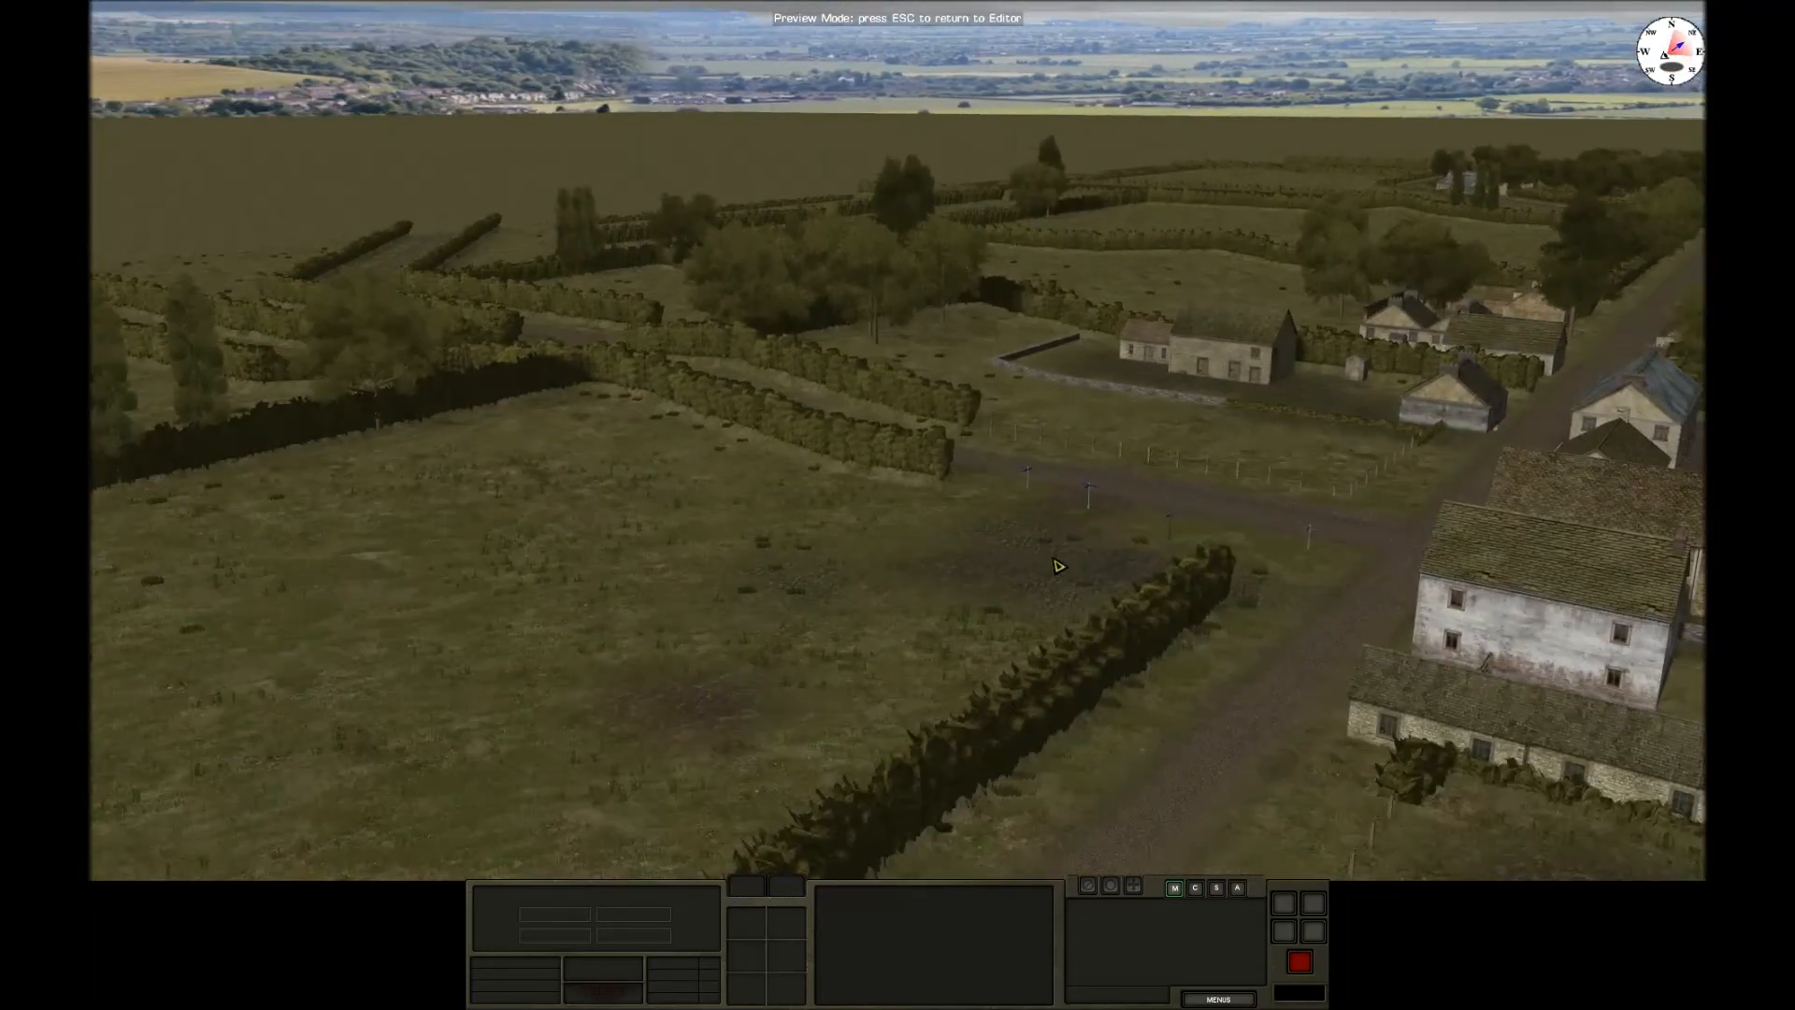
right_drag(1112, 522, 1392, 181)
key(q)
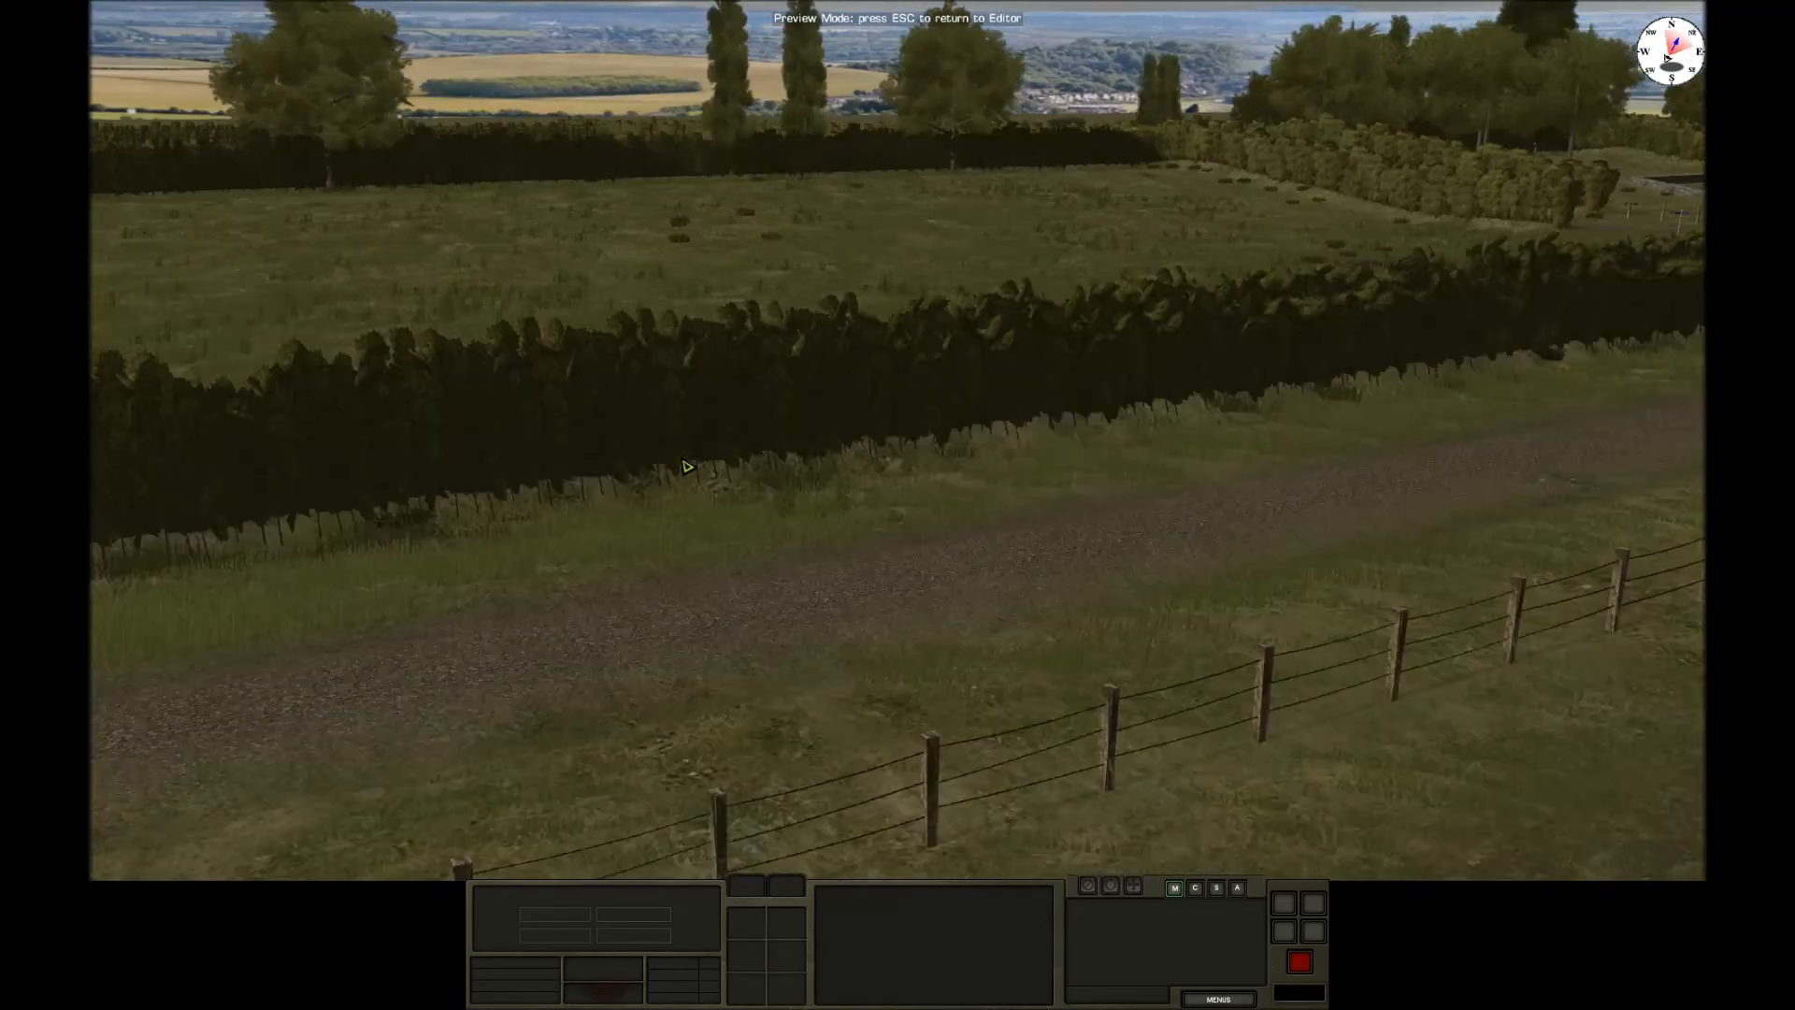
right_drag(688, 467, 797, 272)
key(w)
right_drag(833, 556, 737, 466)
key(w)
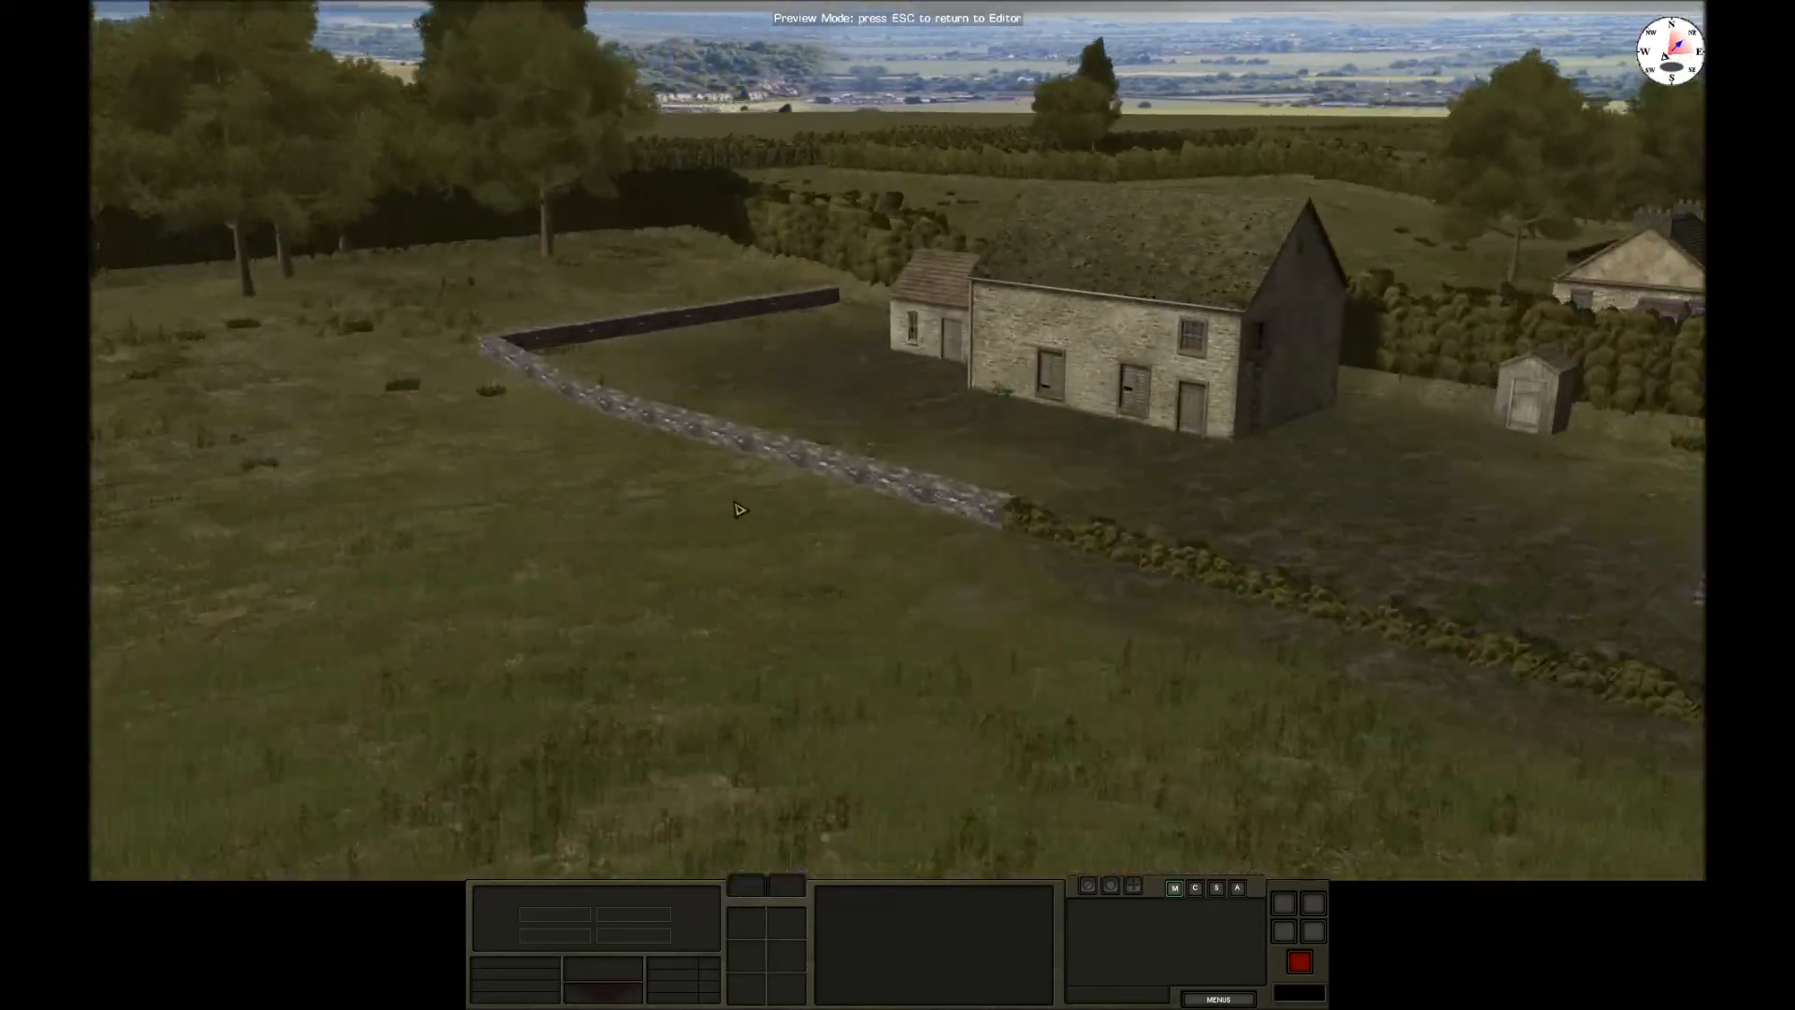
Pass the stone farmhouse to view the hedged meadow behind it, and return over the village centre.
right_drag(699, 616, 1045, 486)
key(w)
key(w)
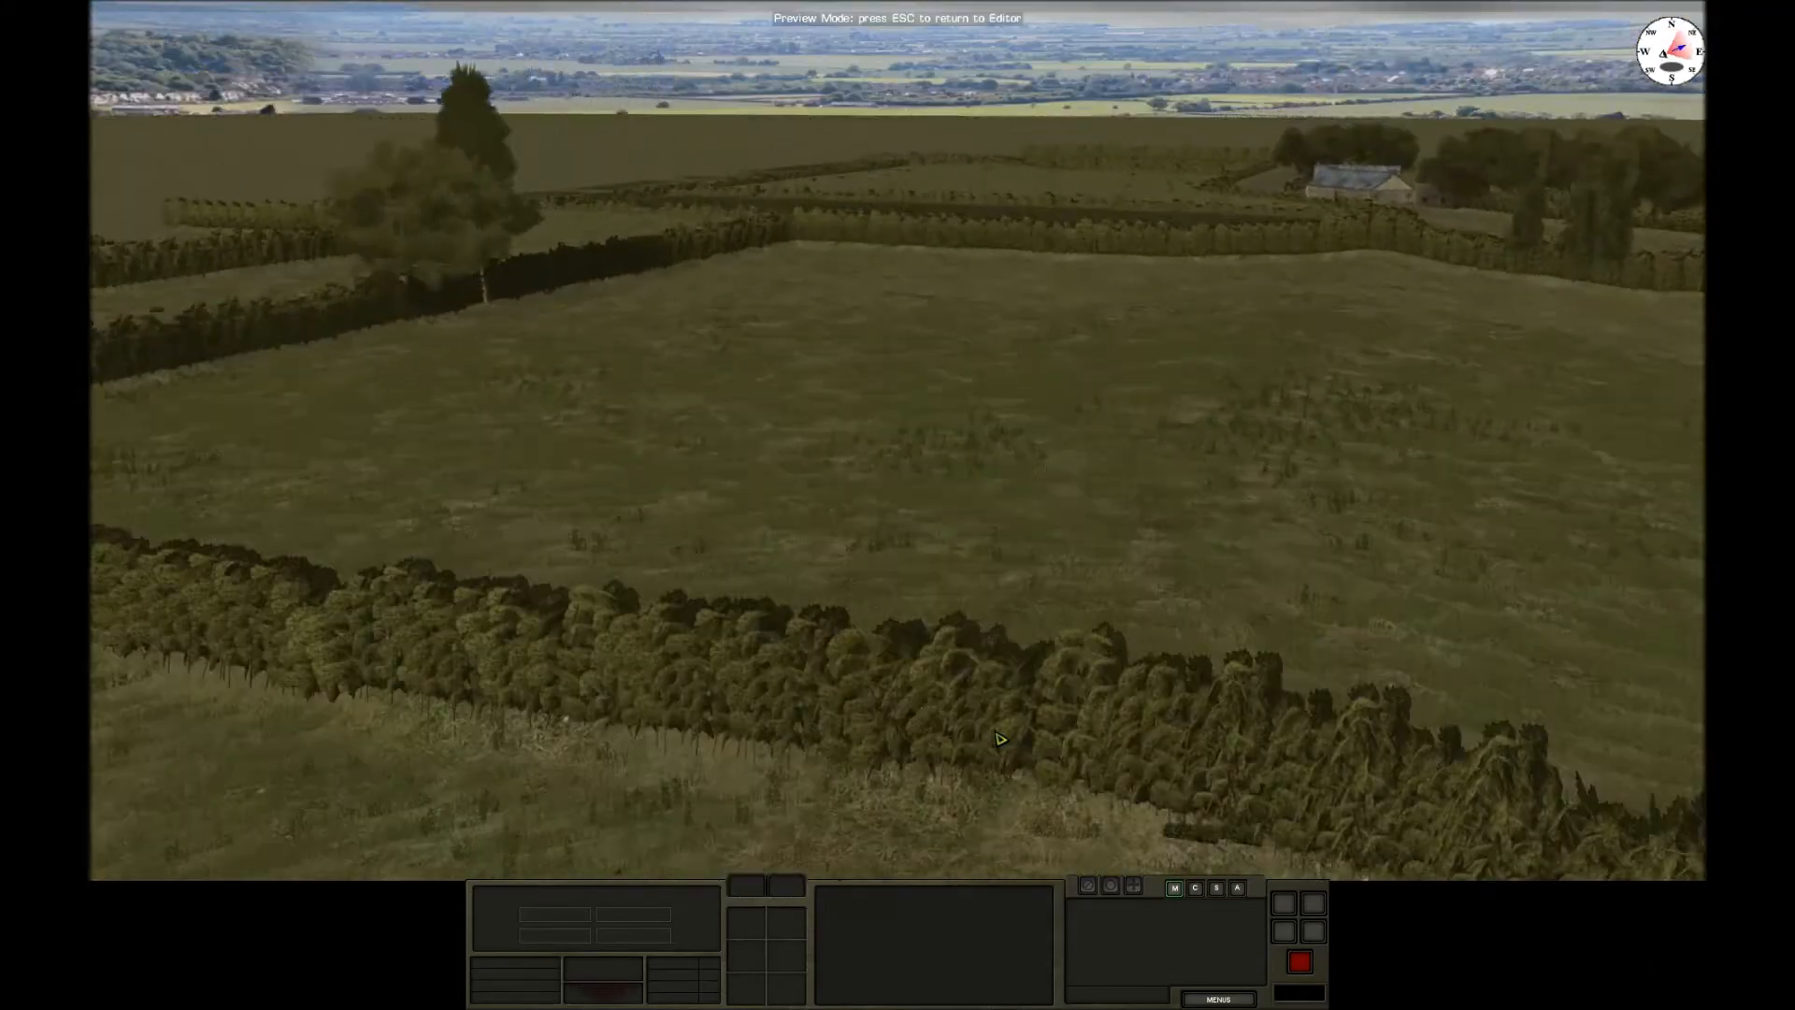
key(w)
right_drag(1000, 738, 1114, 370)
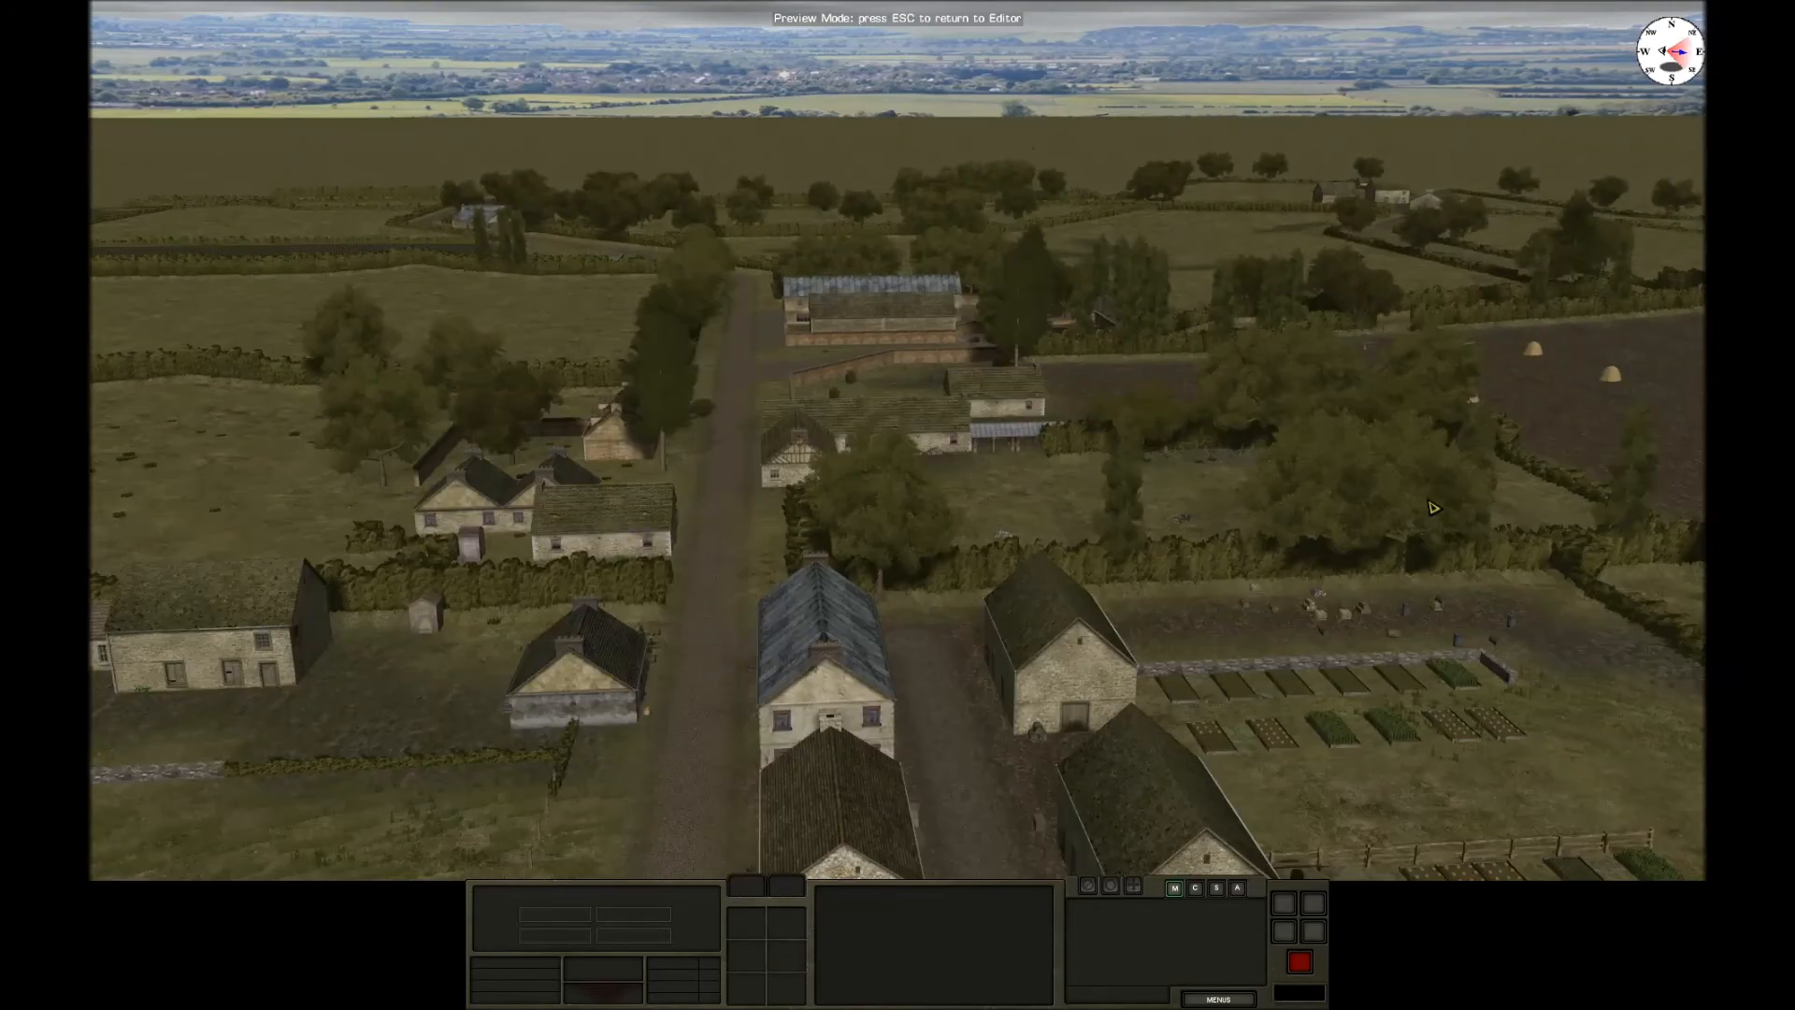
Examine the haystacks, logs and cart in the ploughed field behind the village.
right_drag(1433, 508, 1430, 437)
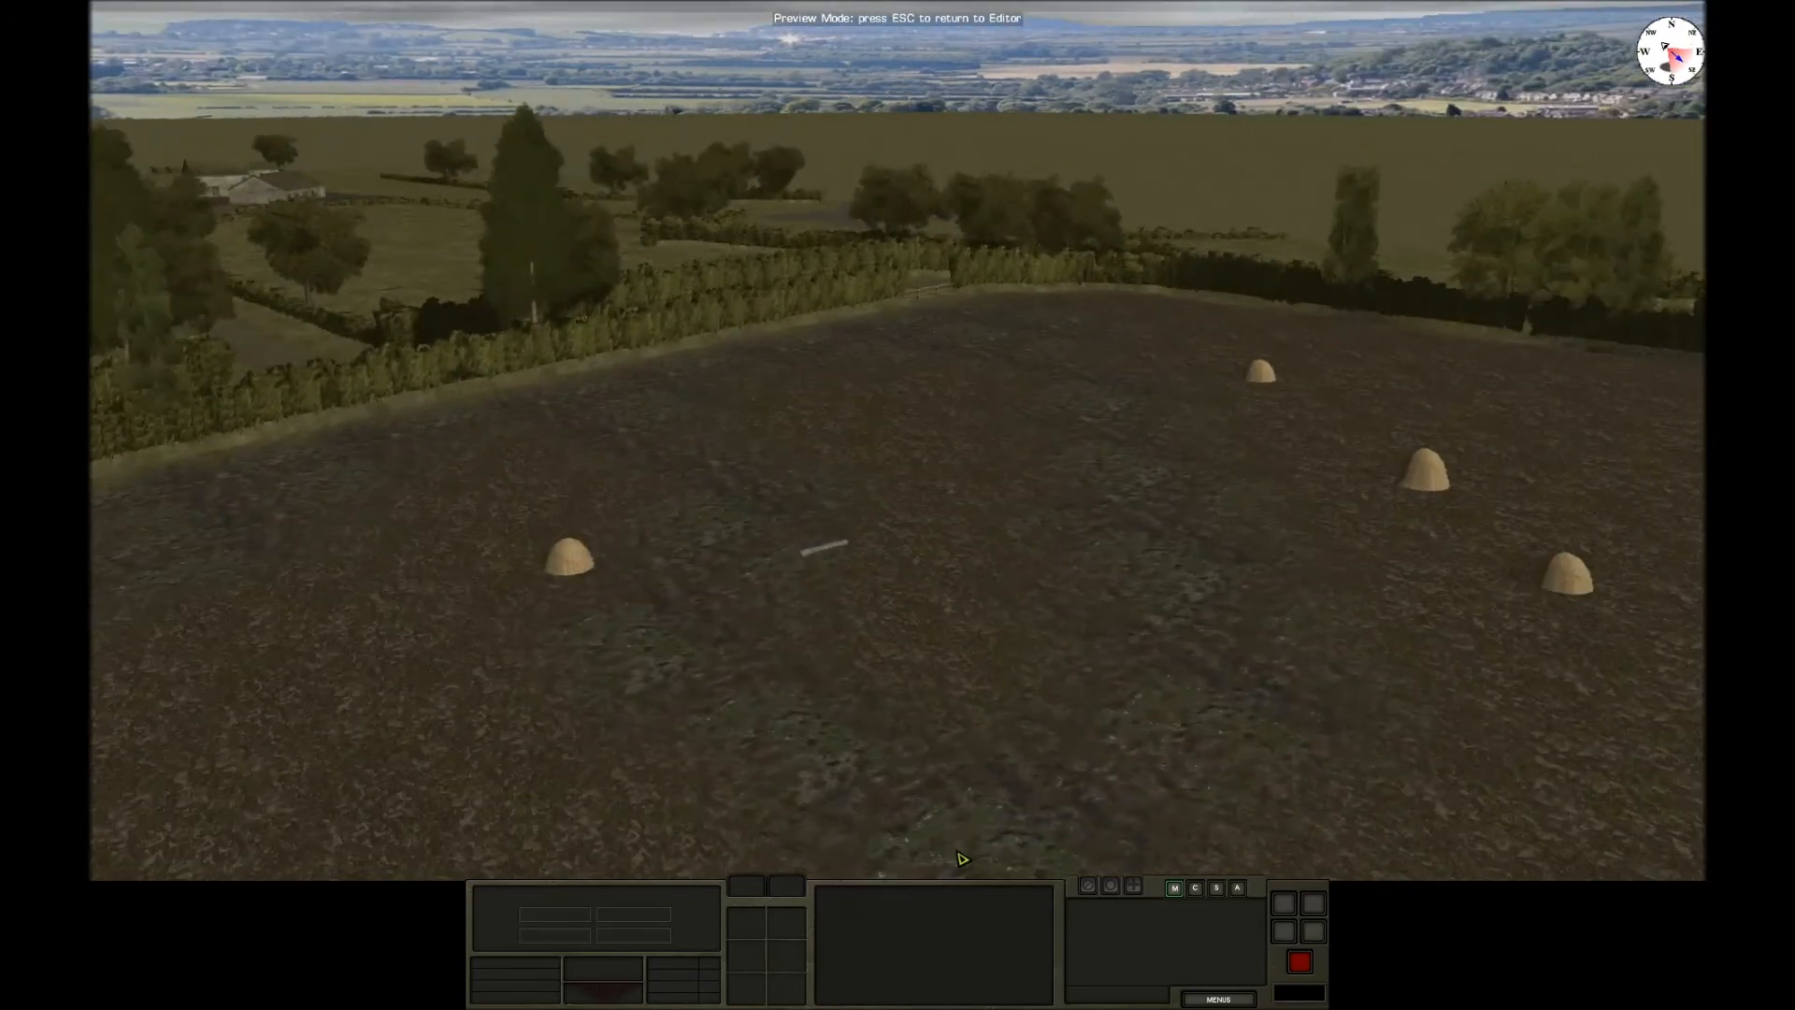
key(f)
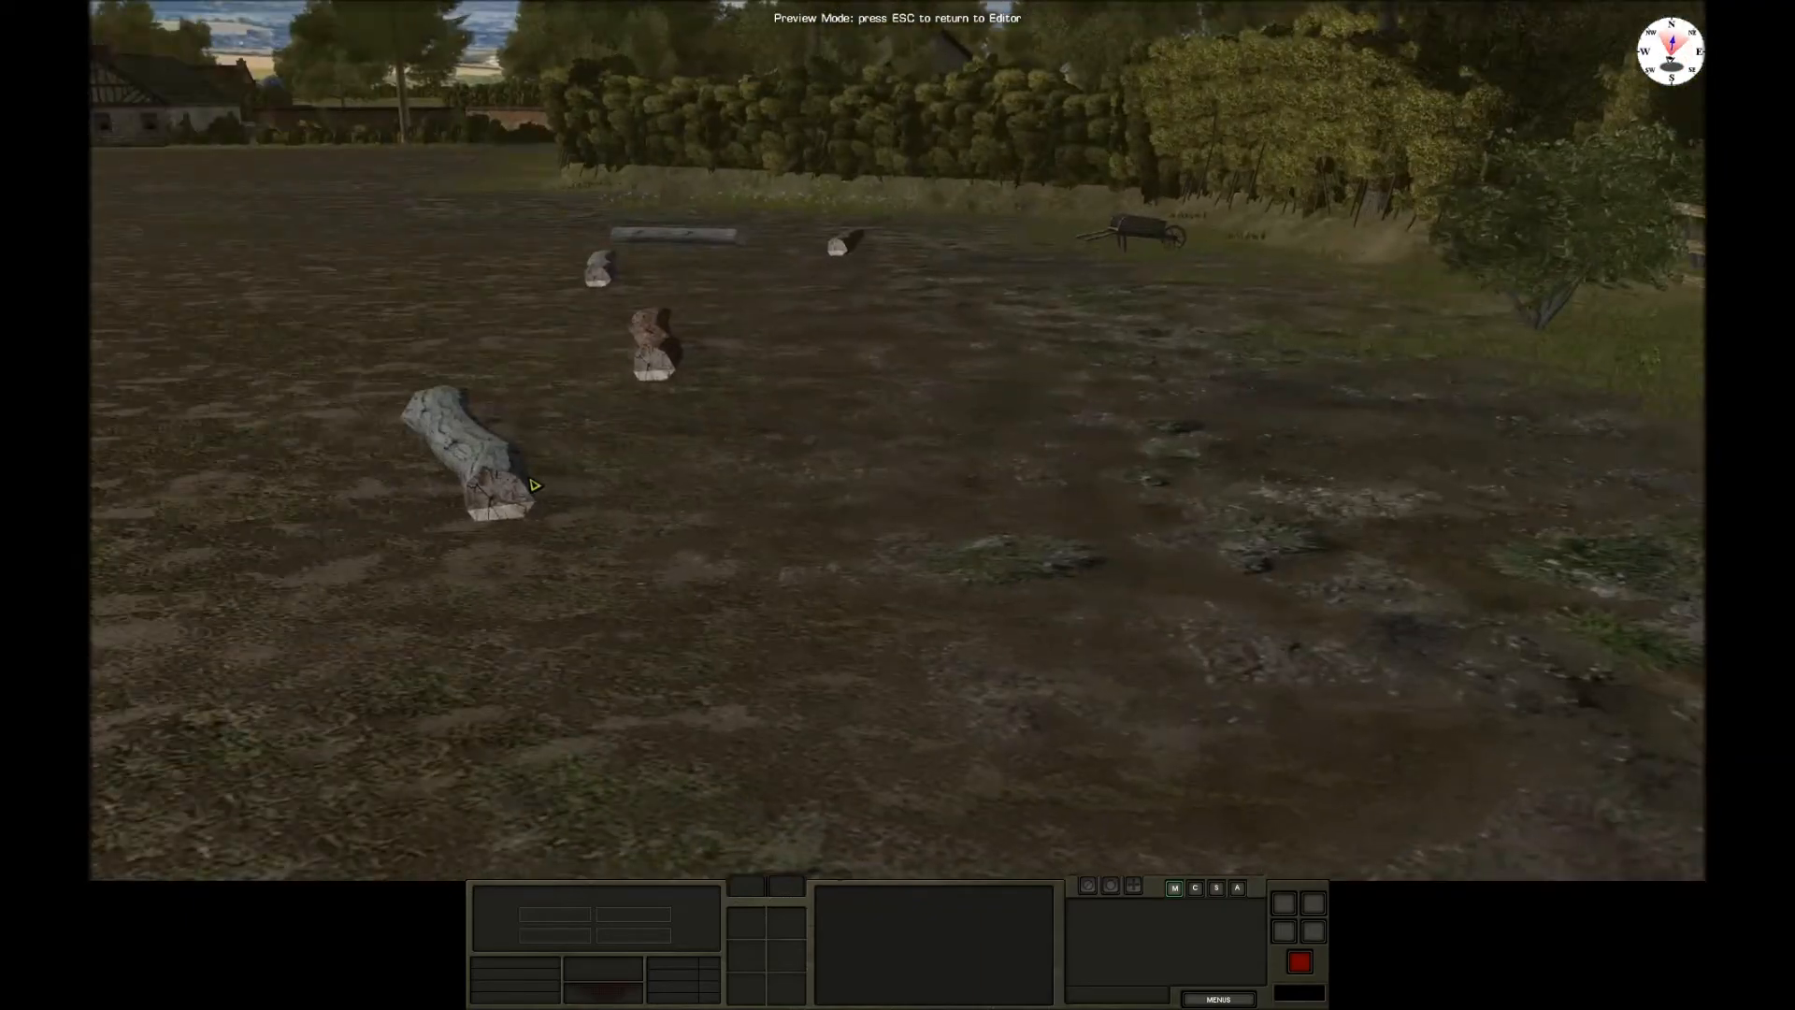
scroll(905, 645, down, 3)
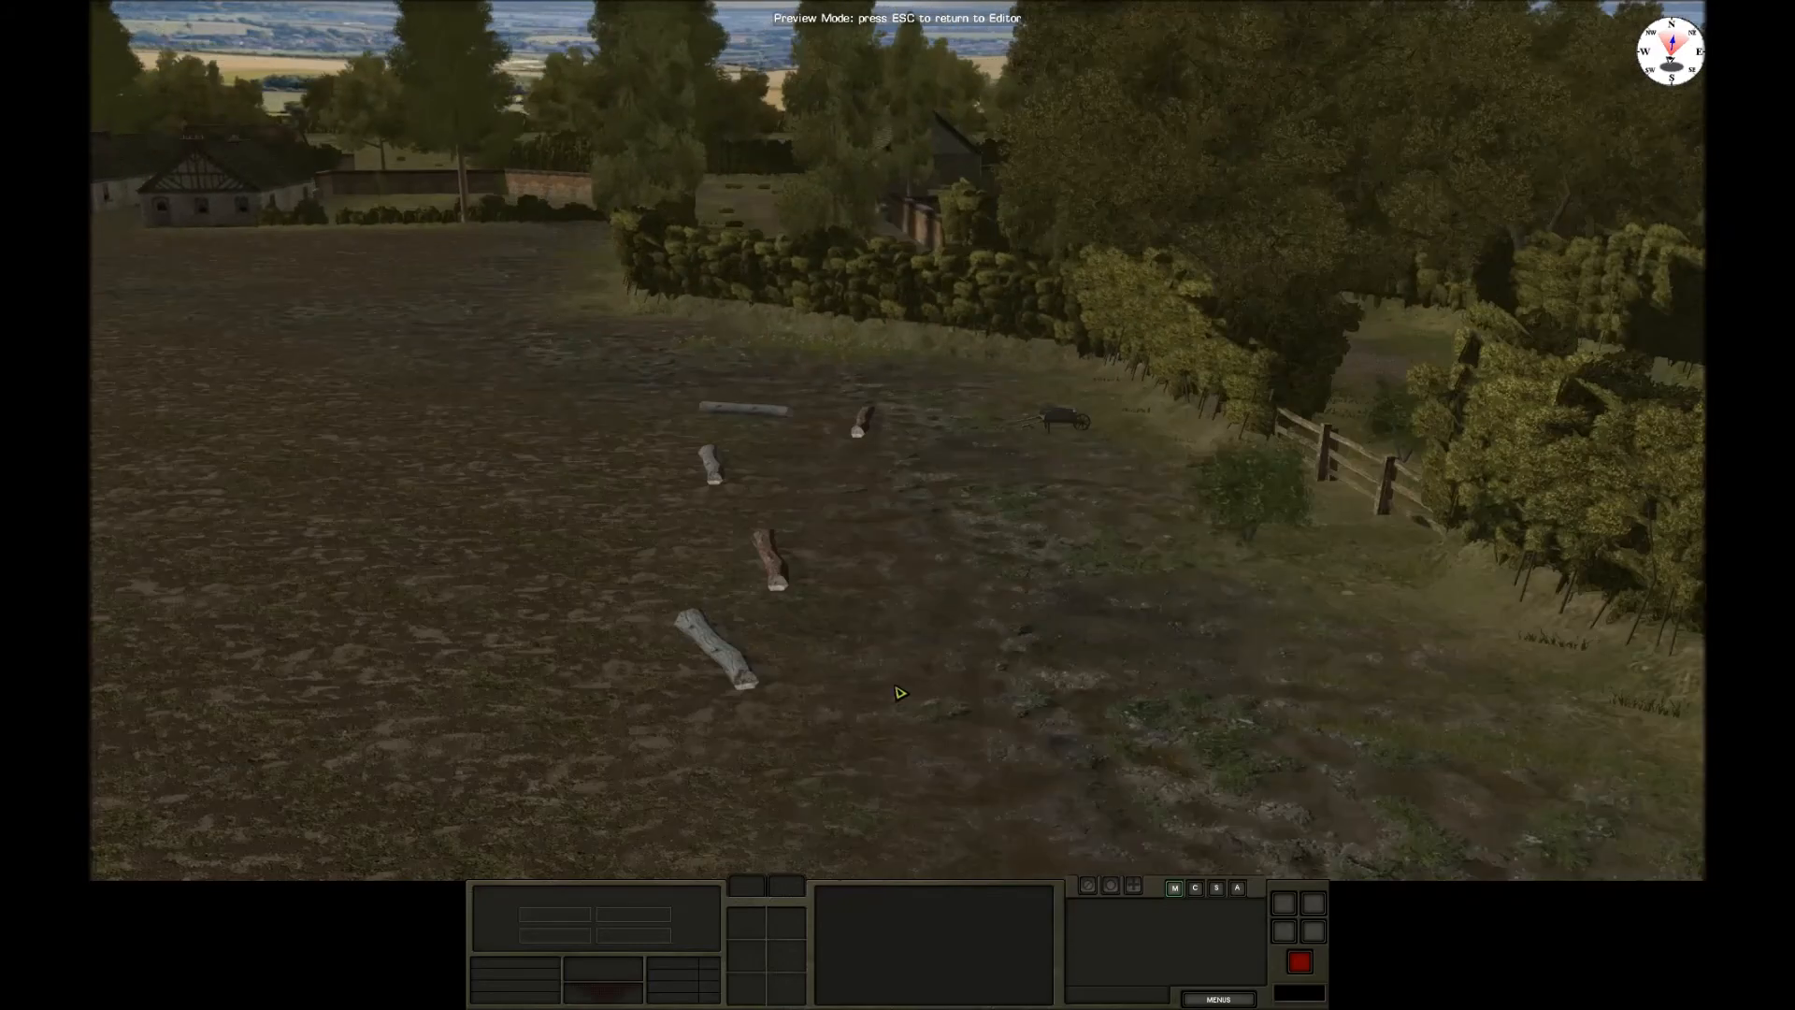
scroll(453, 144, down, 3)
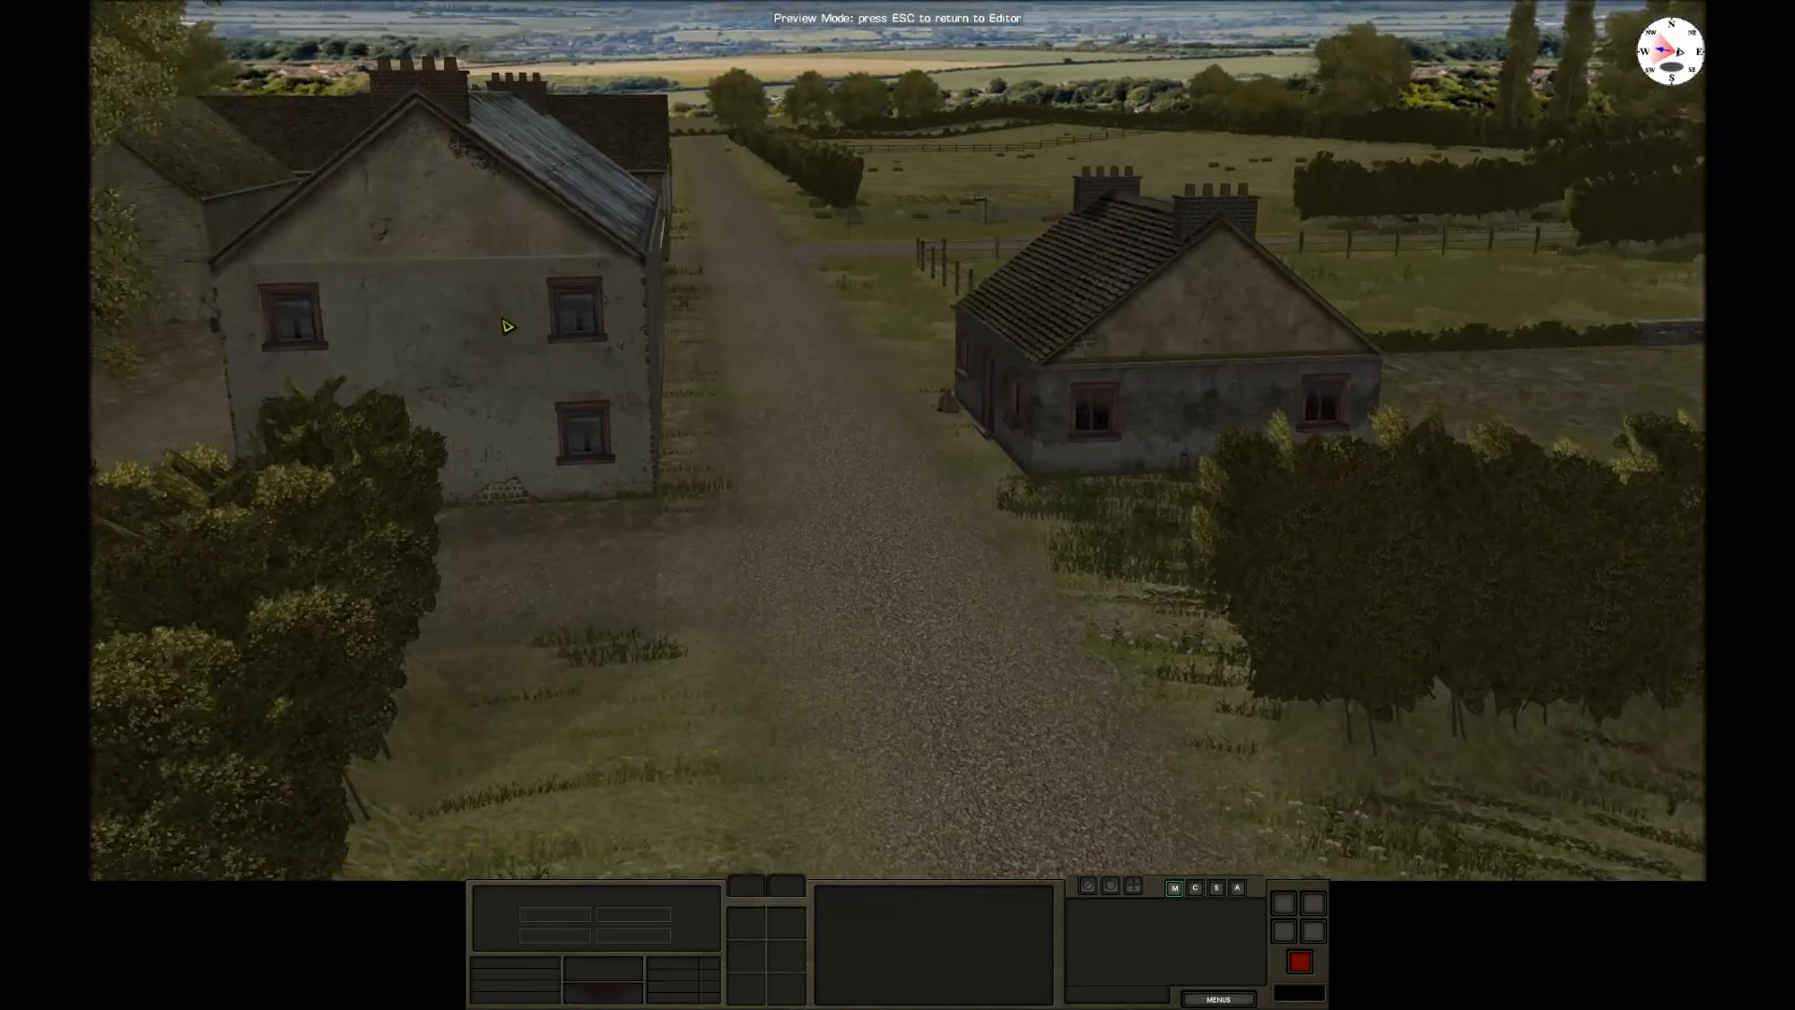
Back away along the village street from the metal-roofed house, viewing the cottages, hedges and gardens from increasing height.
key(q)
key(s)
key(w)
key(r)
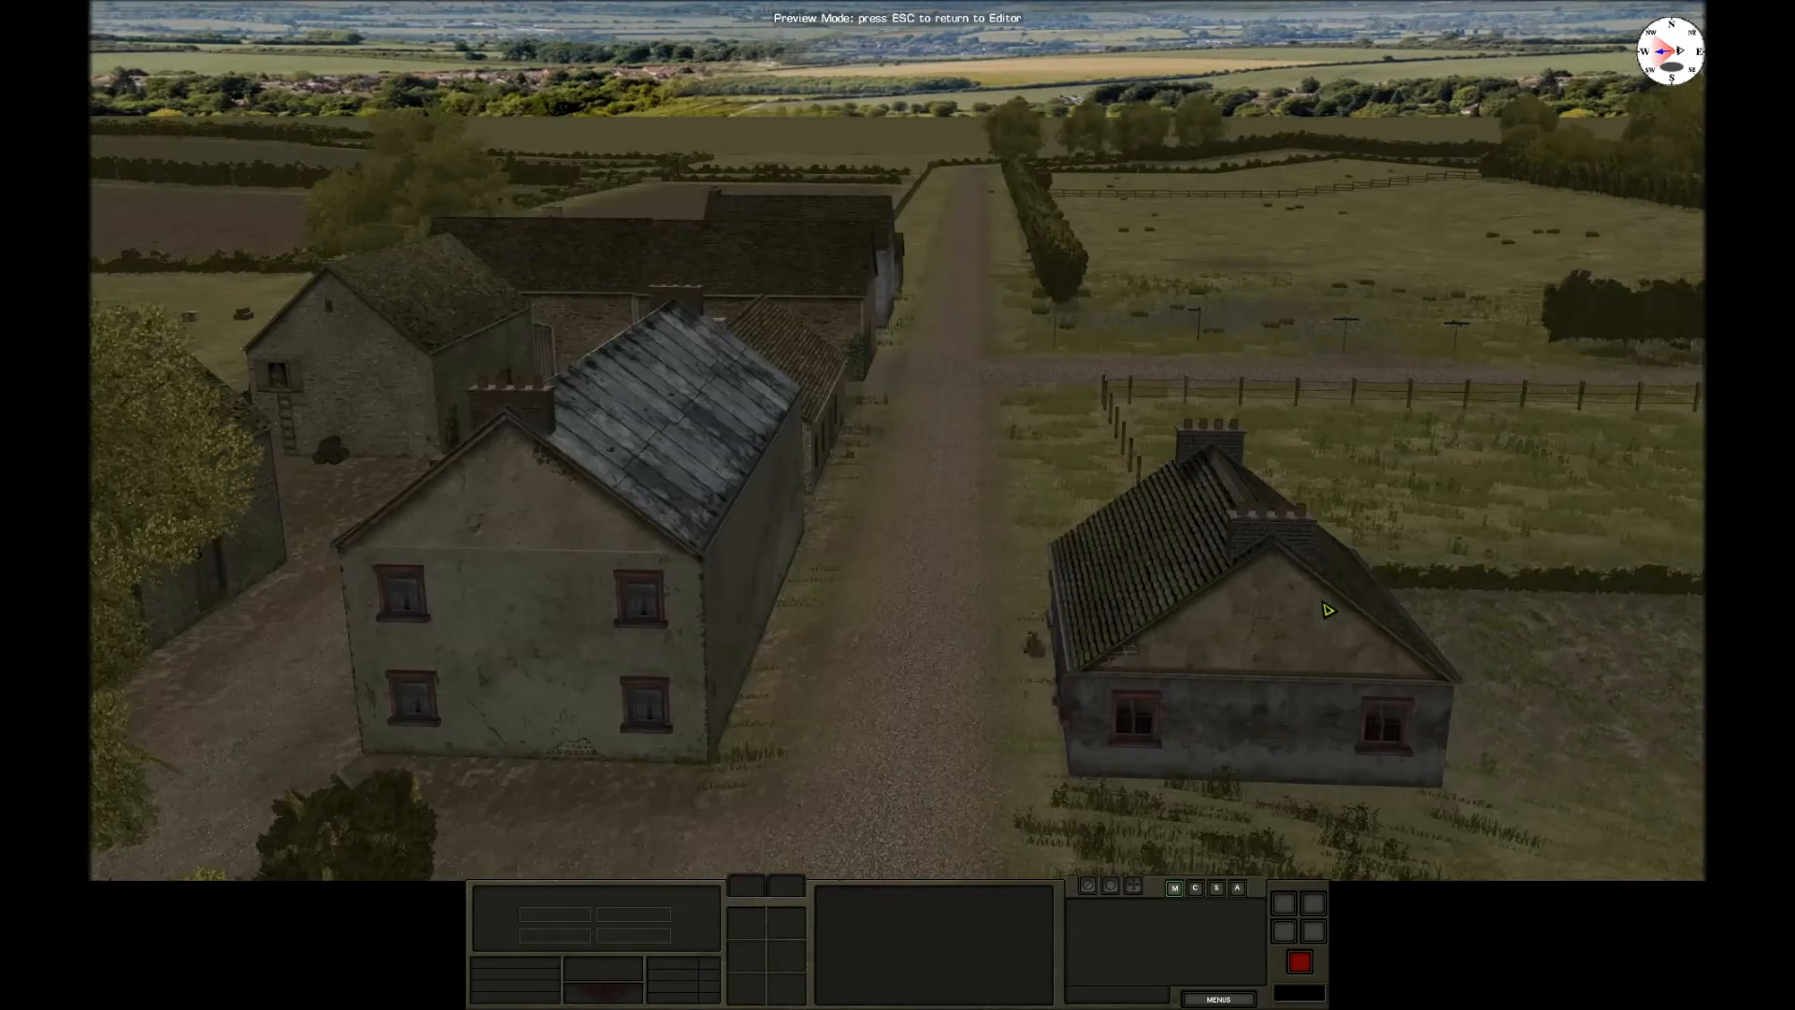
key(r)
key(s)
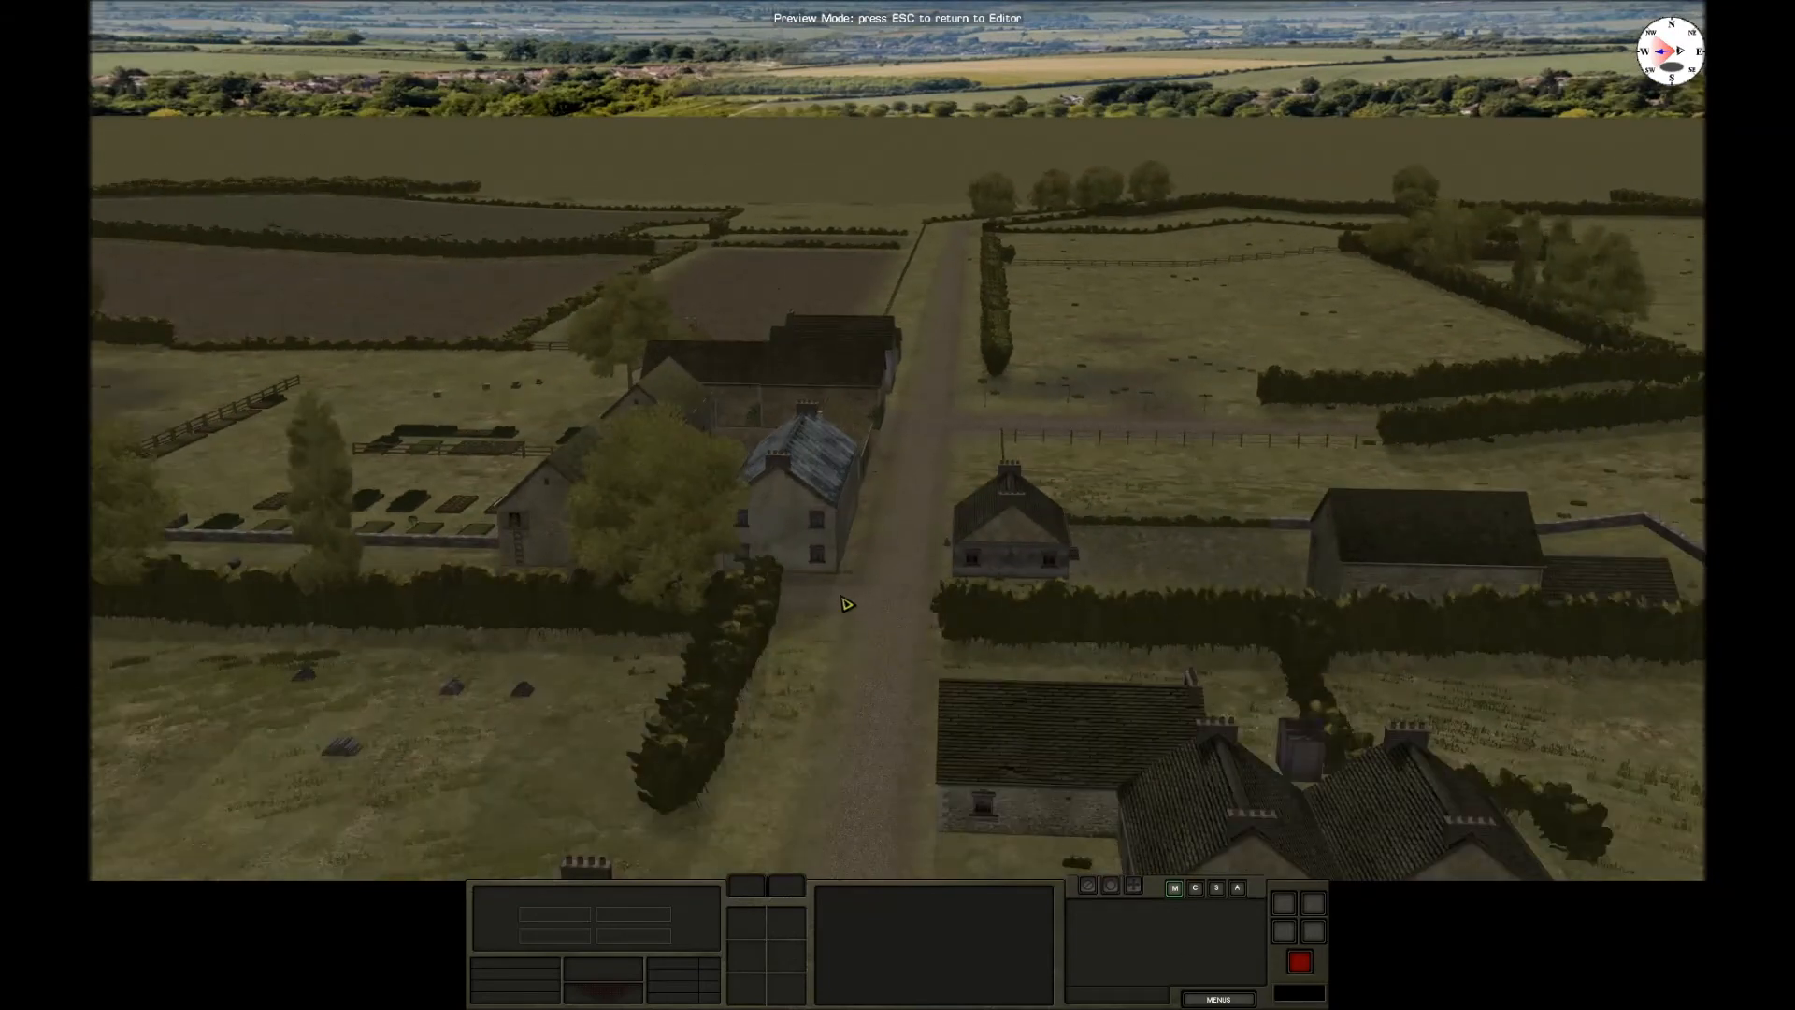
key(s)
key(q)
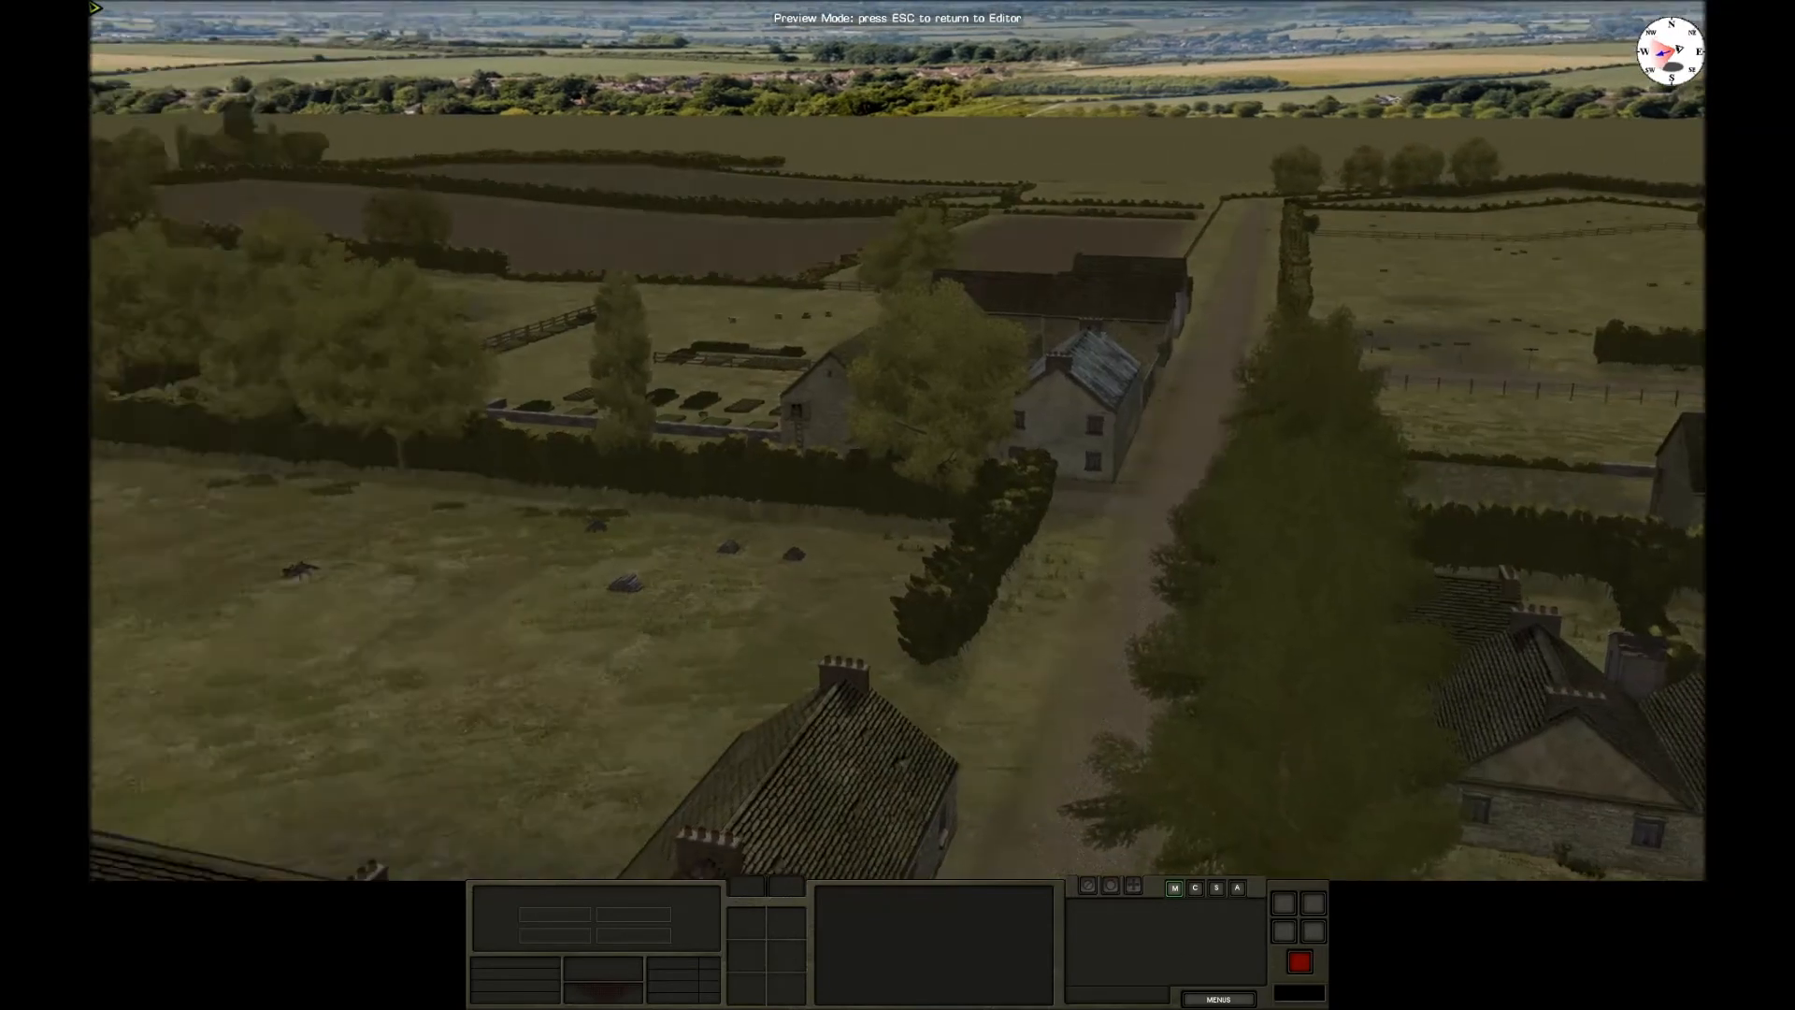
key(s)
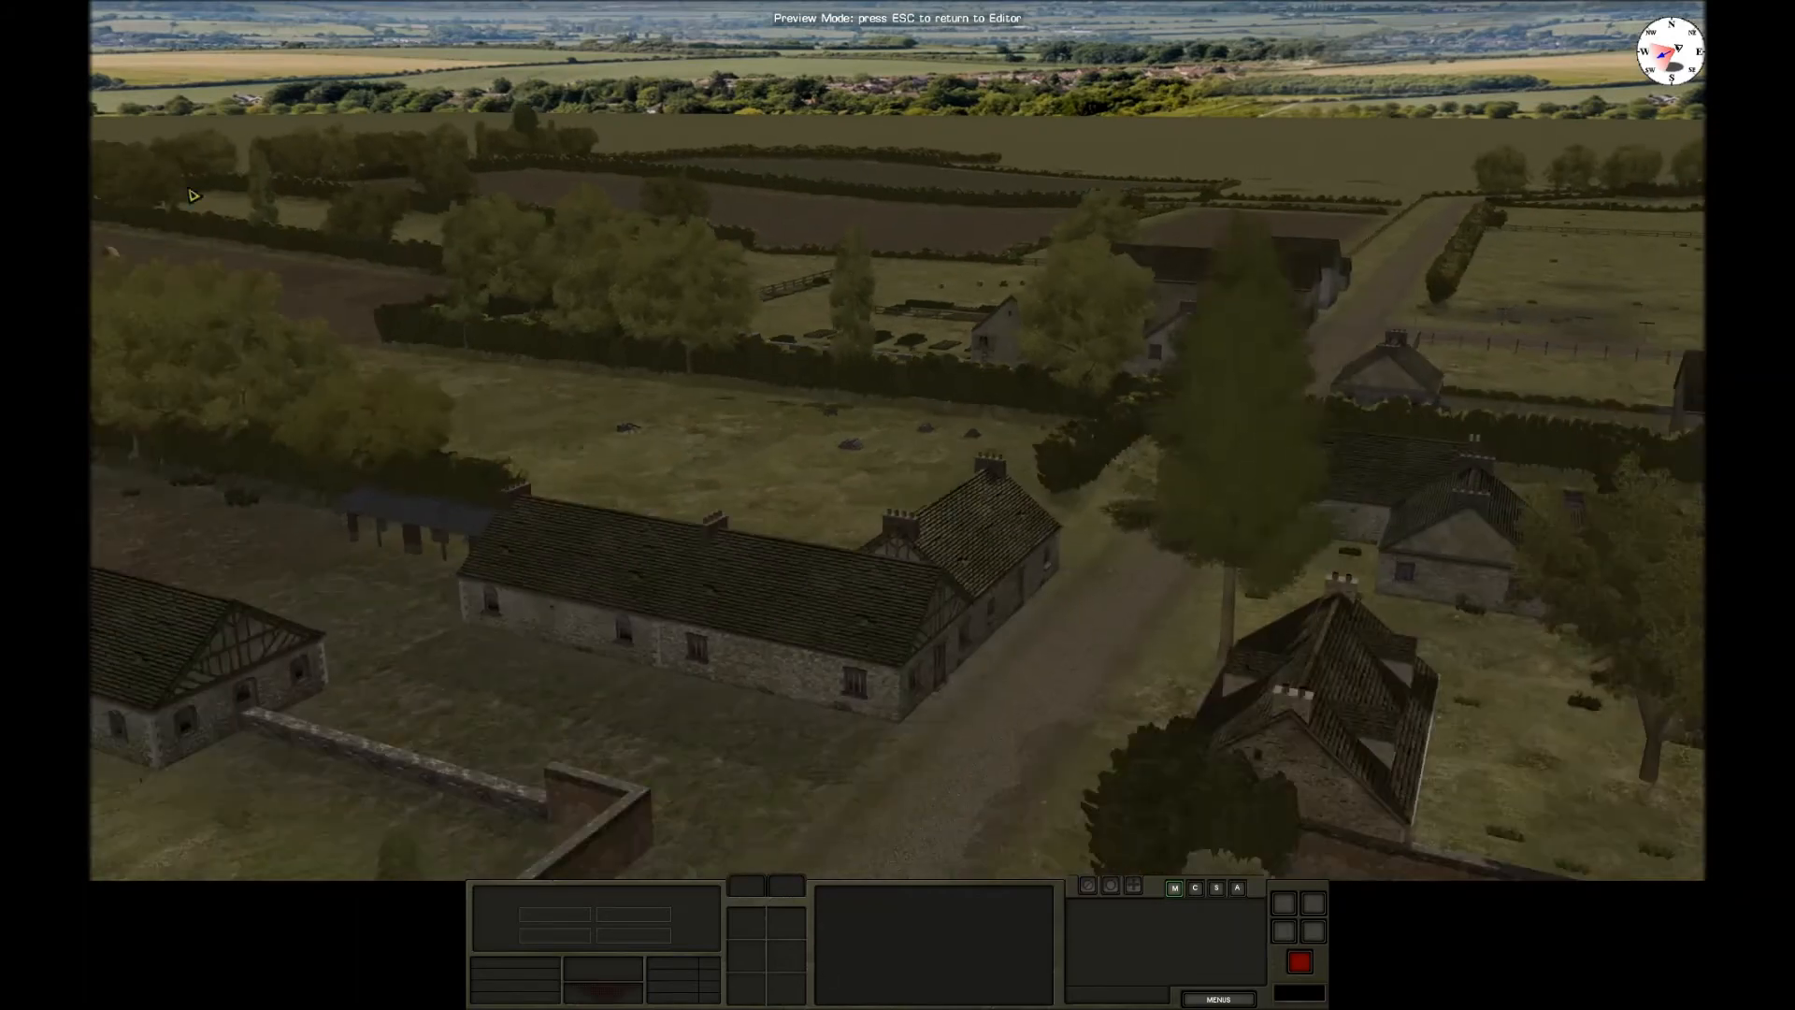
key(q)
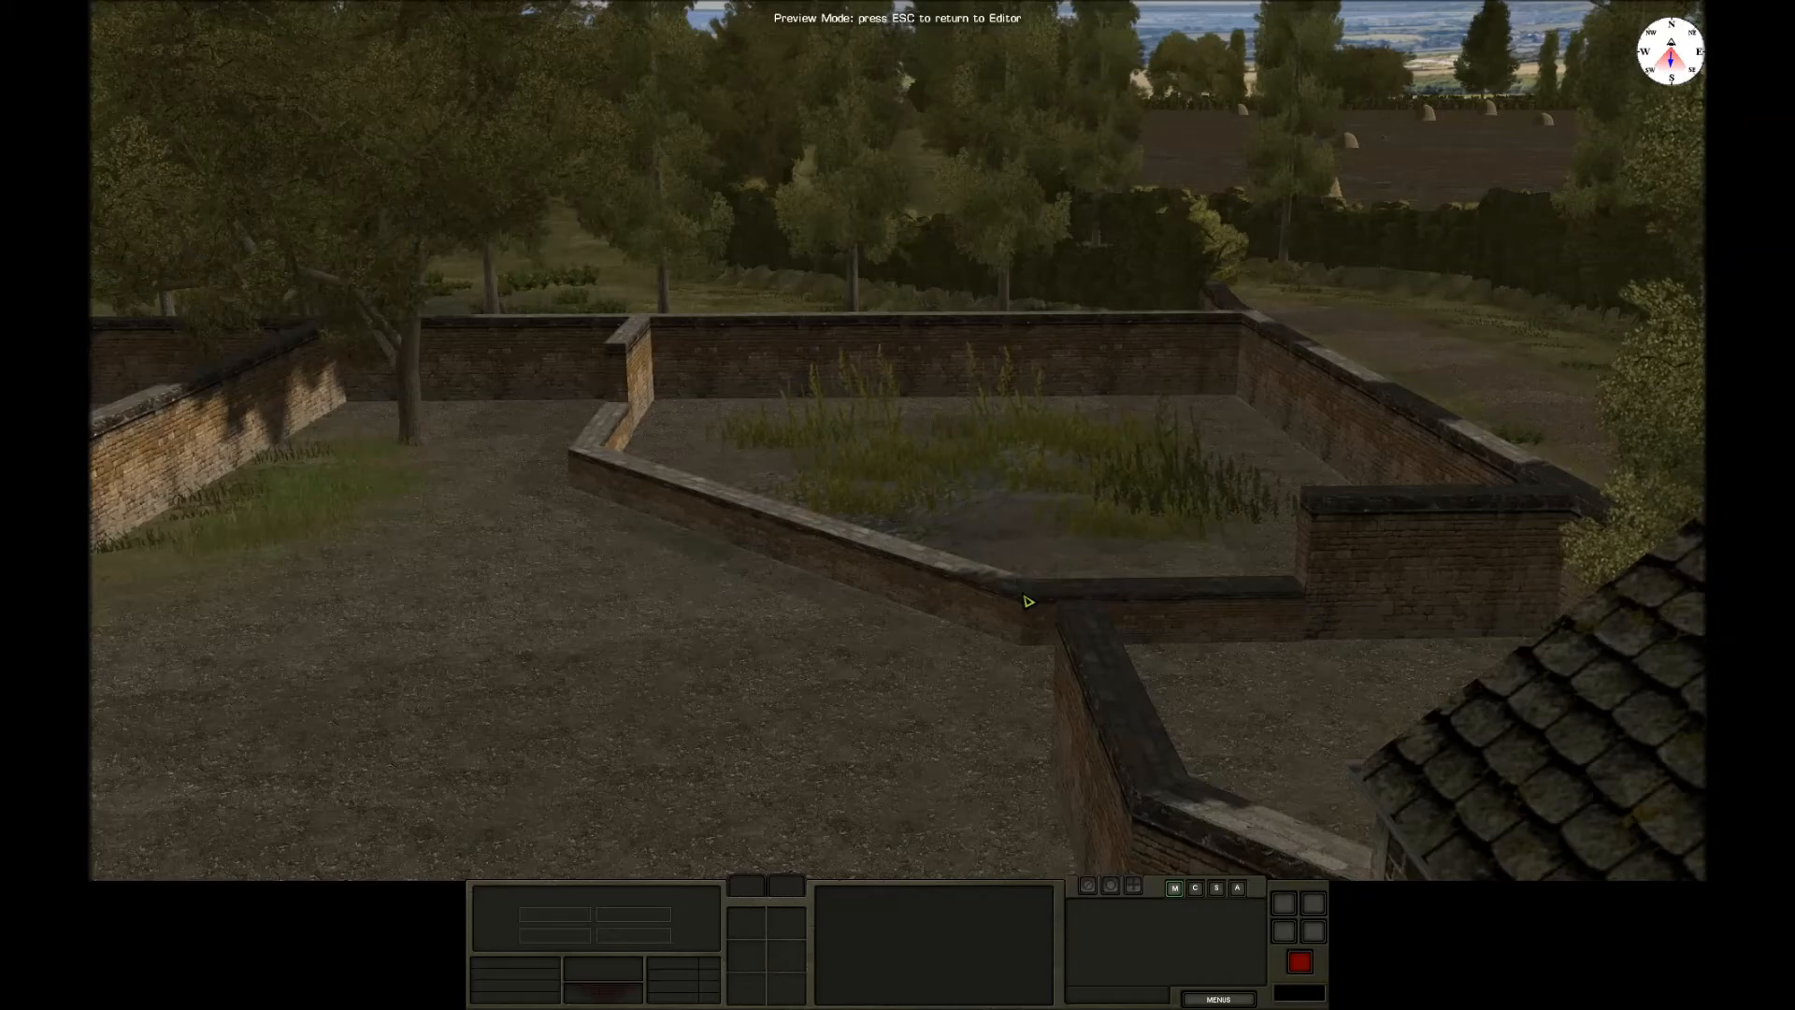
Inspect the brick-walled enclosure and farmyard, and move over the barn roof to the lane and walled garden.
key(r)
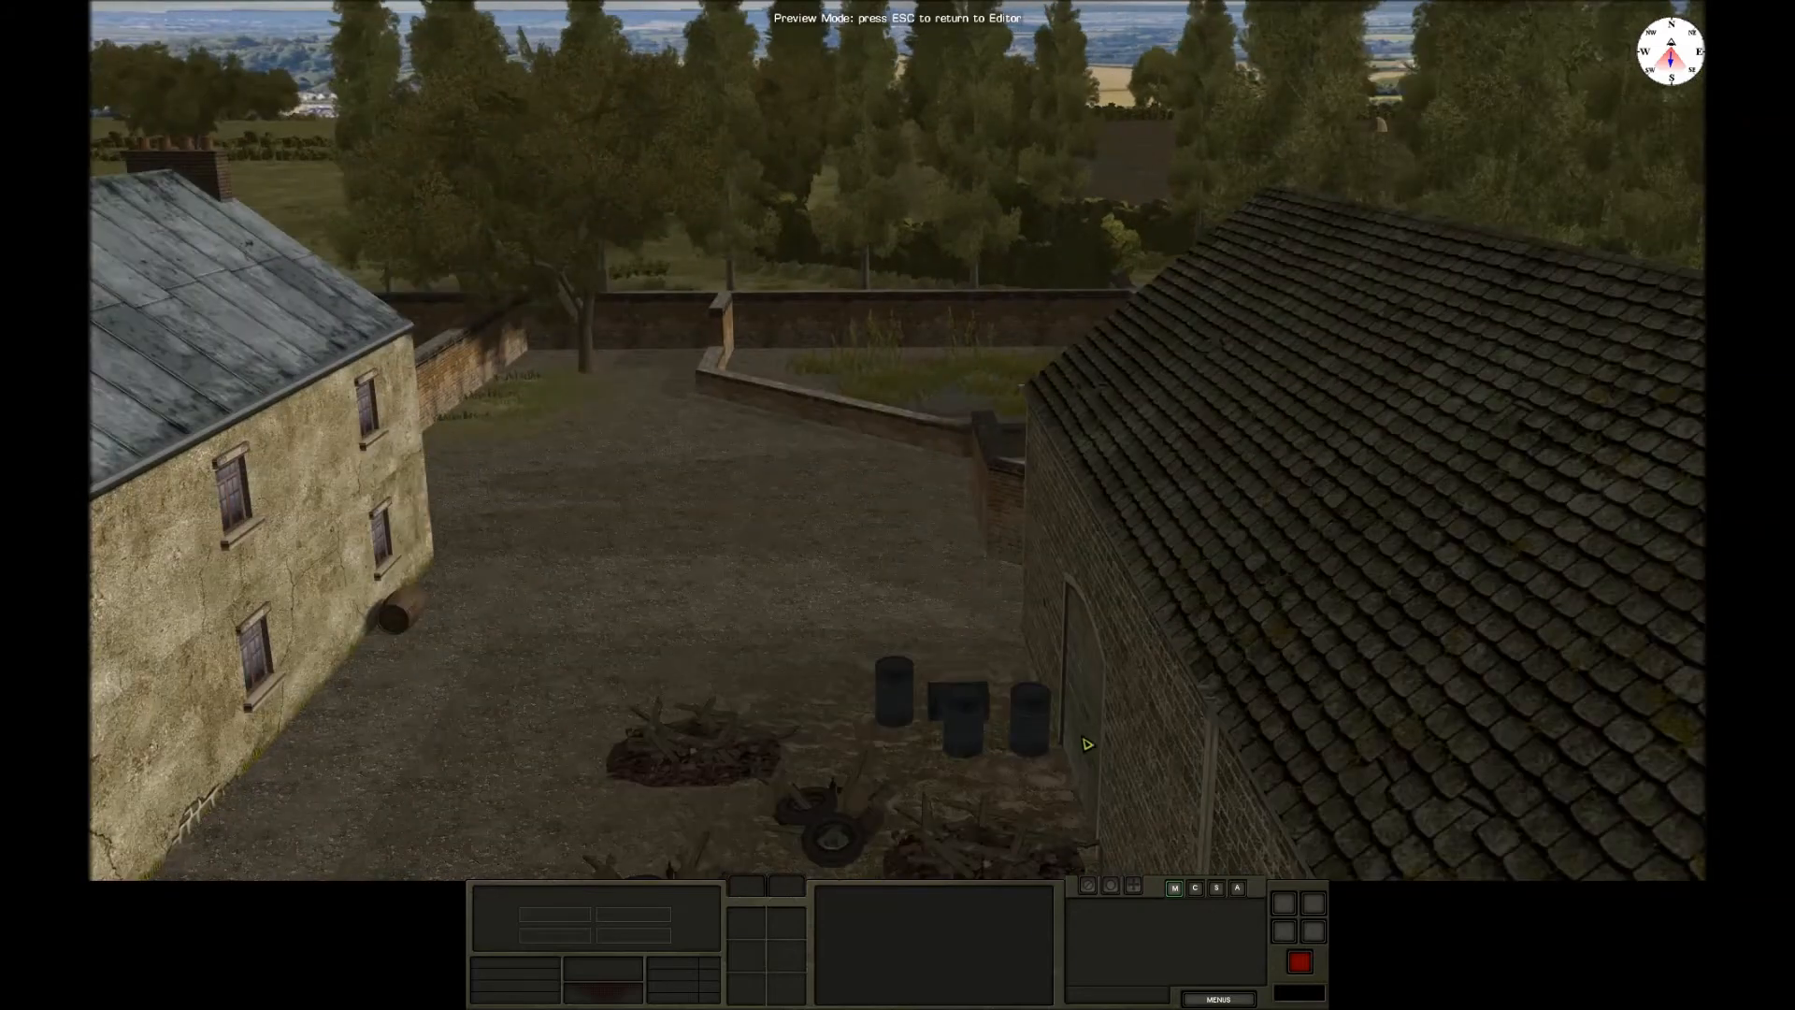
key(r)
key(d)
key(s)
key(e)
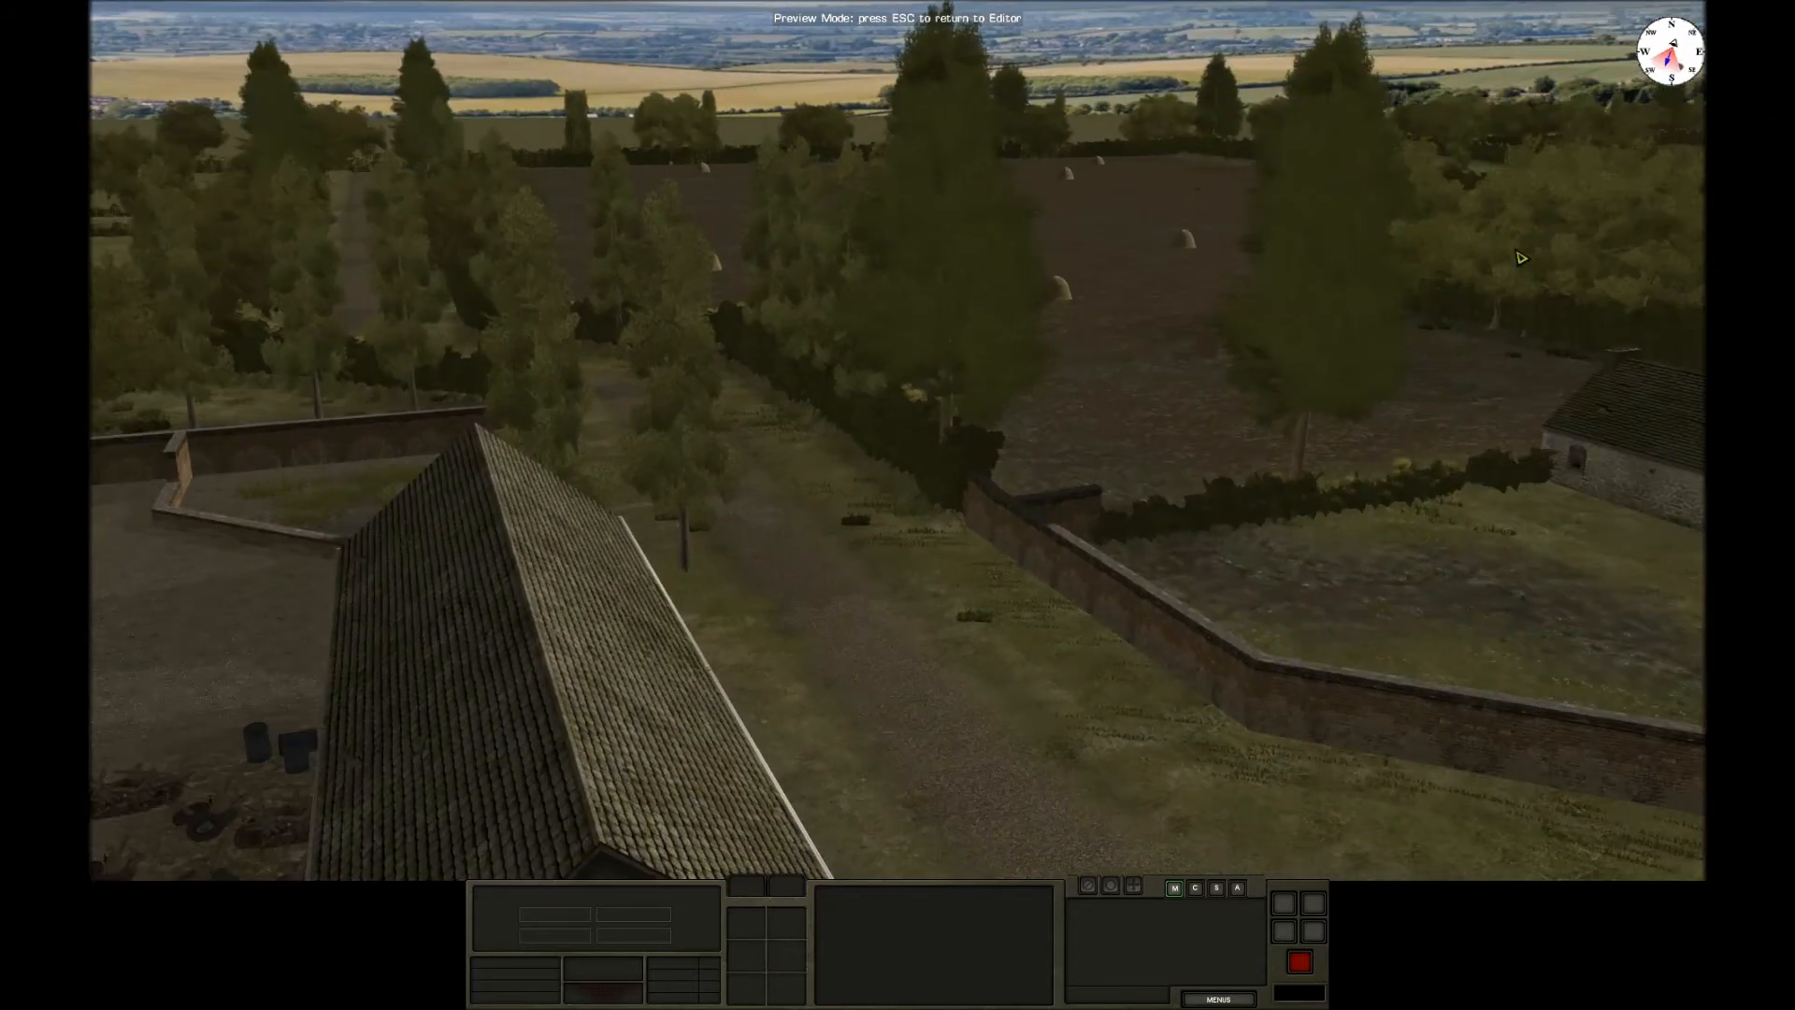
key(r)
key(s)
key(e)
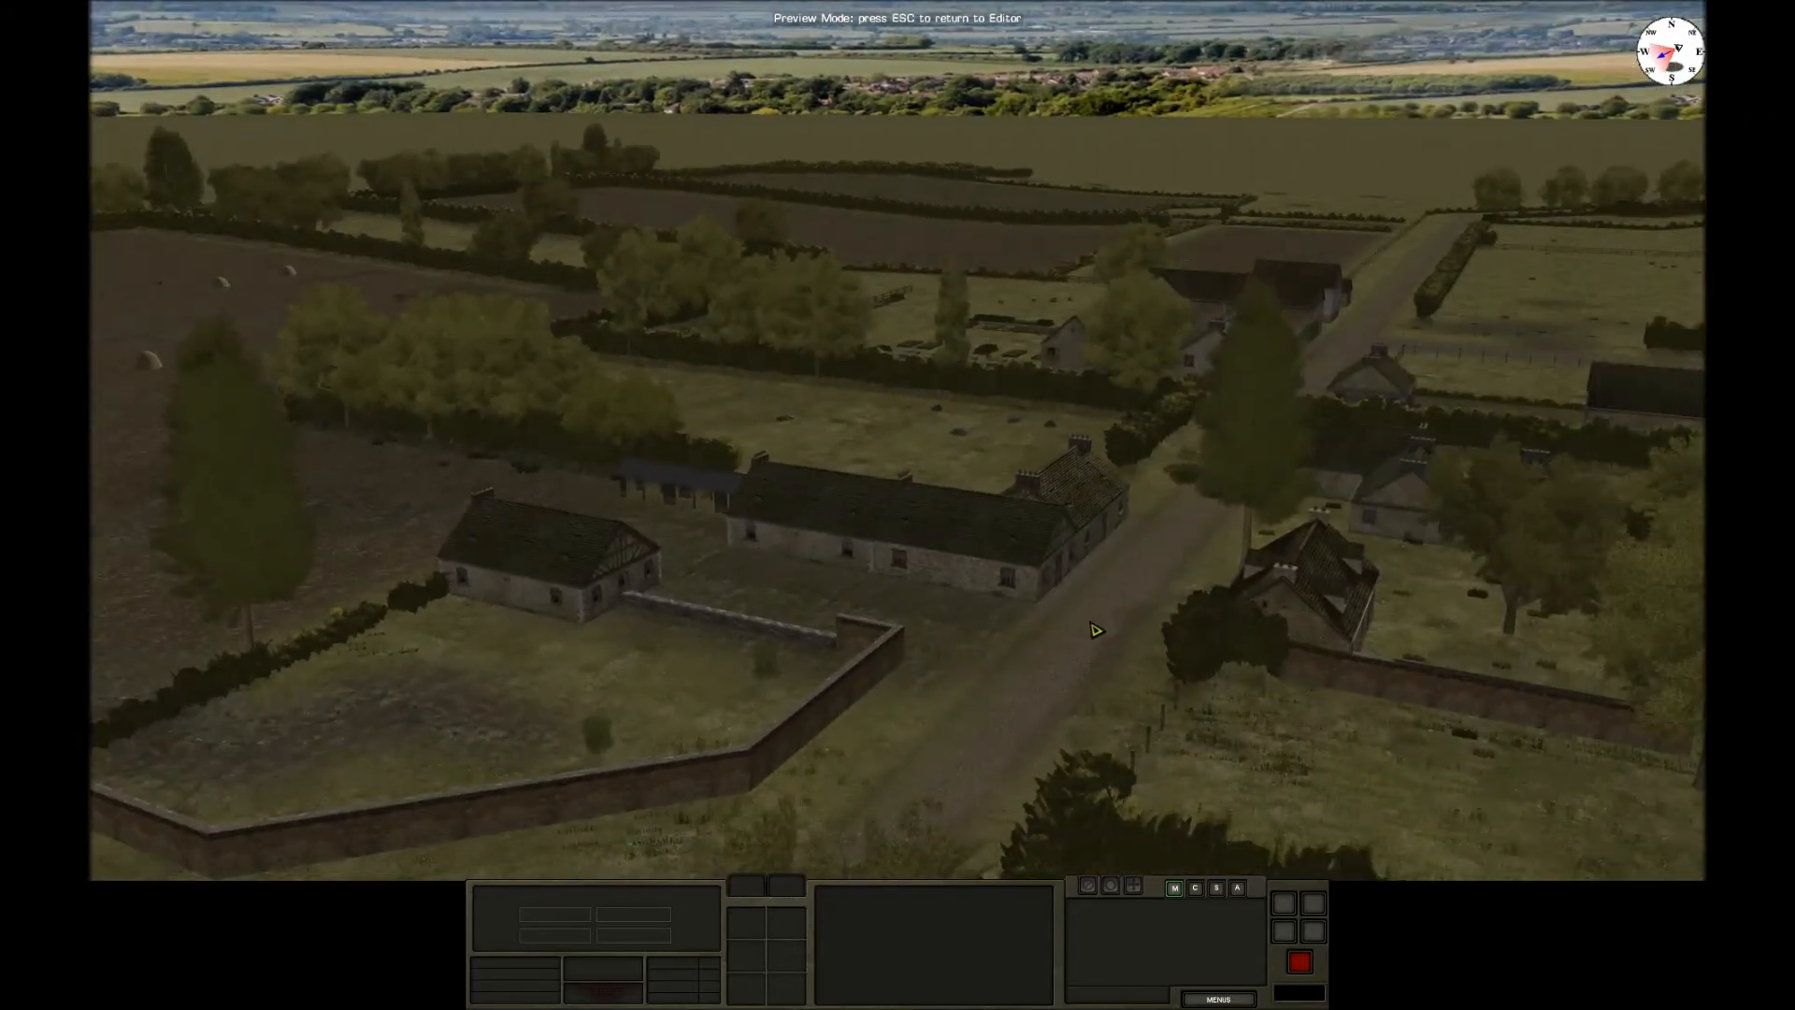
Survey the large haystack field, its tree-lined track and the hedgerows bordering the village.
key(r)
key(s)
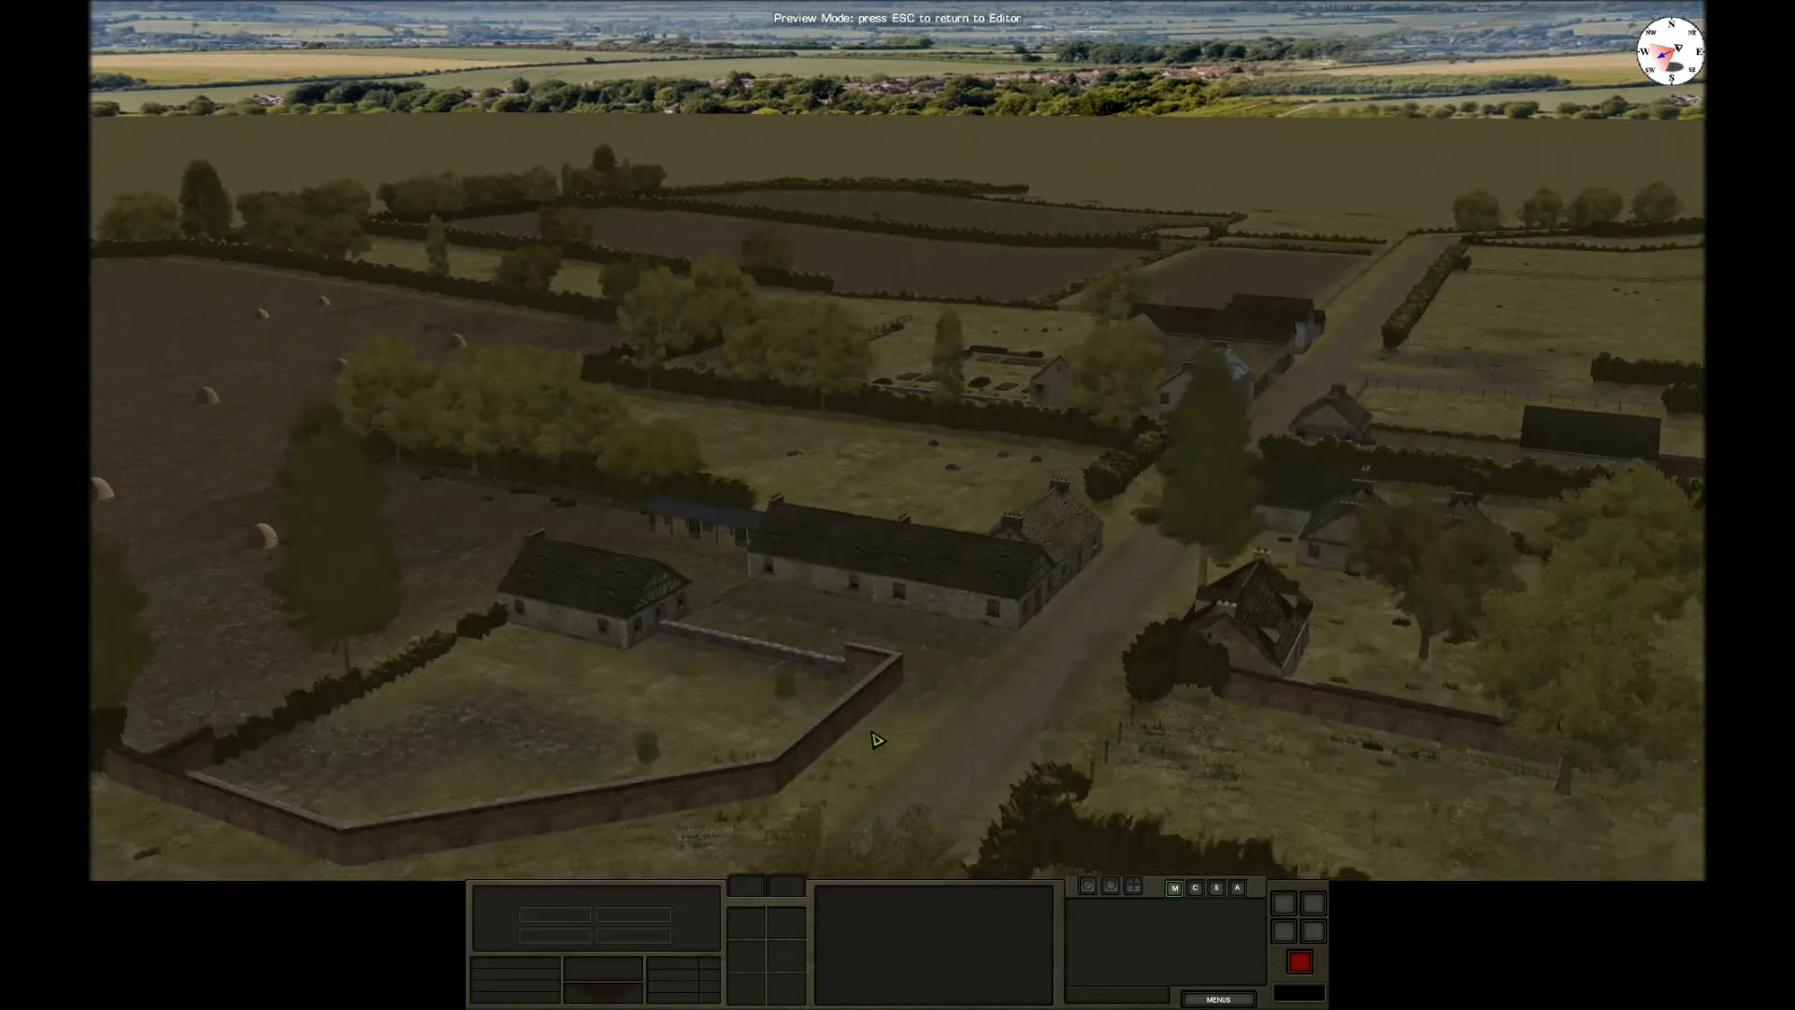
mouse_move(95, 9)
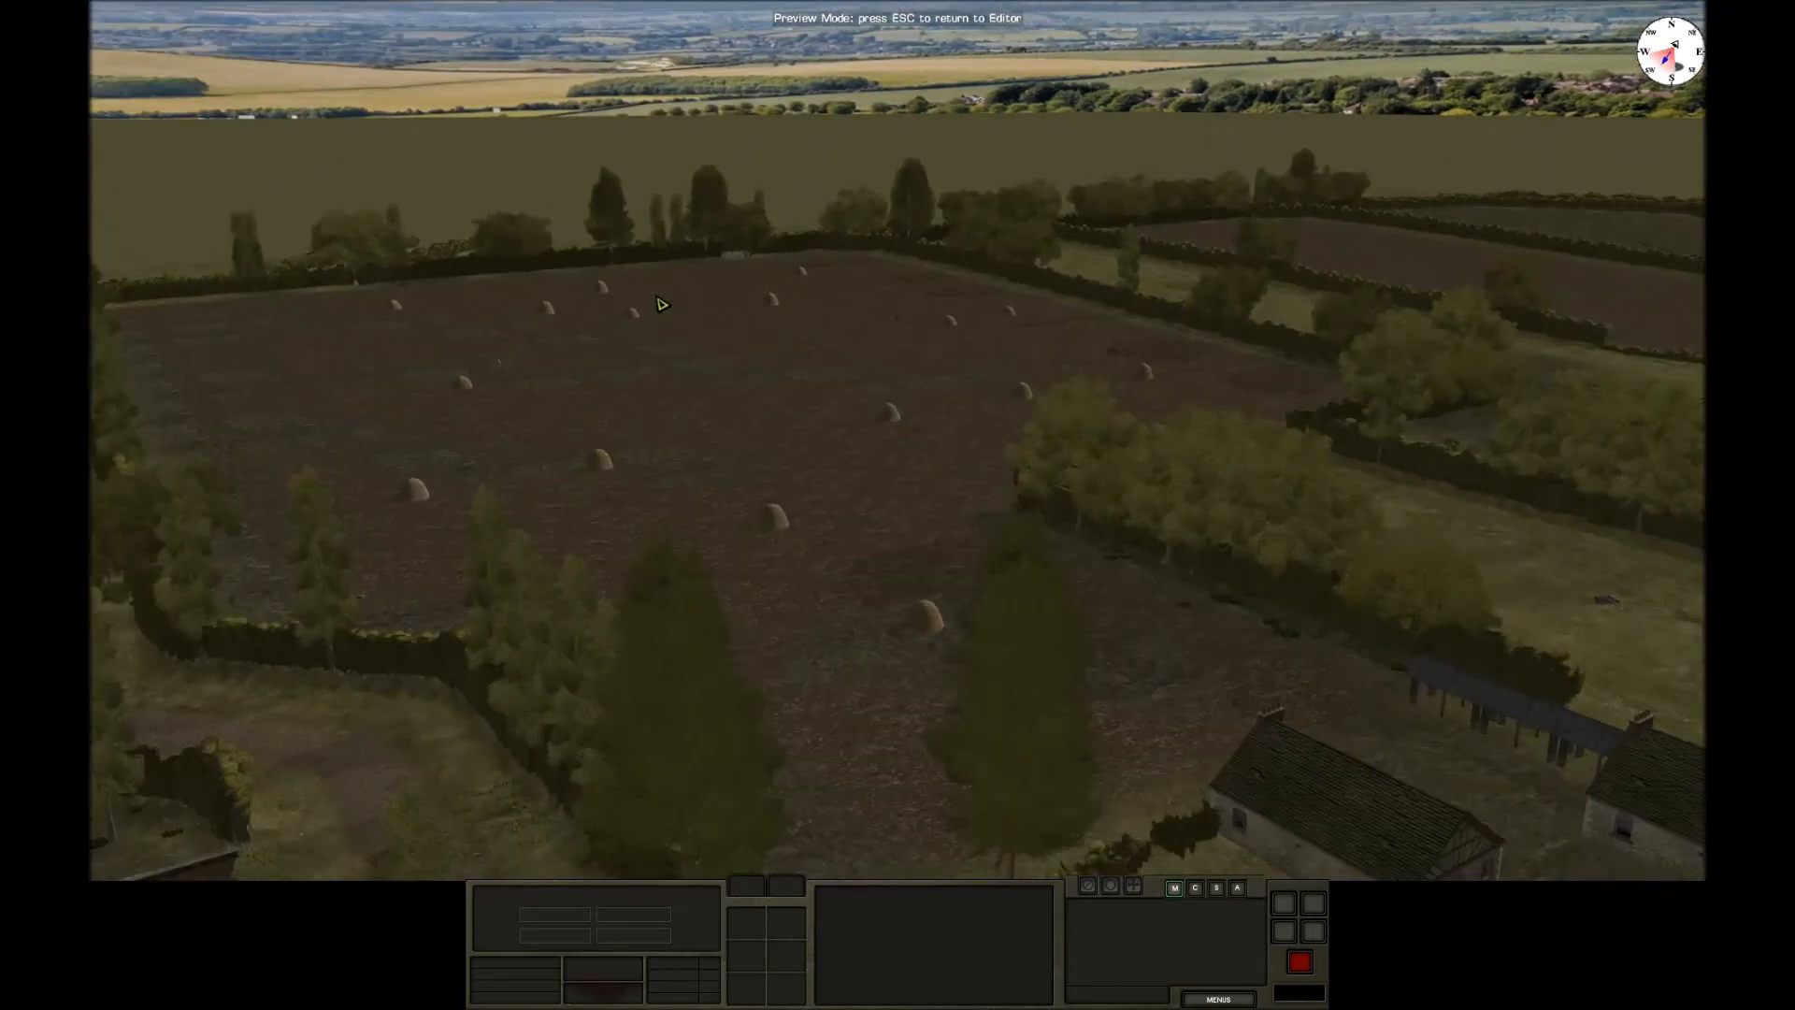
mouse_move(93, 51)
mouse_move(692, 4)
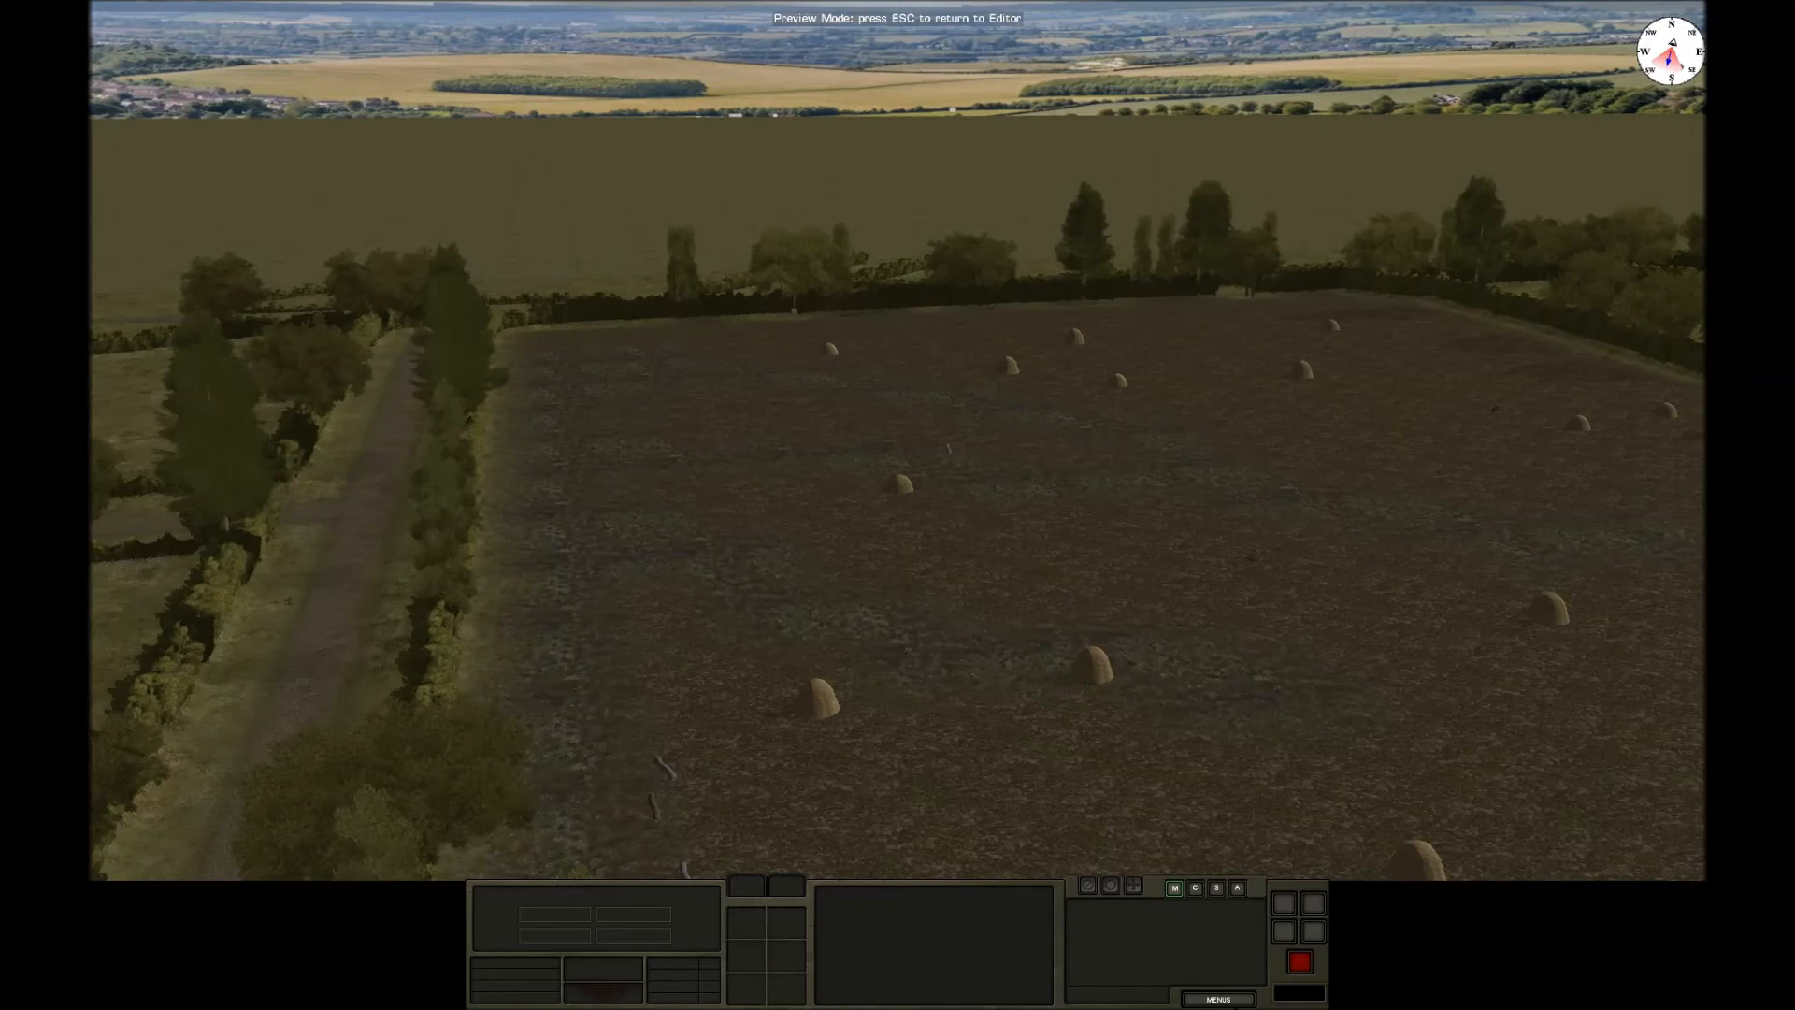
mouse_move(1702, 363)
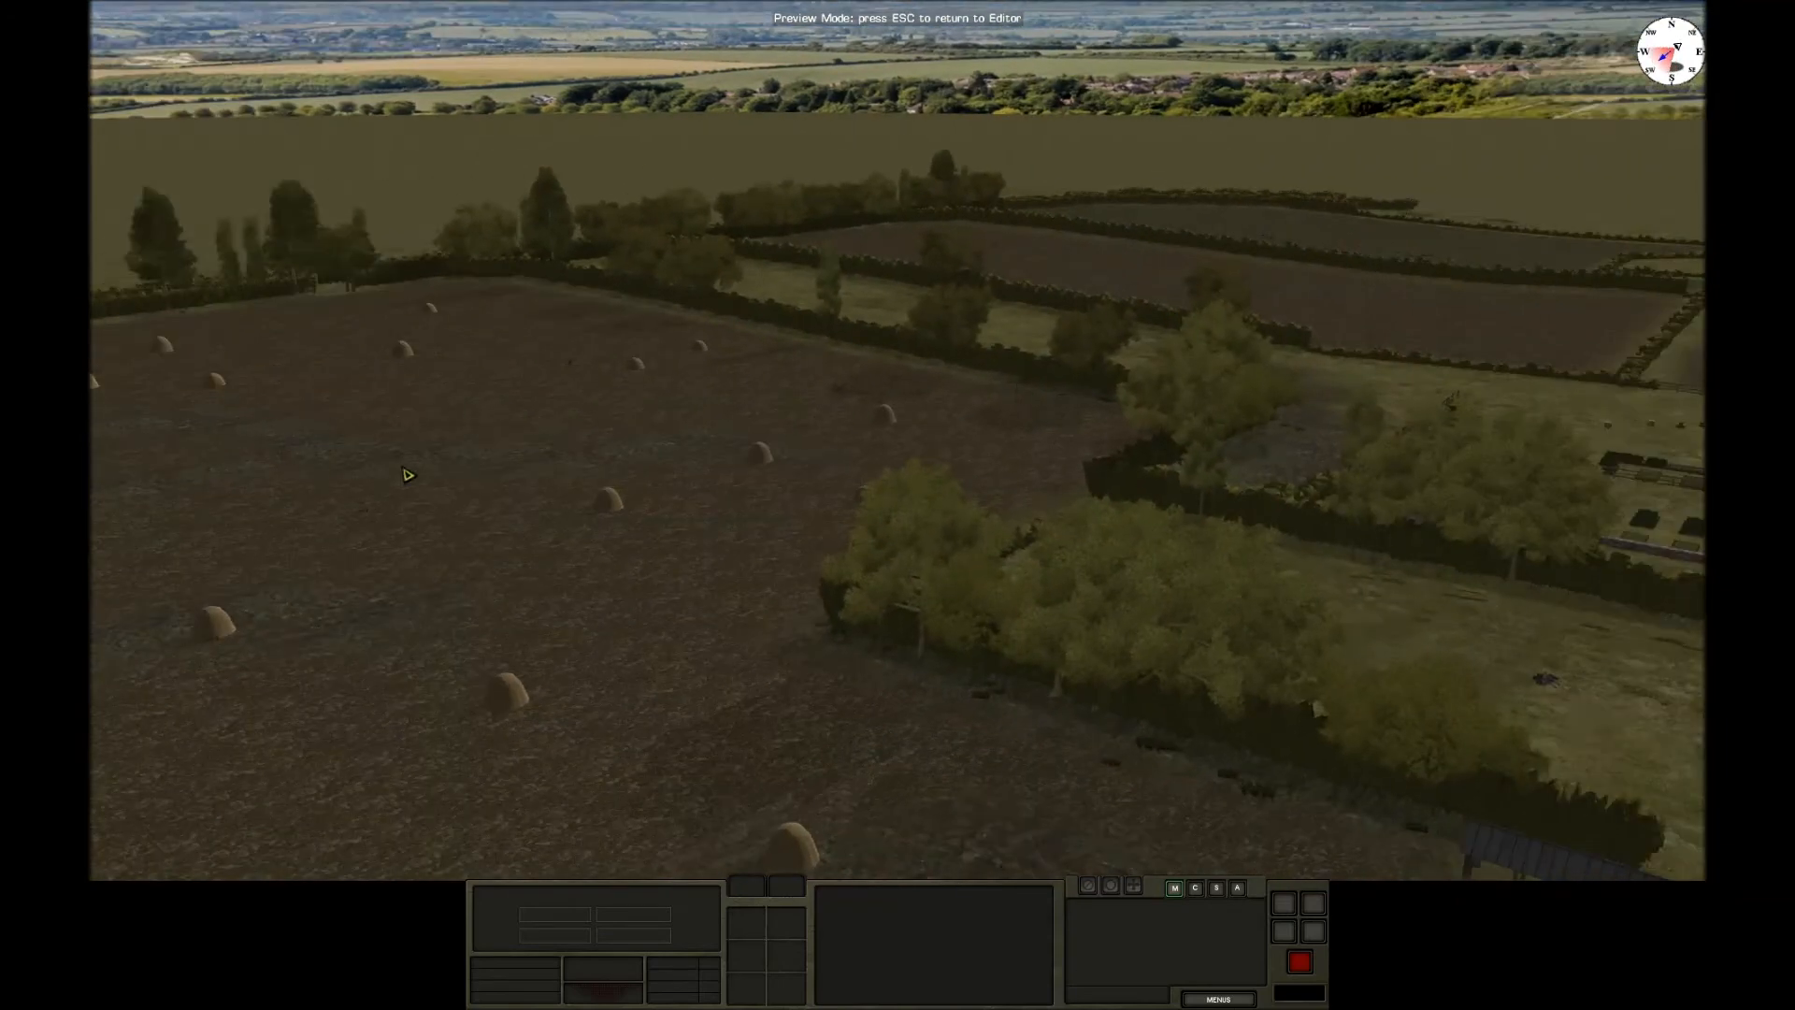
mouse_move(690, 875)
mouse_move(1702, 315)
scroll(1138, 558, down, 1)
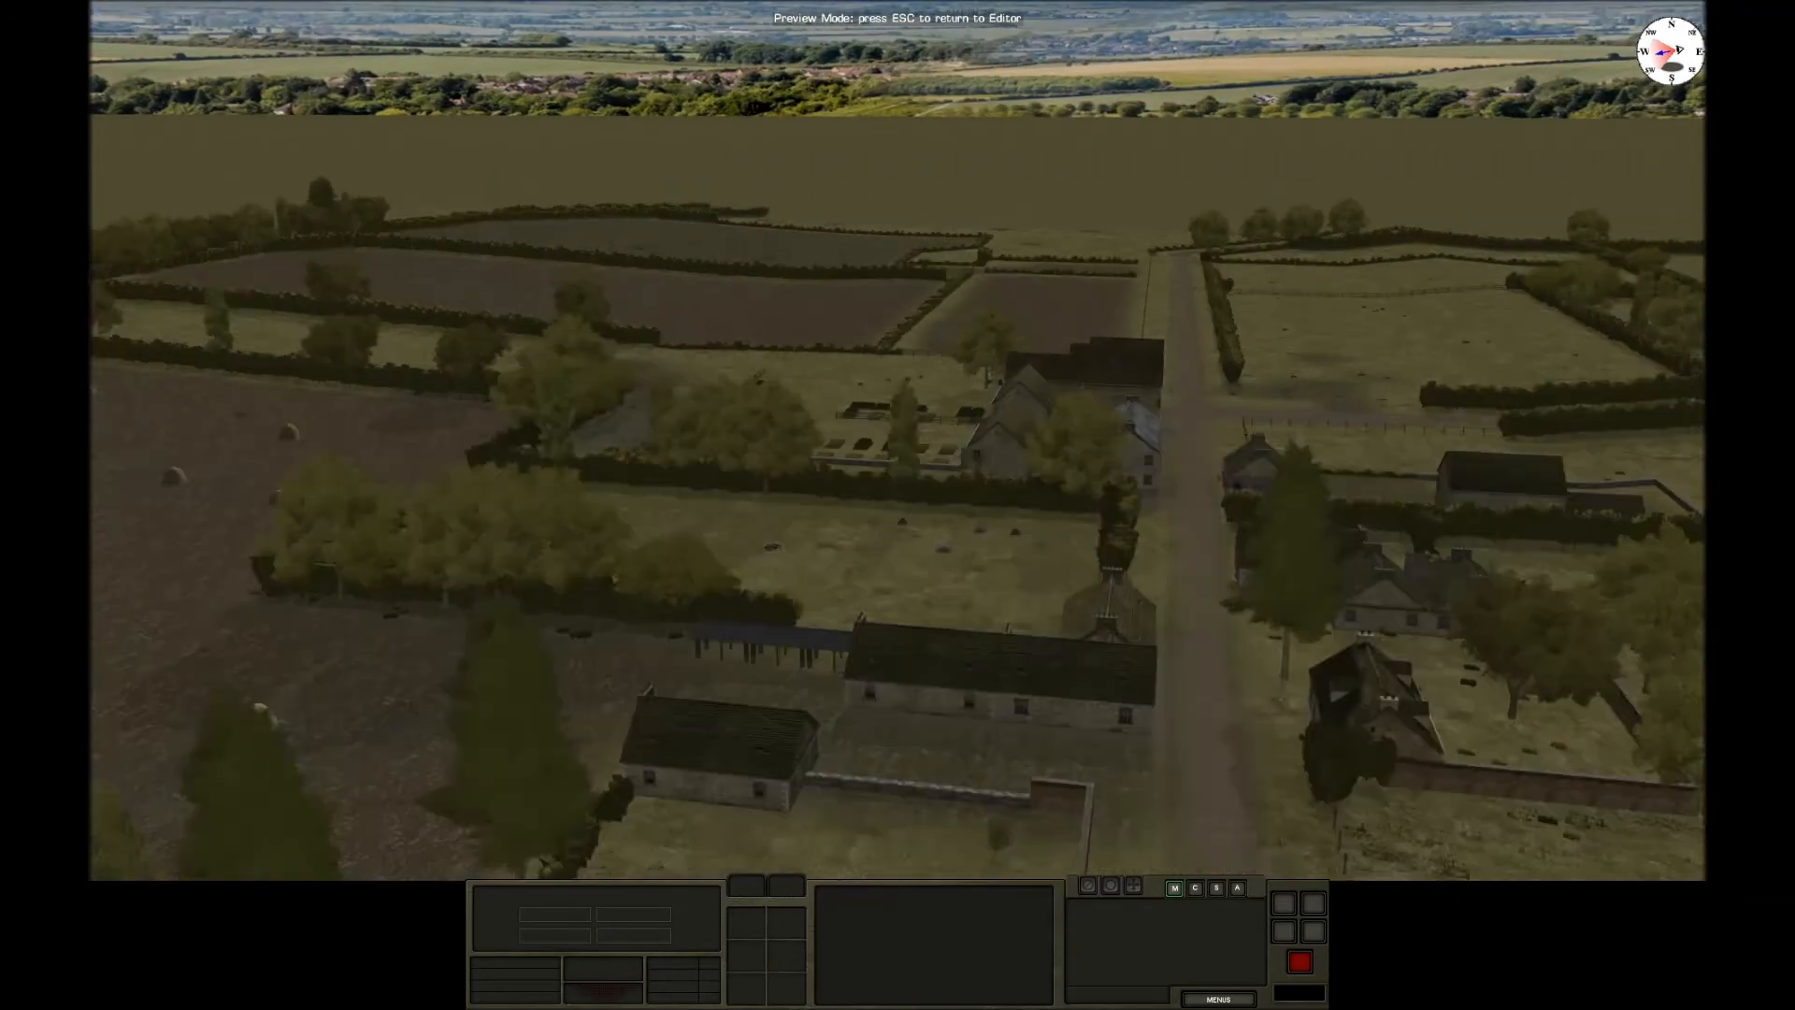
Travel along the village road past the farmyard and brick walls, and rise above the long stone cottage.
scroll(1170, 505, up, 1)
scroll(1076, 633, up, 1)
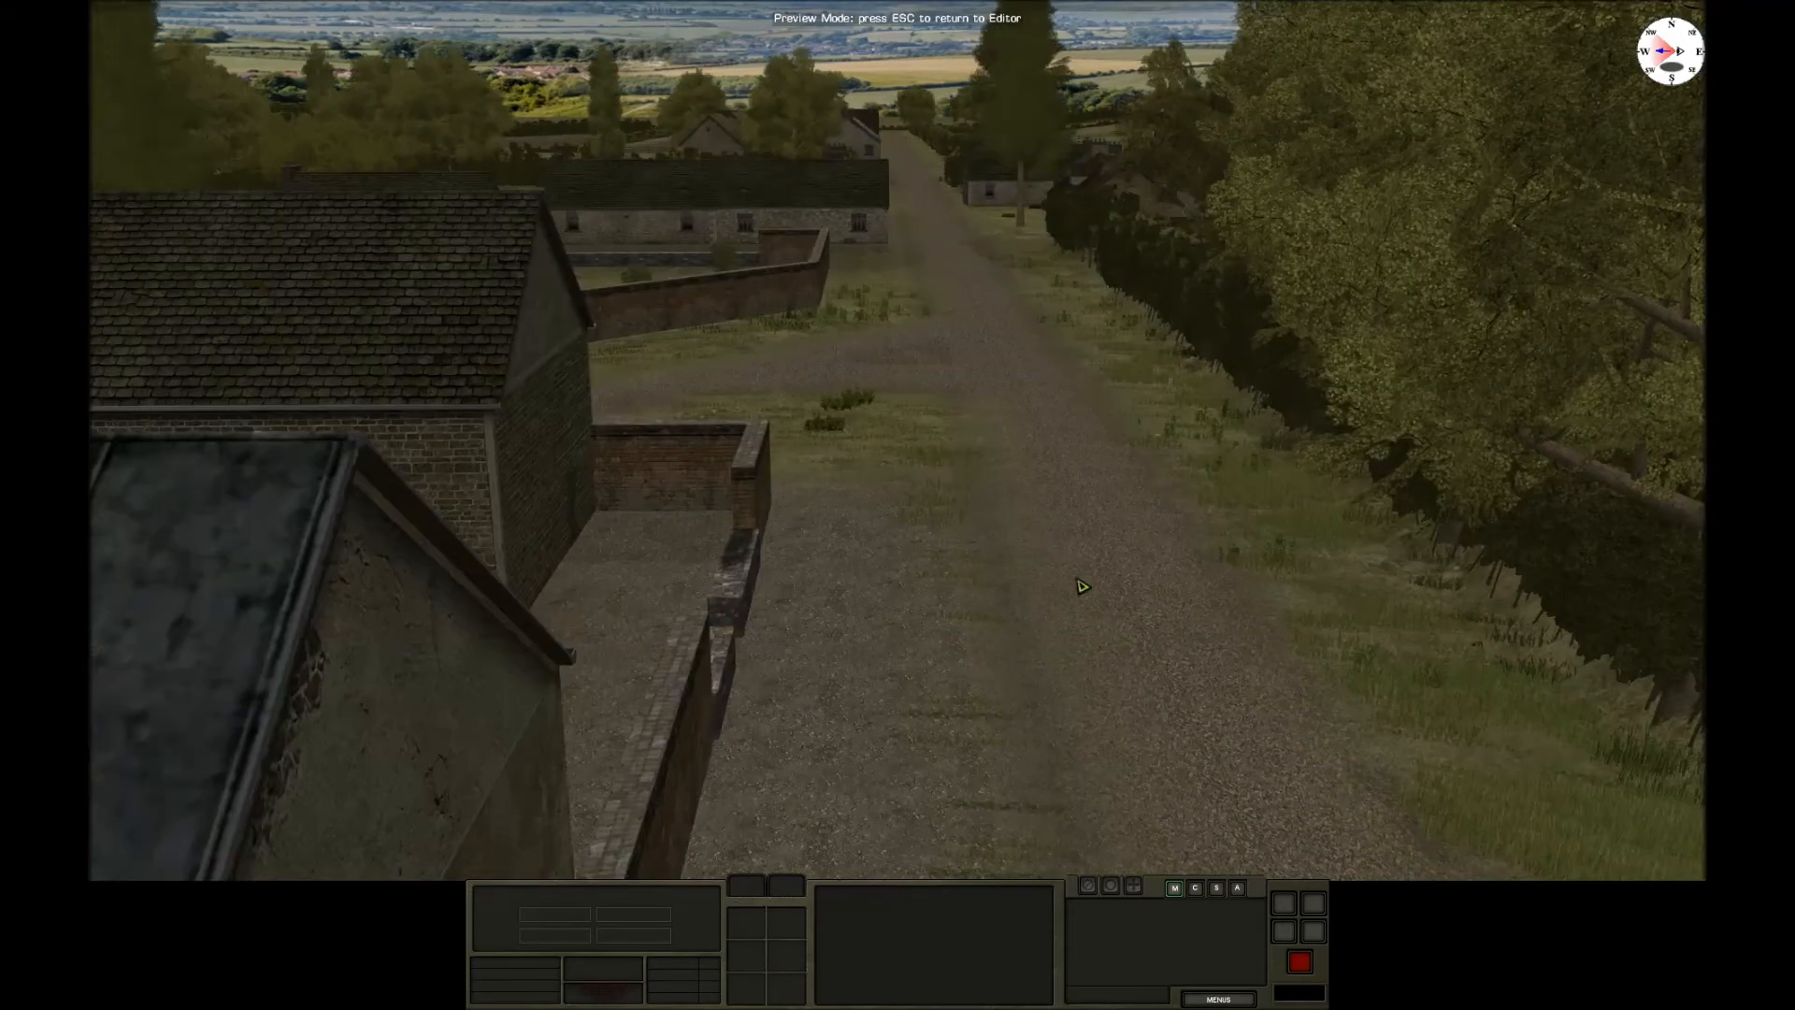
drag(1075, 633, 1022, 381)
scroll(1017, 449, up, 1)
drag(1018, 449, 950, 381)
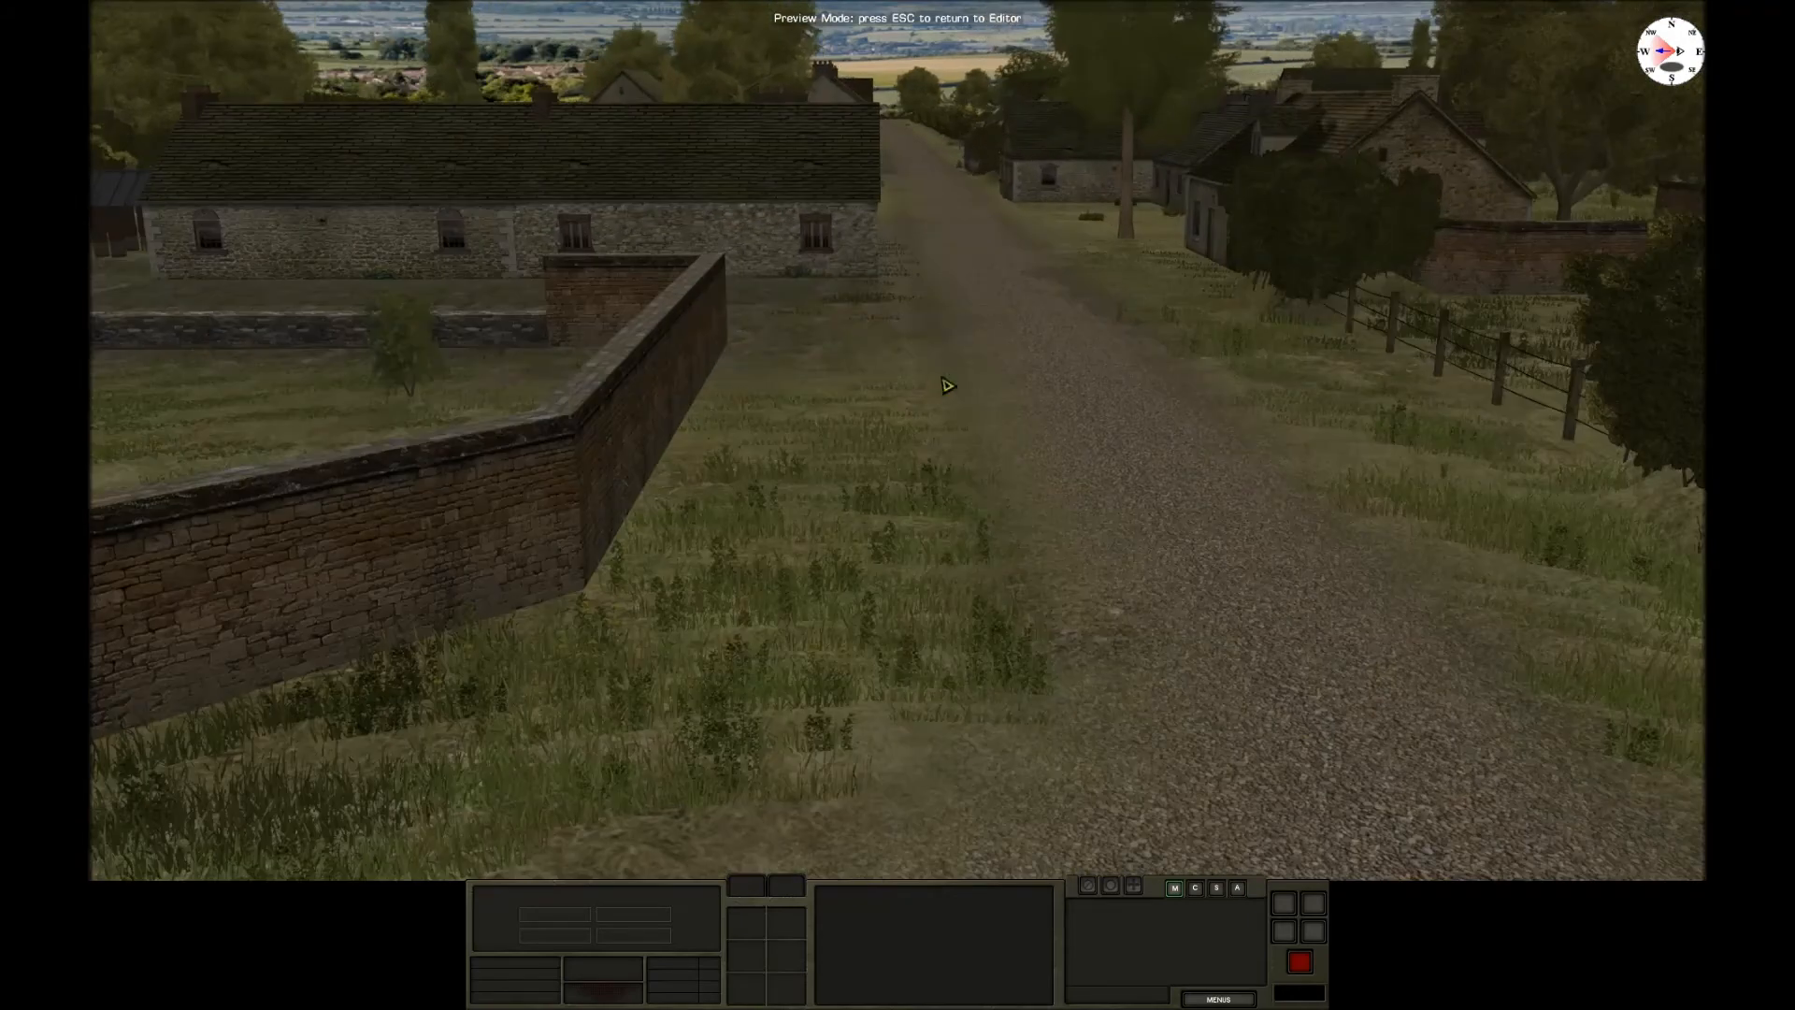
drag(1080, 748, 1073, 704)
scroll(1073, 704, down, 2)
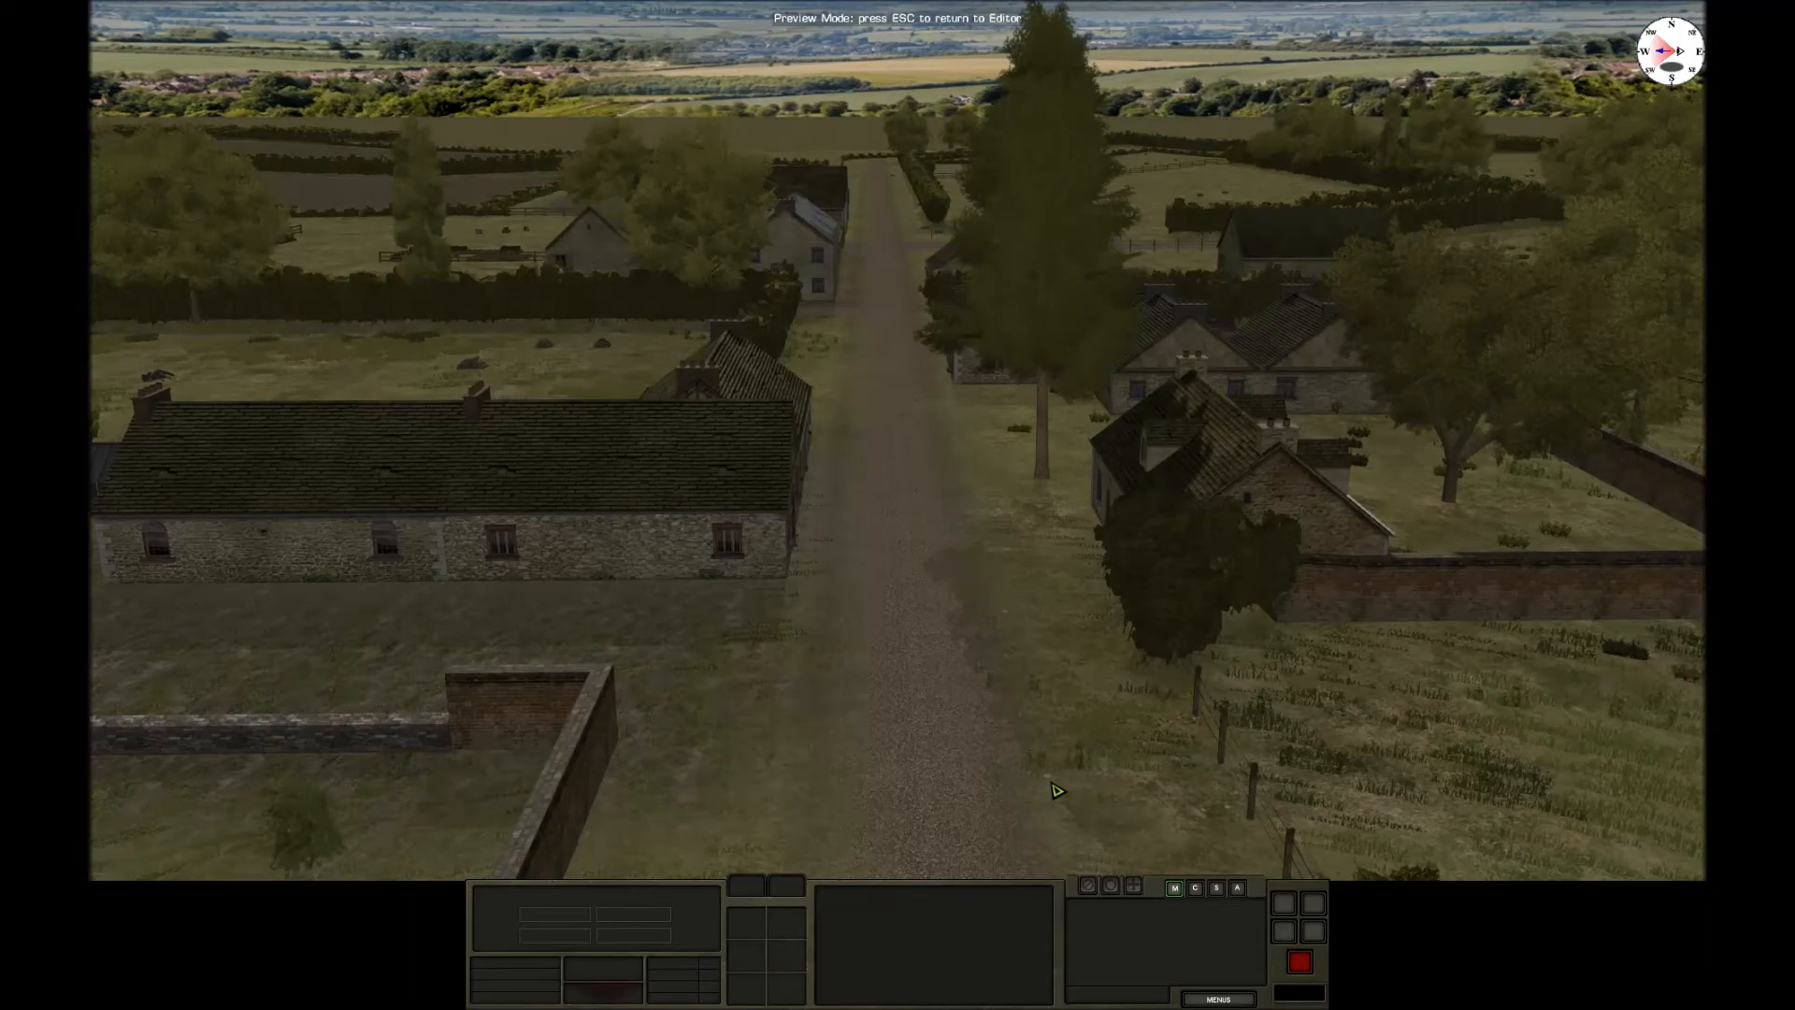
Return from the 3-D preview to the map editor and show the Ground #1 terrain over the aerial overlay.
key(Escape)
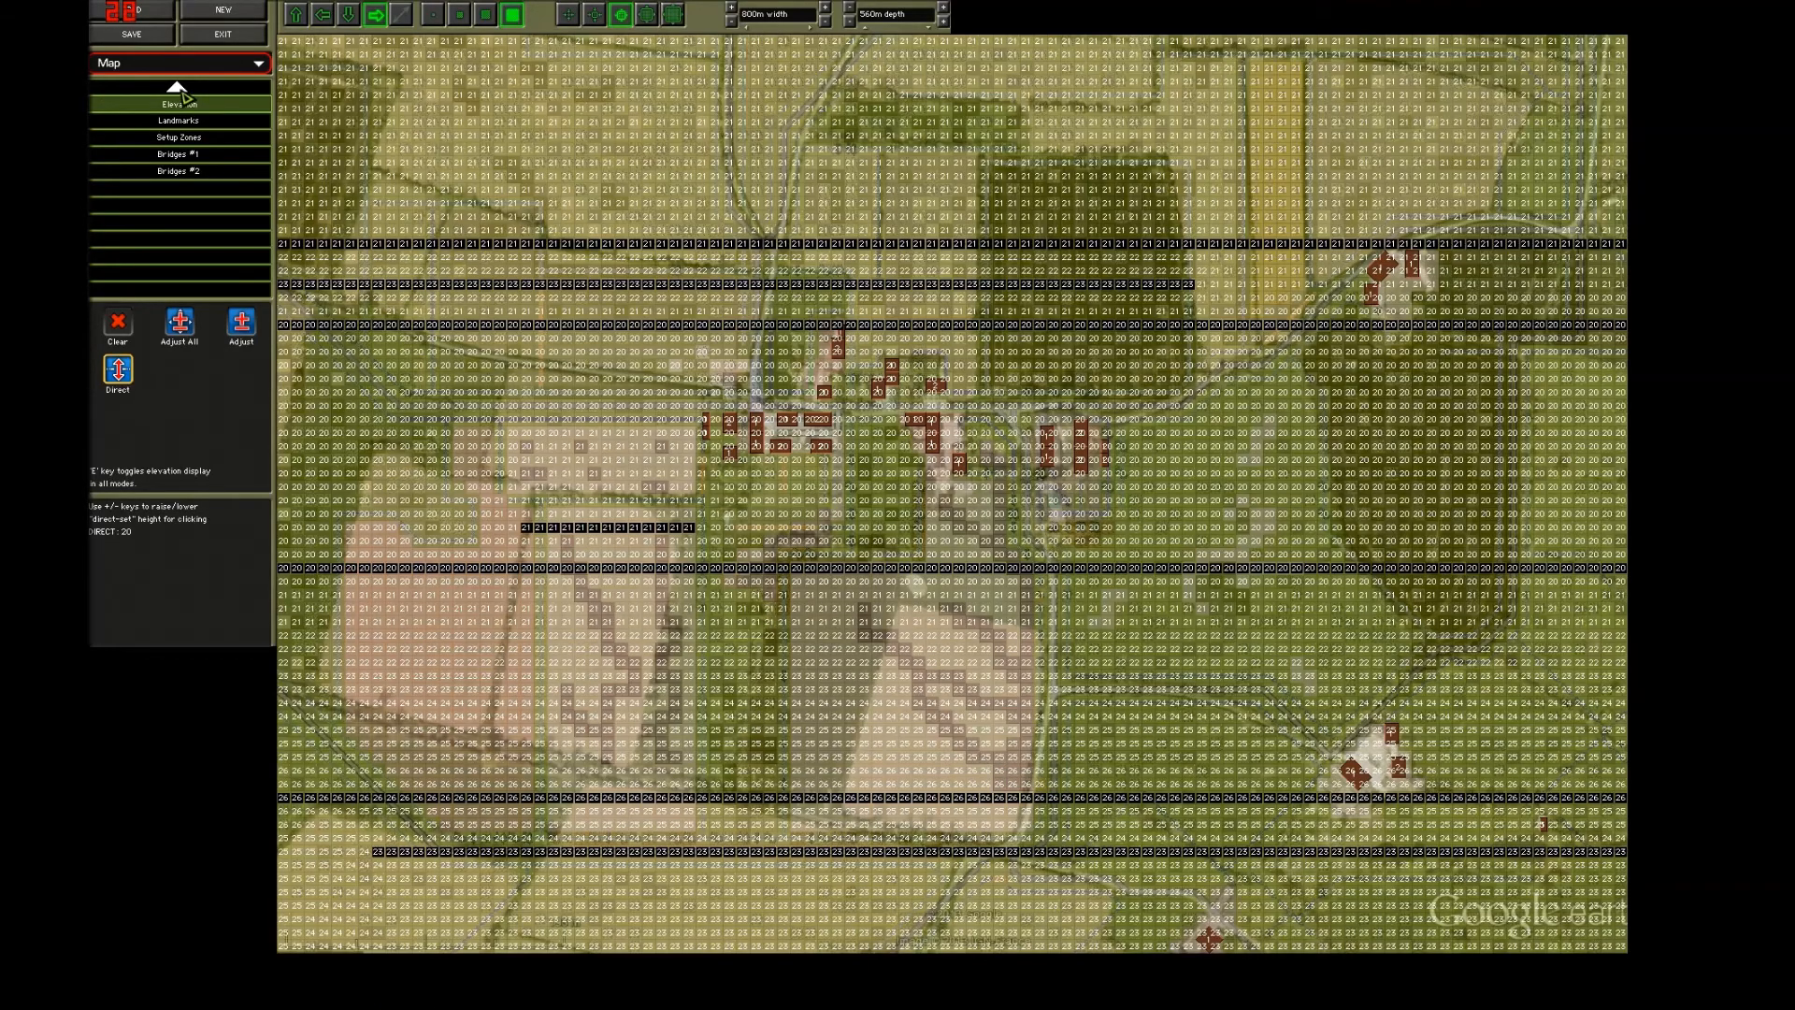
click(180, 90)
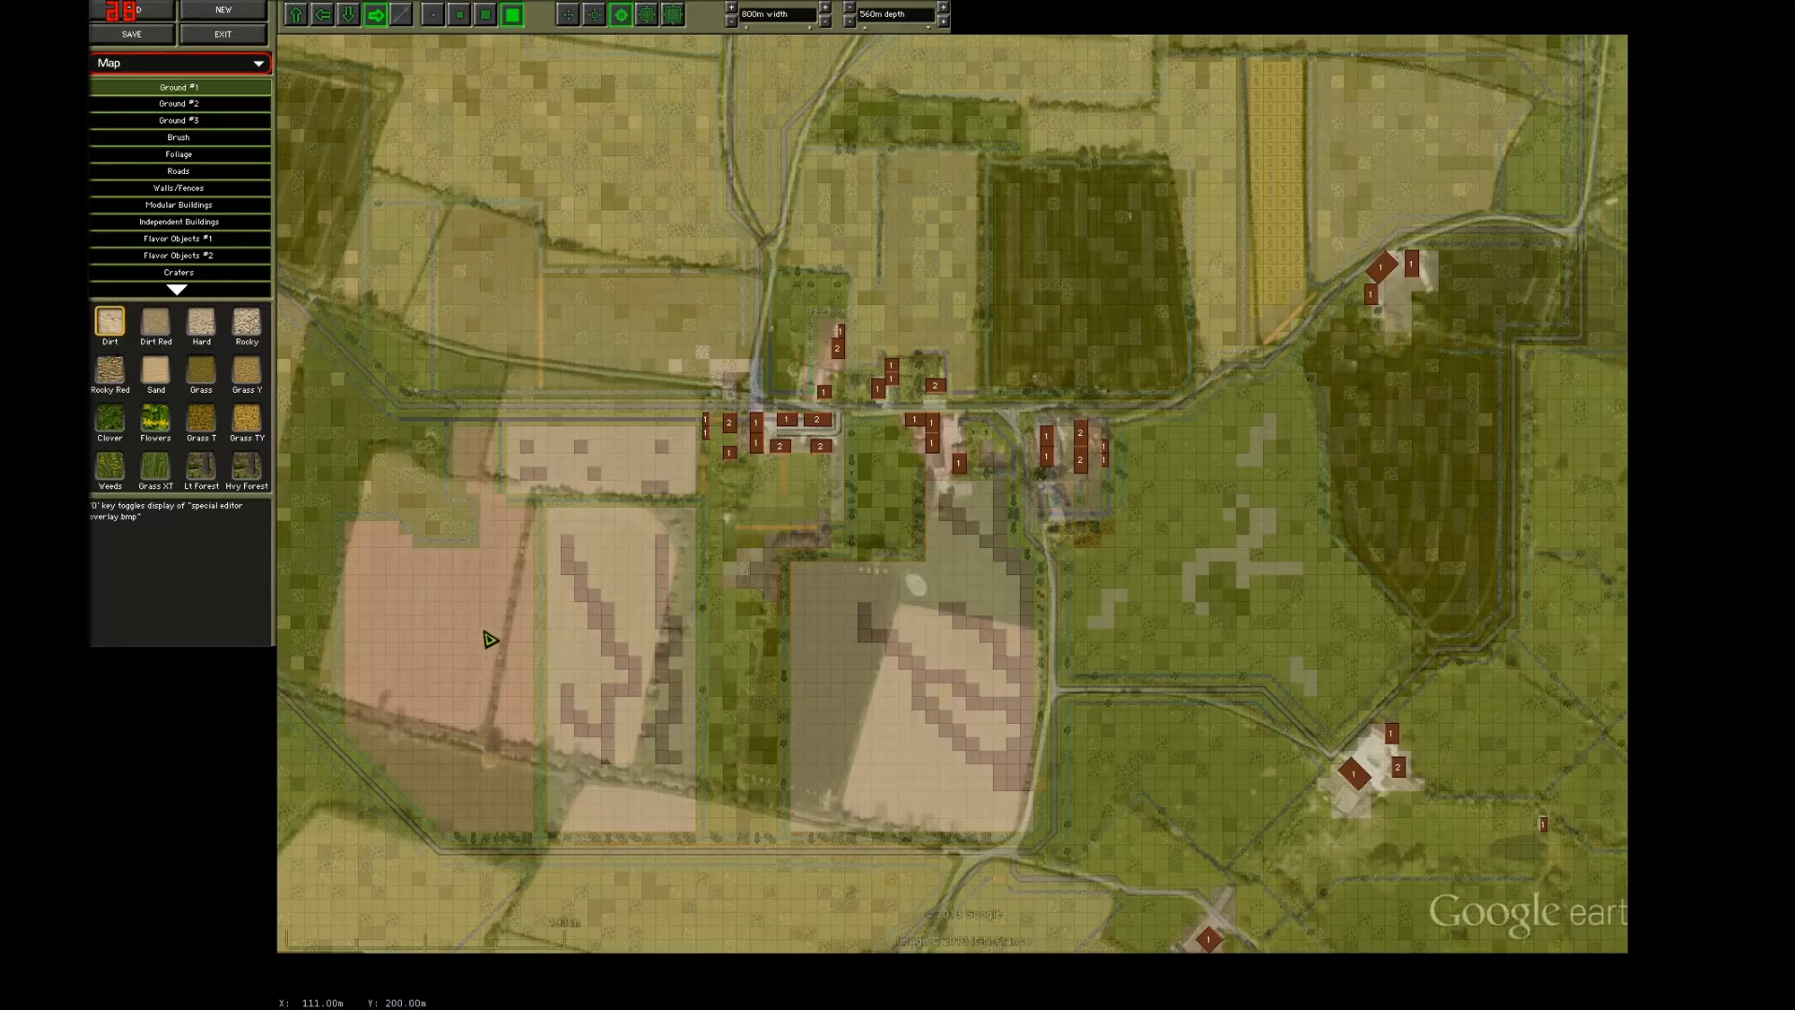